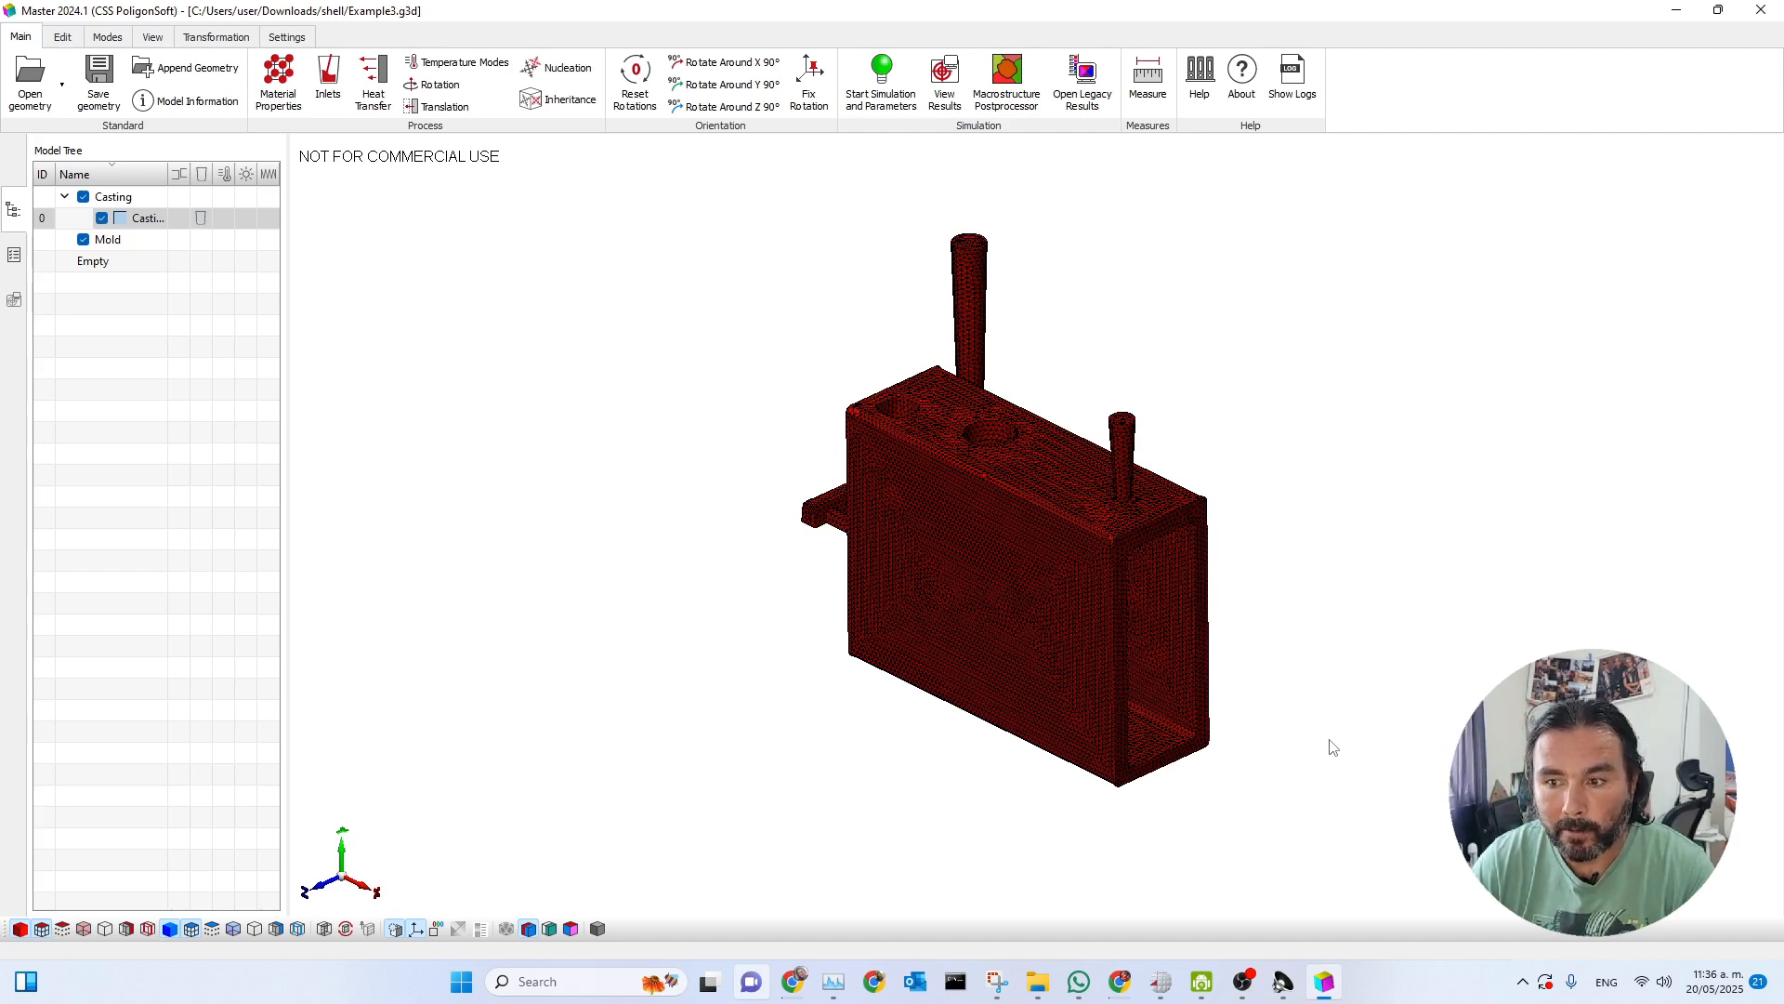
Review the casting's dimensions, volumes, areas and node and element counts in the model information.
scroll(1078, 497, "up", 3)
scroll(1032, 492, "down", 4)
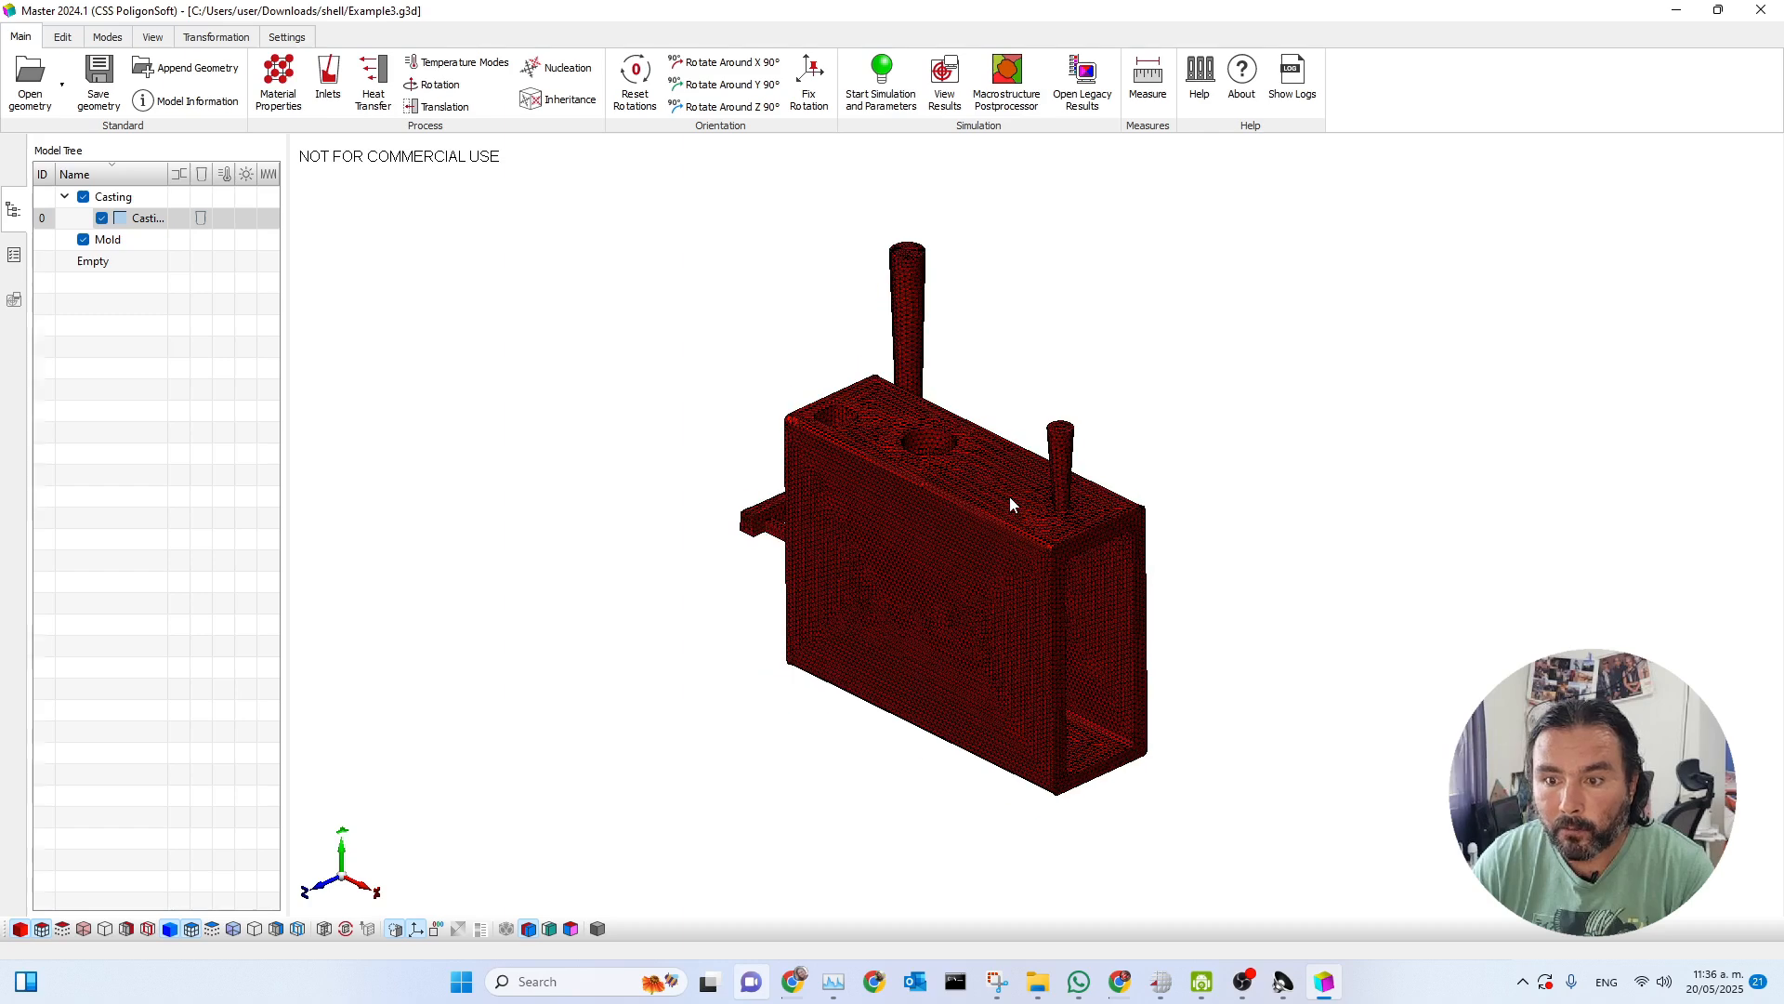
scroll(1011, 481, "up", 1)
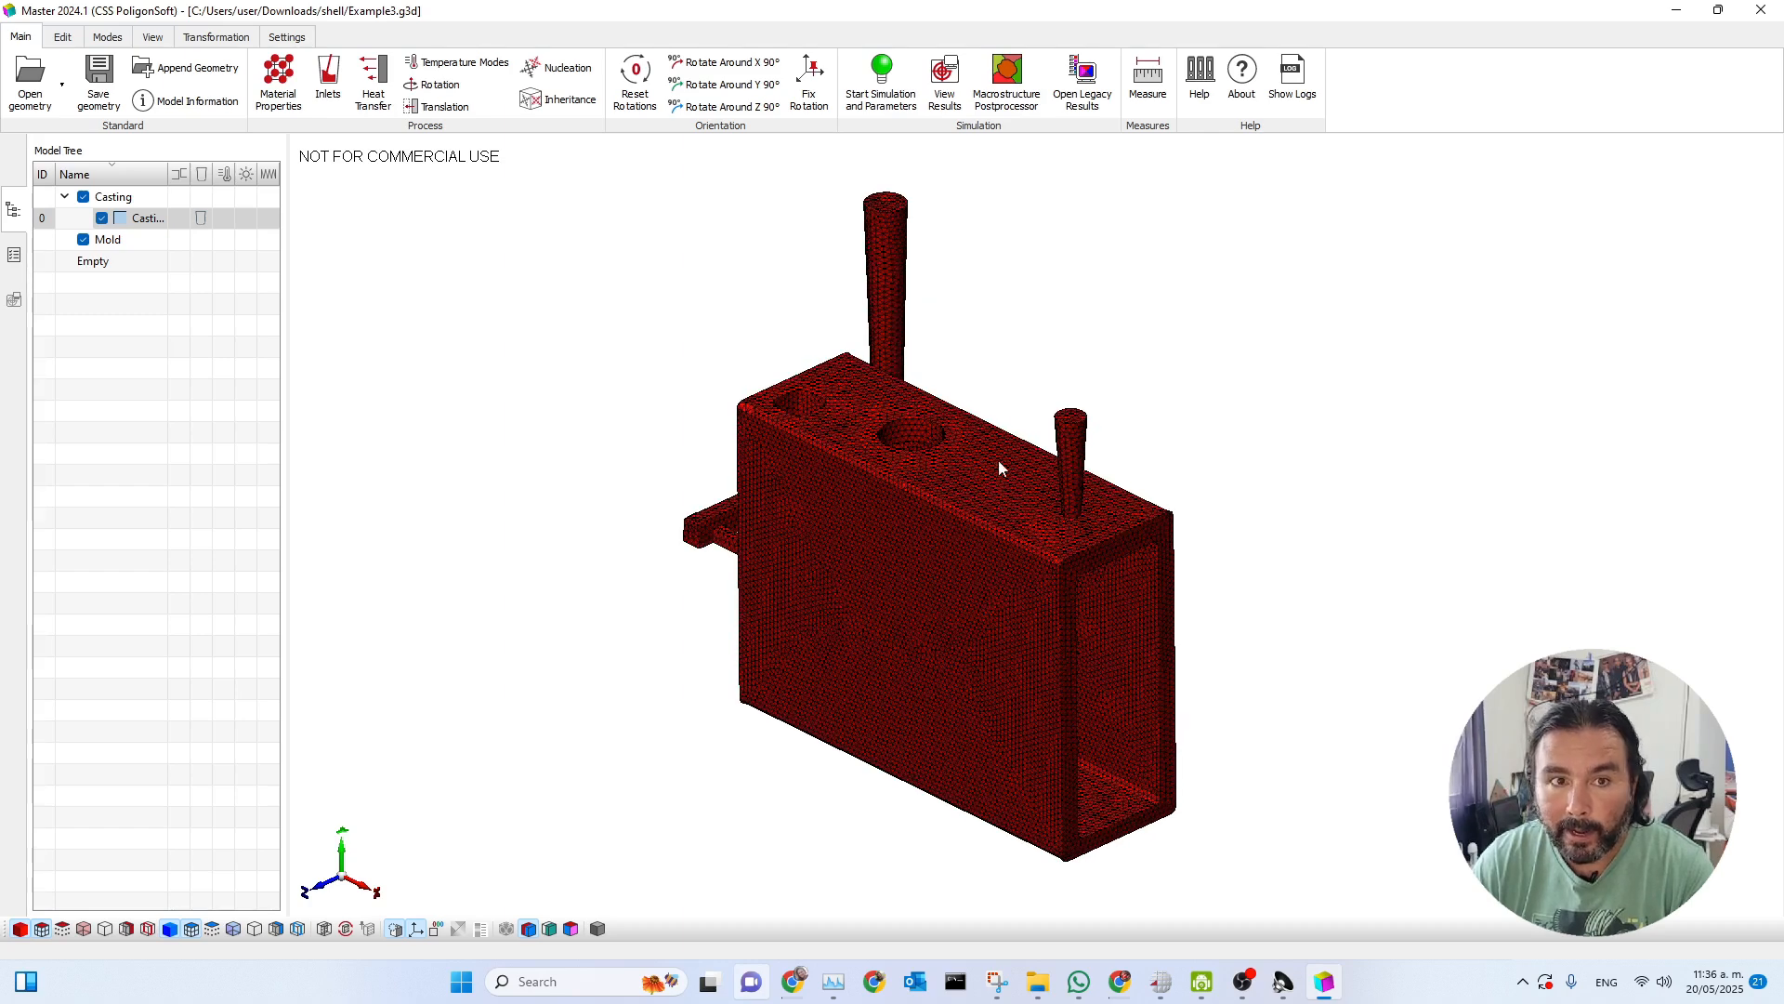
left_click(190, 101)
left_click_drag(762, 334, 1230, 154)
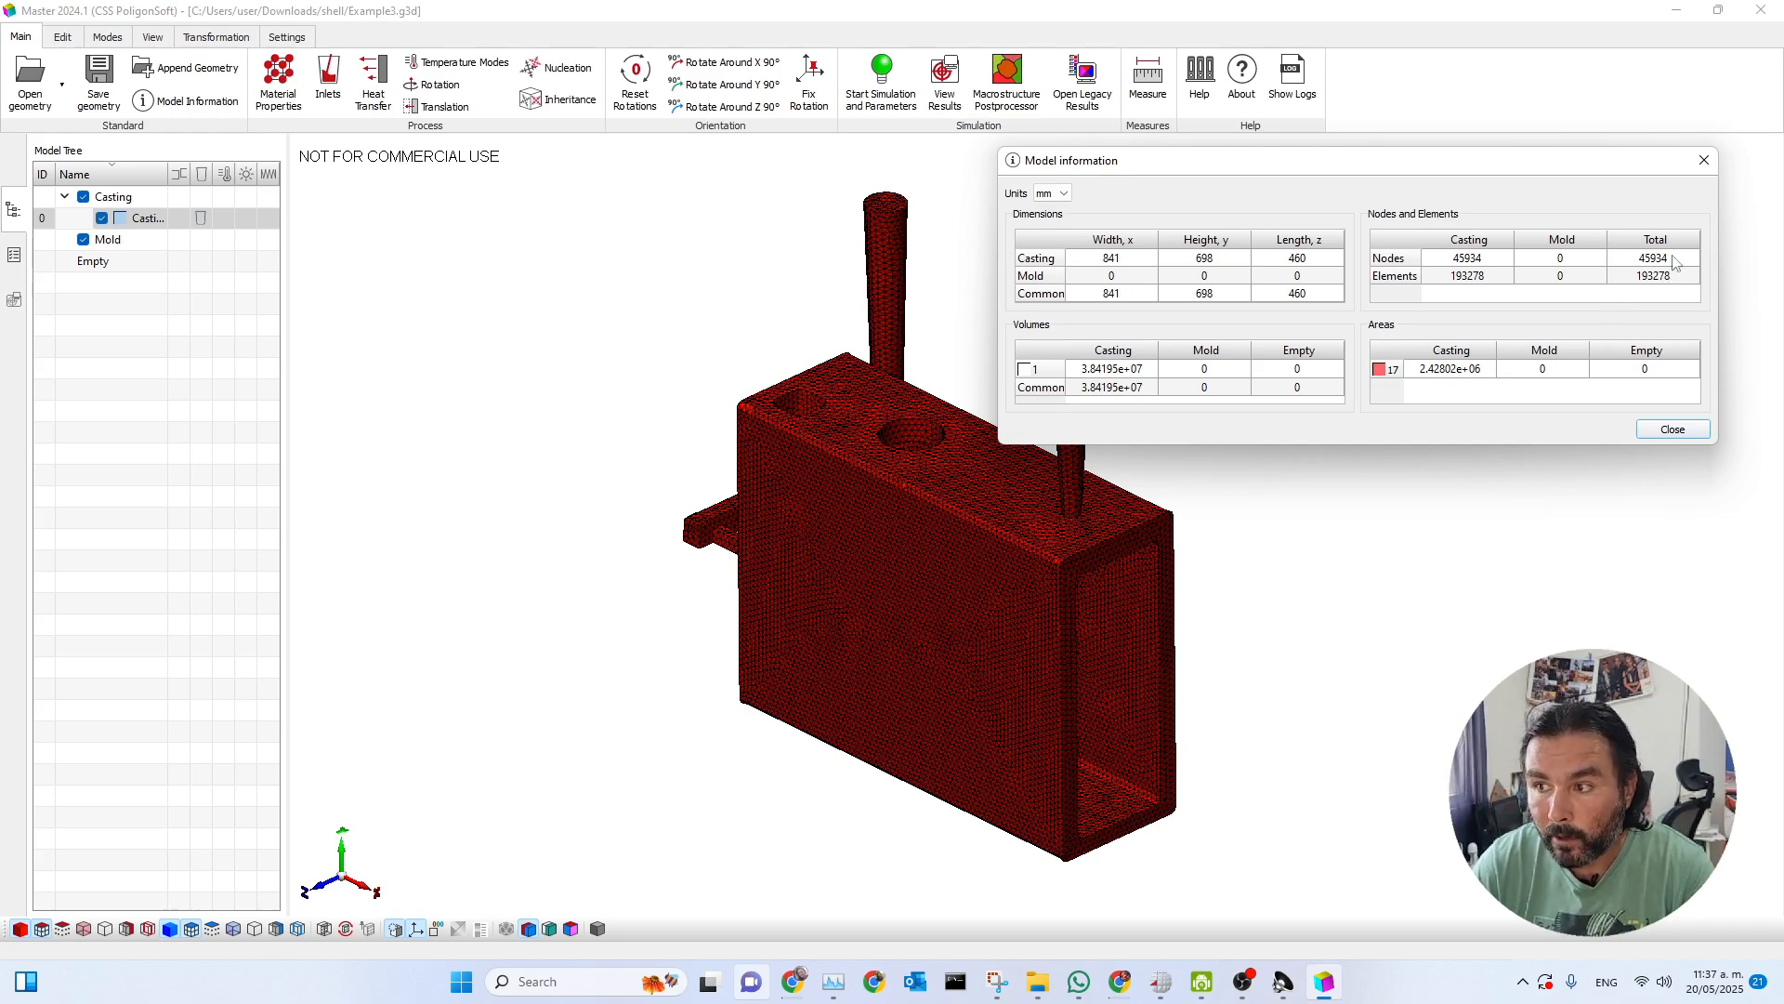
left_click(1704, 160)
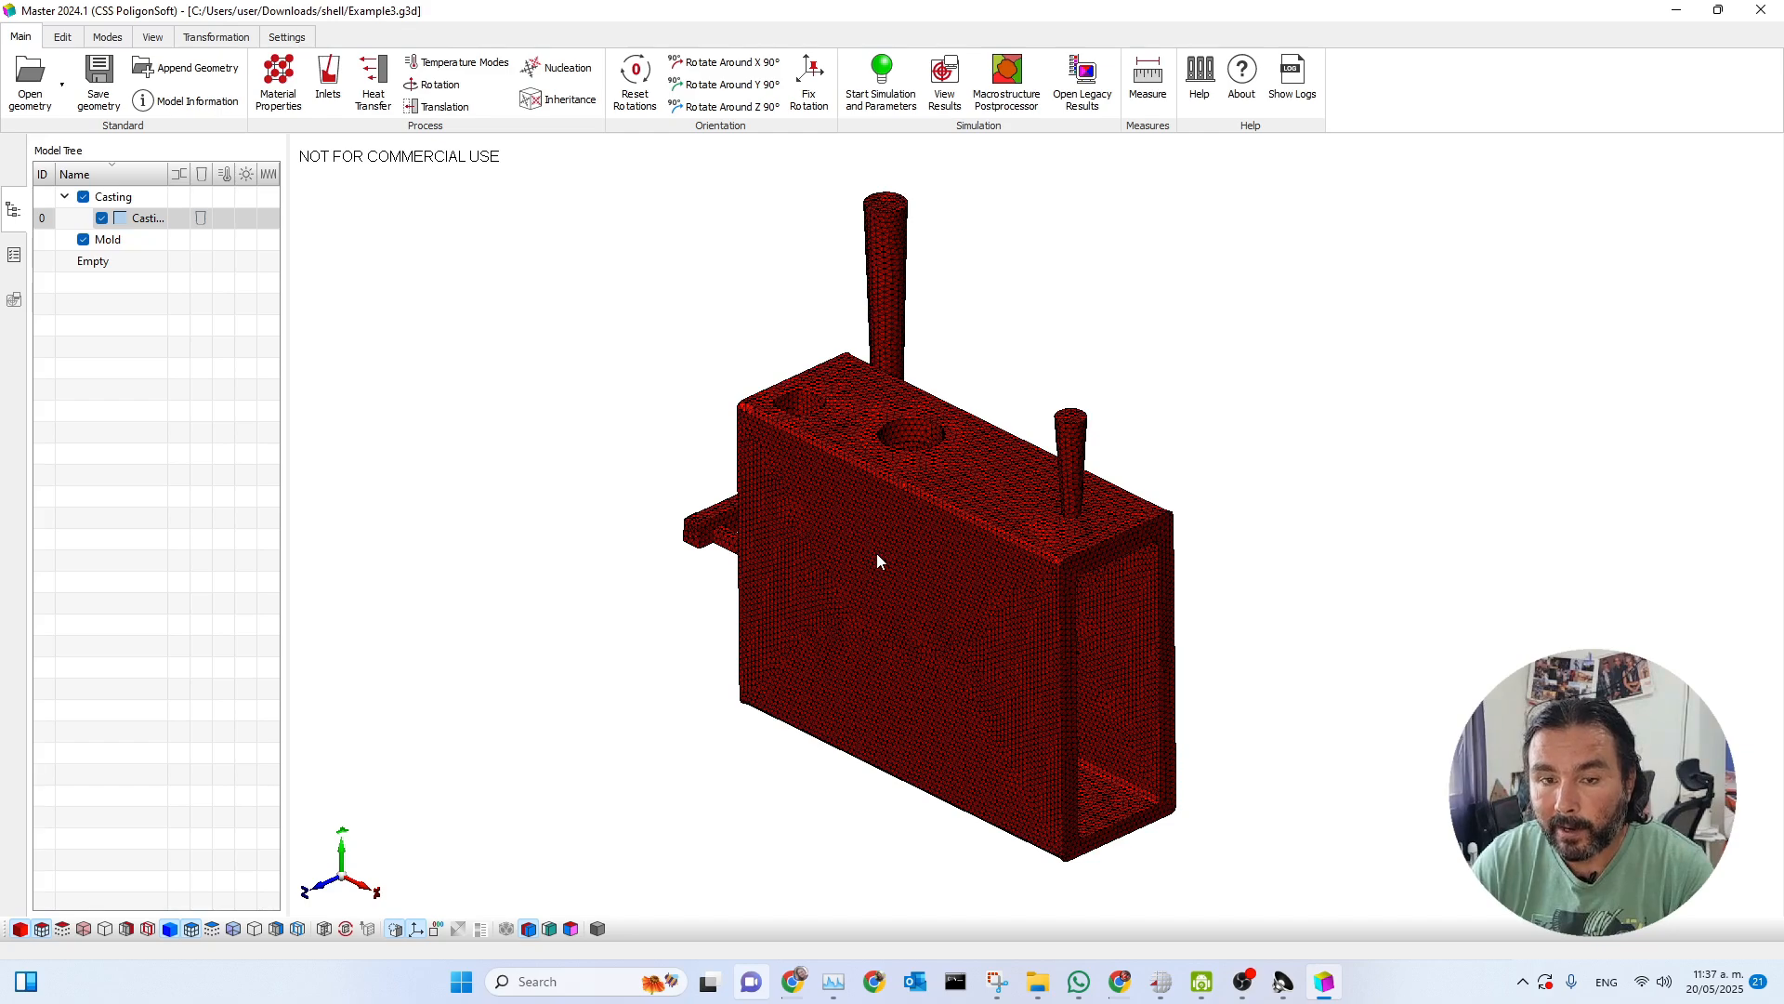
Examine the casting mesh from several angles, including the top openings, the two vertical channels and the side gating.
left_click_drag(878, 554, 957, 492)
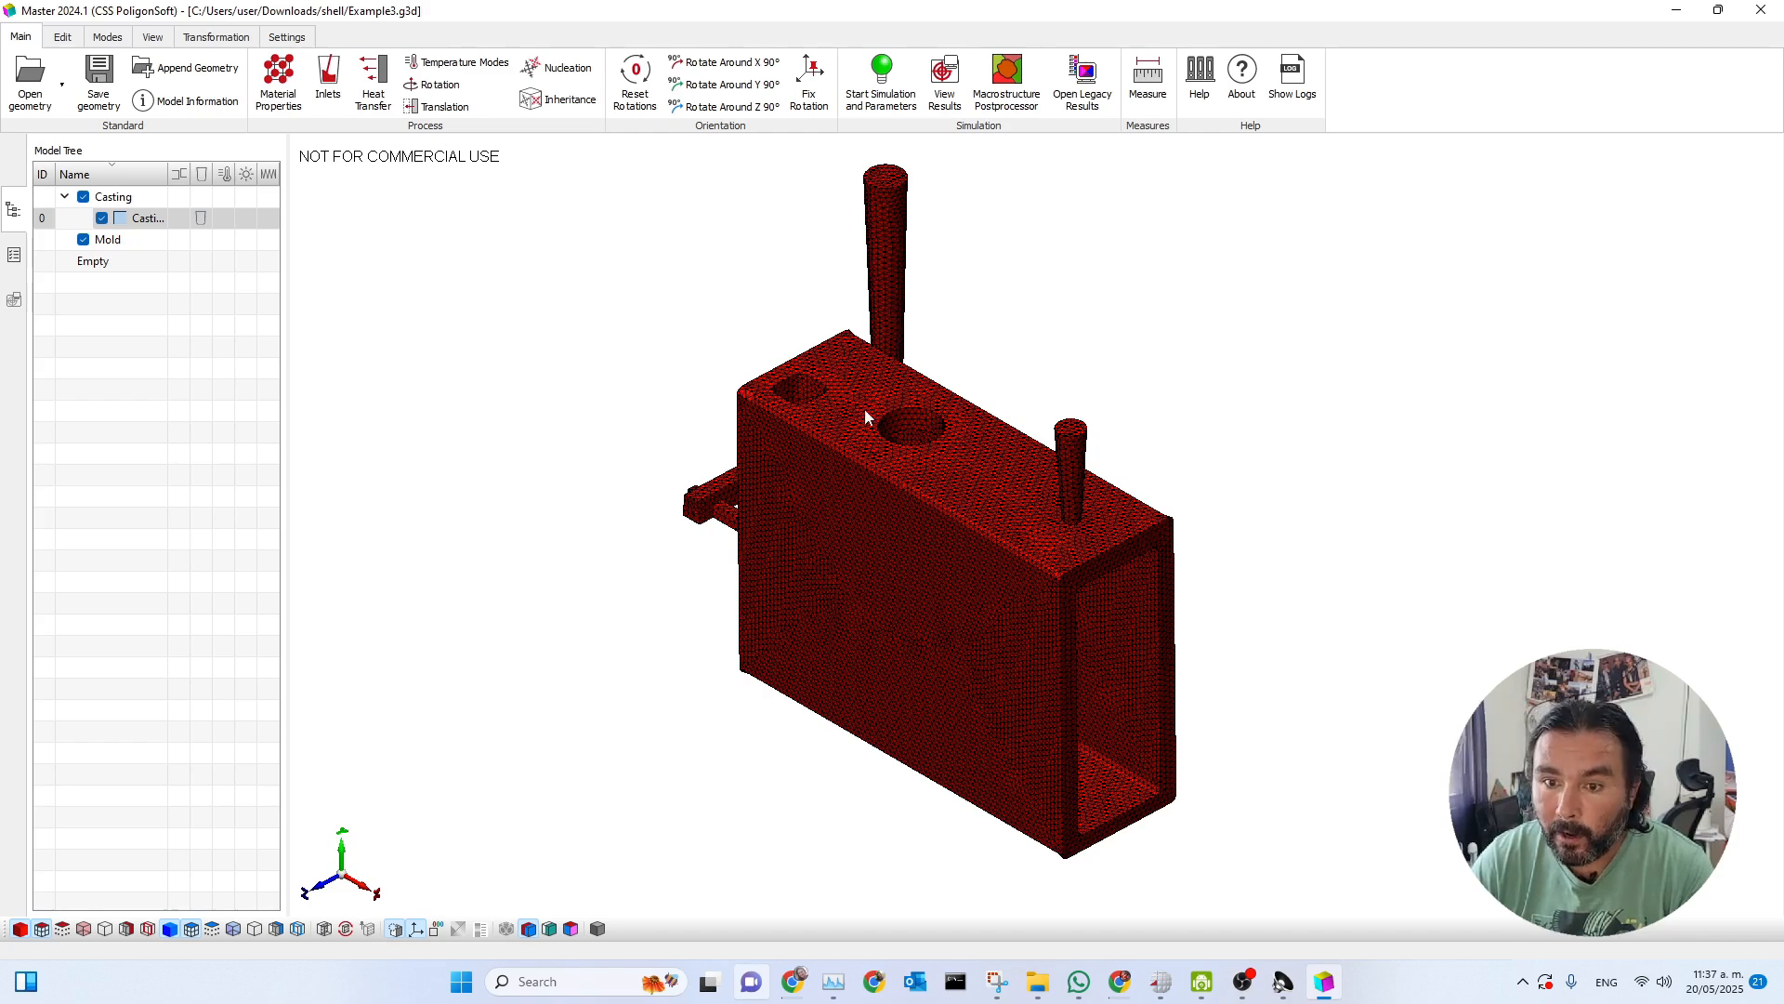
left_click_drag(934, 428, 836, 425)
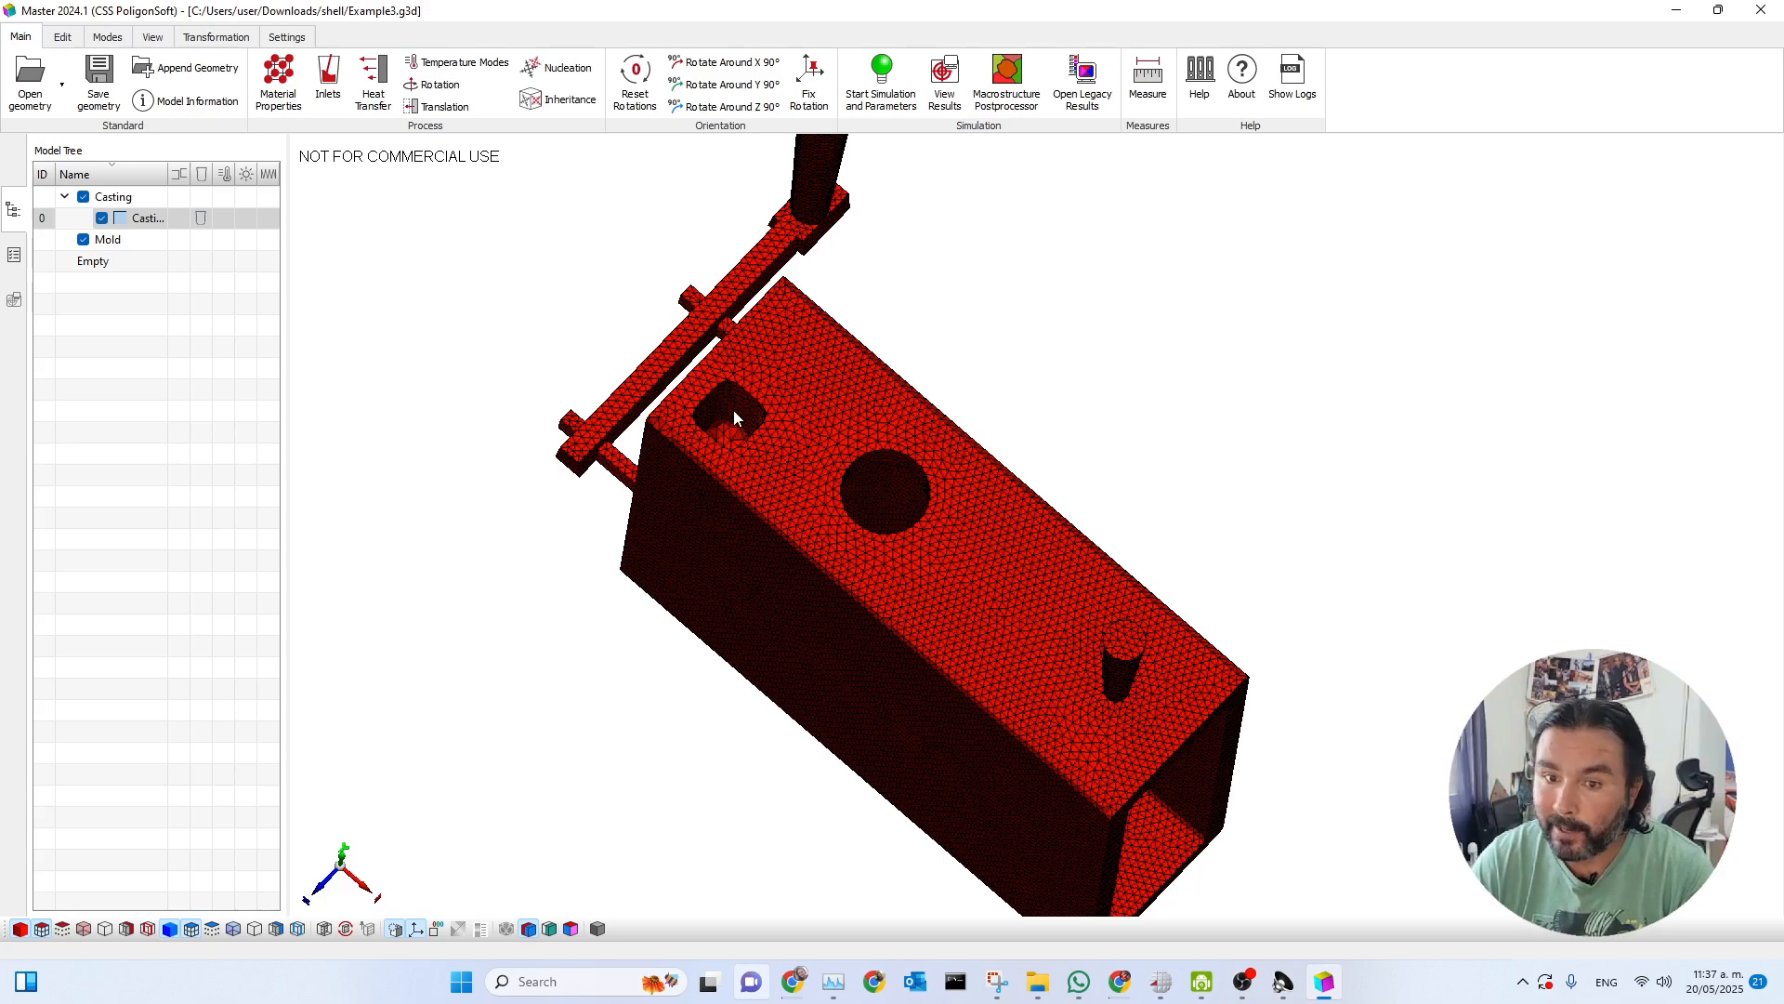
left_click_drag(711, 435, 706, 478)
left_click_drag(918, 617, 916, 604)
left_click_drag(863, 538, 1075, 569)
left_click_drag(974, 594, 805, 601)
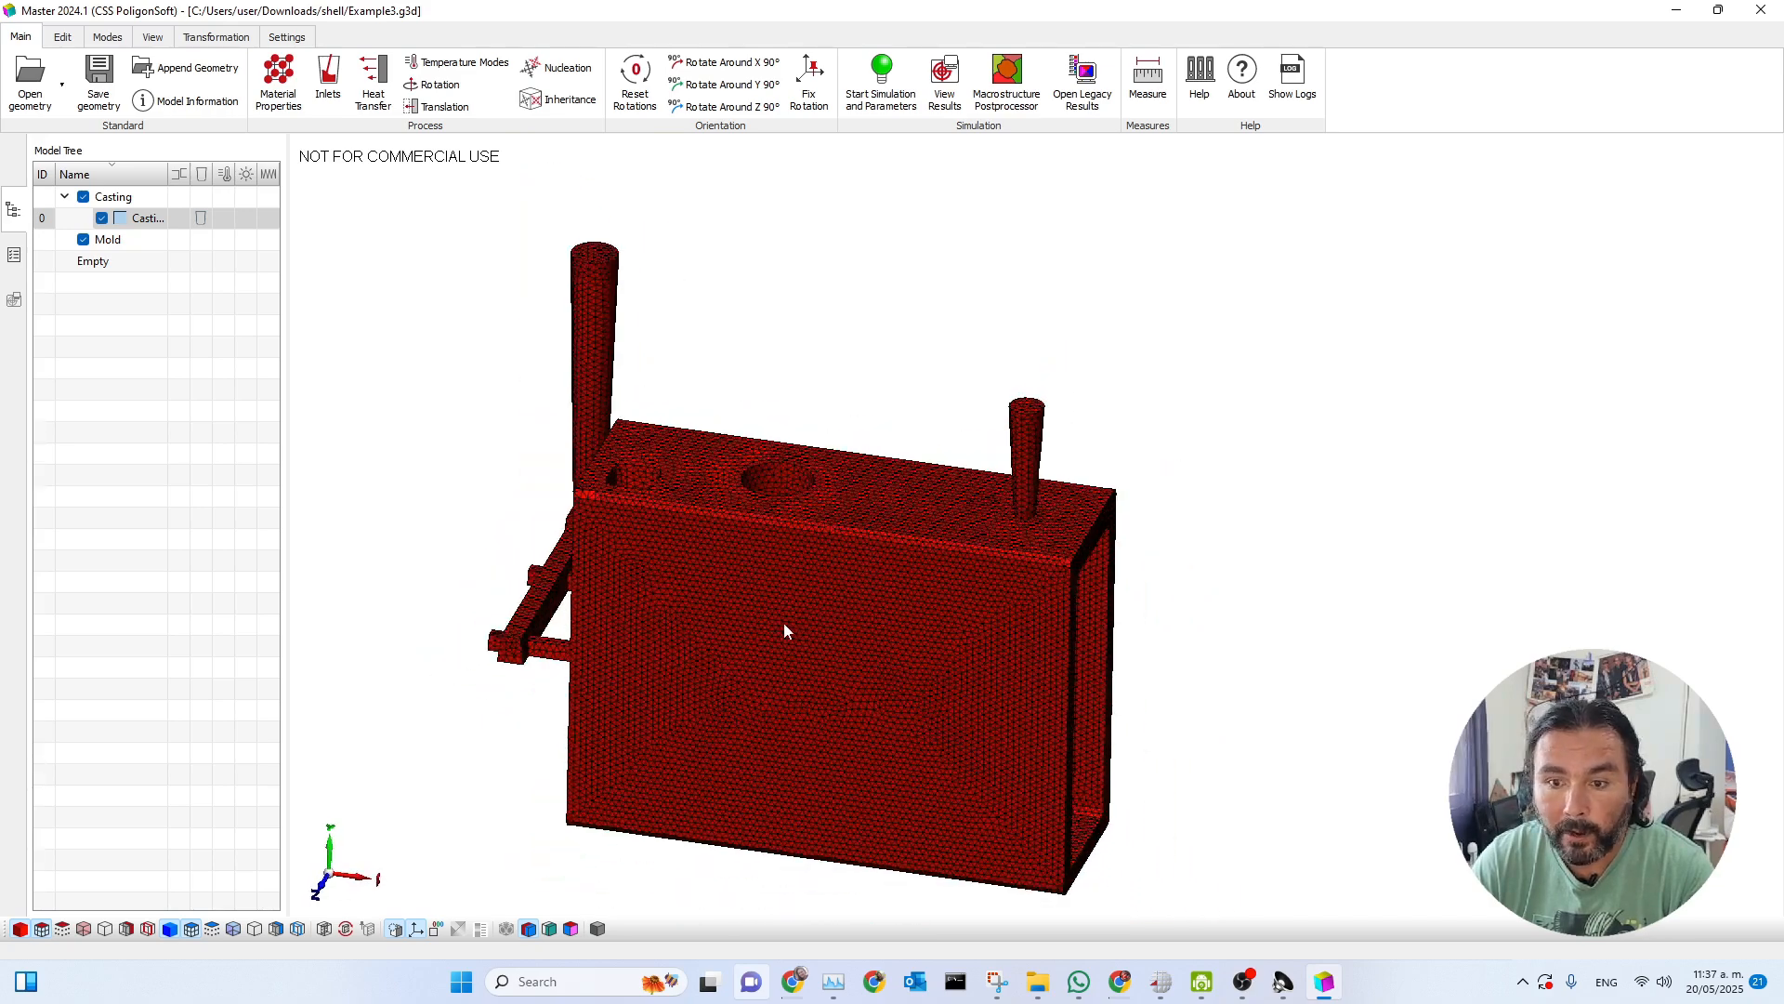
middle_click_drag(784, 623, 866, 571)
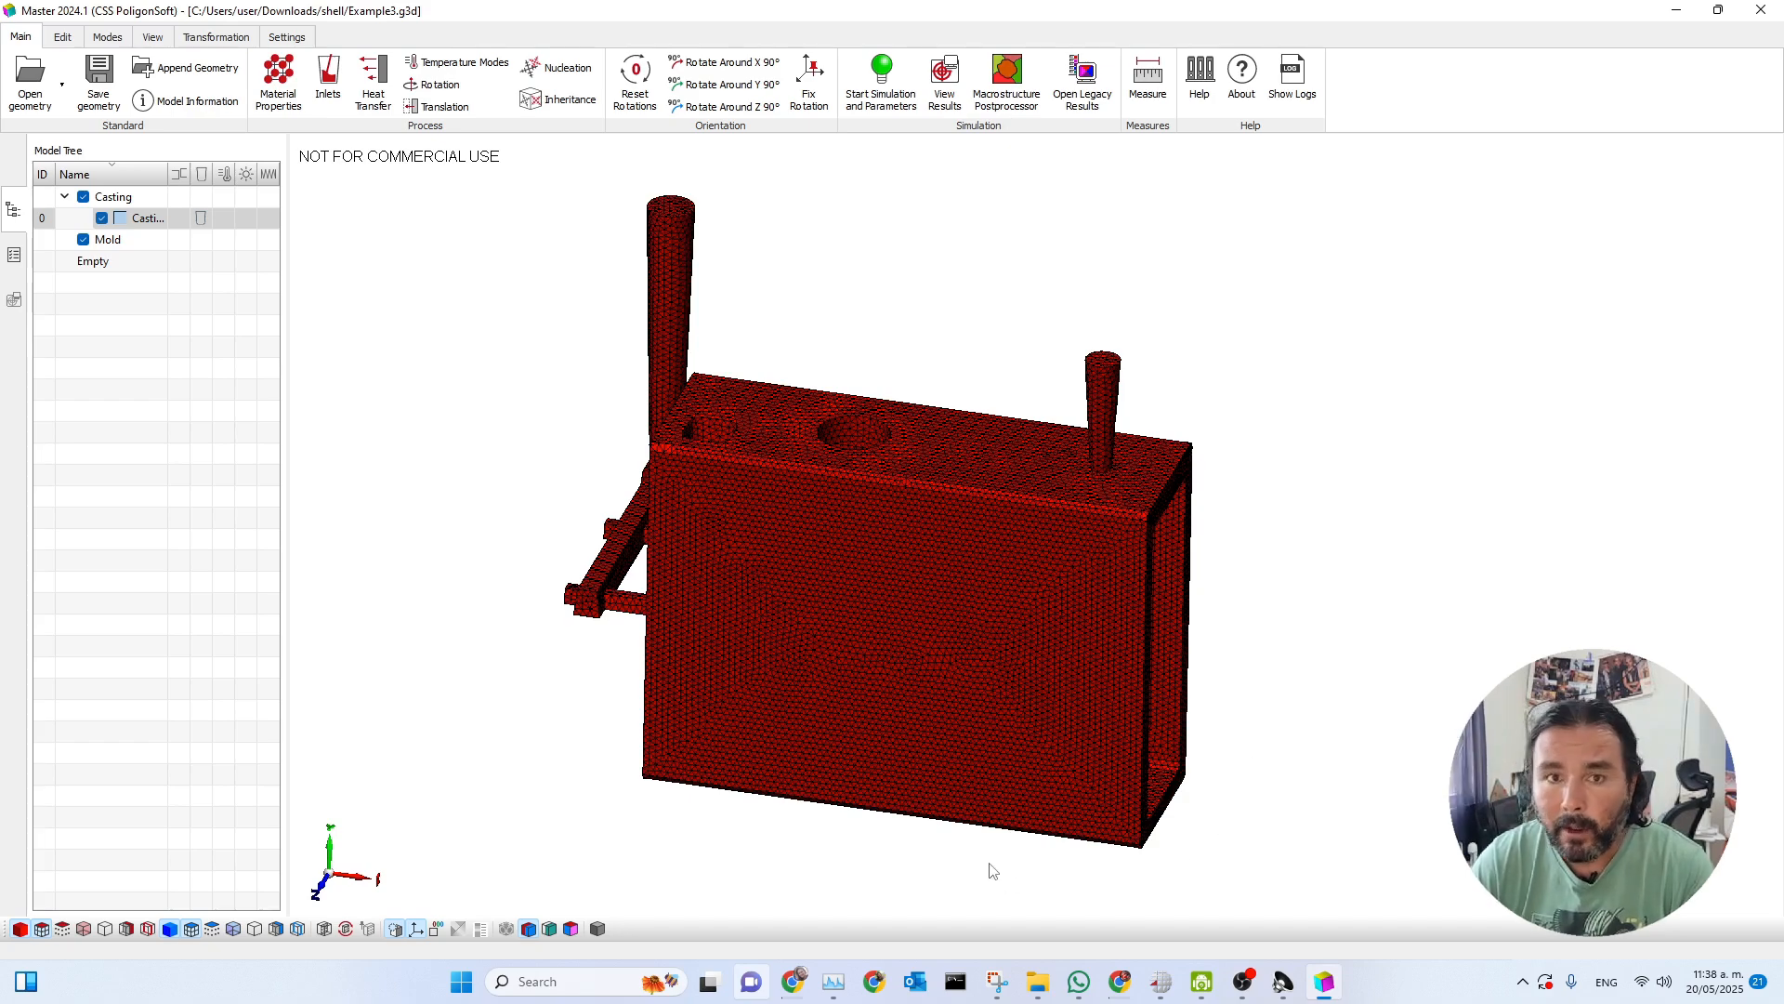
left_click_drag(1091, 744, 1059, 698)
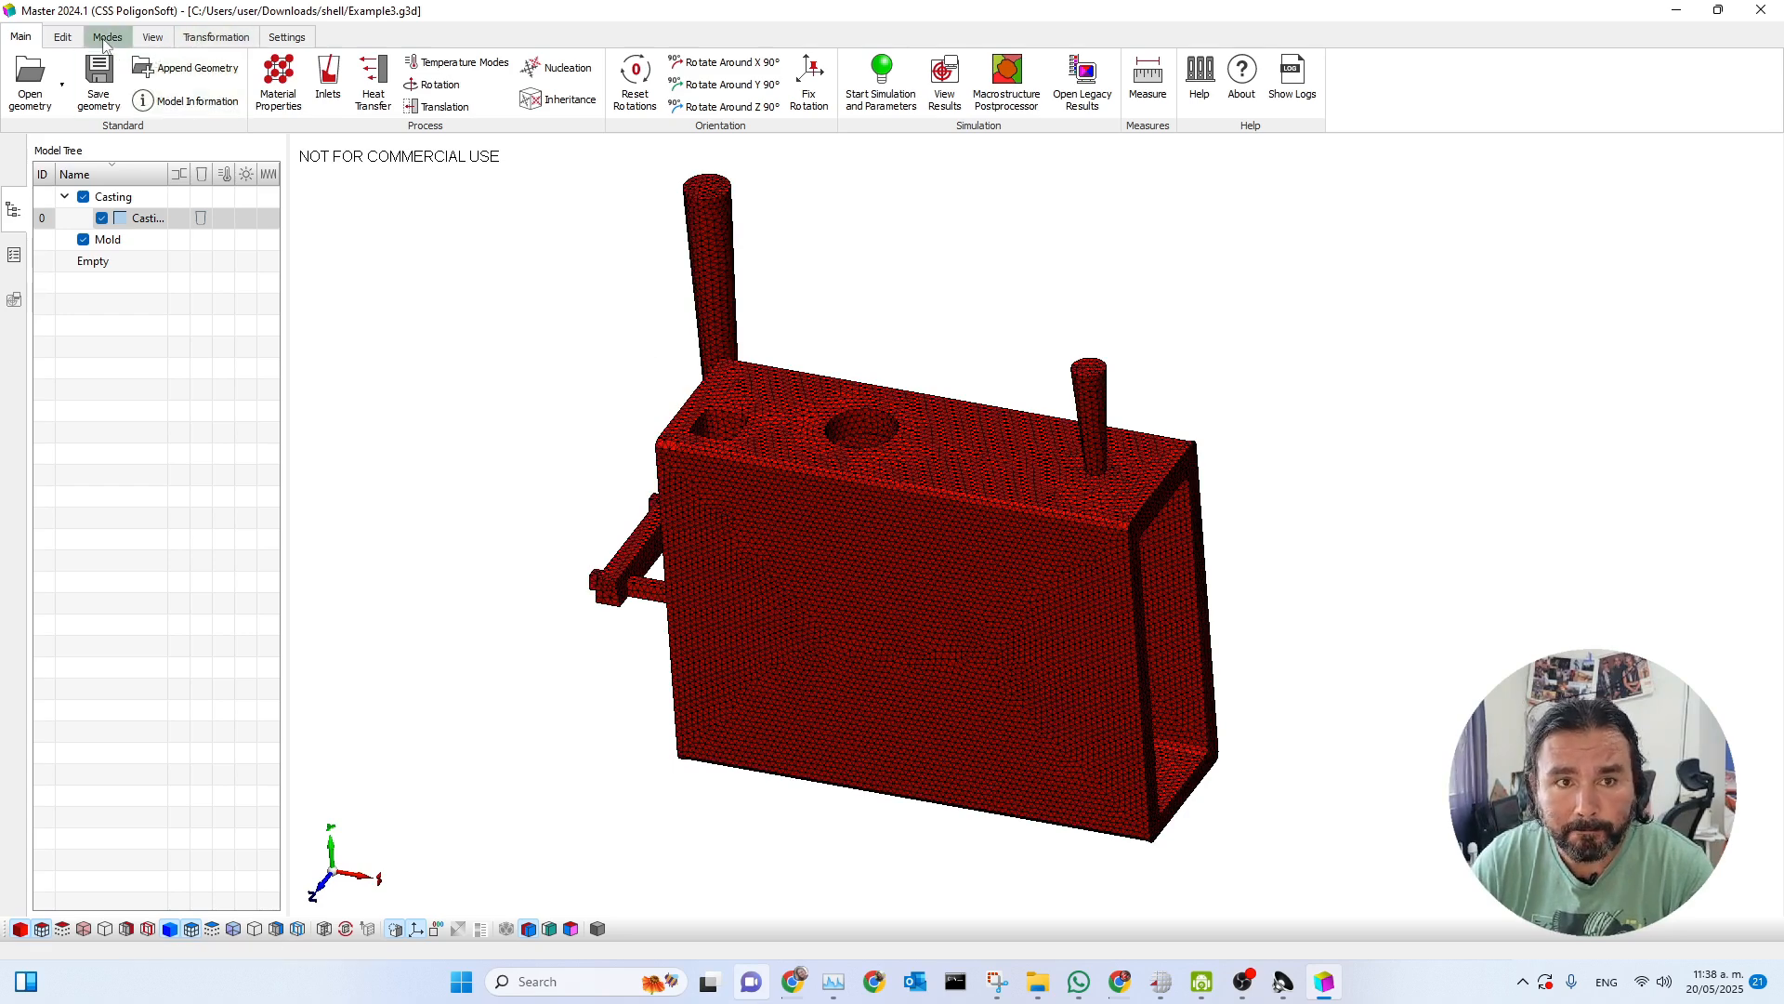
Start the Create Shell tool and set its shelling mesh parameters to User Defined.
left_click(63, 39)
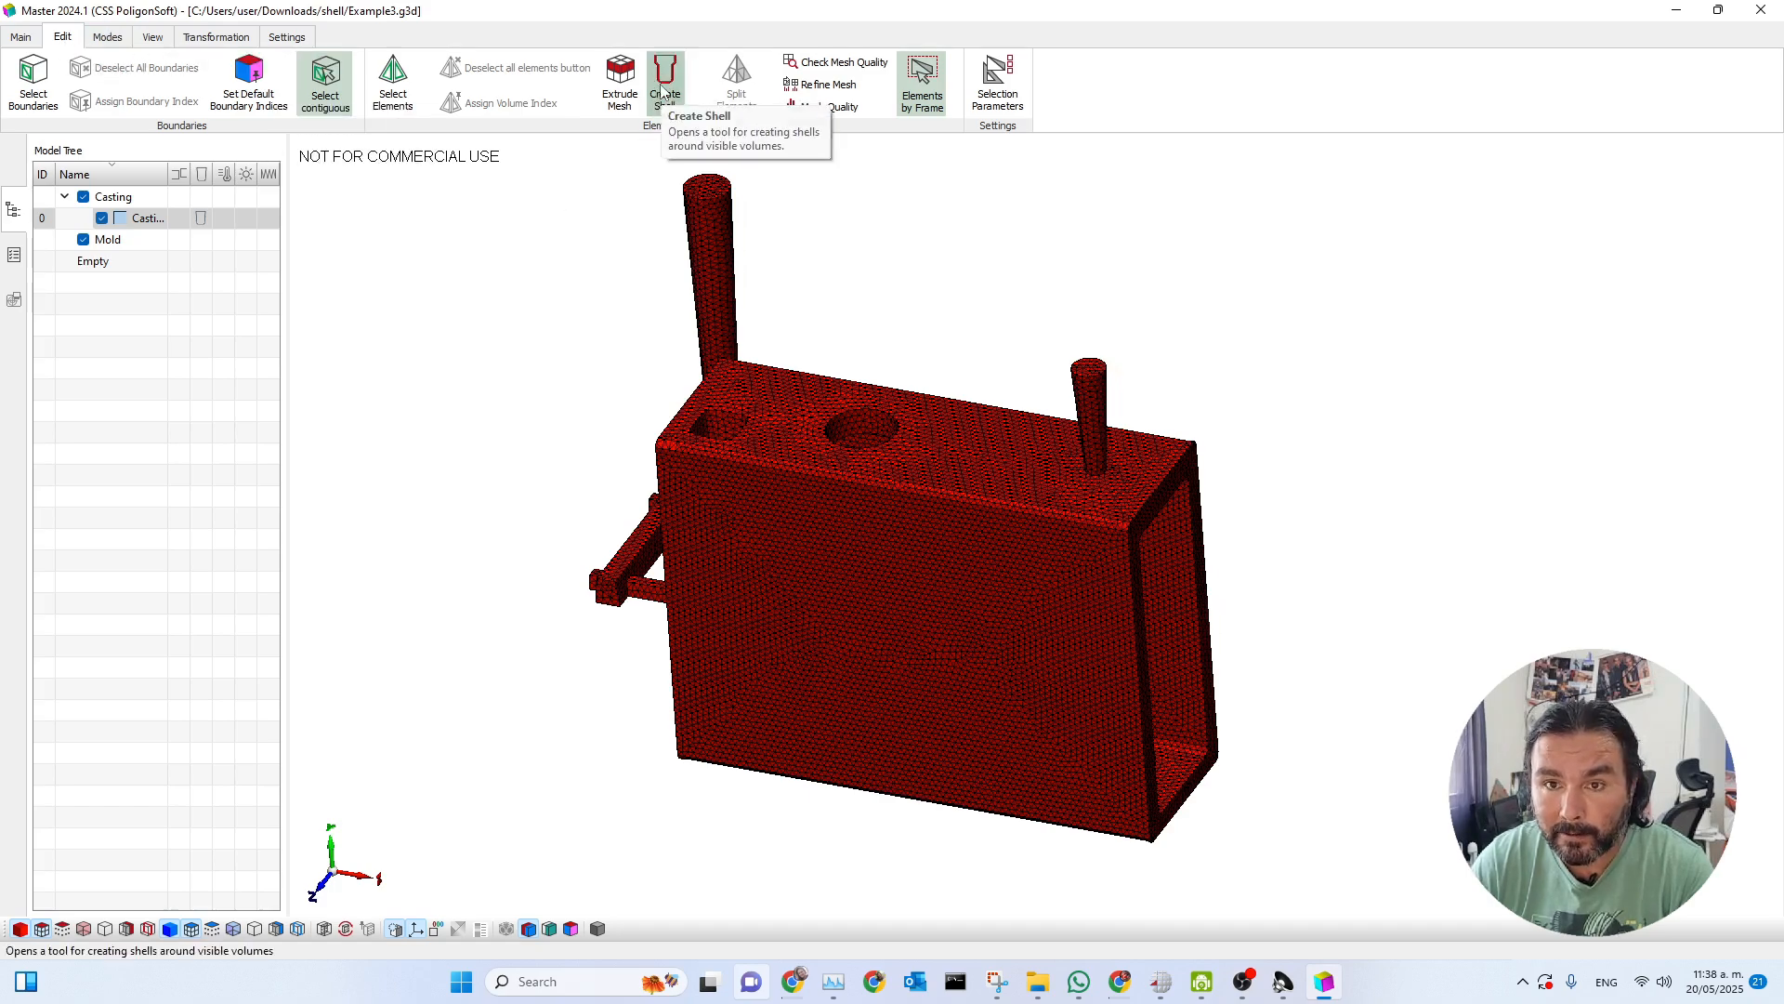
middle_click_drag(777, 458, 784, 426)
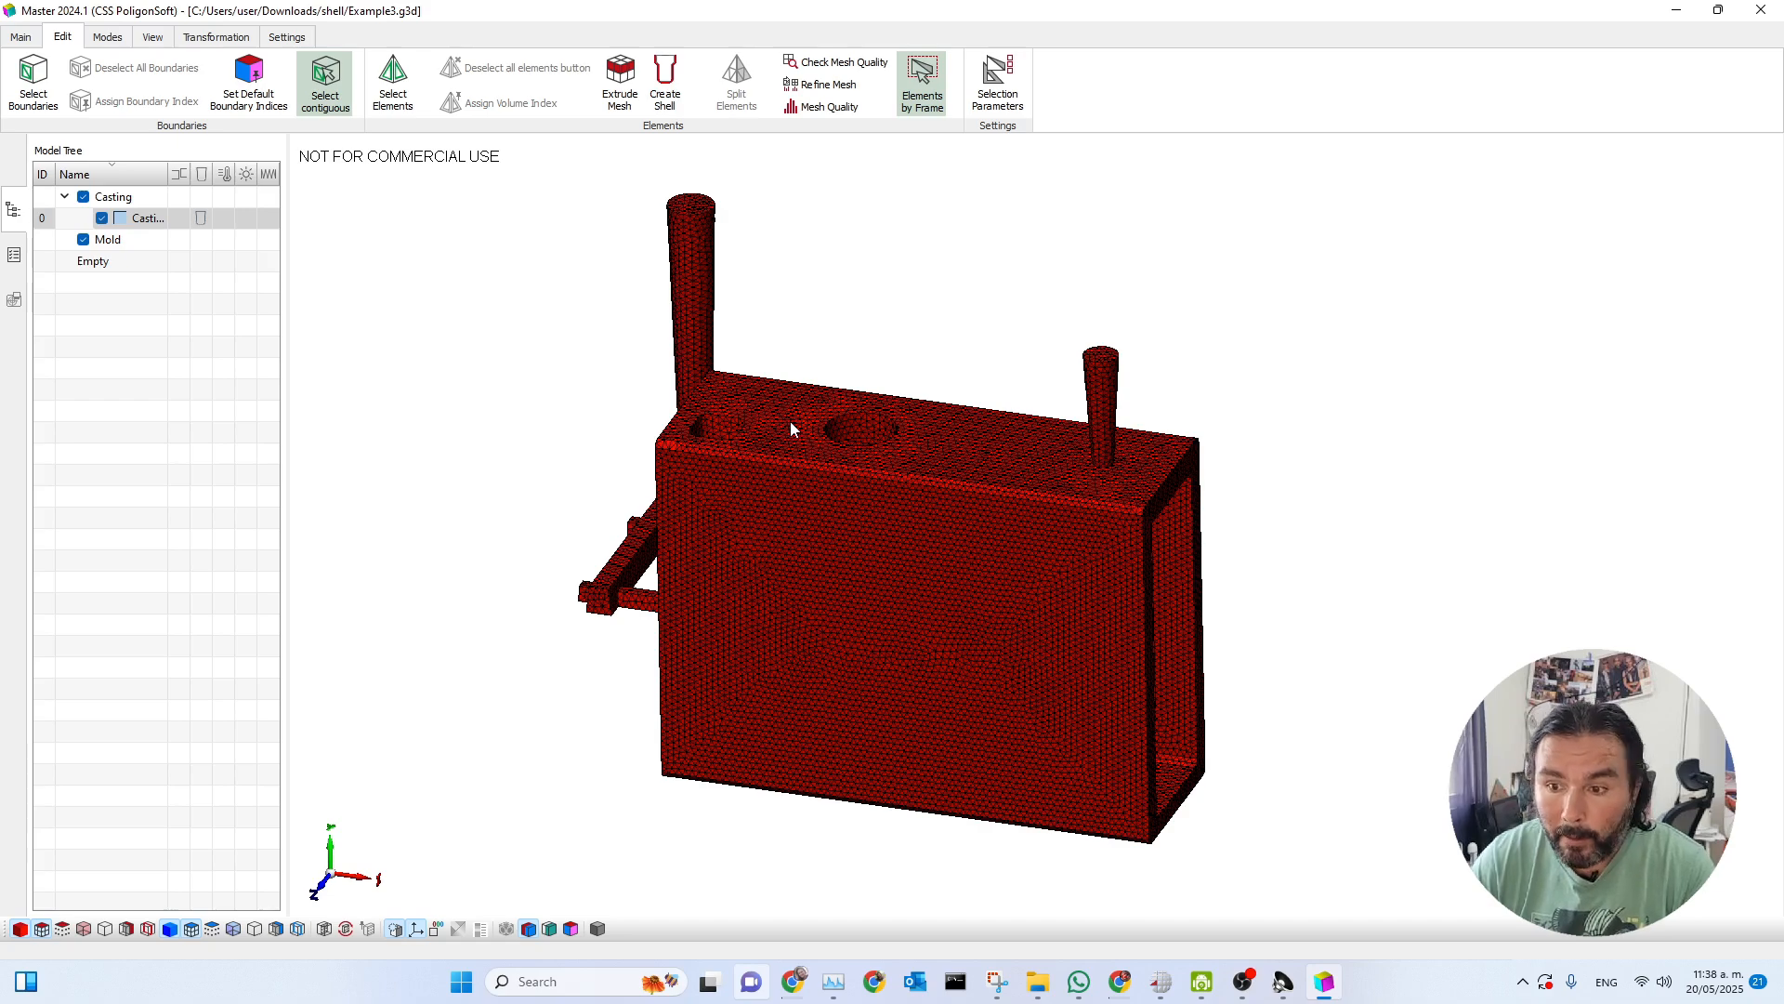
middle_click_drag(1142, 526, 1137, 525)
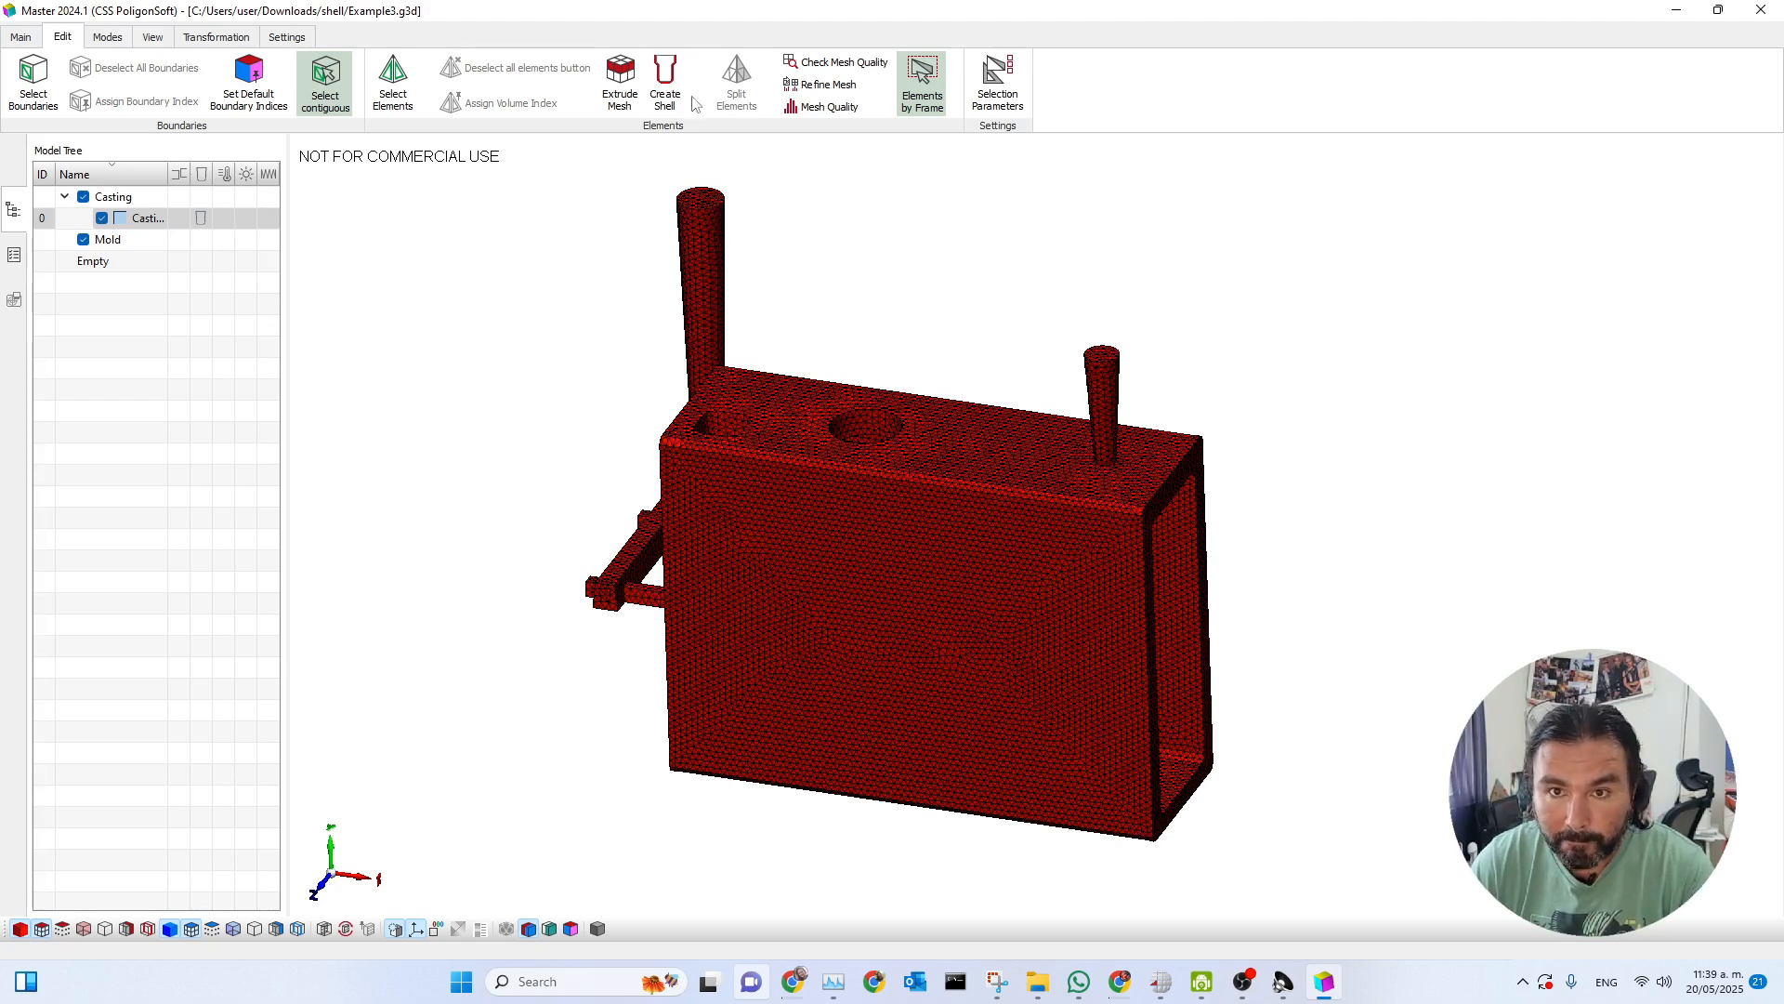
left_click(665, 84)
left_click_drag(865, 423, 1425, 243)
middle_click_drag(1118, 537, 1115, 537)
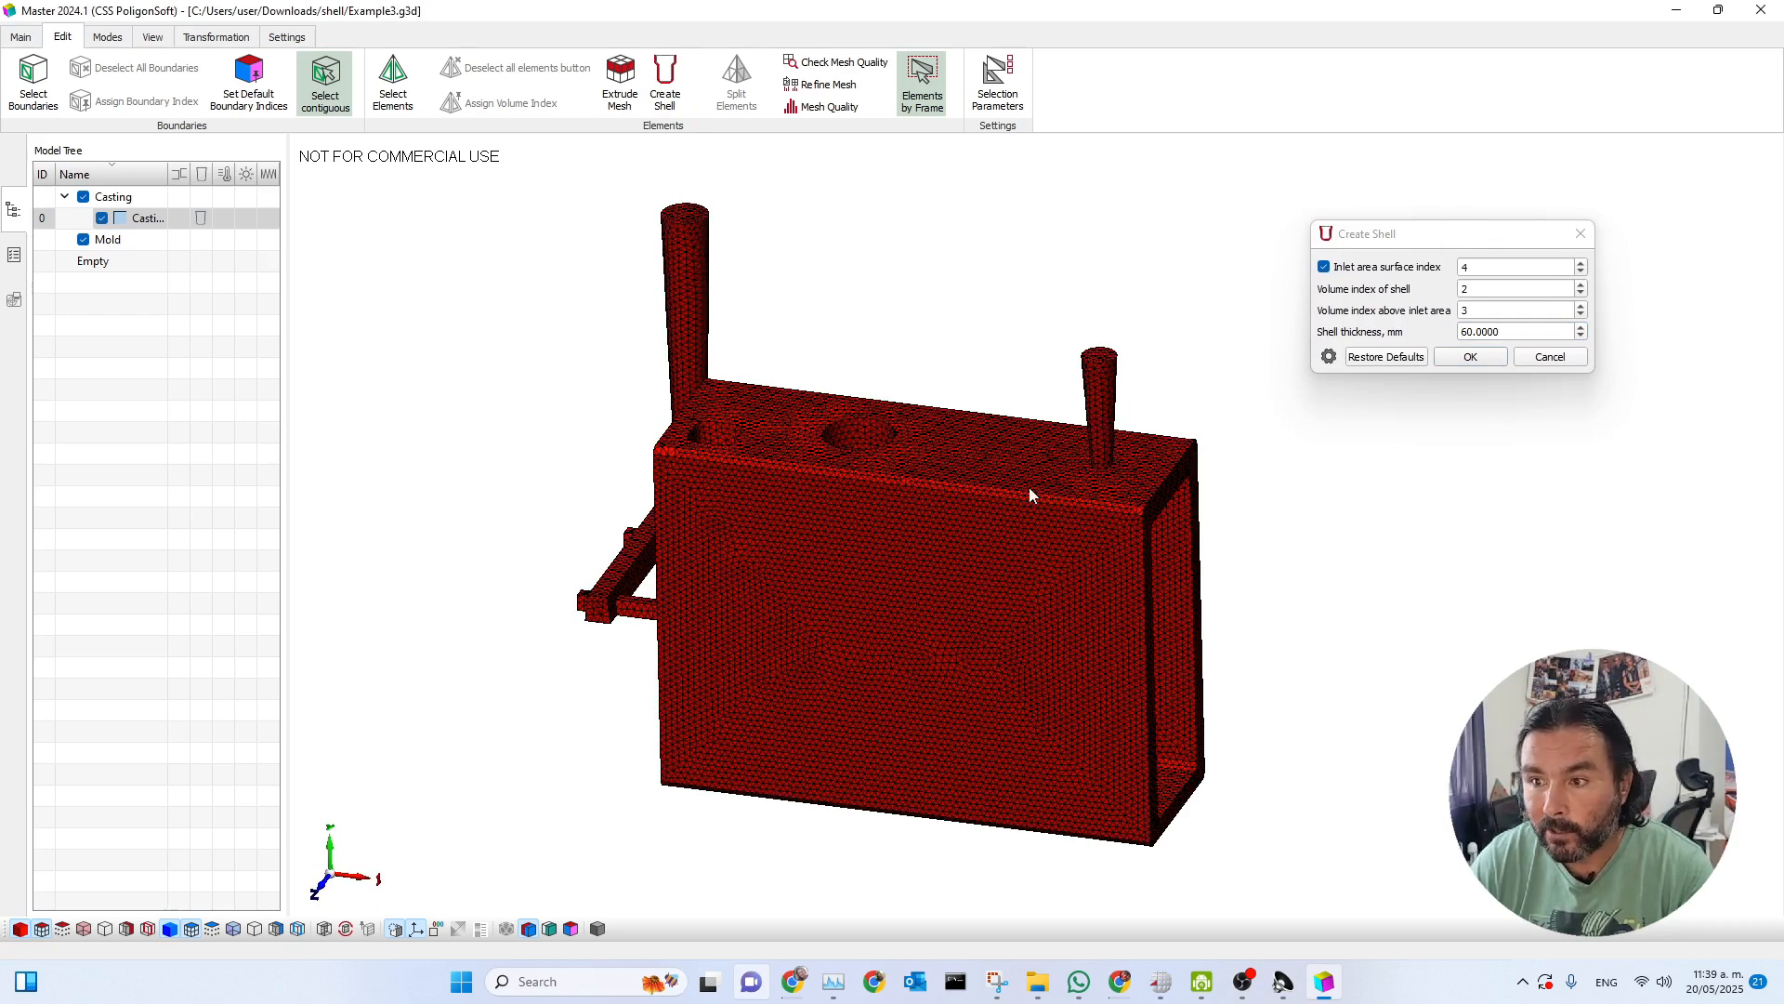
left_click(1329, 357)
left_click(704, 405)
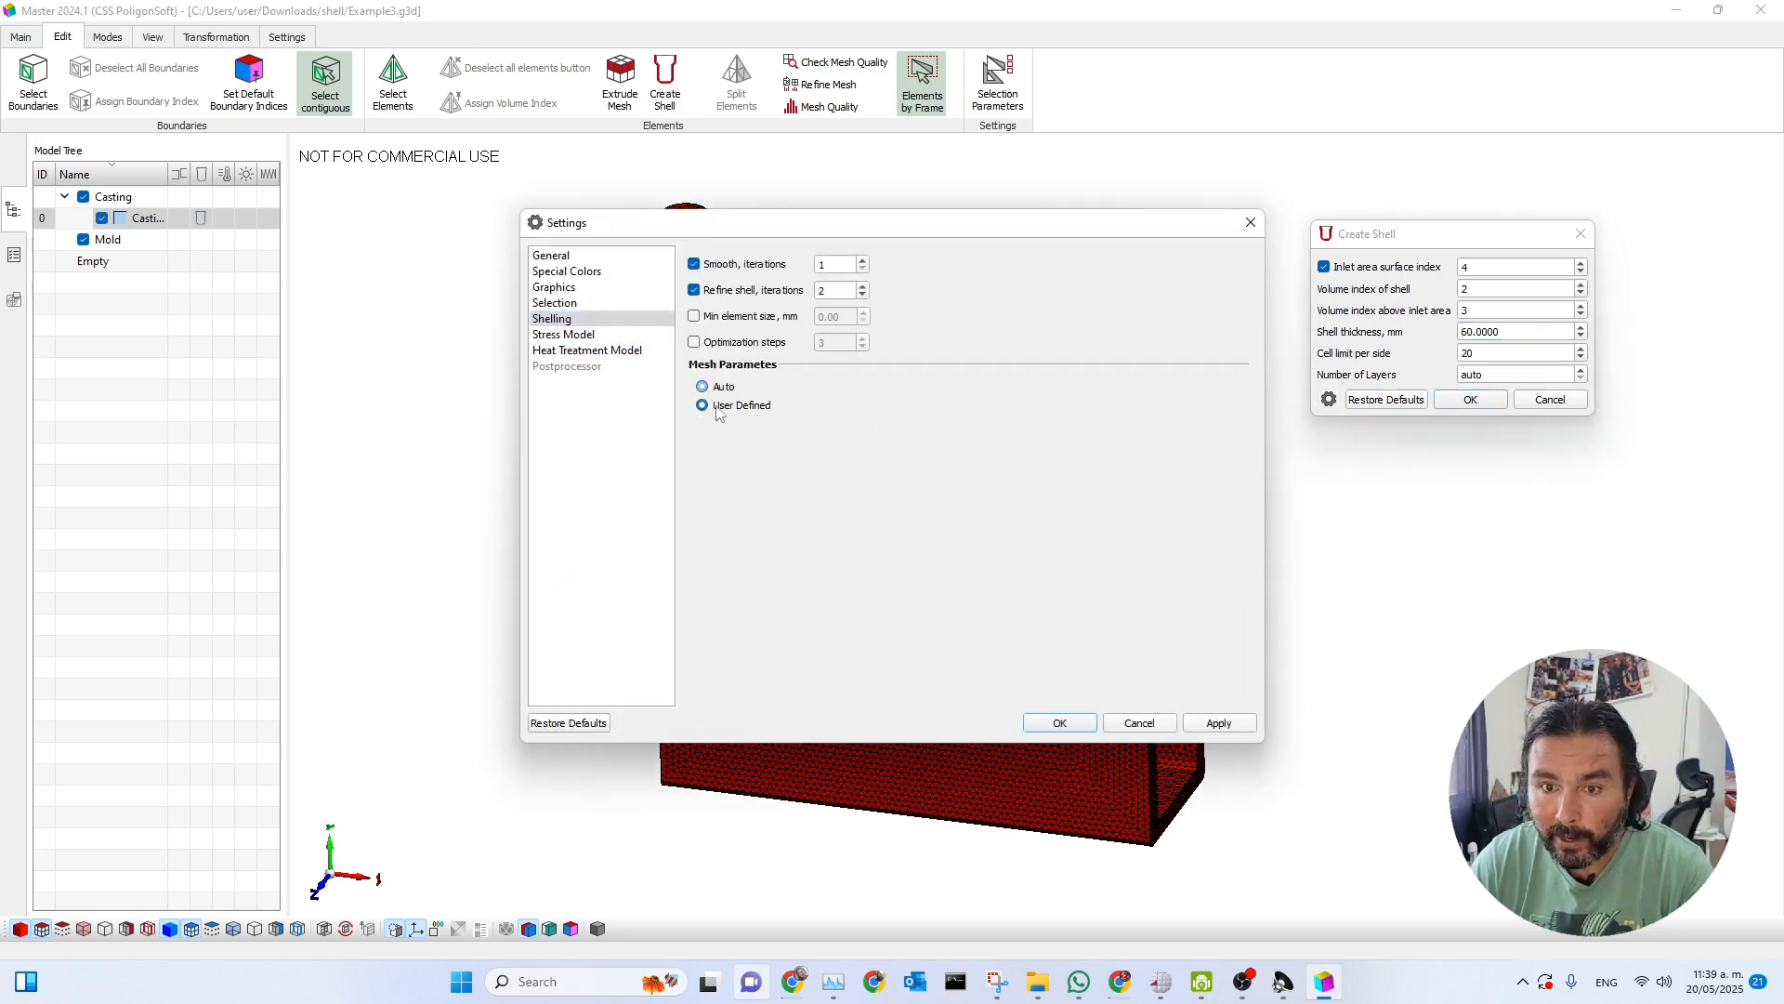
left_click(1061, 723)
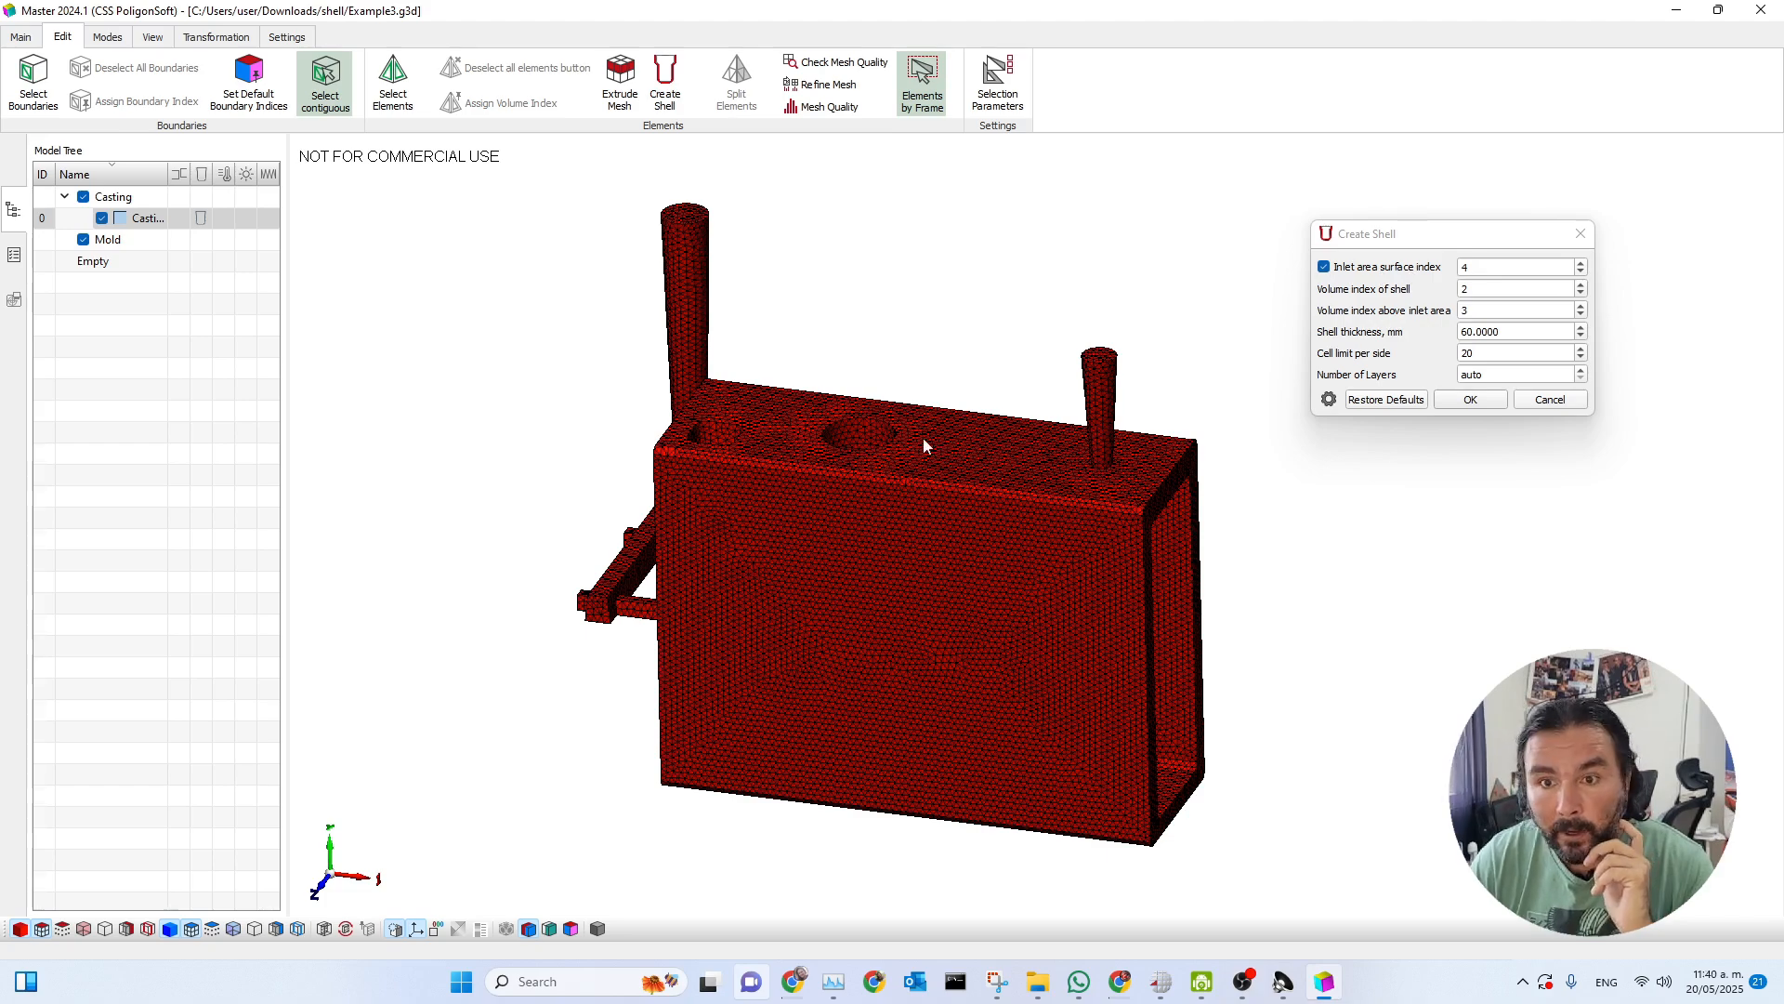
Show the boundary colours and assign surface index 4 to the top faces of the casting's two vertical channels.
middle_click_drag(957, 426, 956, 447)
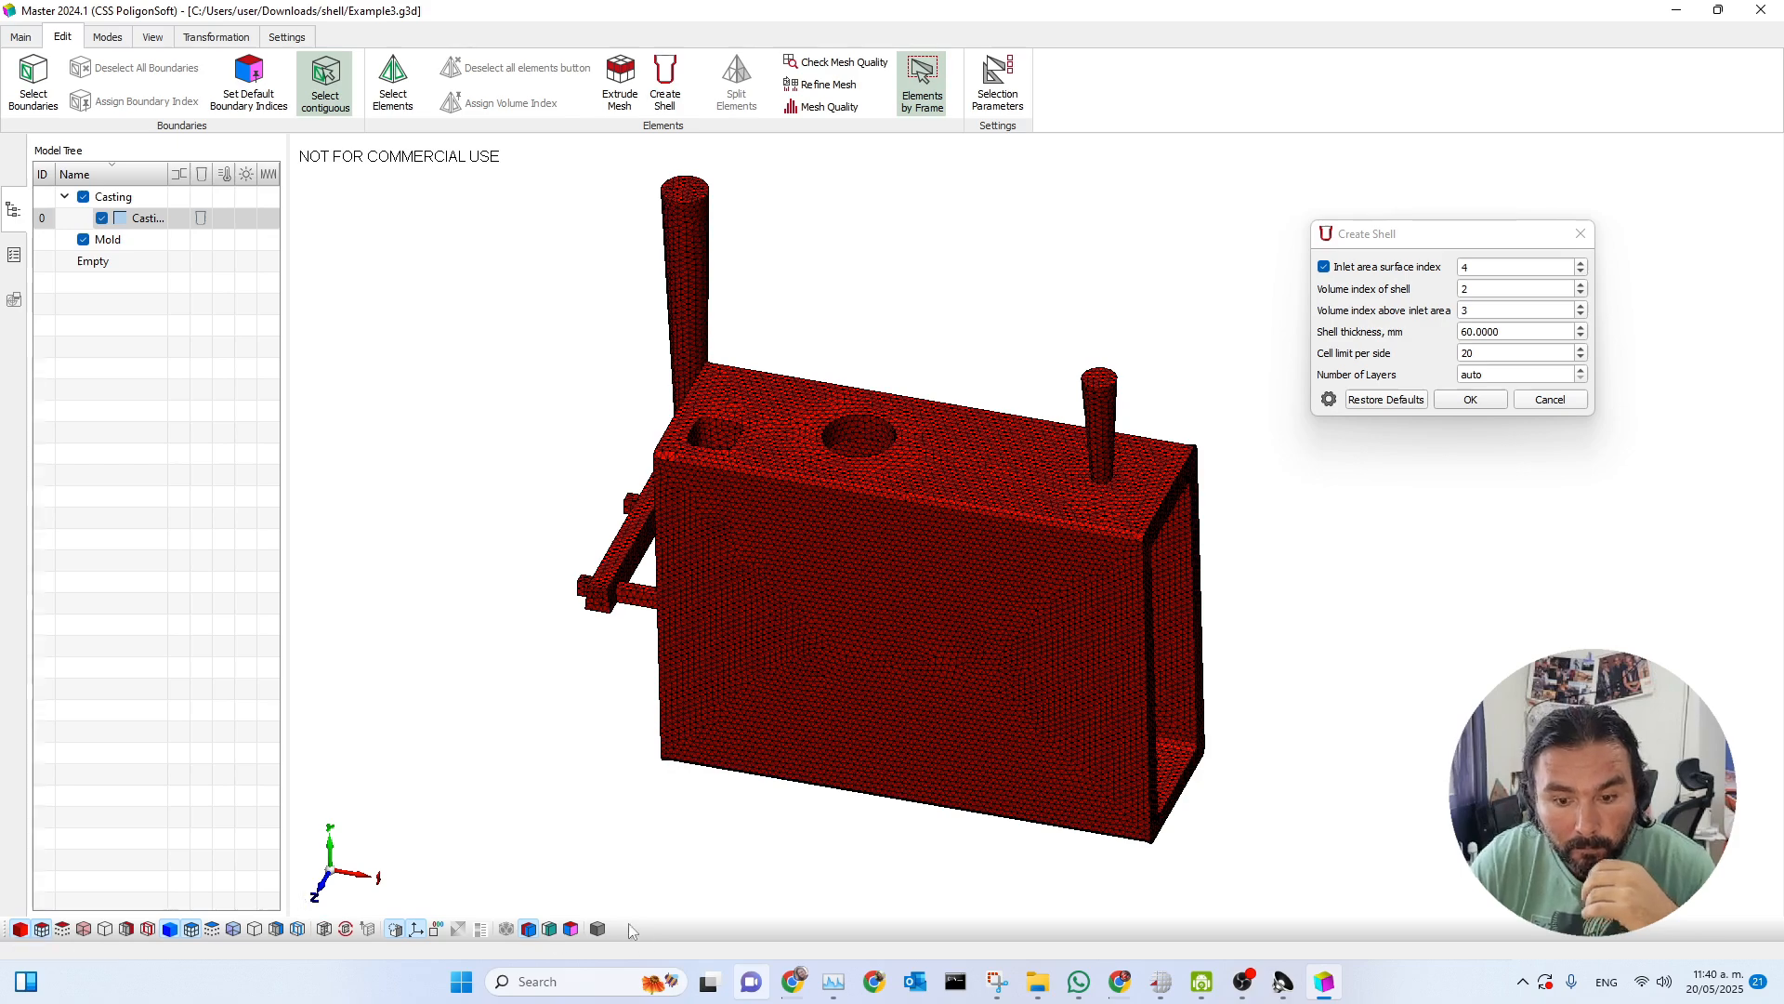
left_click(570, 929)
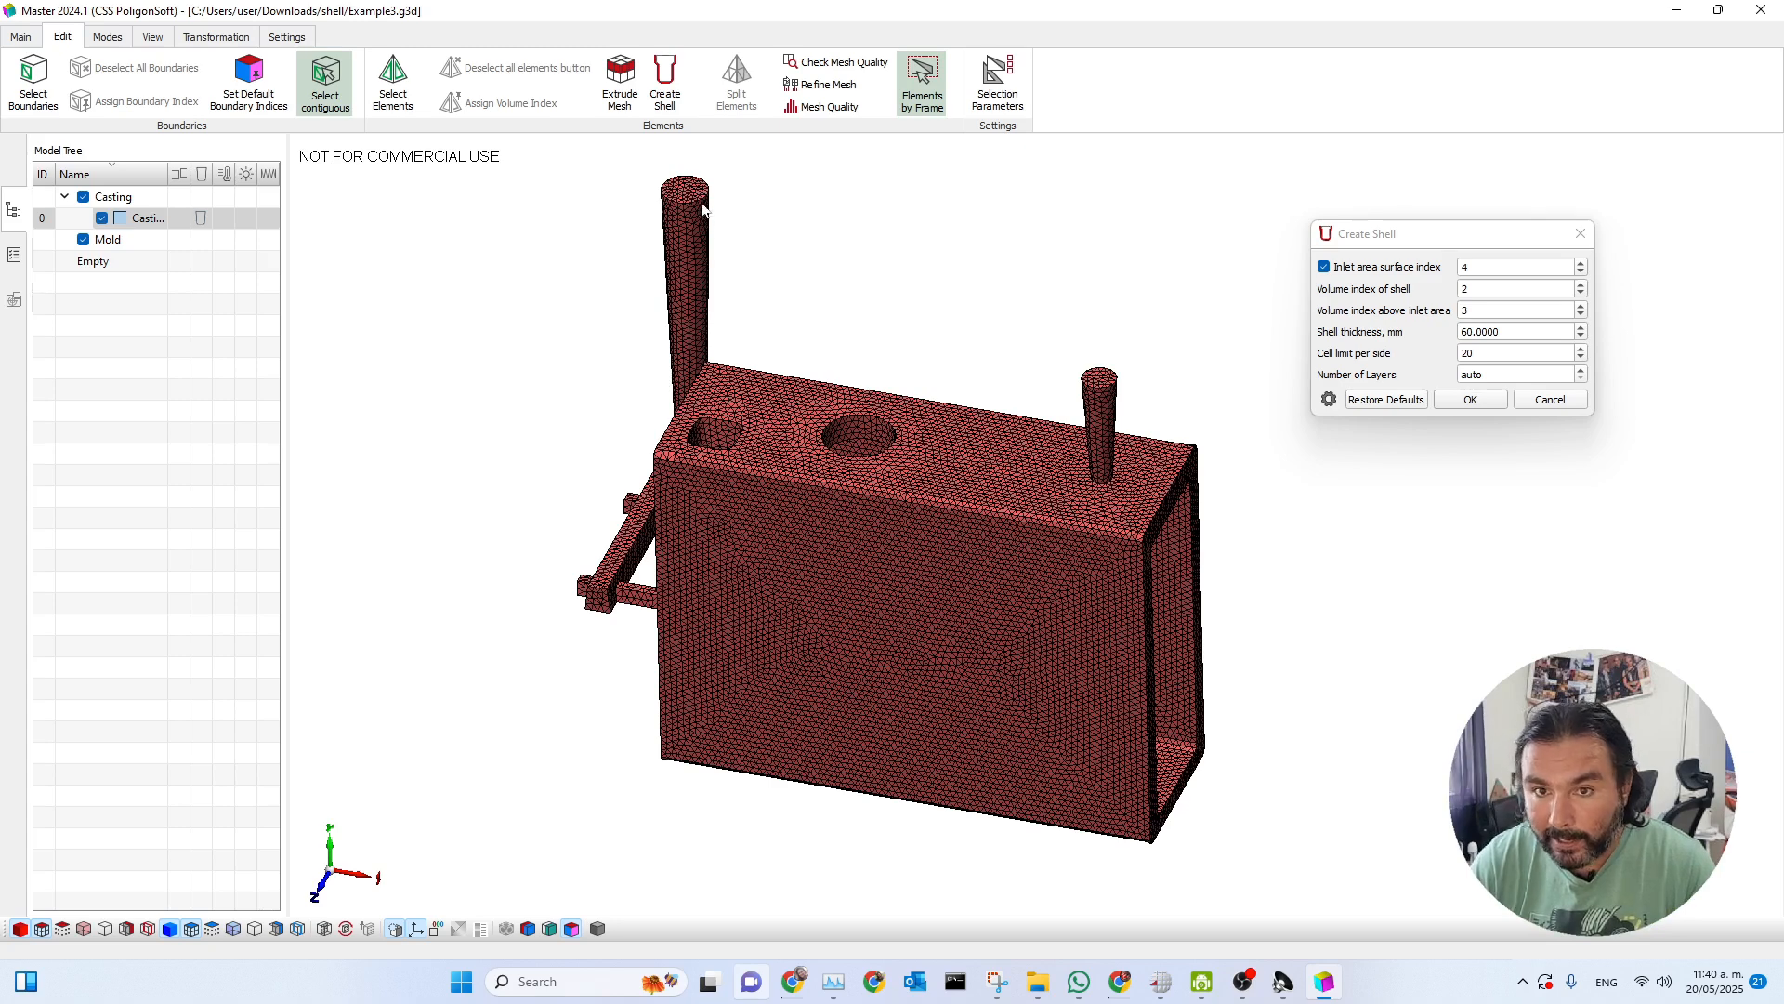
middle_click_drag(930, 448, 925, 474)
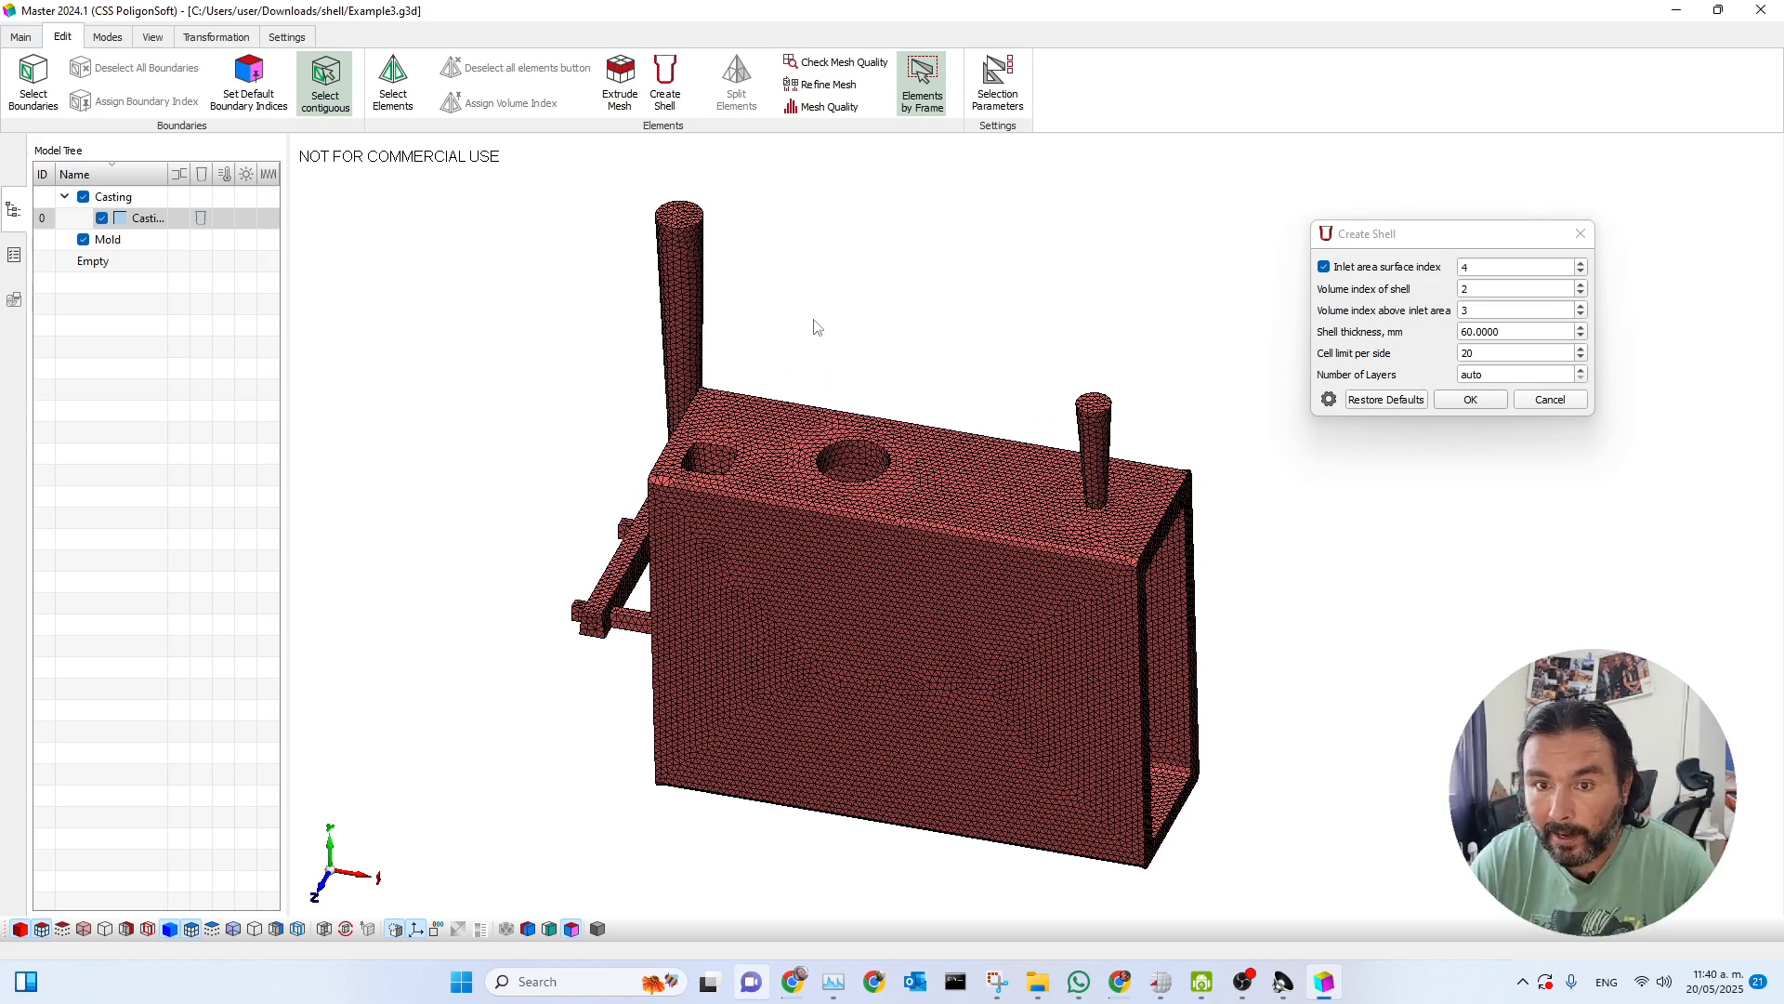
left_click(679, 215)
left_click(1094, 402)
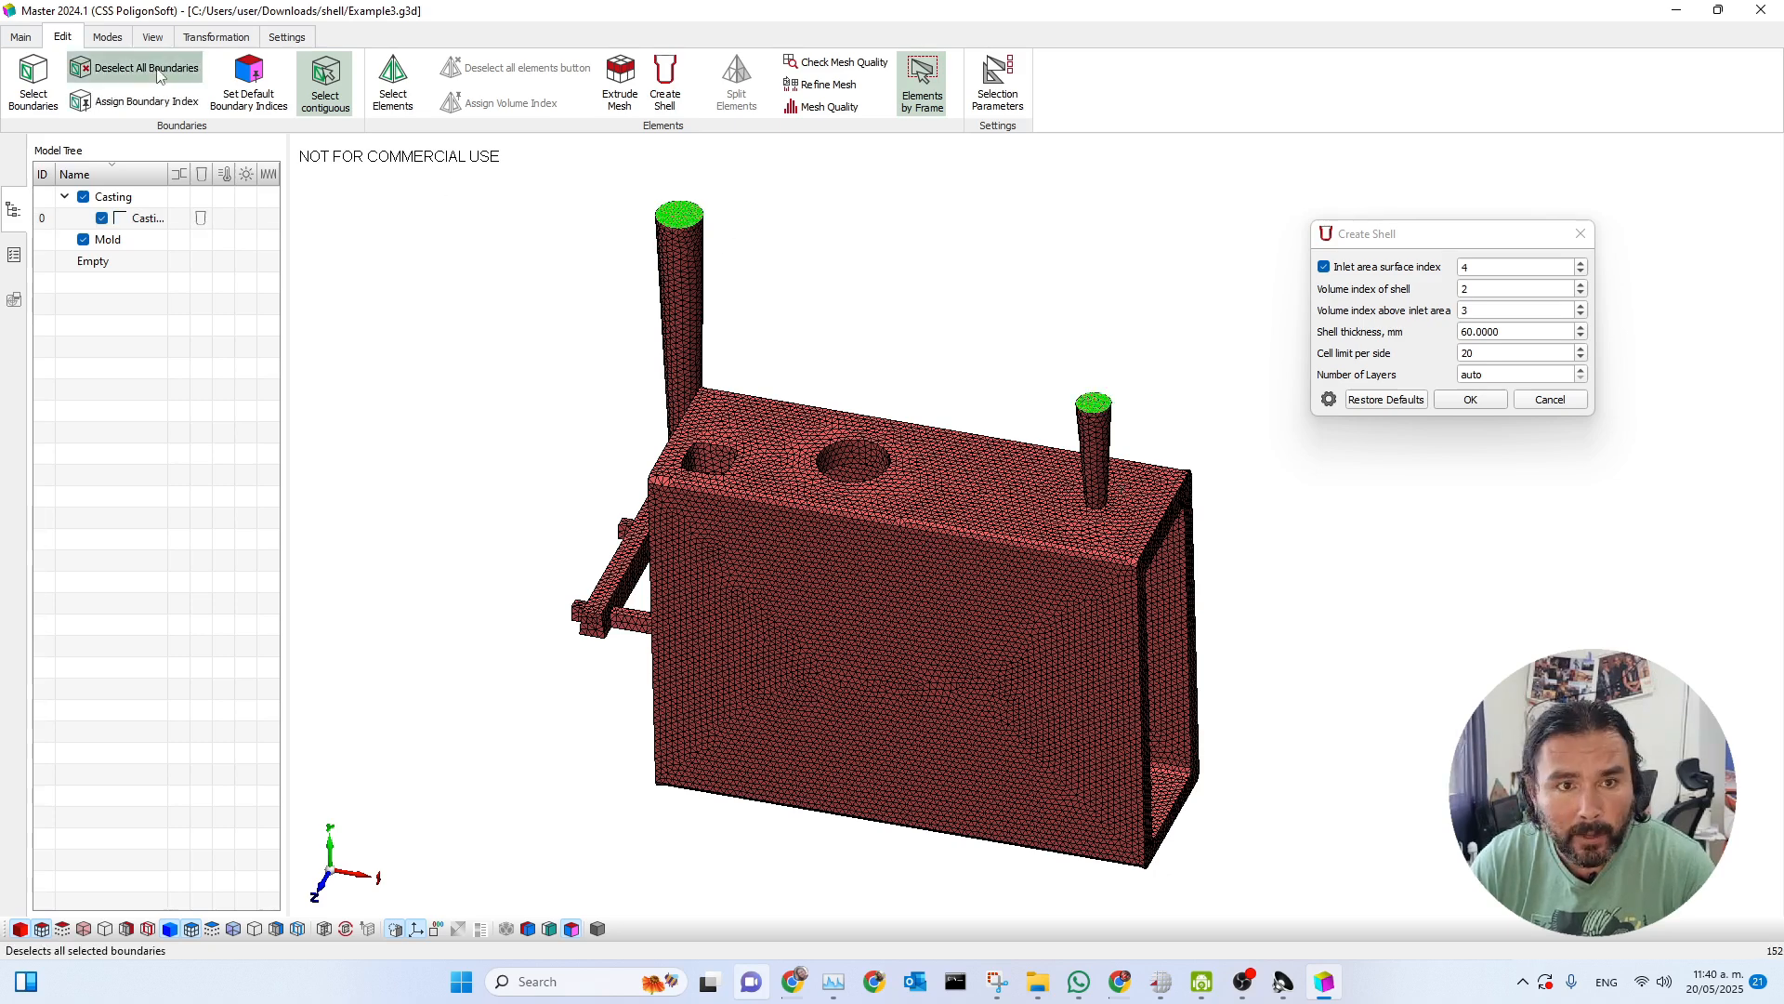
left_click(139, 100)
left_click_drag(842, 322, 395, 256)
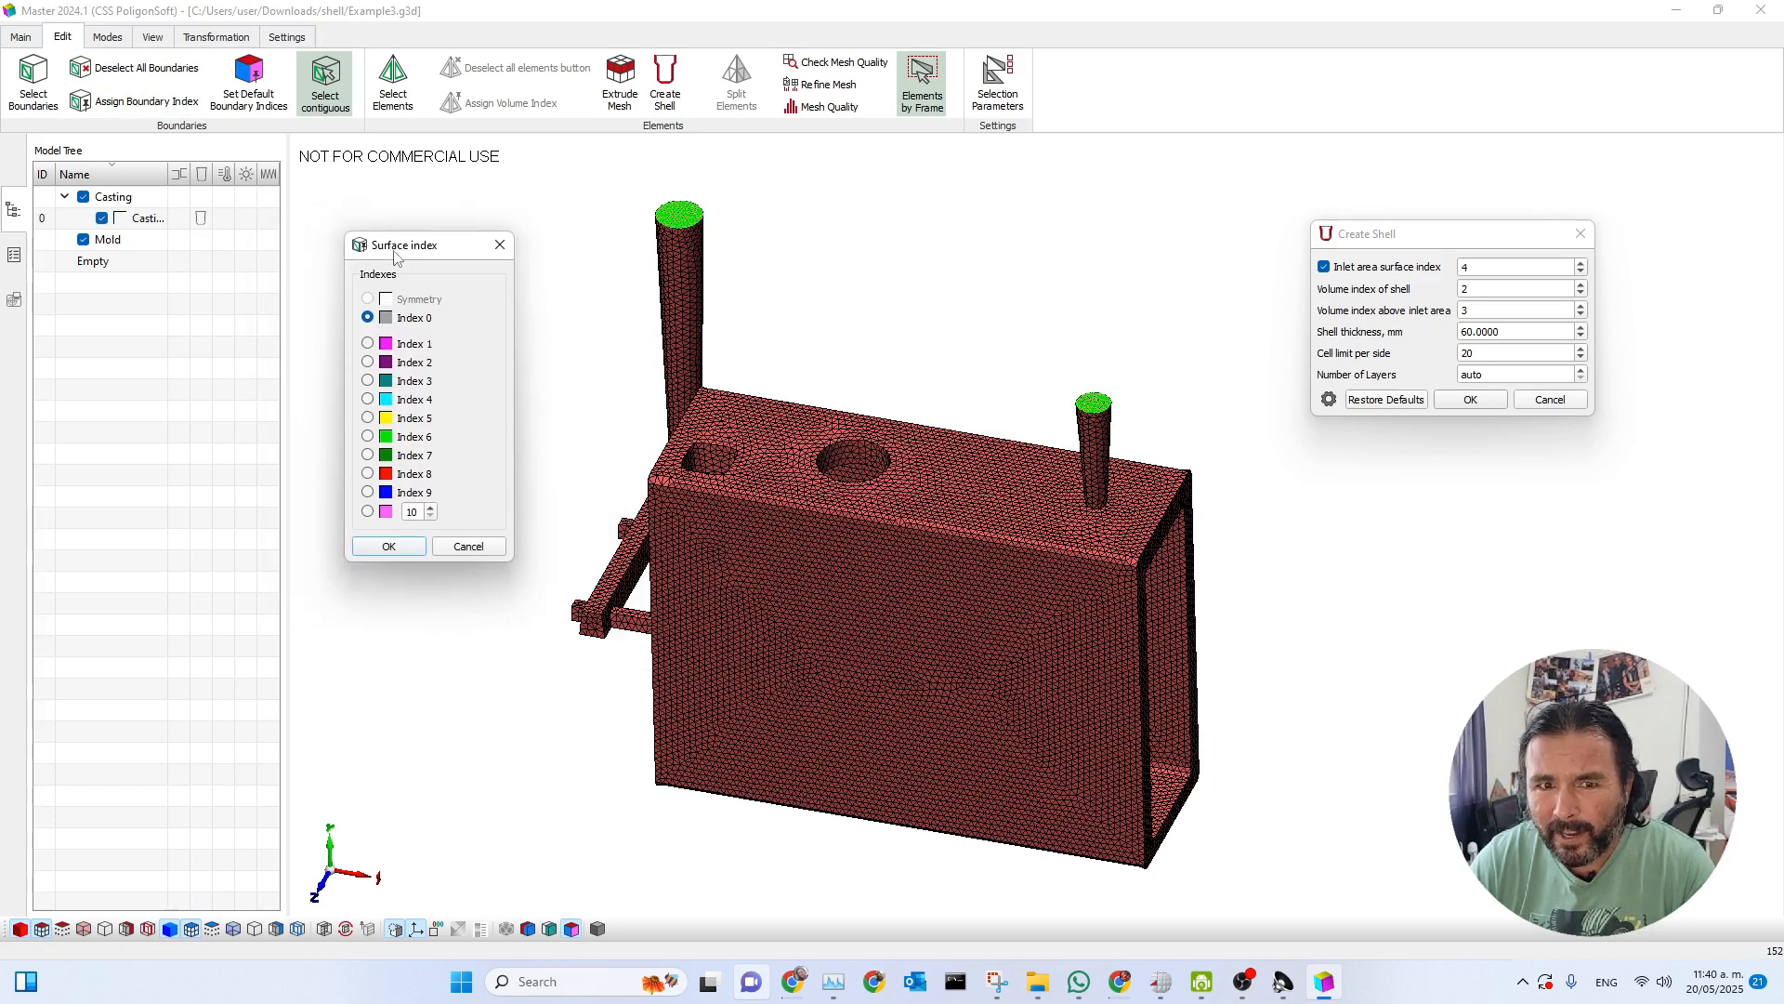
left_click(369, 402)
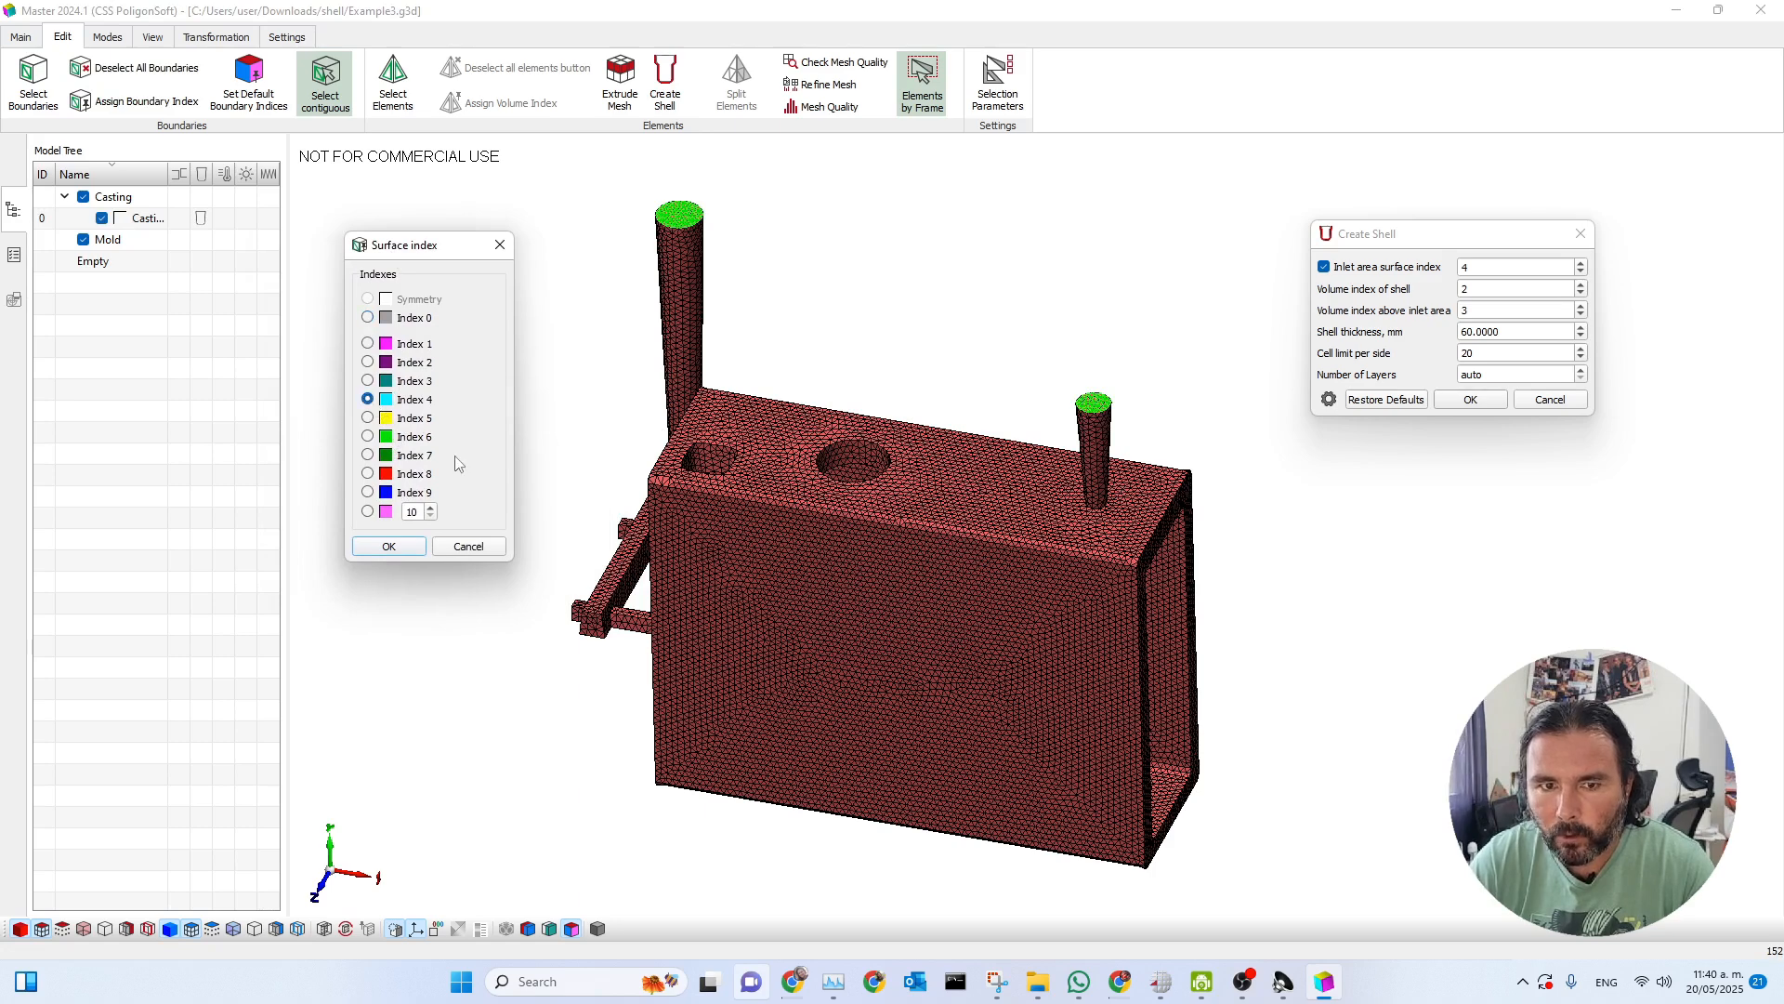
left_click(391, 548)
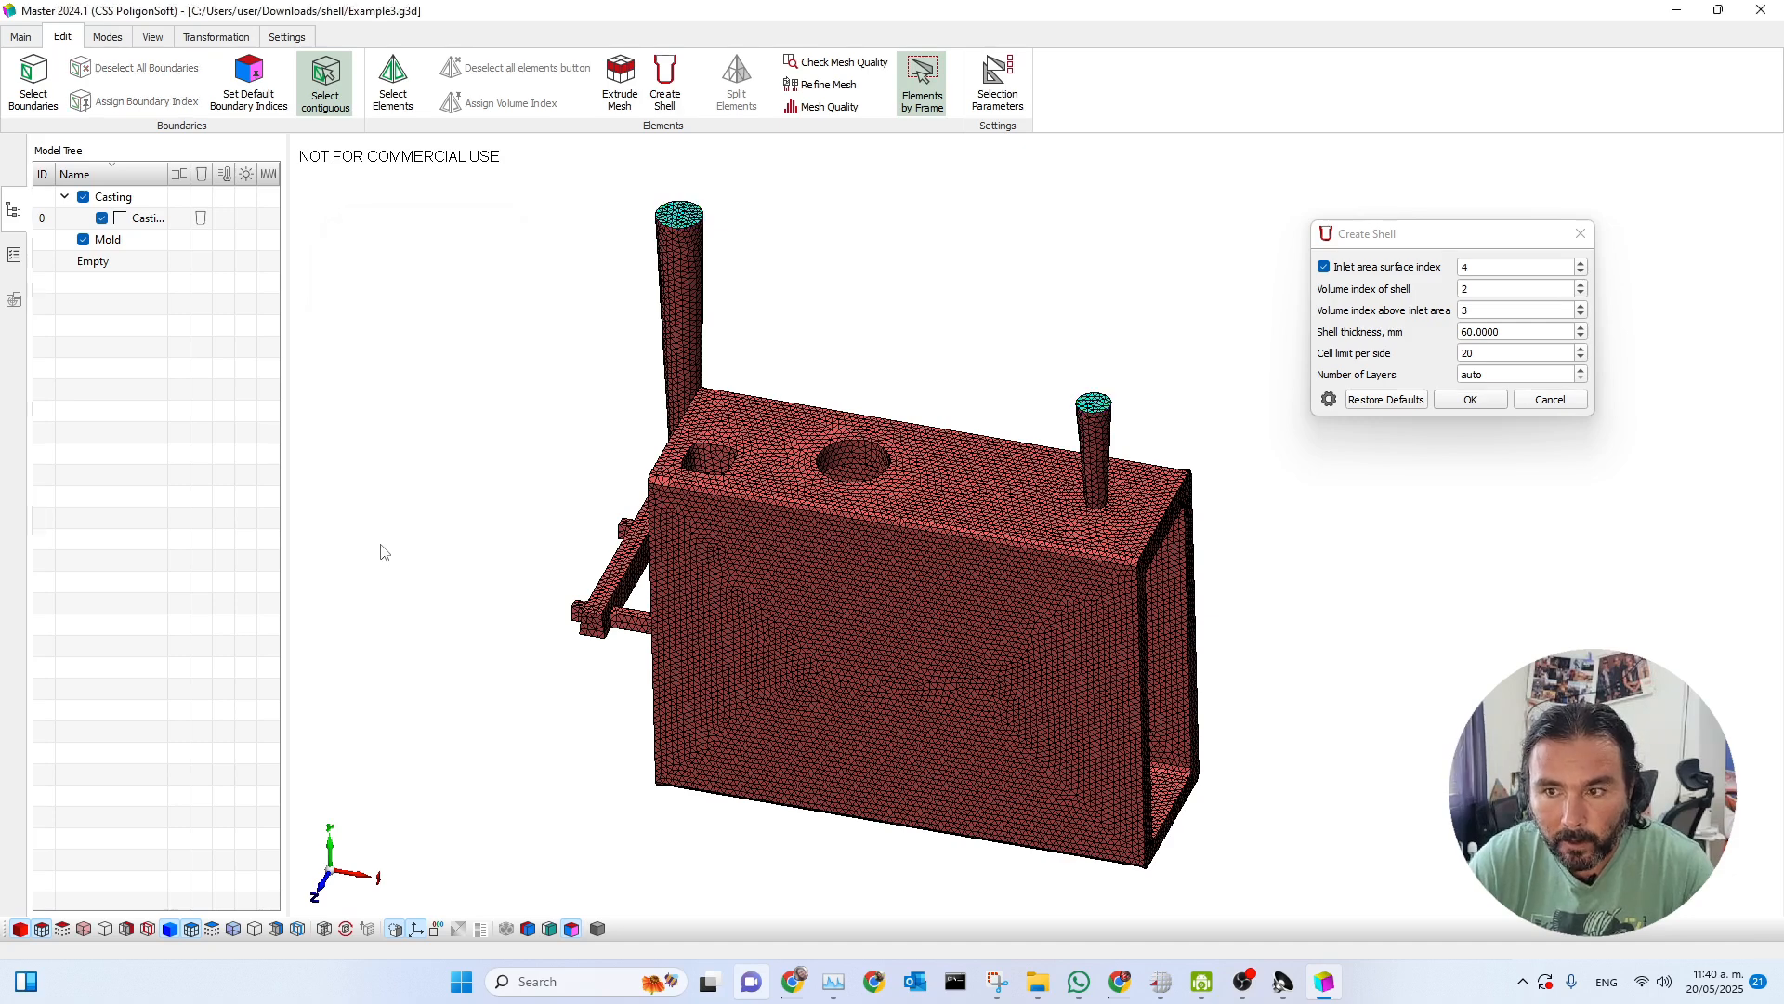
Review the inlet area surface index, the shell and above-inlet volume indices, and the shell thickness in the shell settings.
left_click_drag(1408, 234, 1445, 212)
left_click(1531, 247)
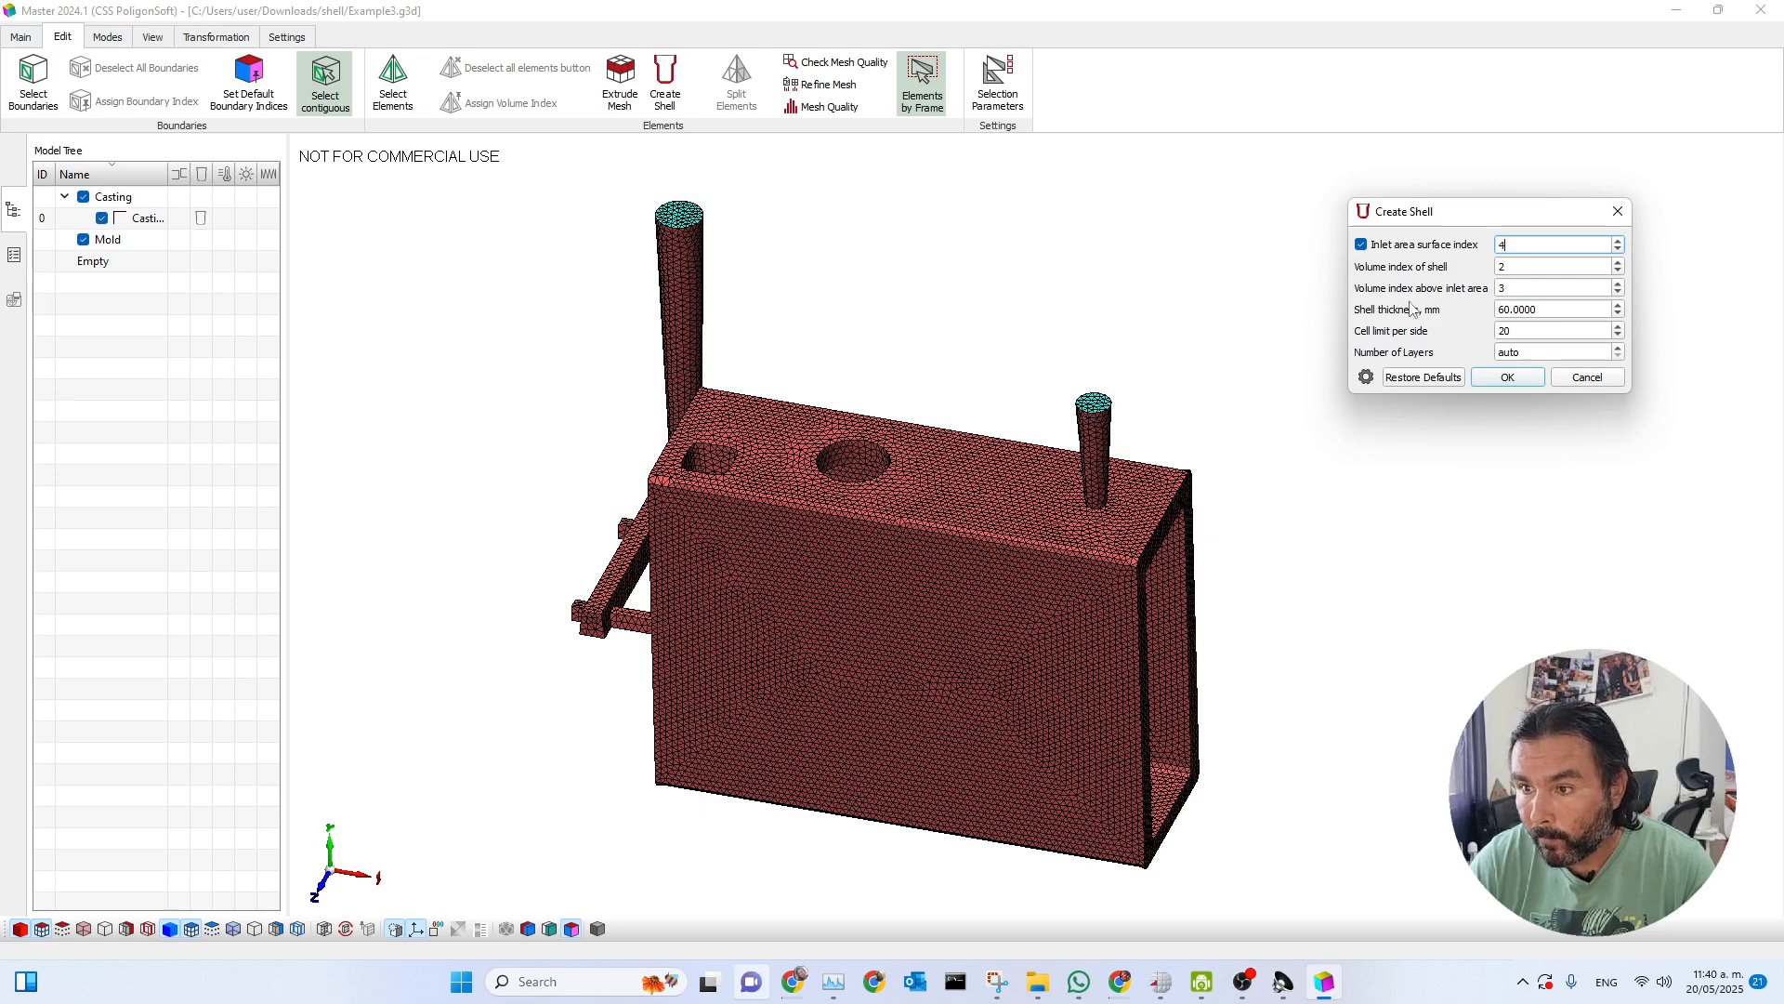
left_click(1506, 267)
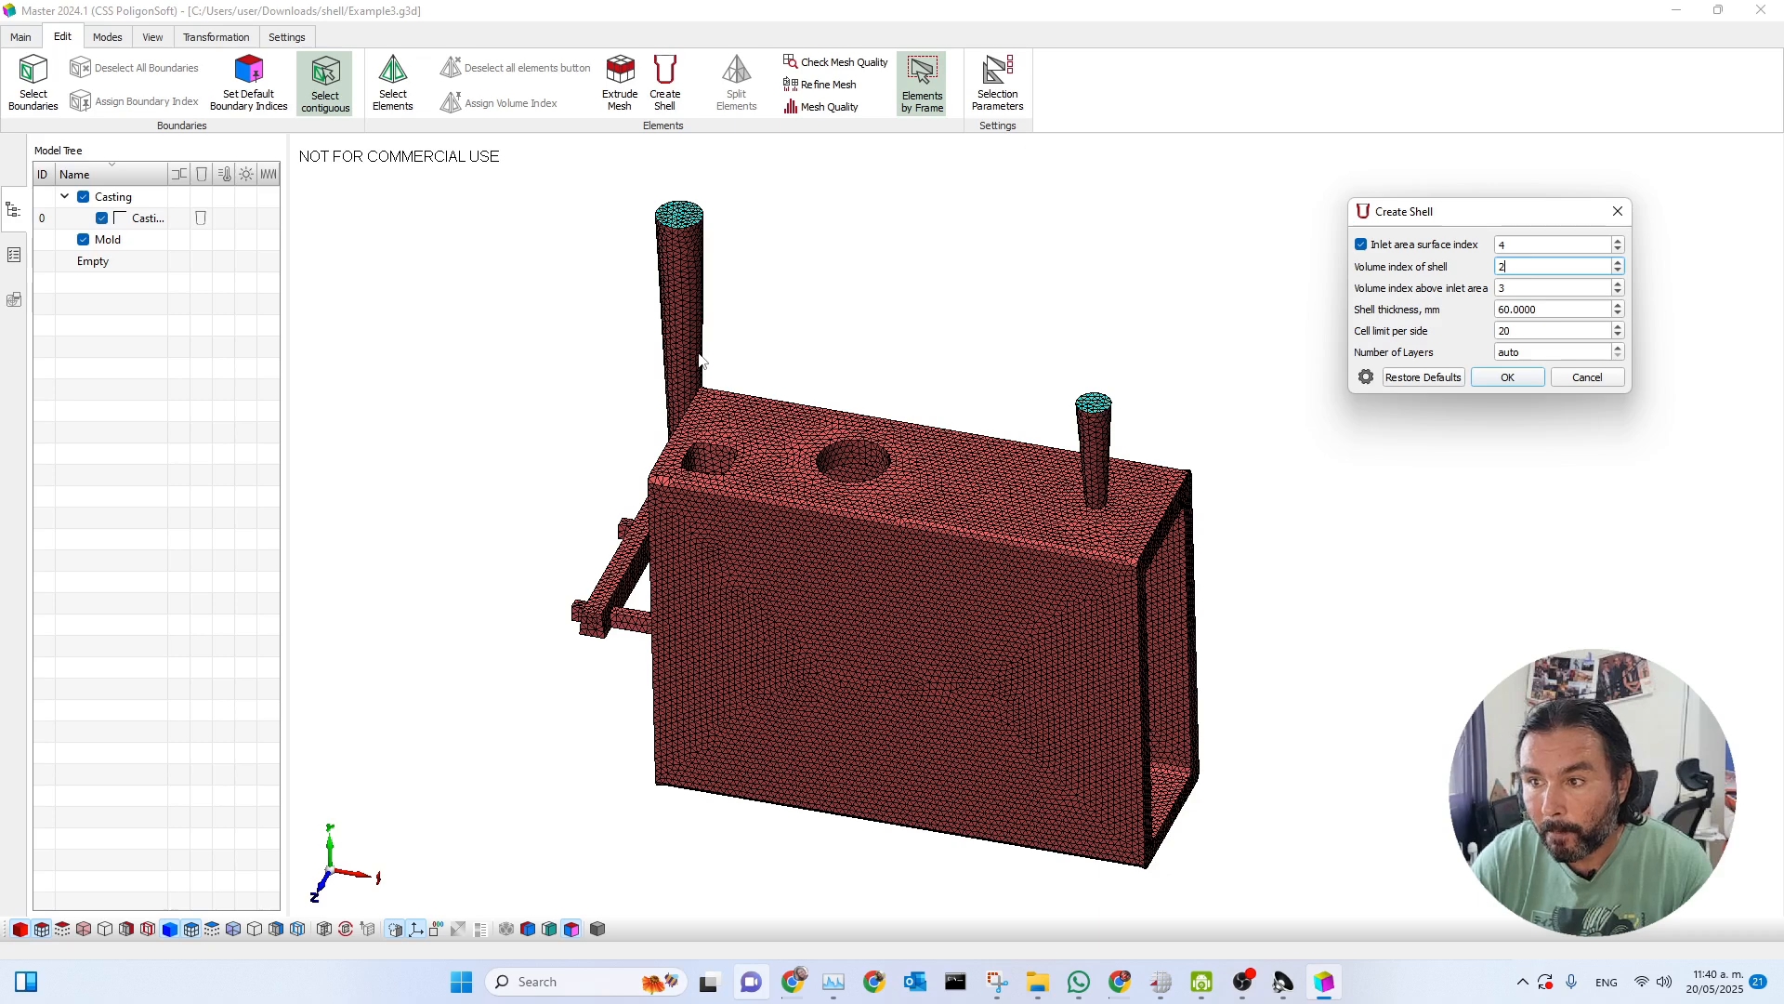
left_click(1515, 290)
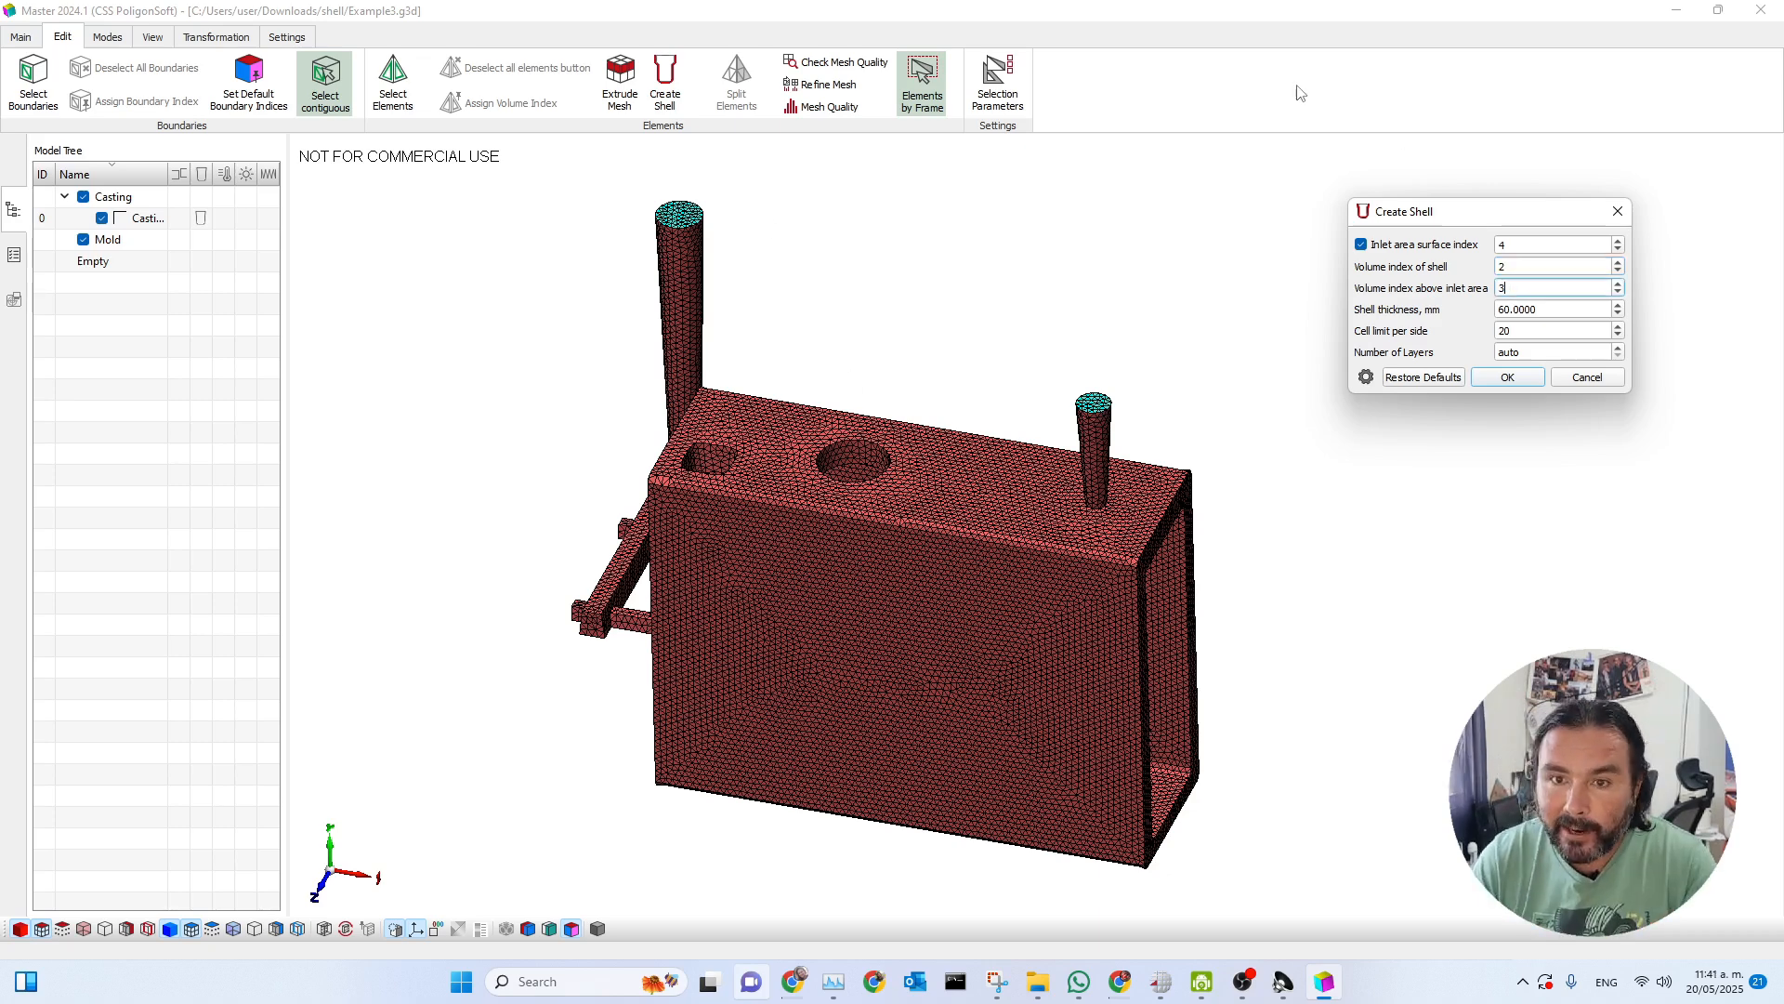
left_click(1535, 269)
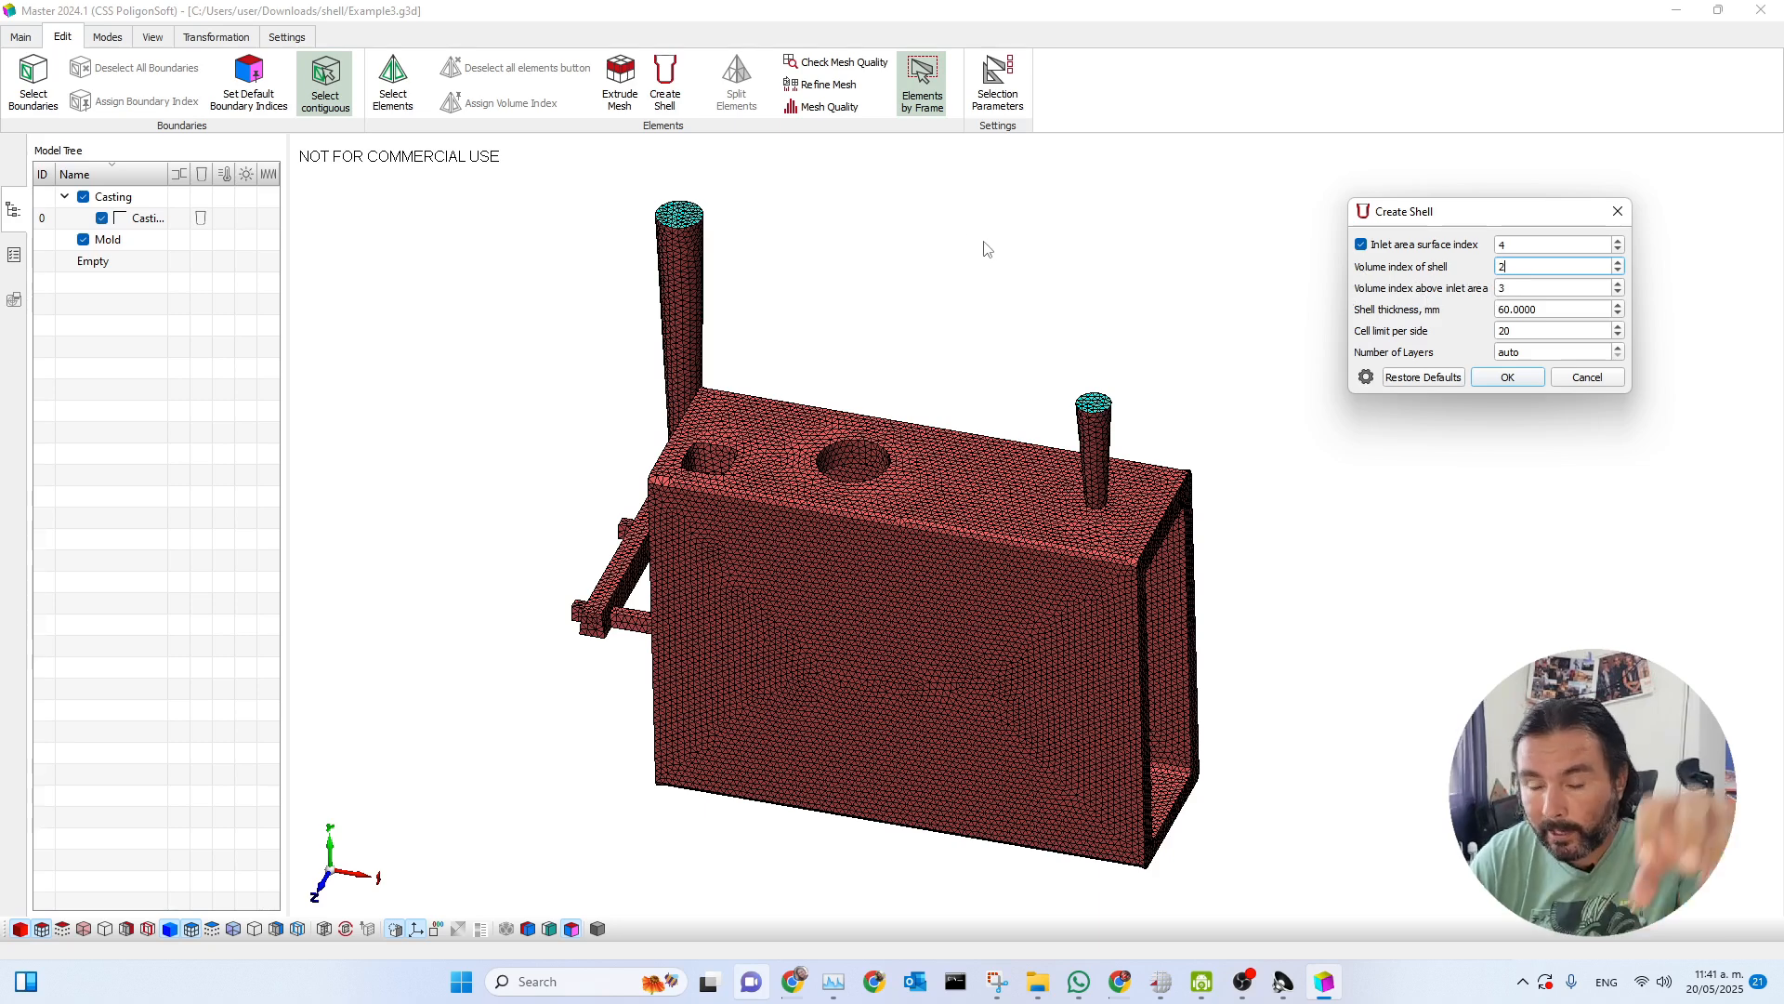
left_click(1524, 288)
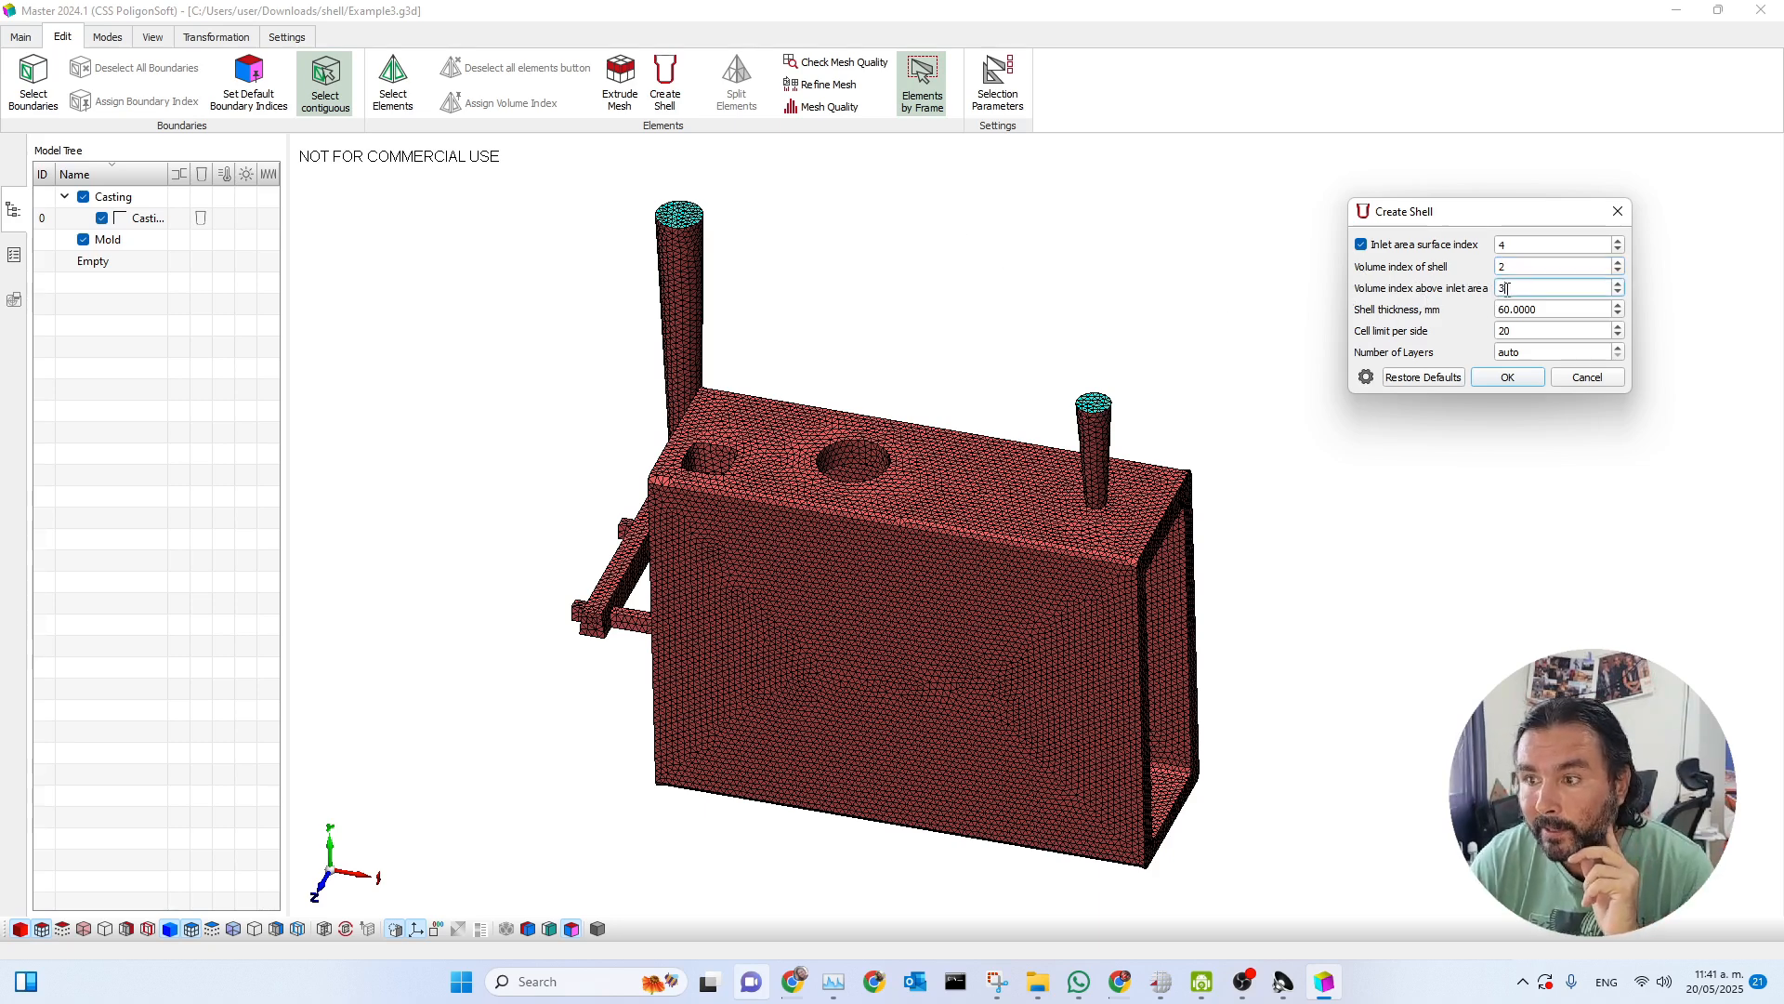
left_click_drag(1525, 217, 1476, 241)
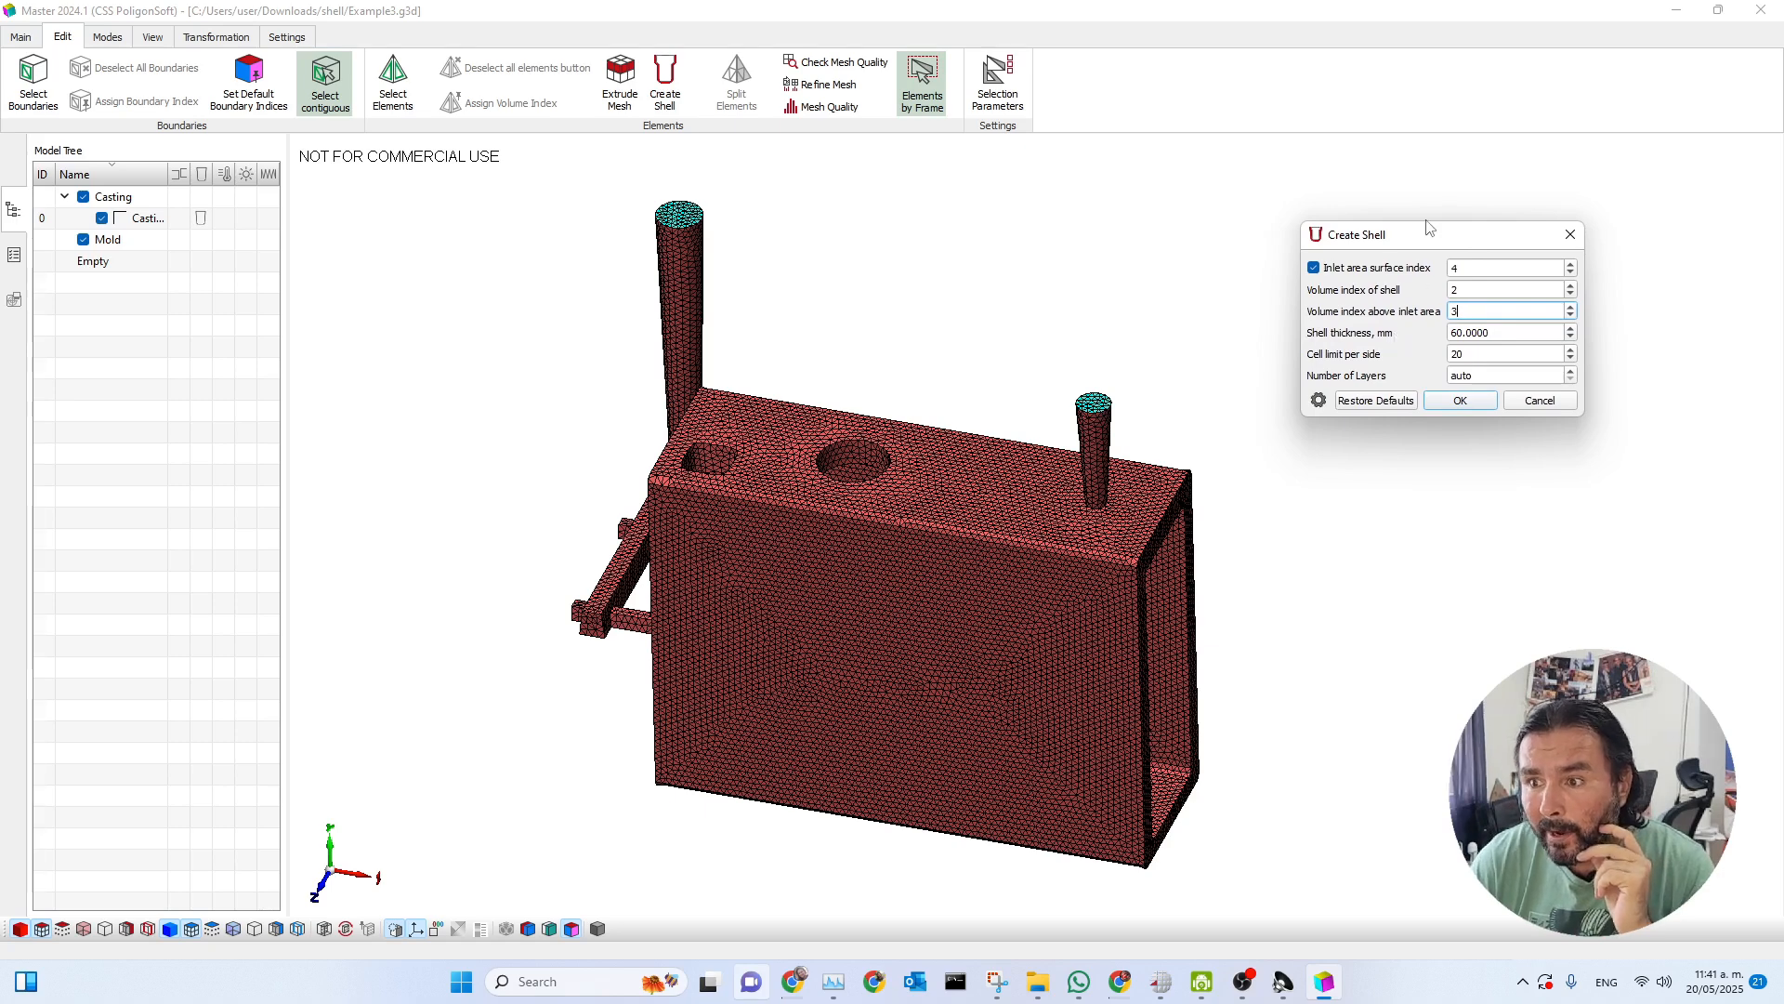
left_click(1507, 332)
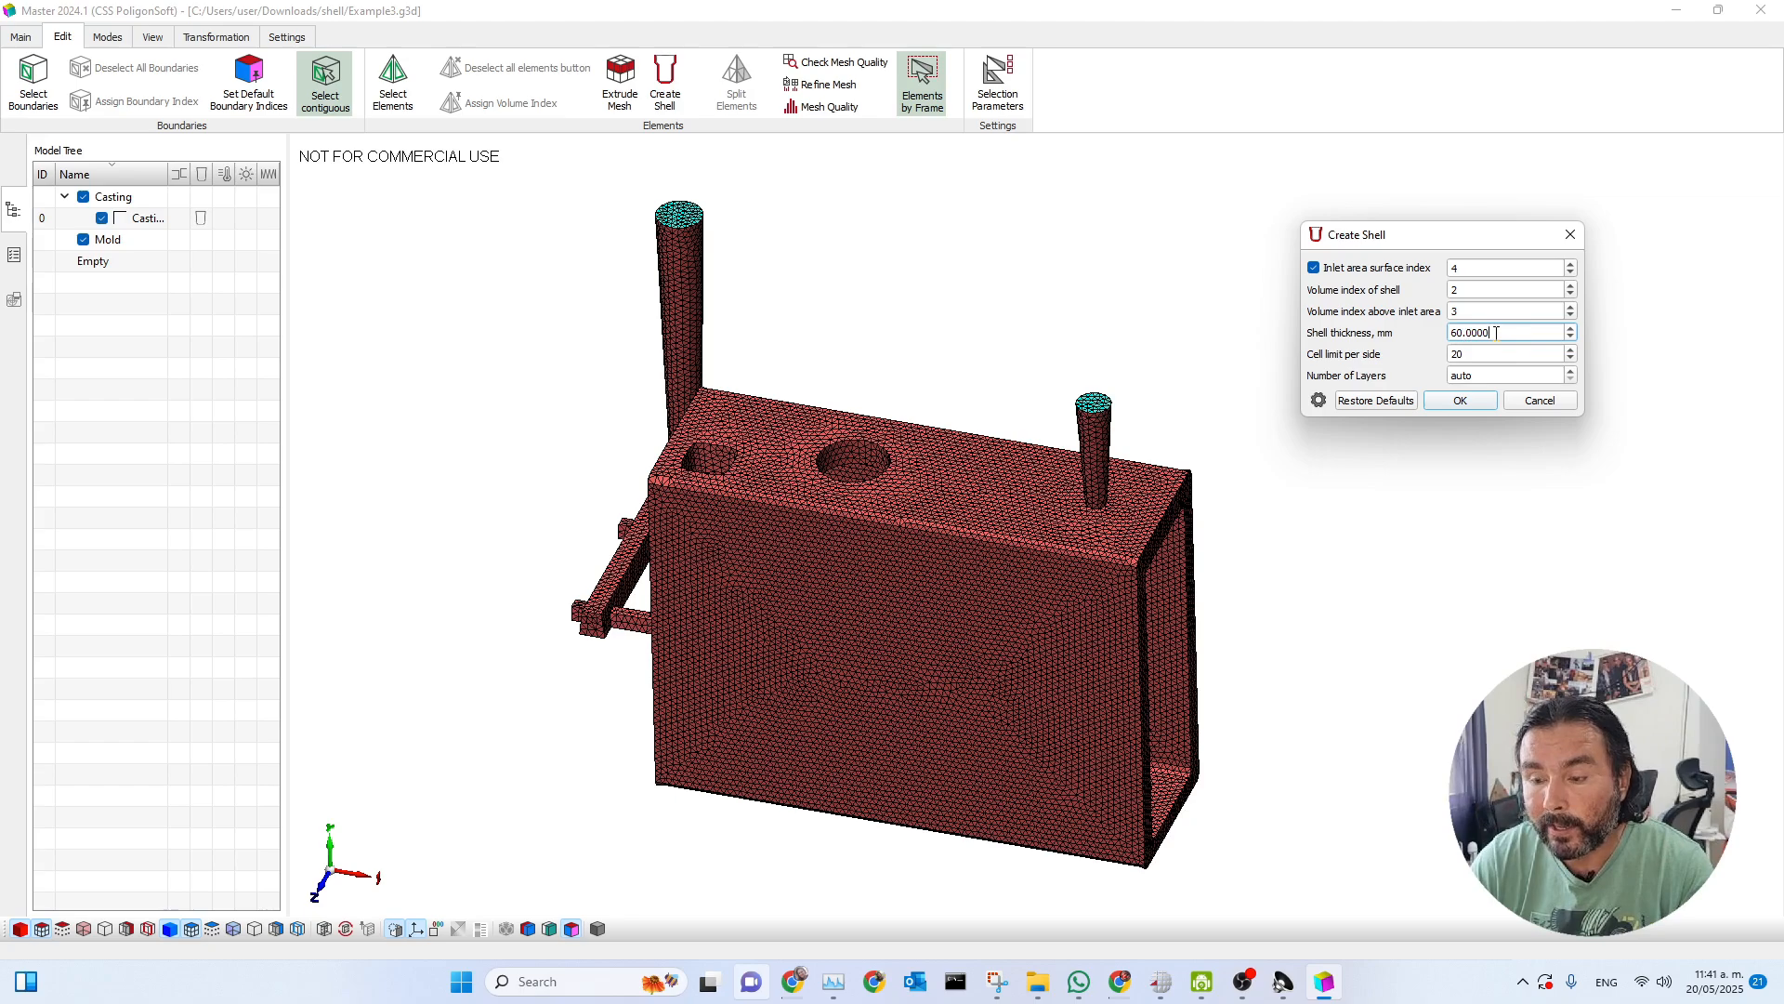
Generate the shell around the casting with 60 mm thickness, a cell limit of 20 per side and an automatic number of layers.
left_click_drag(1095, 526, 1115, 662)
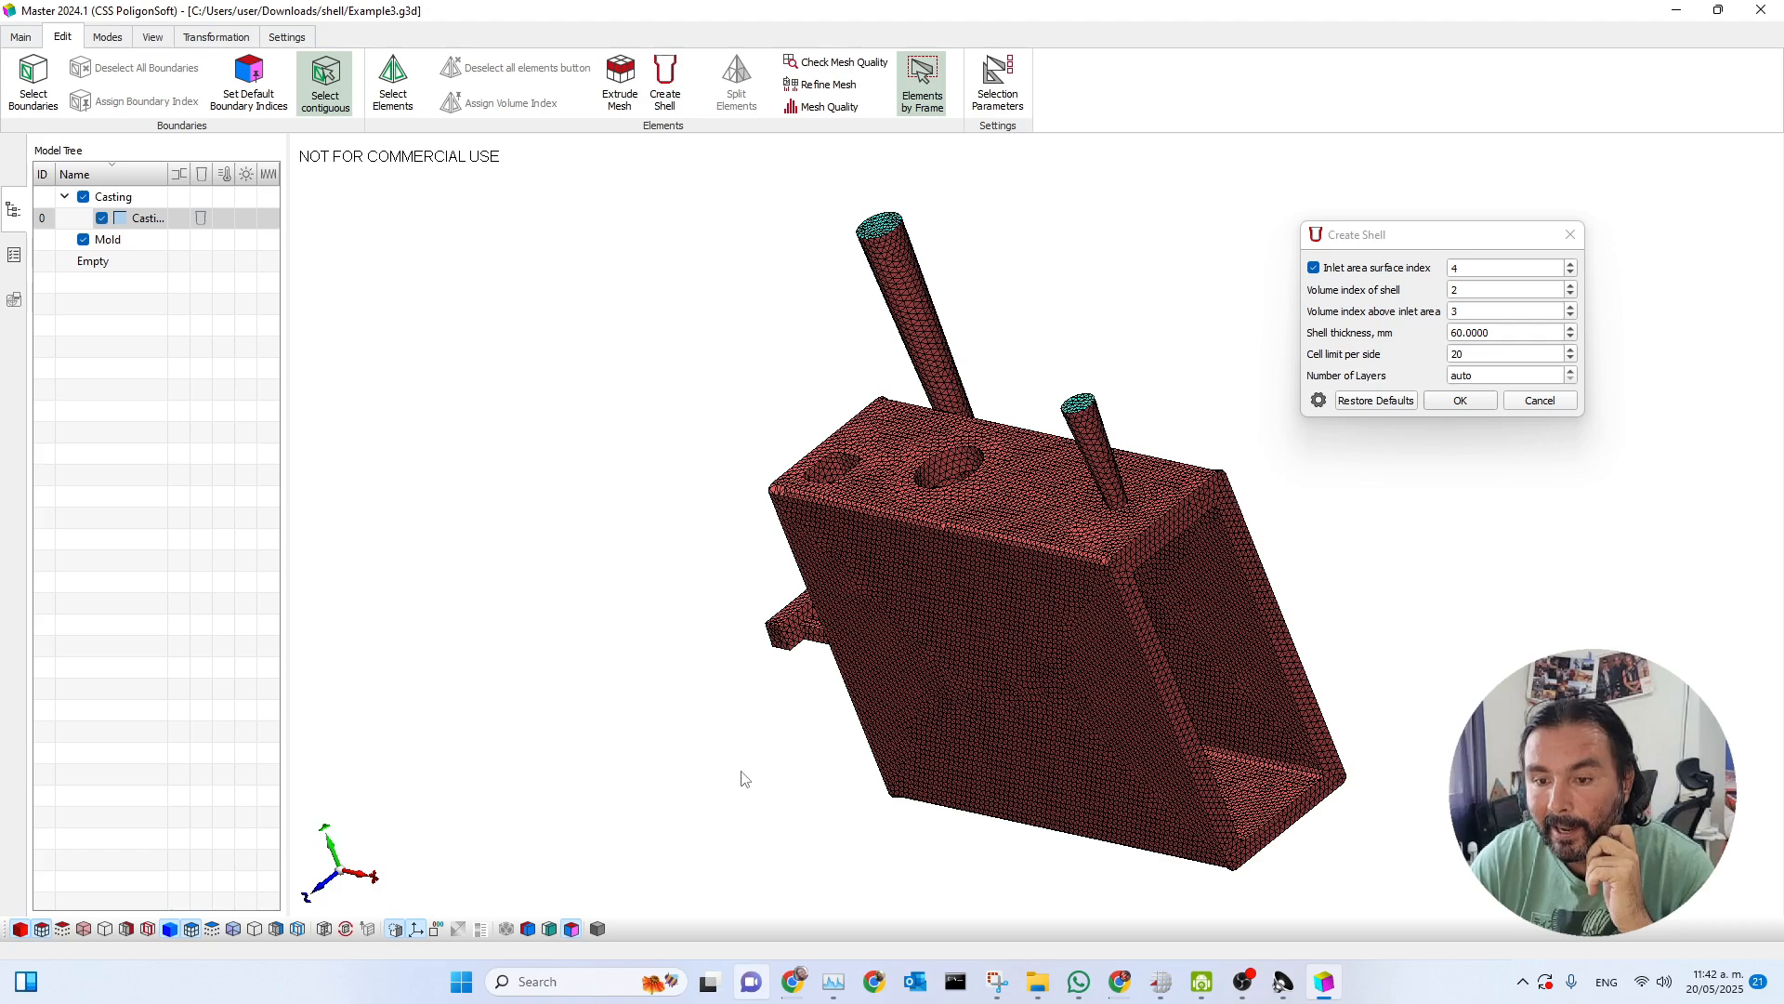
middle_click_drag(939, 671, 999, 639)
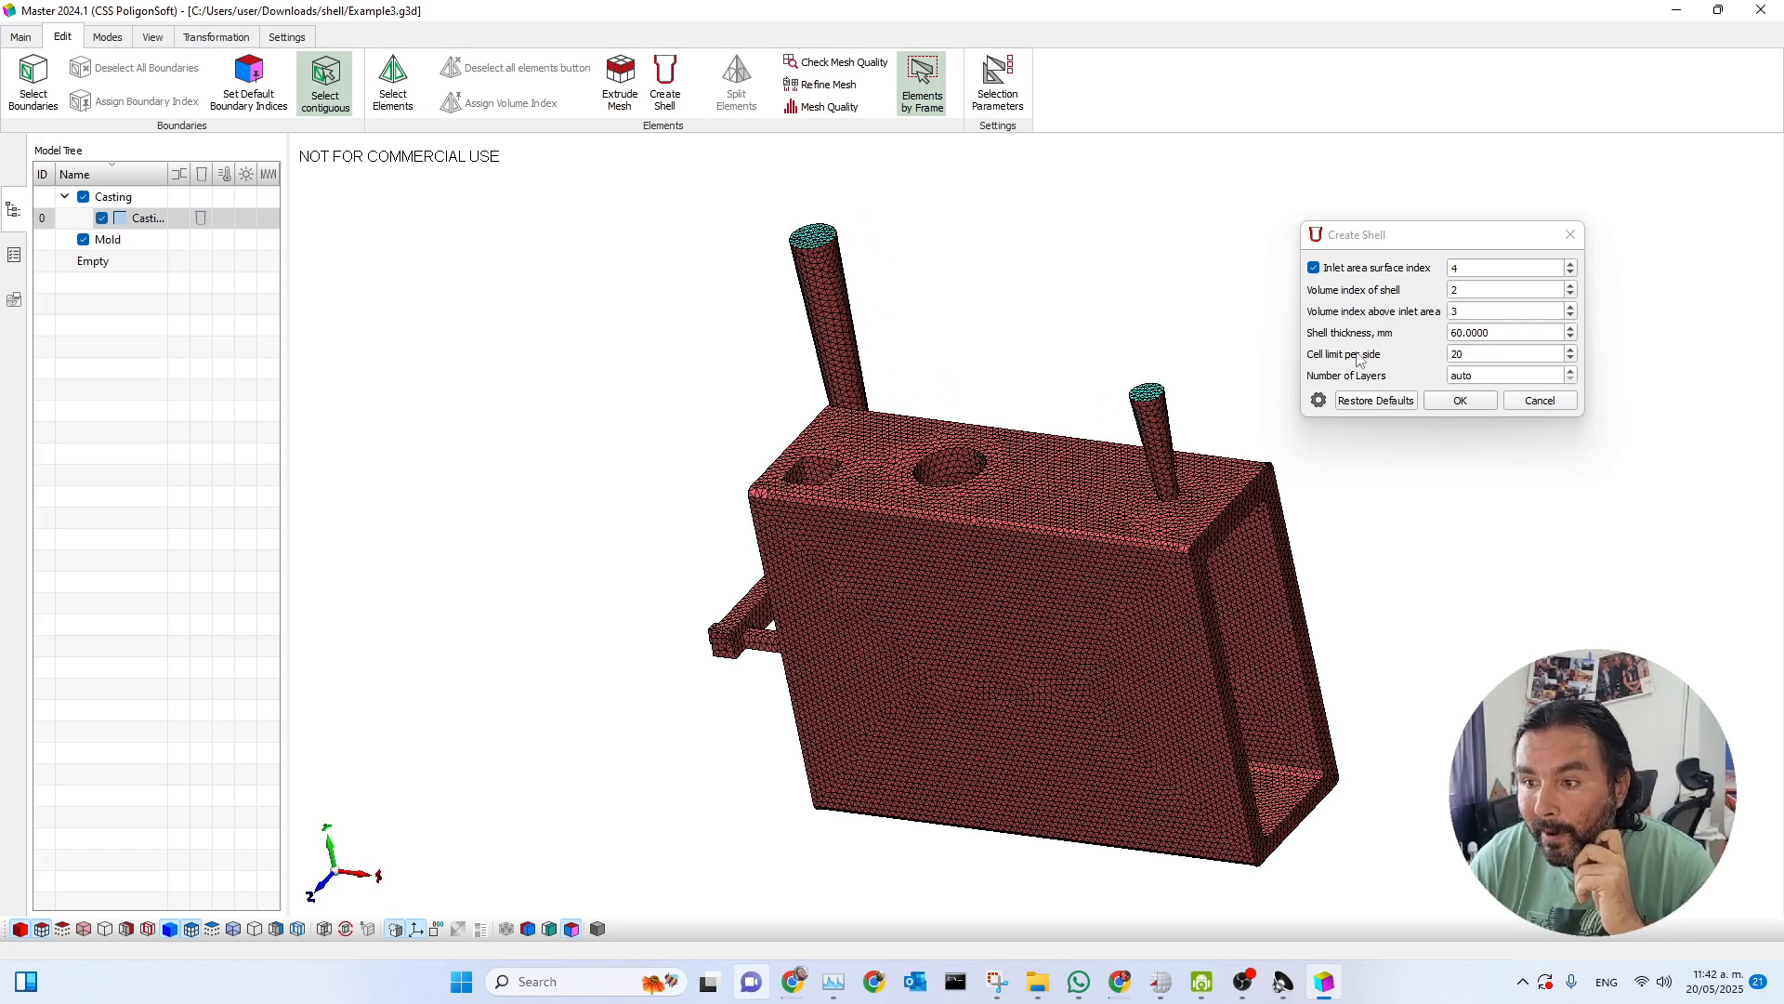
left_click(1476, 354)
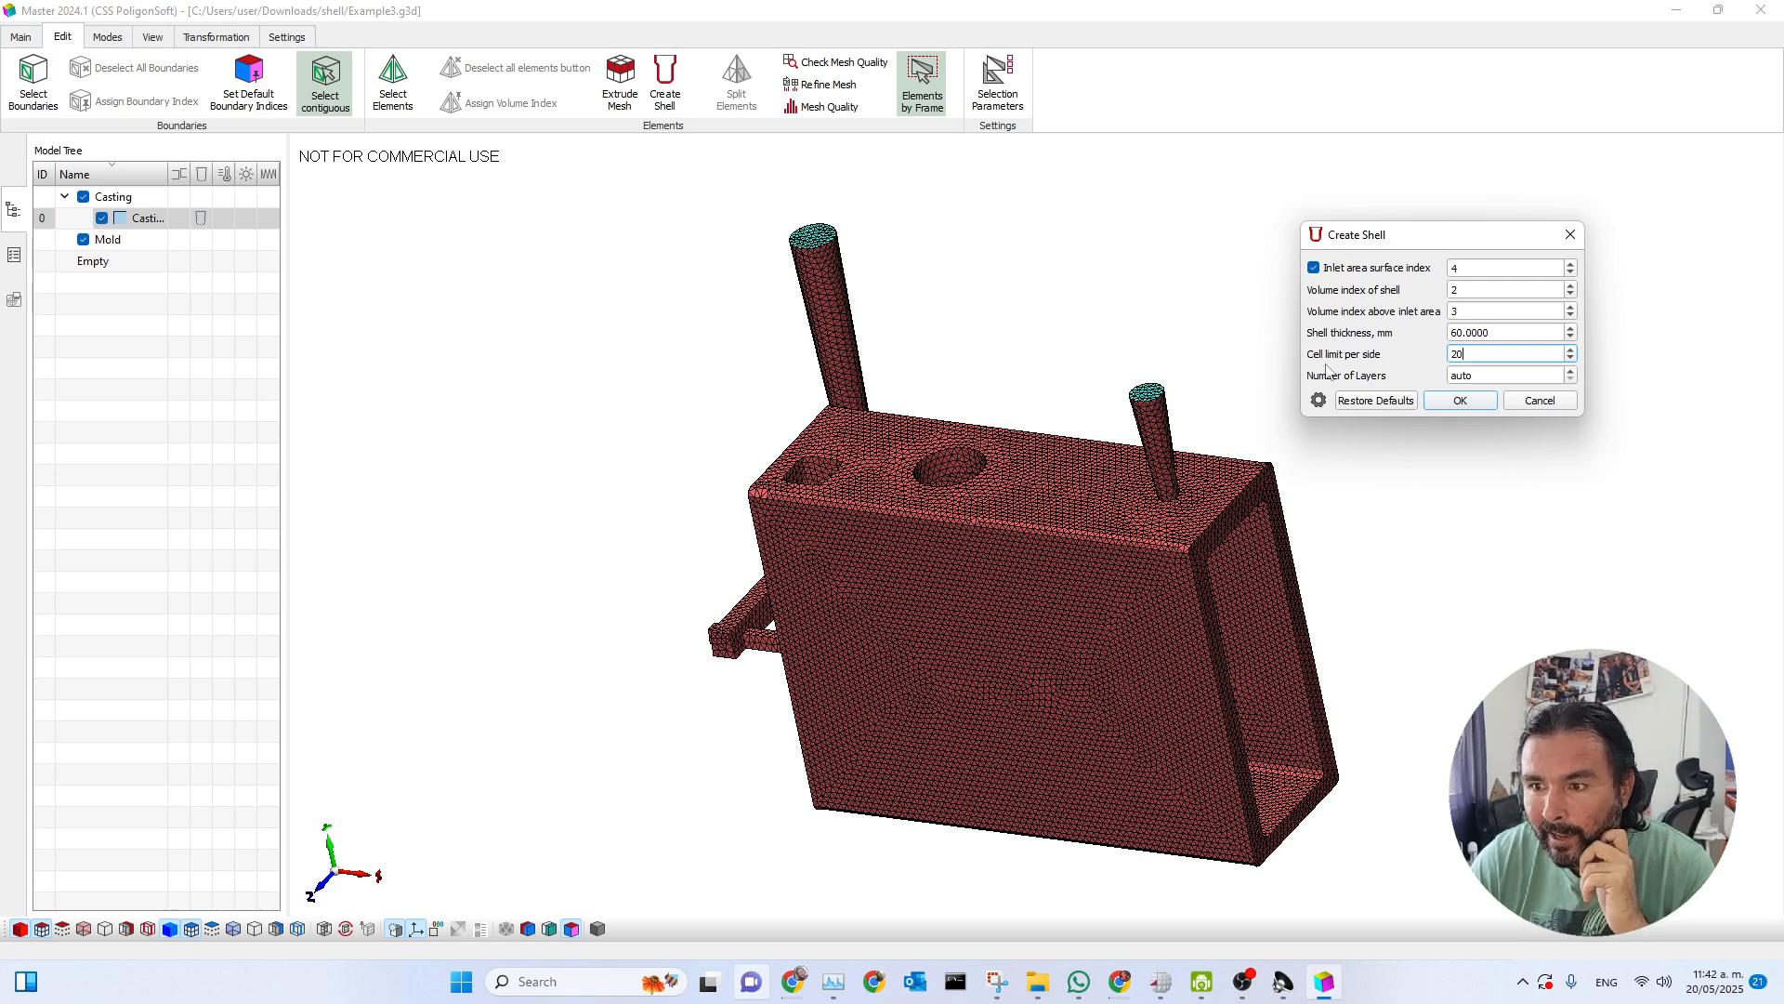
left_click_drag(1474, 354, 1433, 352)
left_click(1484, 354)
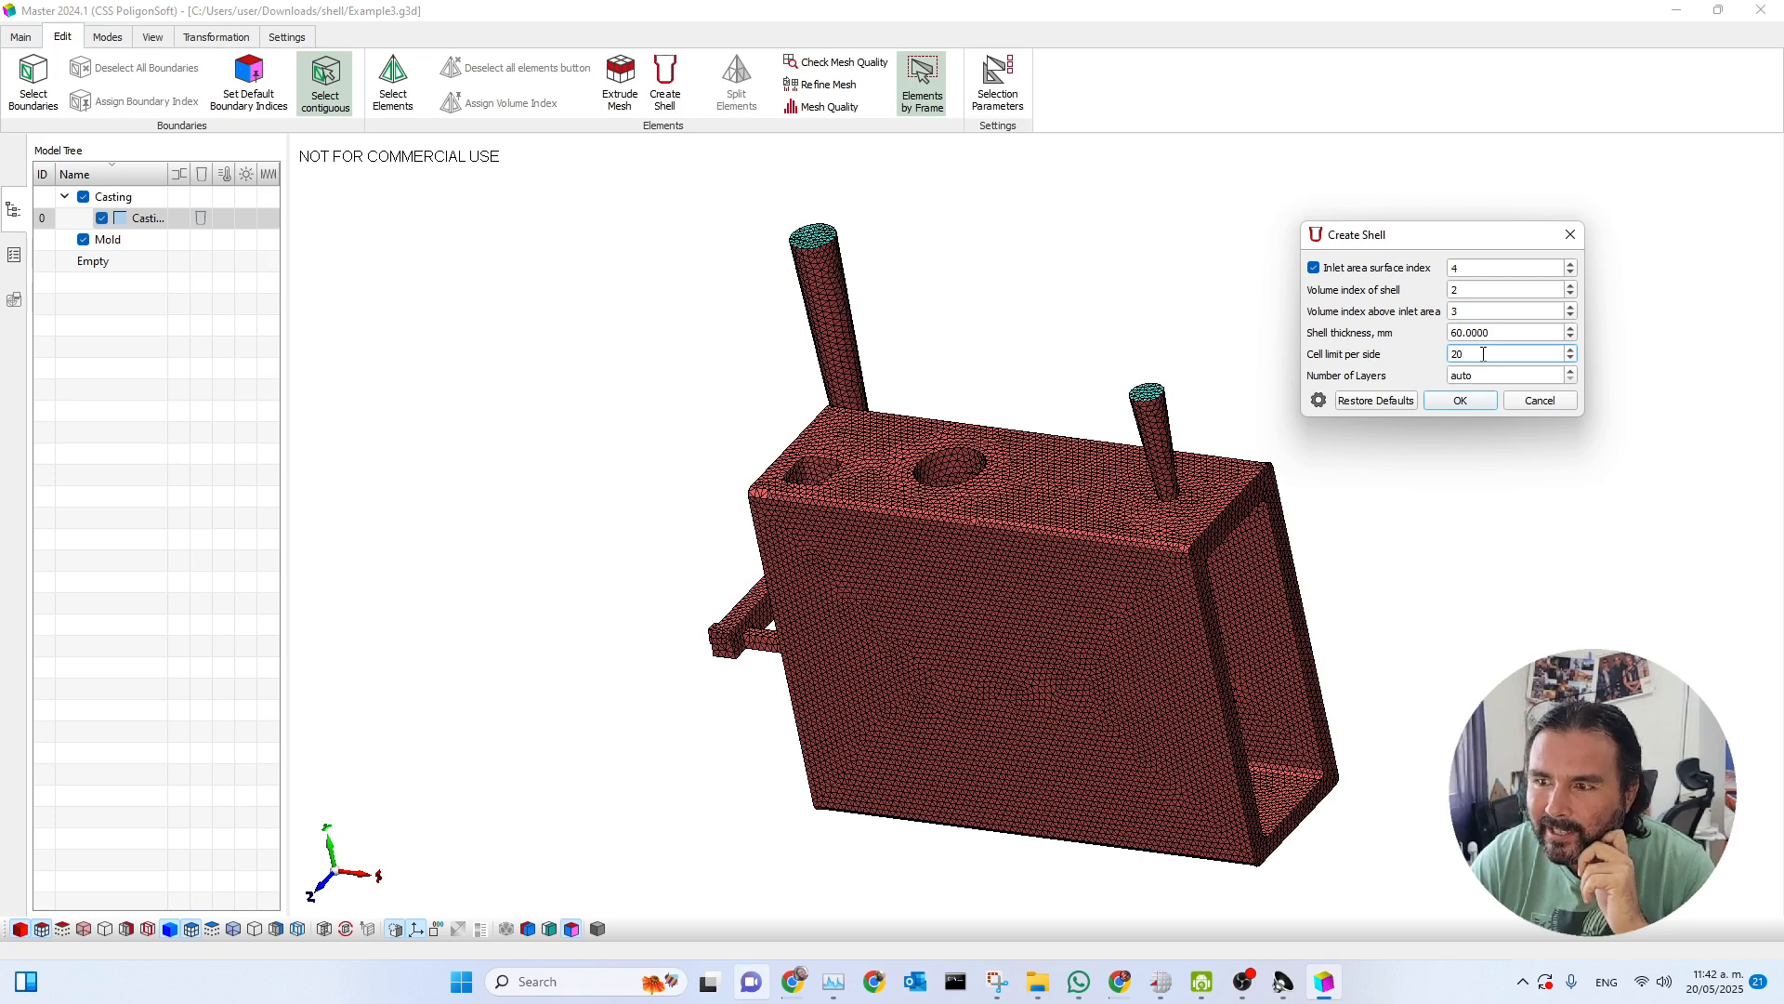
left_click_drag(1481, 355, 1446, 353)
left_click(1484, 354)
left_click_drag(976, 501, 1004, 485)
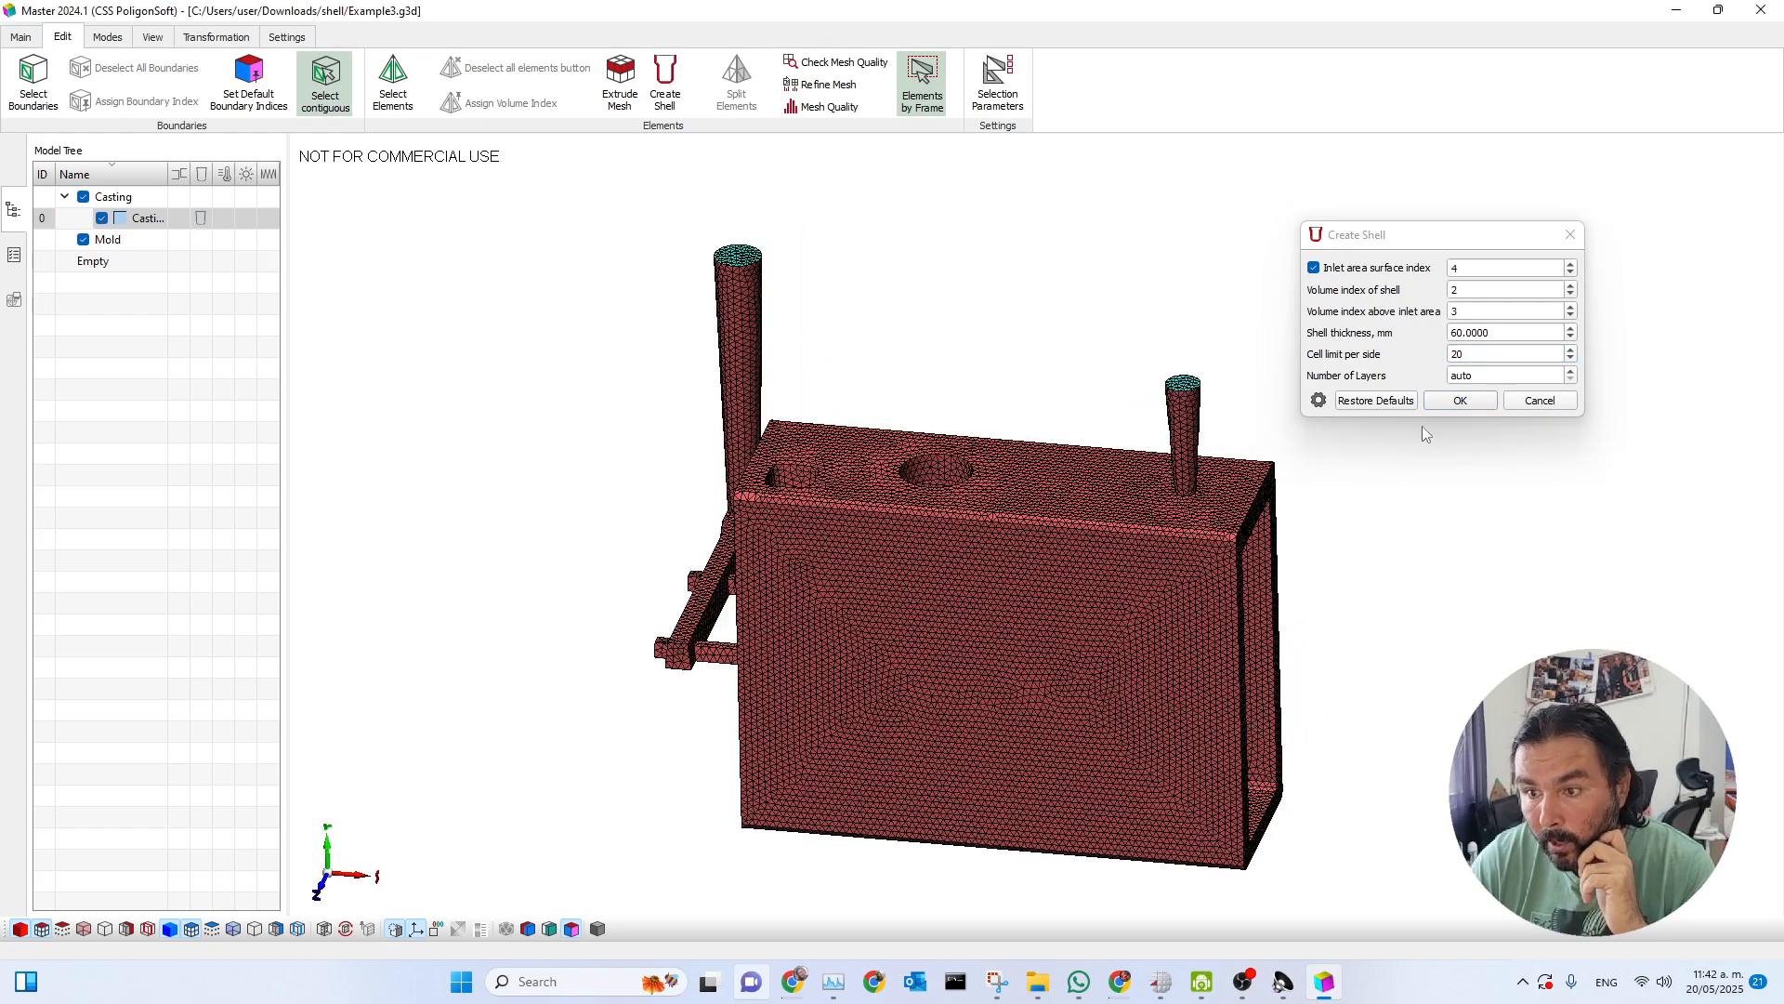
left_click(1457, 400)
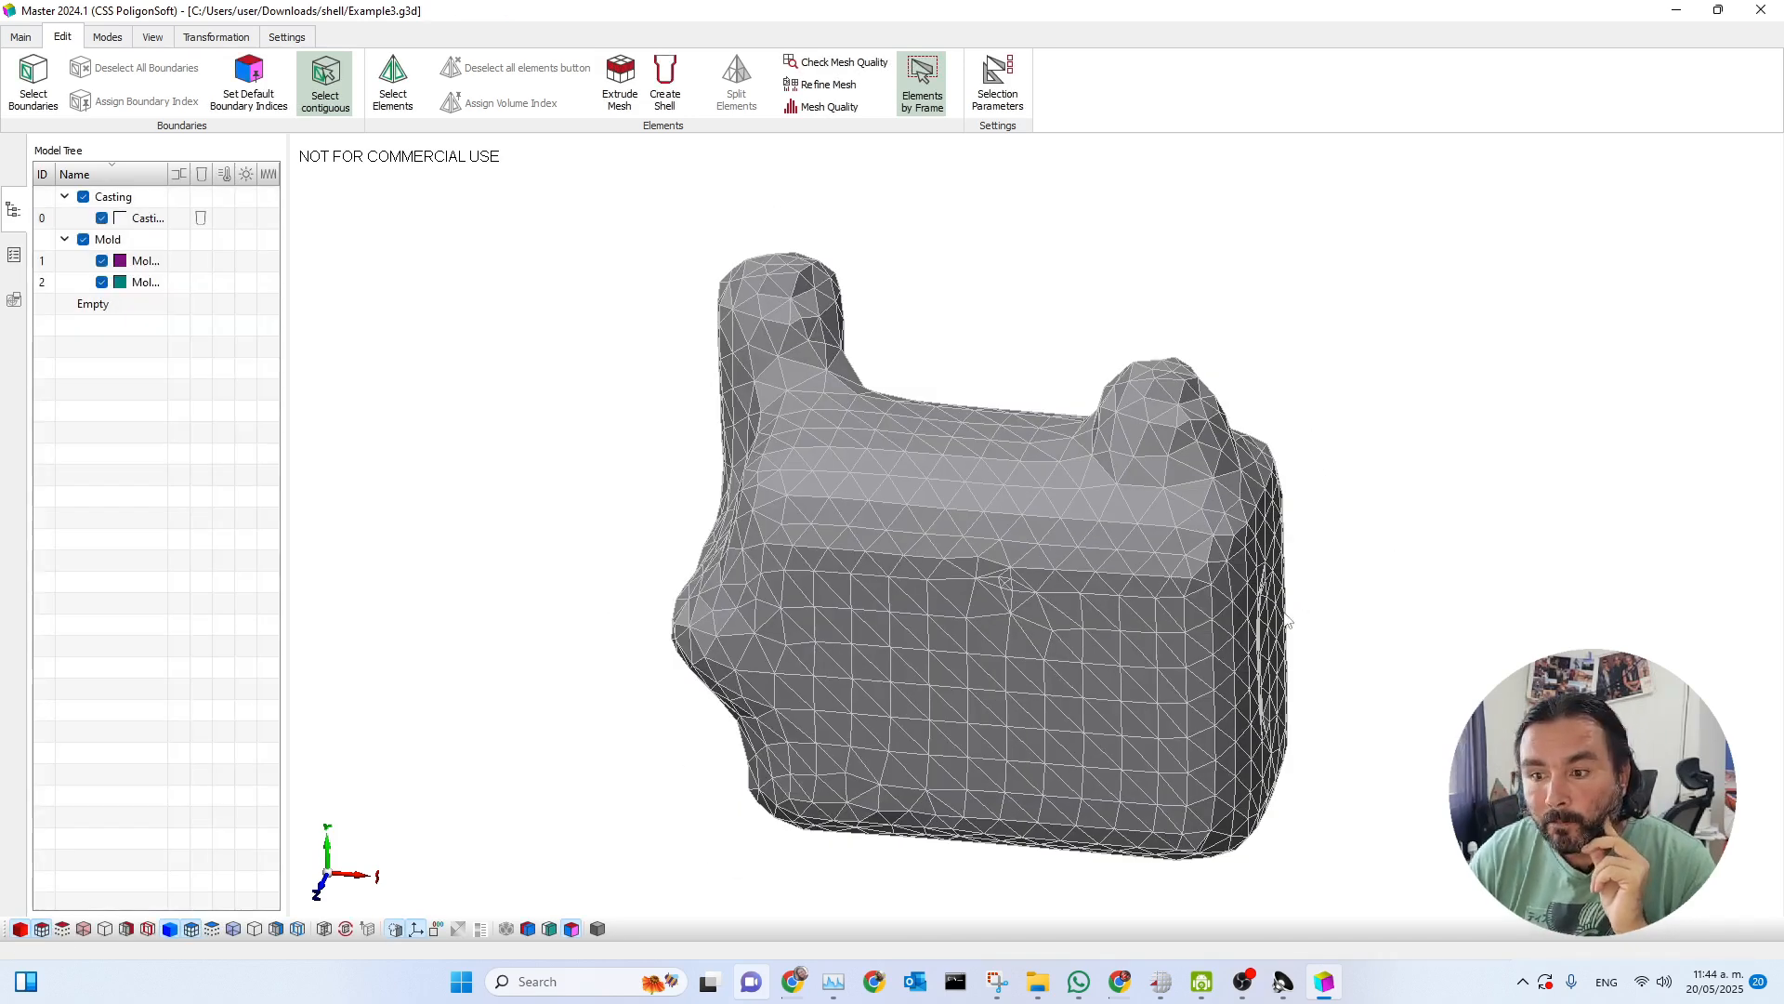
Colour the model by volume index and cut a section through the mold and casting to examine the shell's interior.
left_click(548, 929)
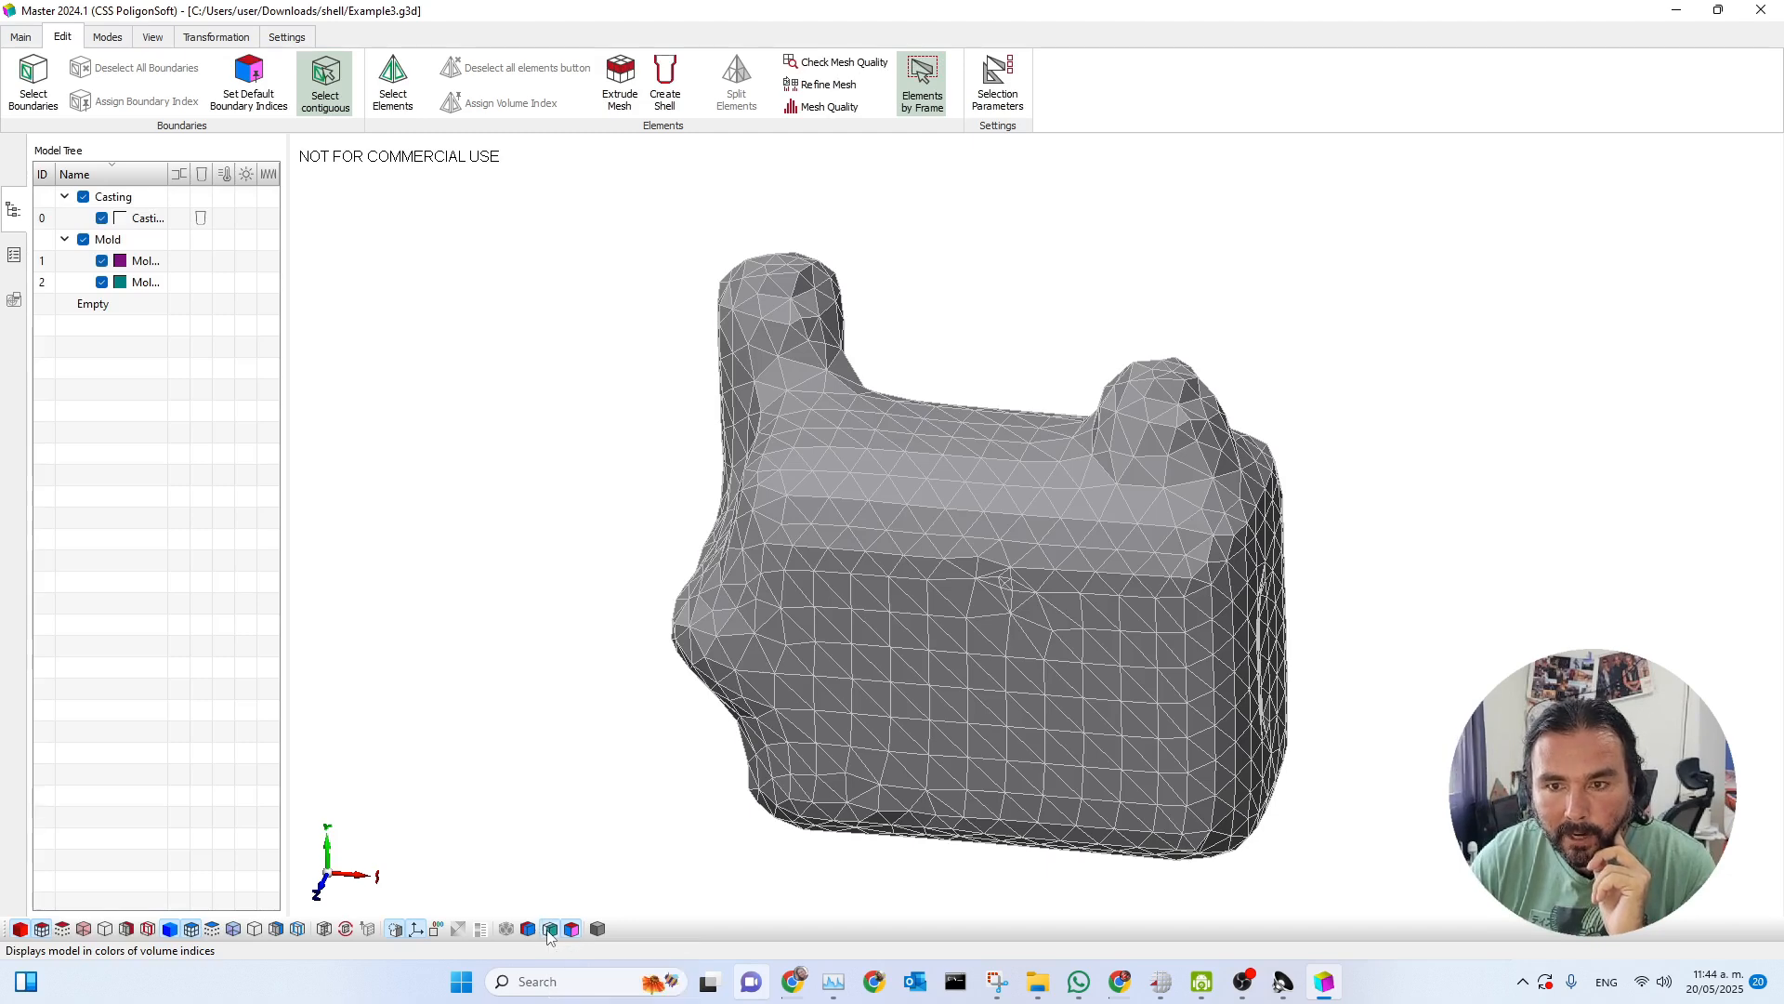
mouse_move(1357, 757)
middle_mouse_down()
mouse_move(1439, 729)
mouse_move(1358, 755)
middle_mouse_up()
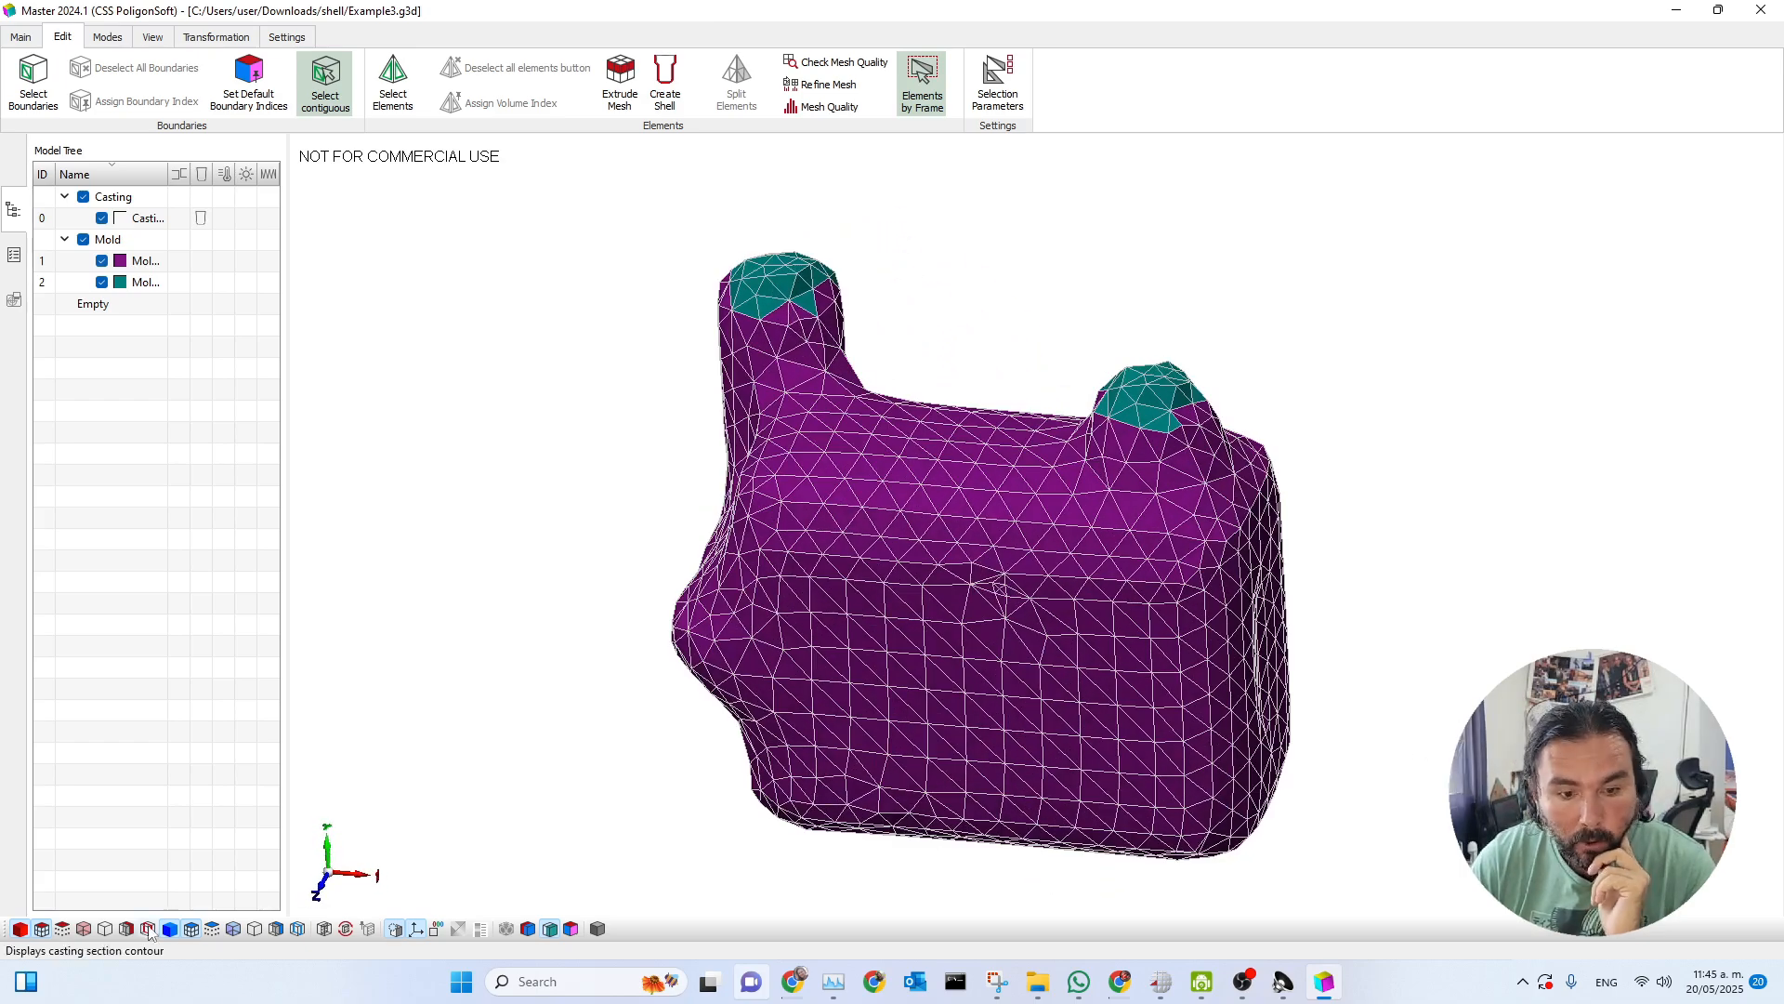
left_click(276, 929)
middle_click_drag(1050, 653, 1051, 651)
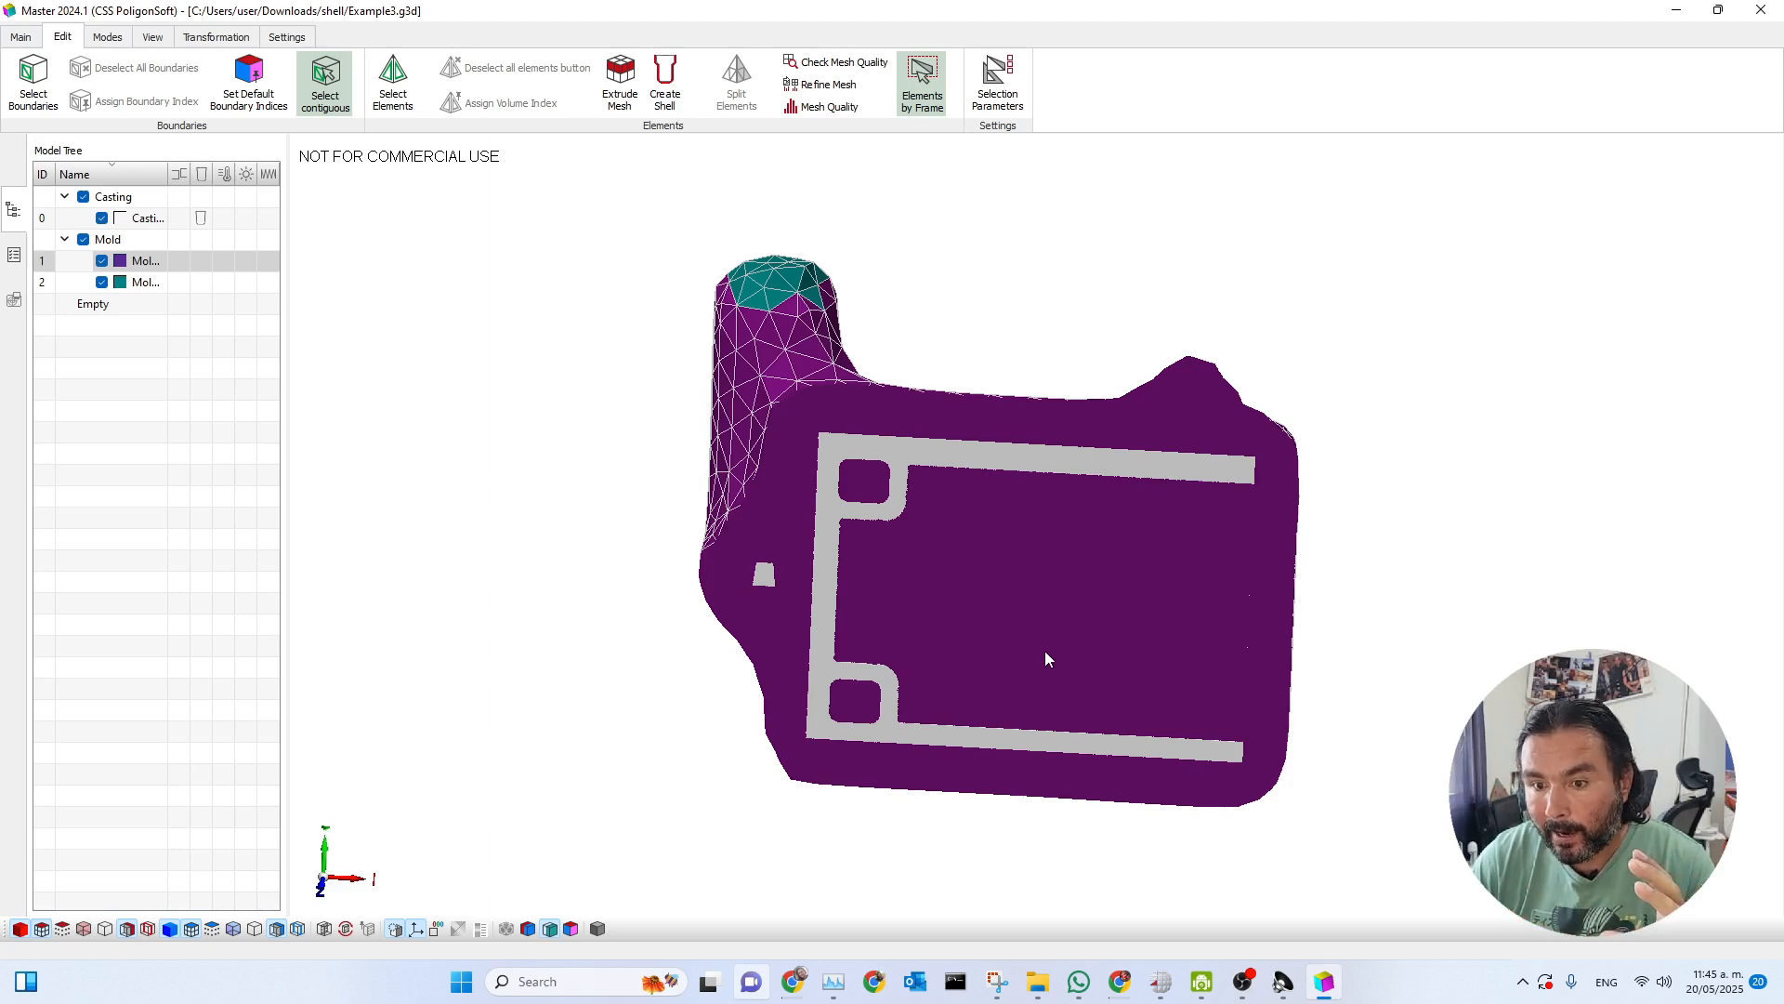
middle_click_drag(1047, 653, 1002, 566)
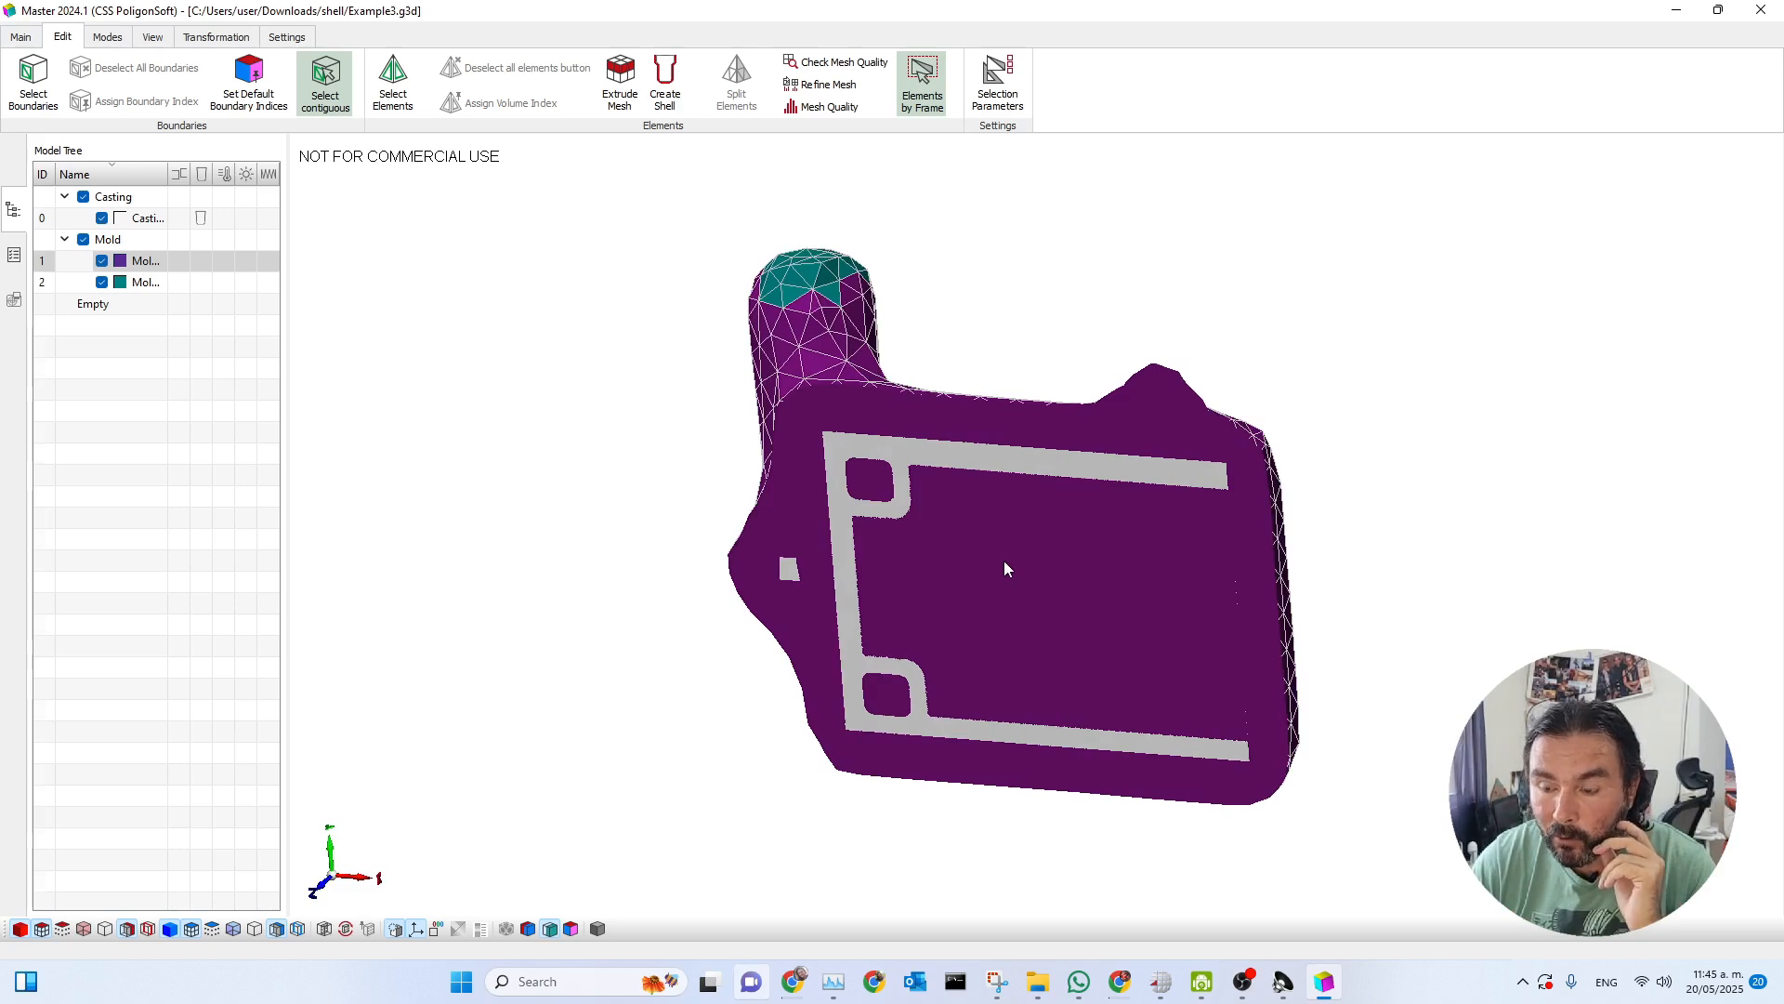
middle_click_drag(1012, 554, 1015, 539)
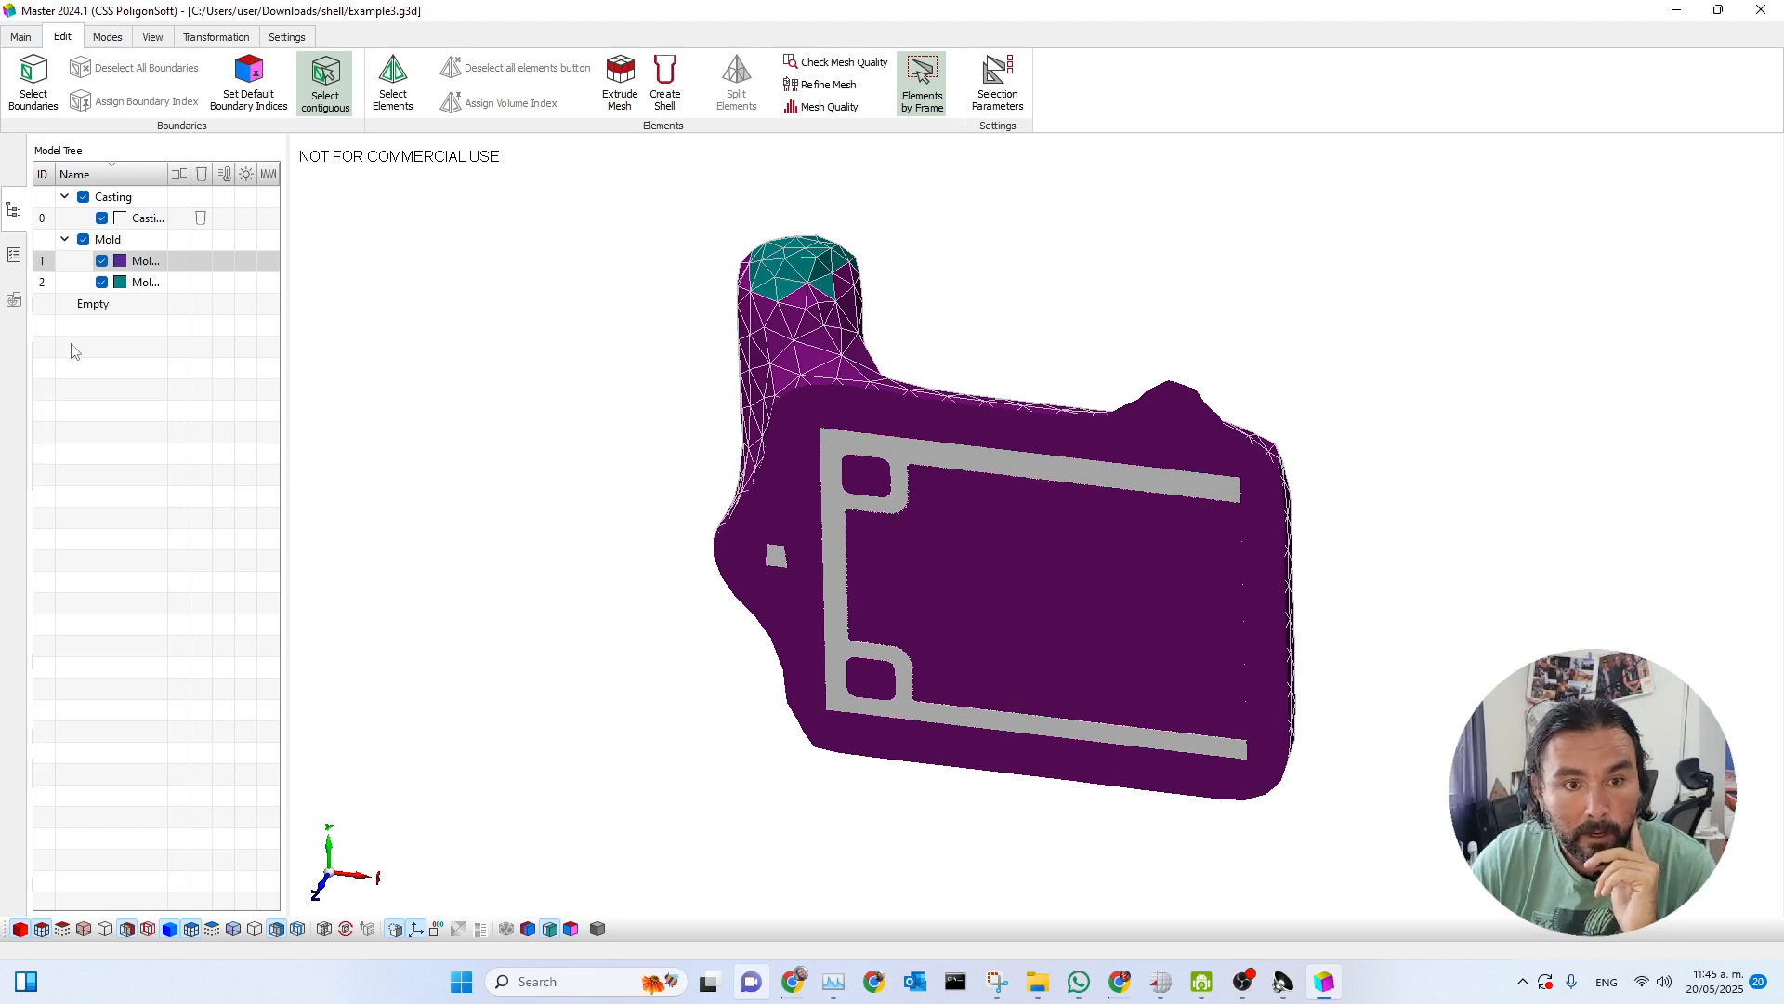
Toggle the visibility of the second mold volume to identify the shell portions above the inlets.
left_click(102, 282)
left_click(102, 283)
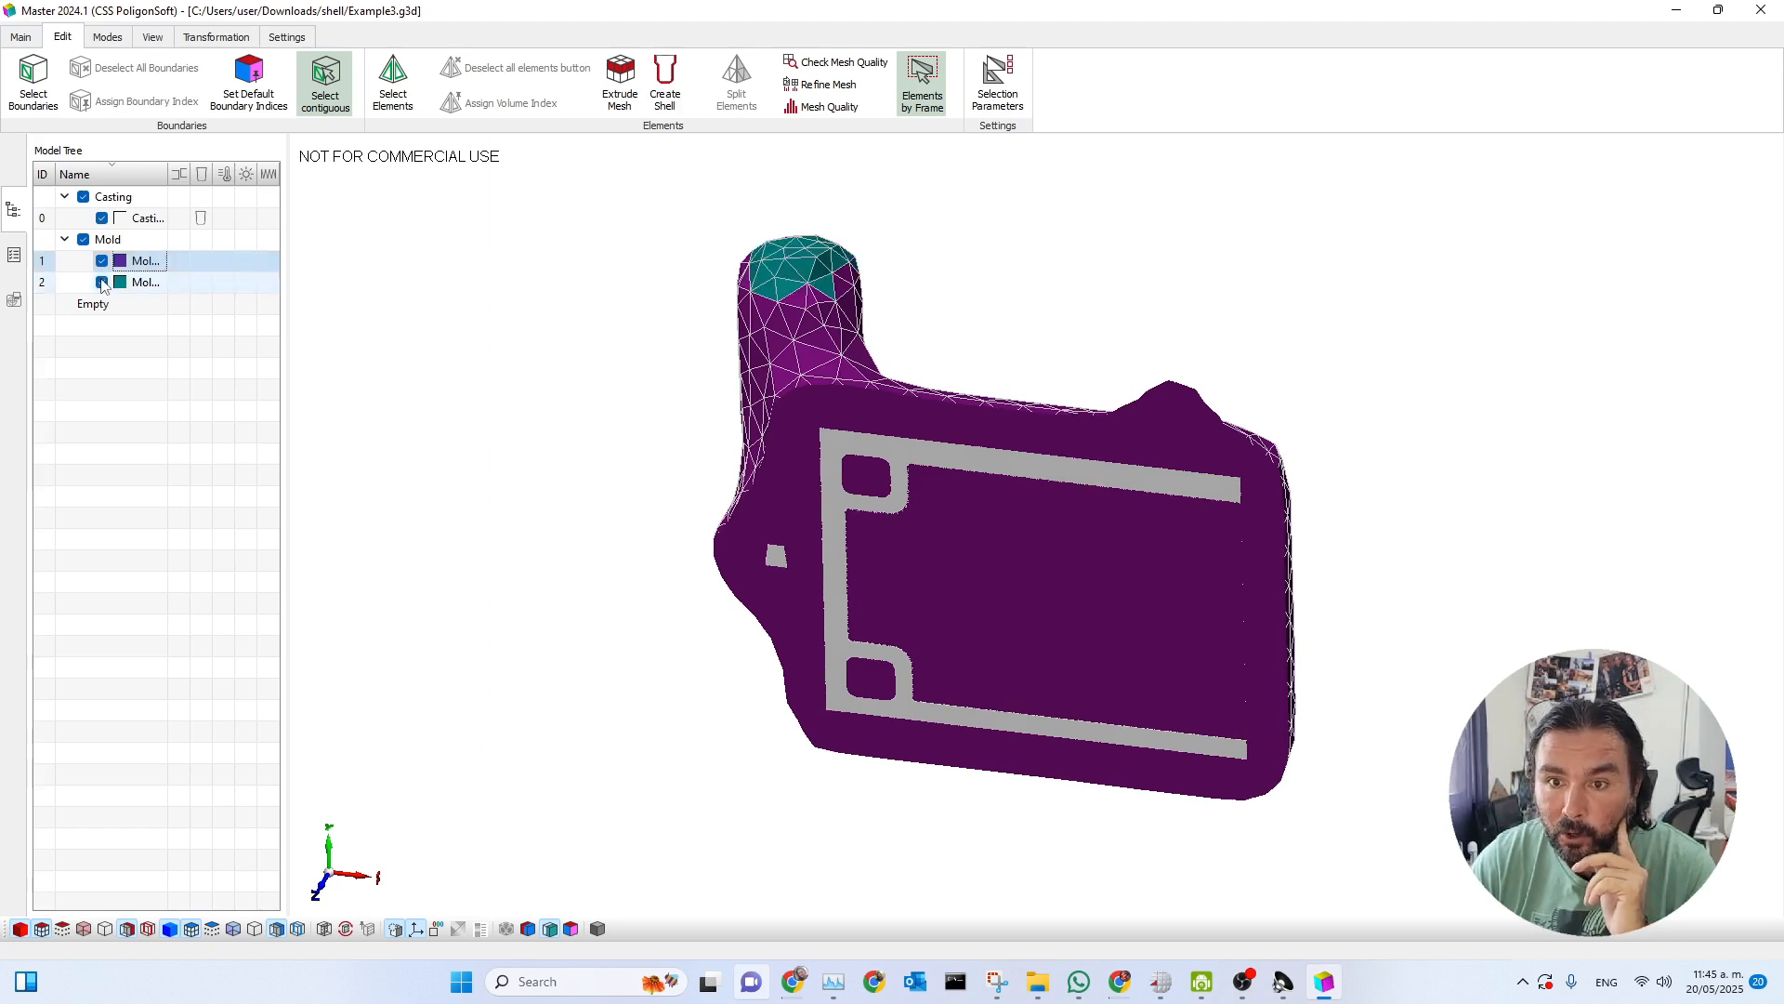
left_click(102, 283)
middle_click_drag(867, 591, 872, 621)
scroll(801, 275, "up", 3)
left_click(102, 283)
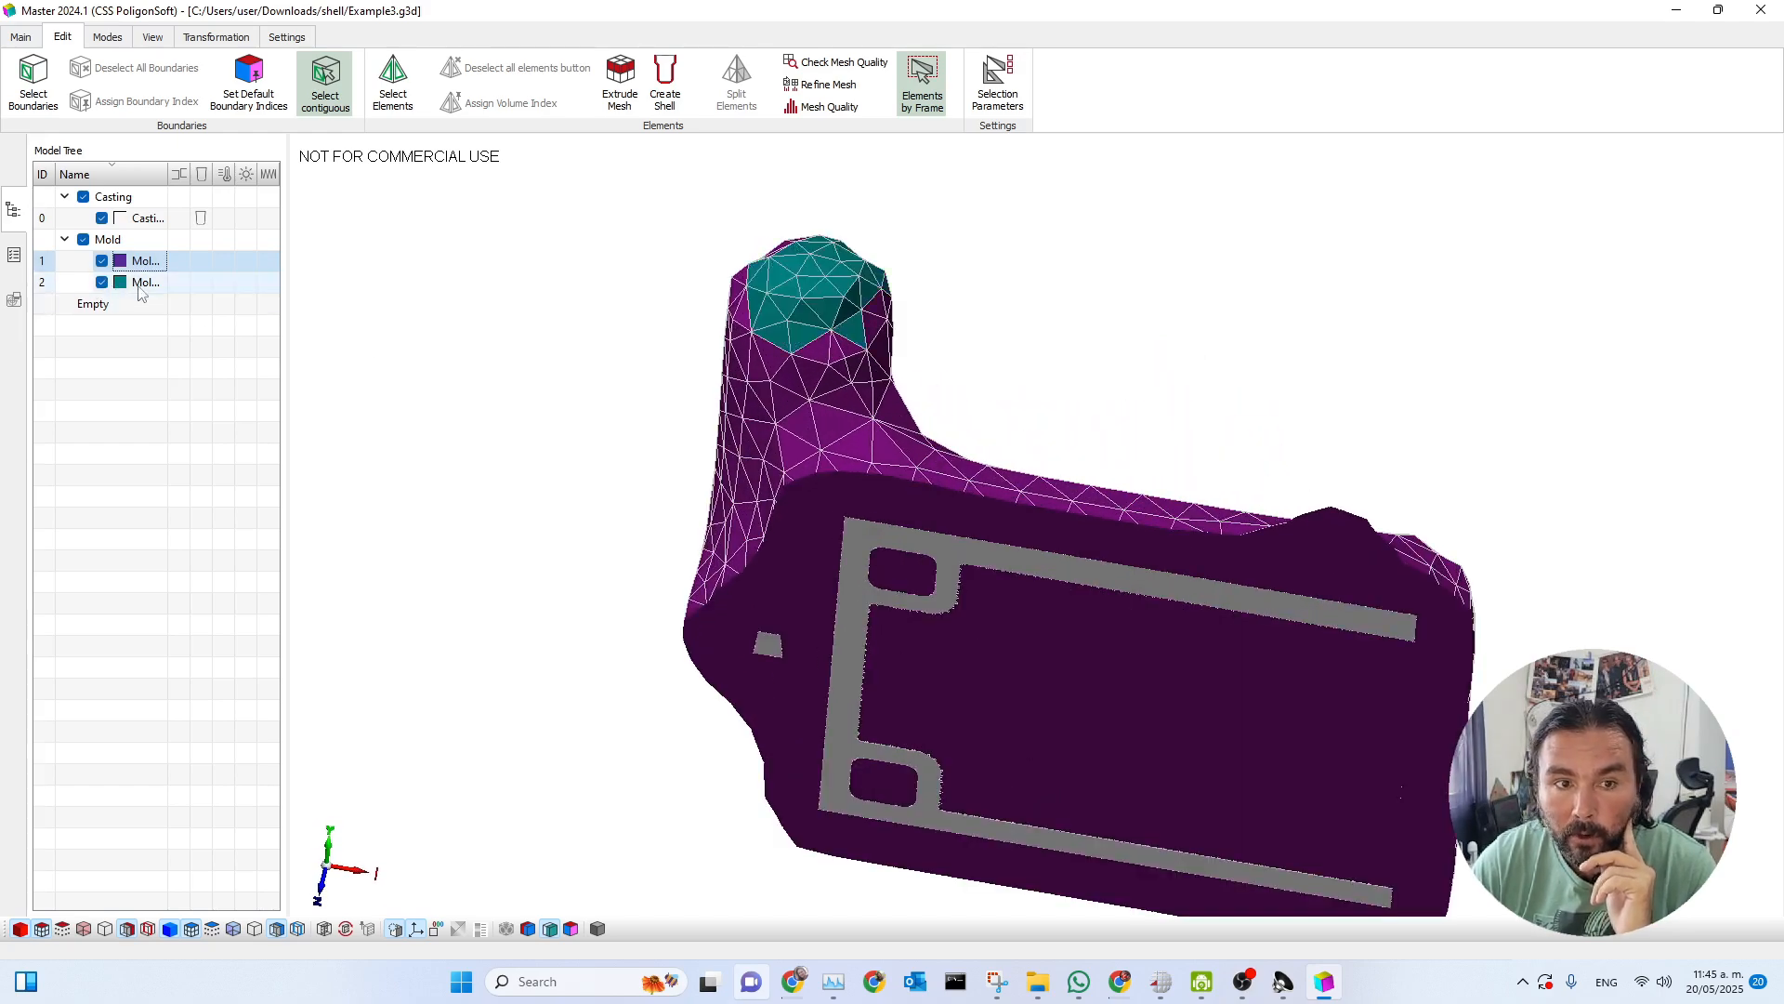
Check the volume parameters of the above-inlet caps and the main shell body without changing them.
double_click(806, 297)
left_click(1010, 344)
double_click(782, 429)
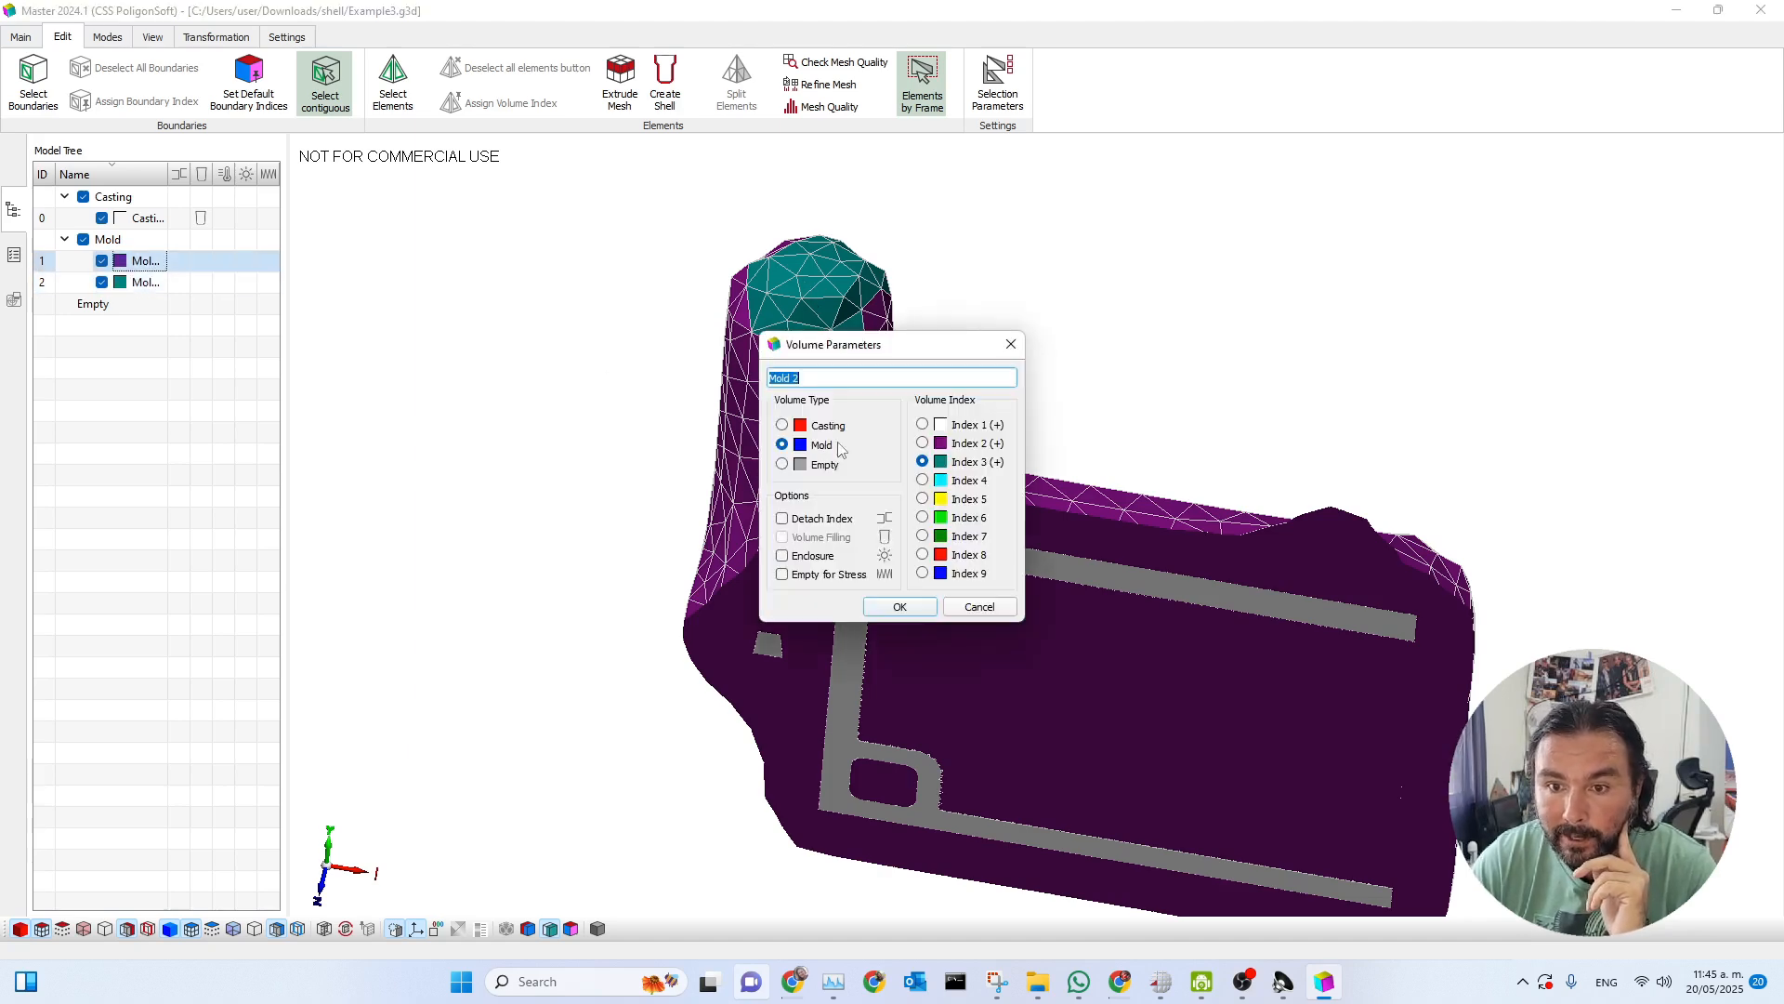
left_click(1012, 344)
middle_click_drag(1068, 594, 1027, 519)
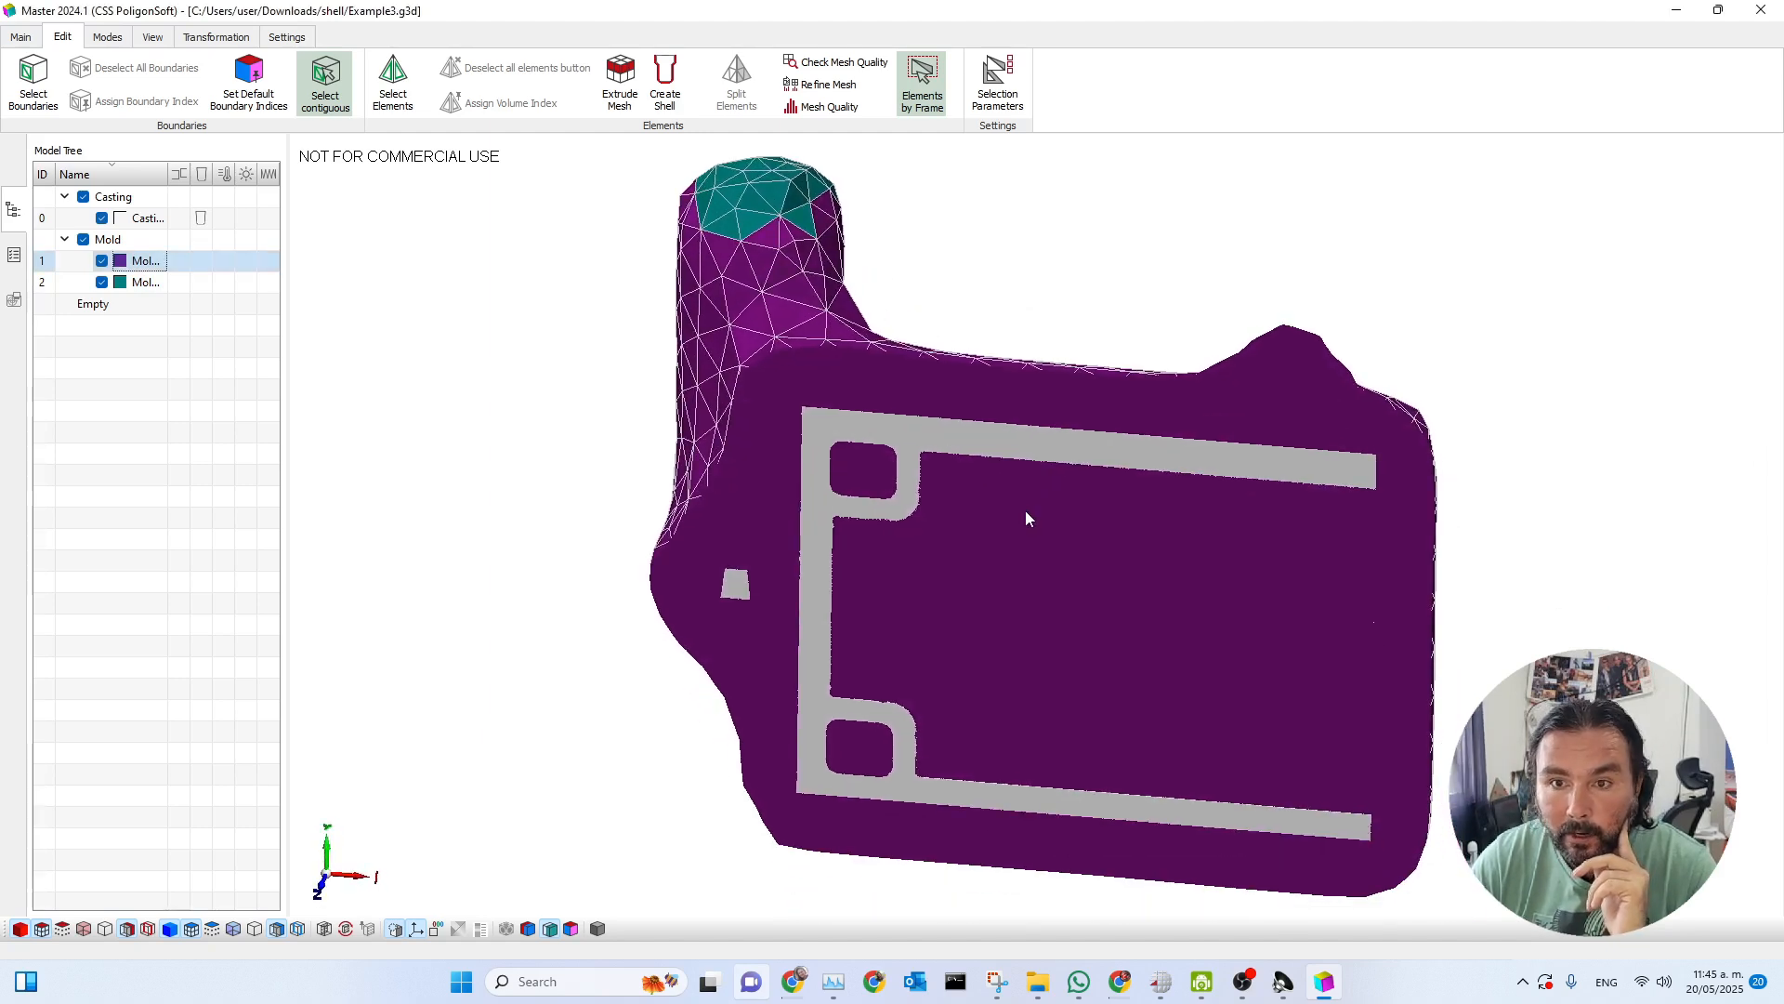
scroll(1015, 517, "down", 1)
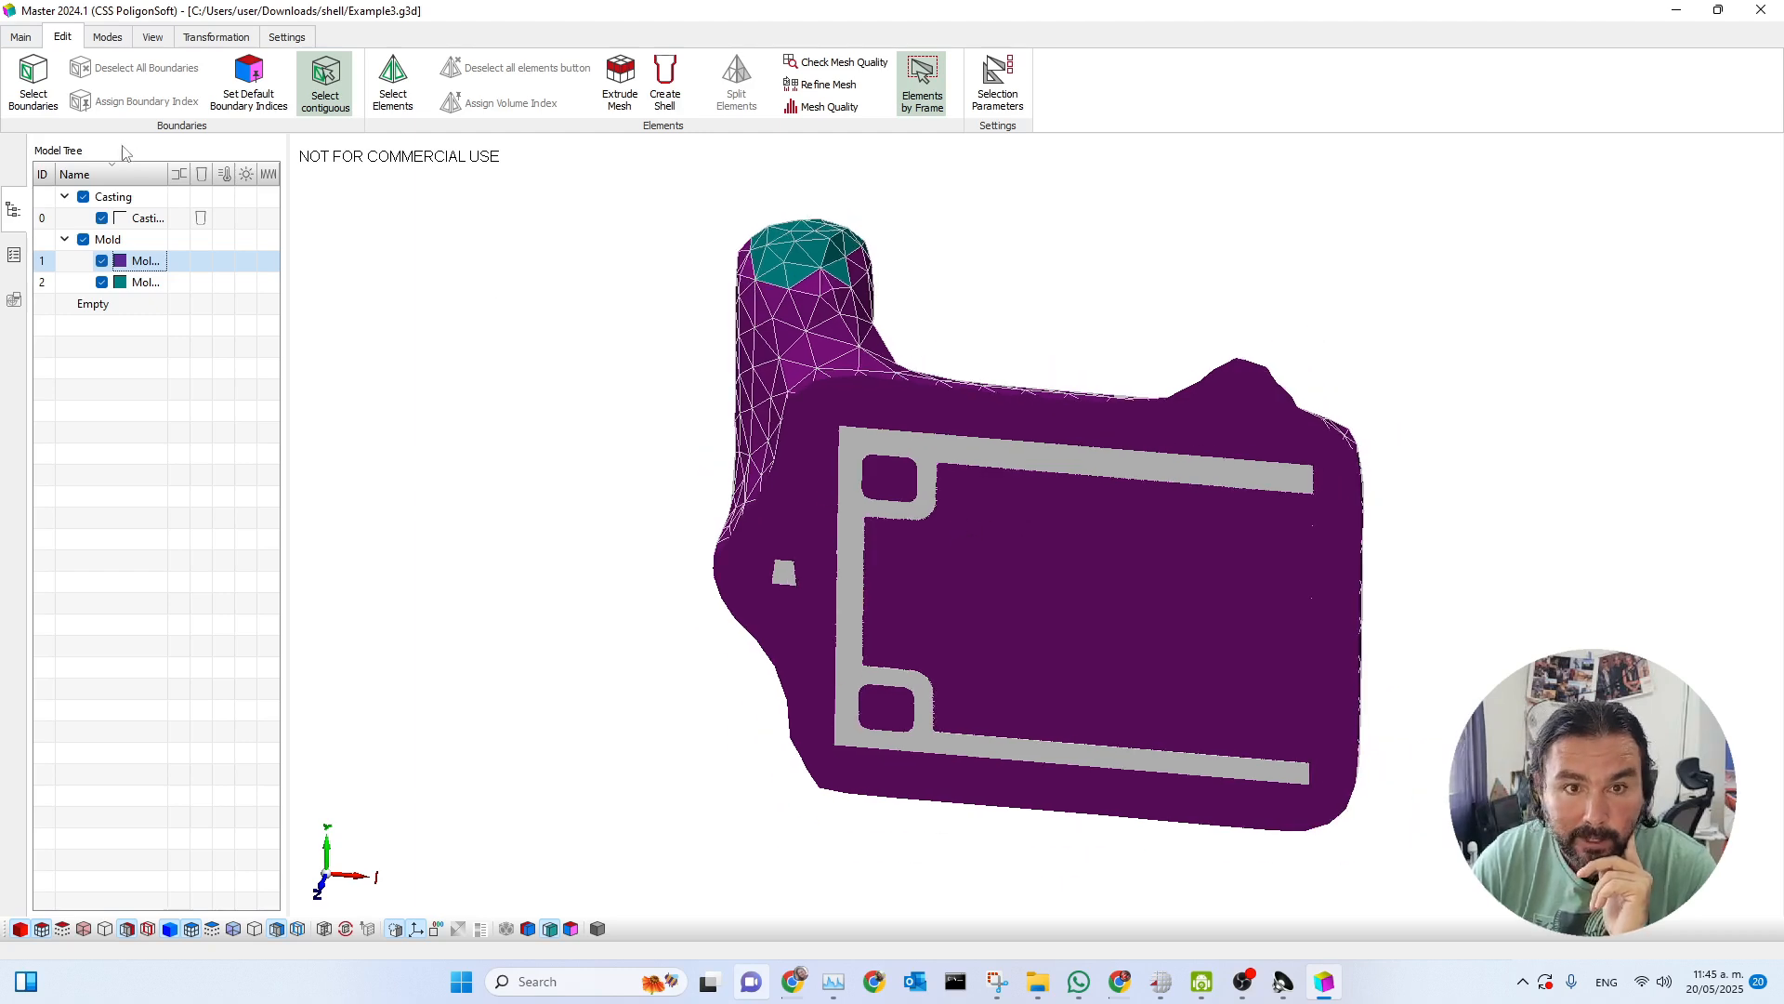
Review the model information for the node and element counts of the casting and mold.
left_click(17, 37)
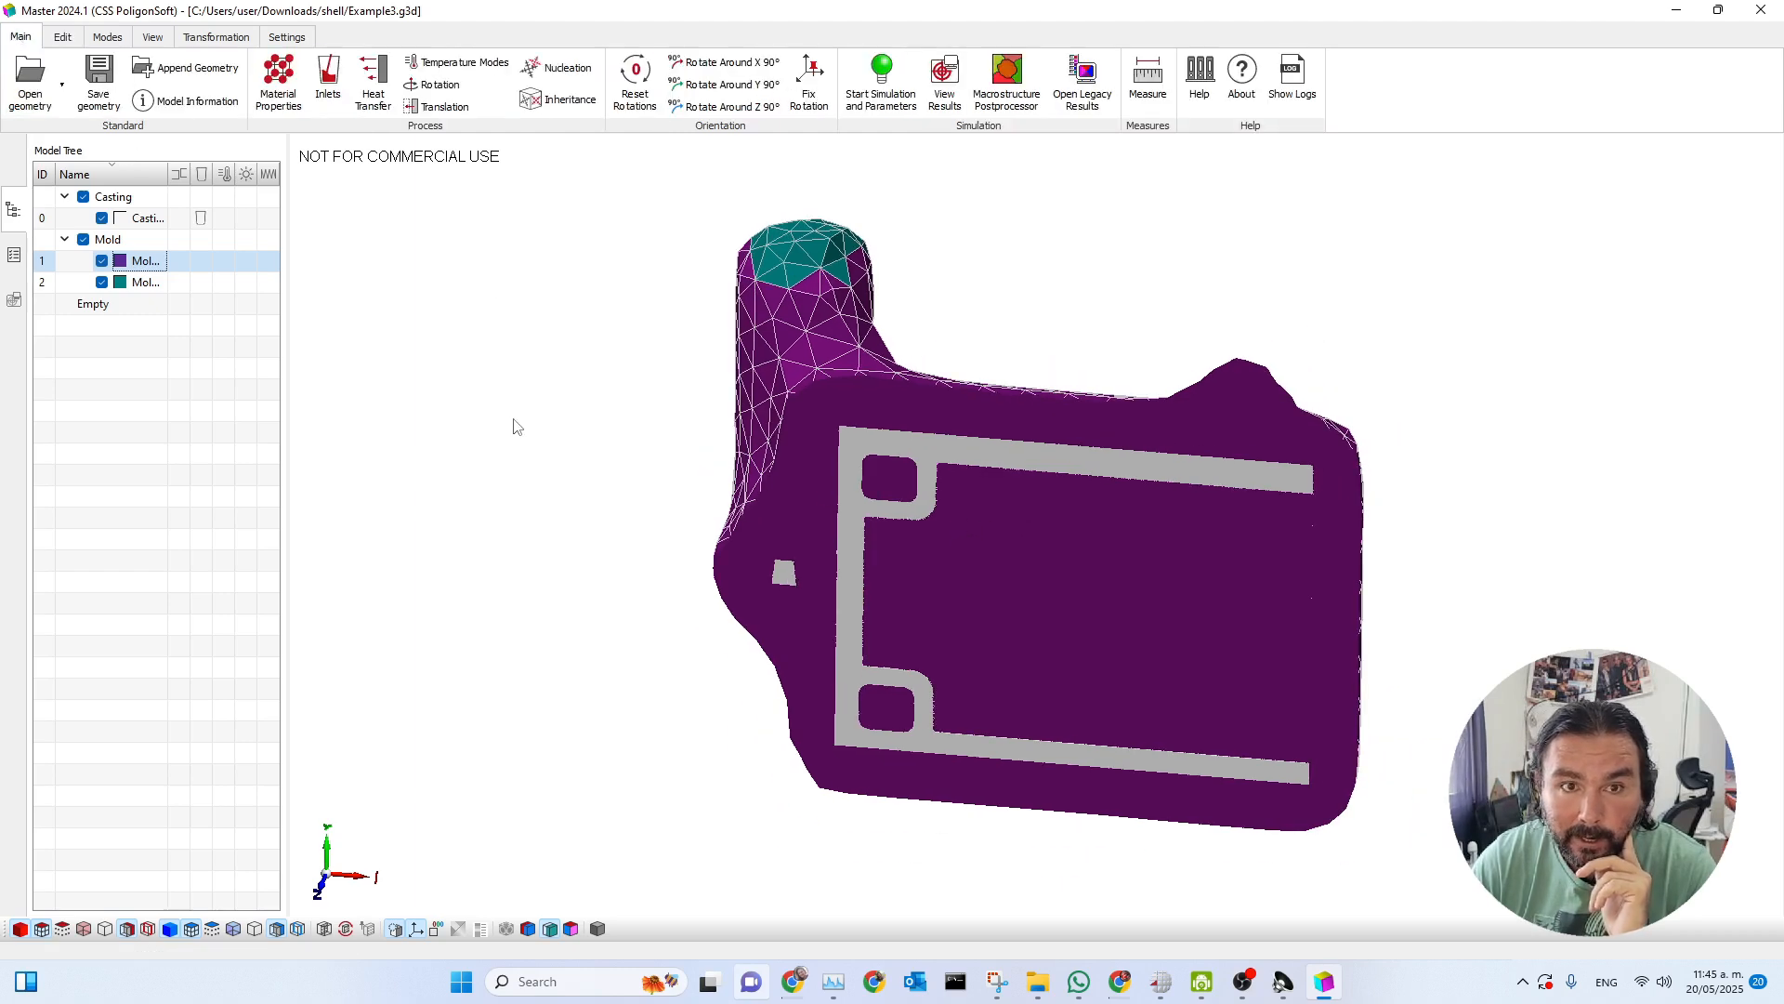
left_click(181, 108)
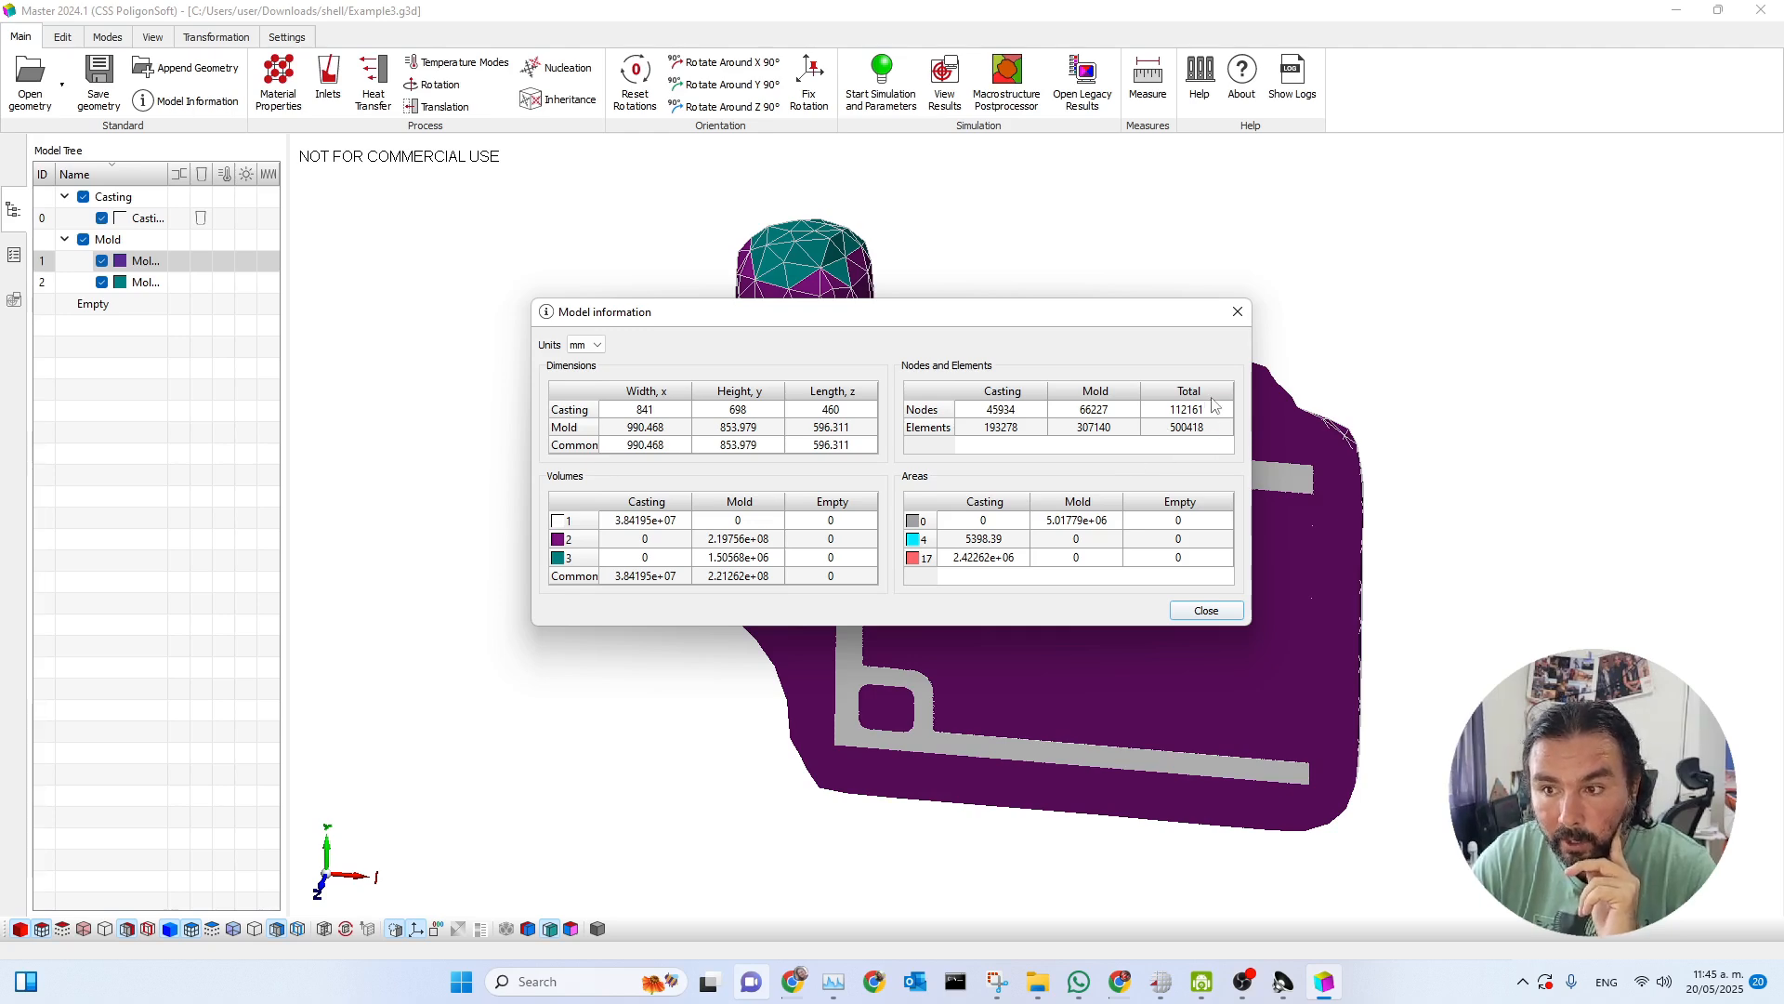
left_click_drag(1099, 323, 577, 258)
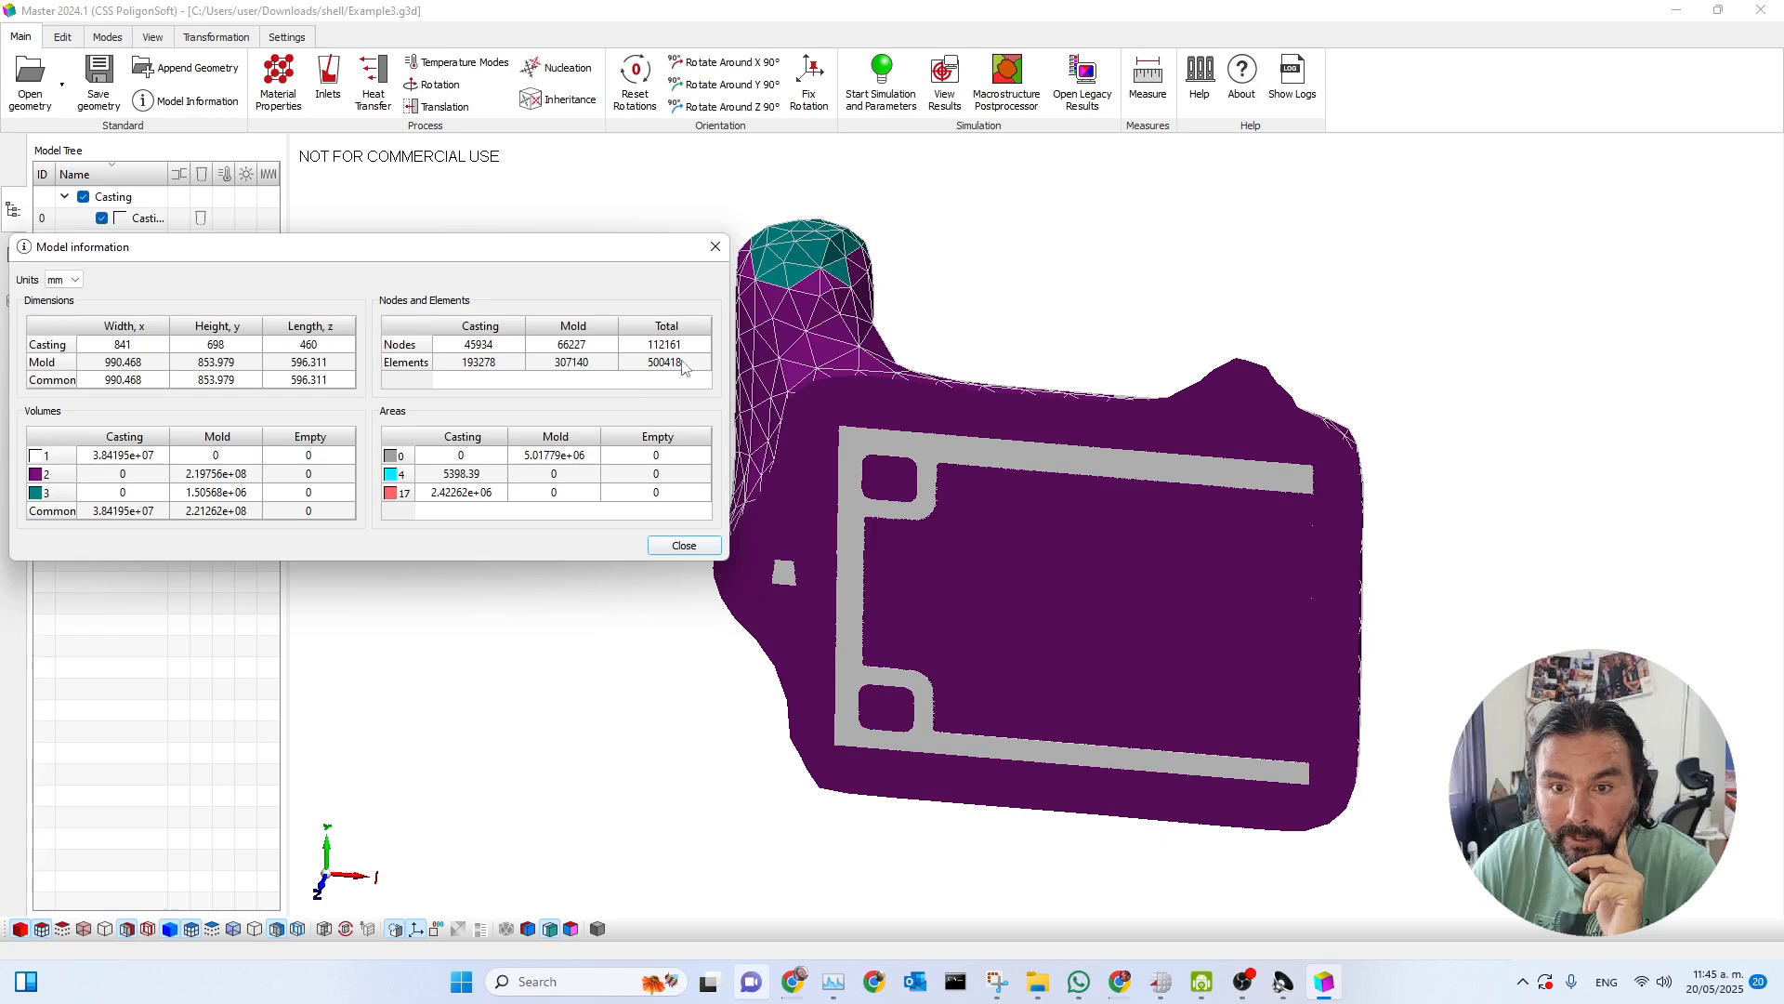
left_click(716, 247)
scroll(934, 526, "down", 2)
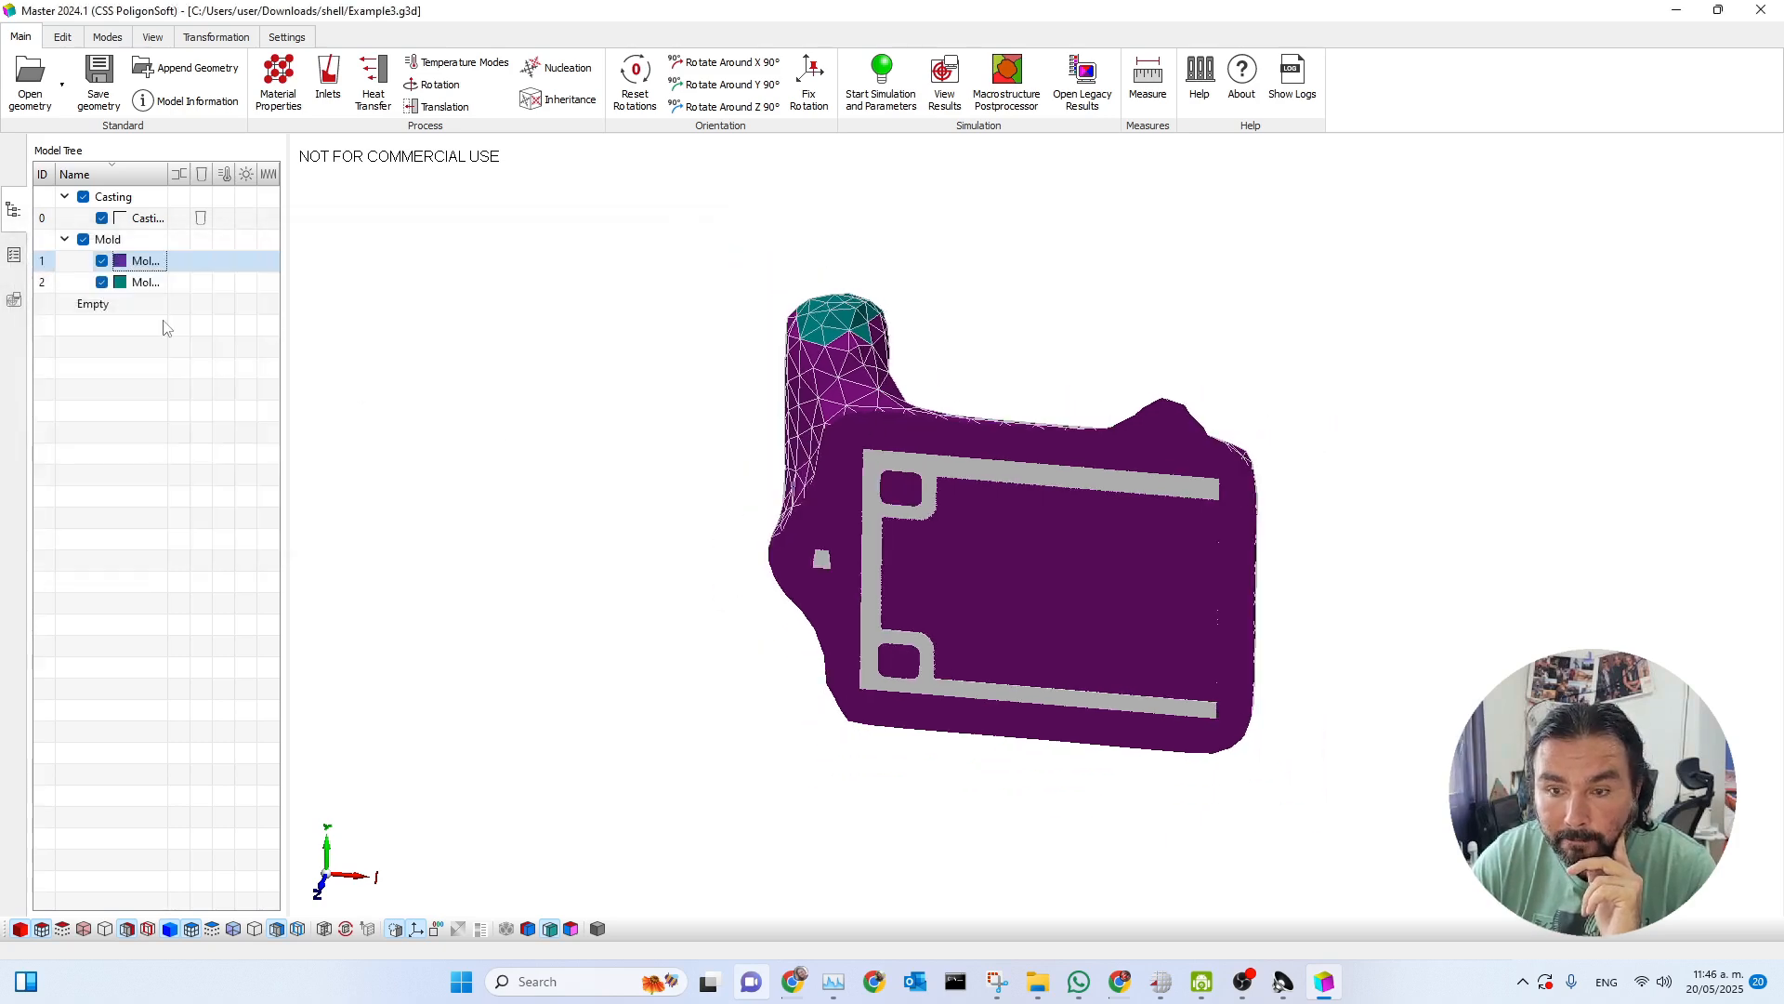
Remove the section view and permanently delete the second mold volume, the caps covering the two inlets.
left_click(128, 929)
left_click_drag(1020, 593, 1018, 522)
left_click(295, 929)
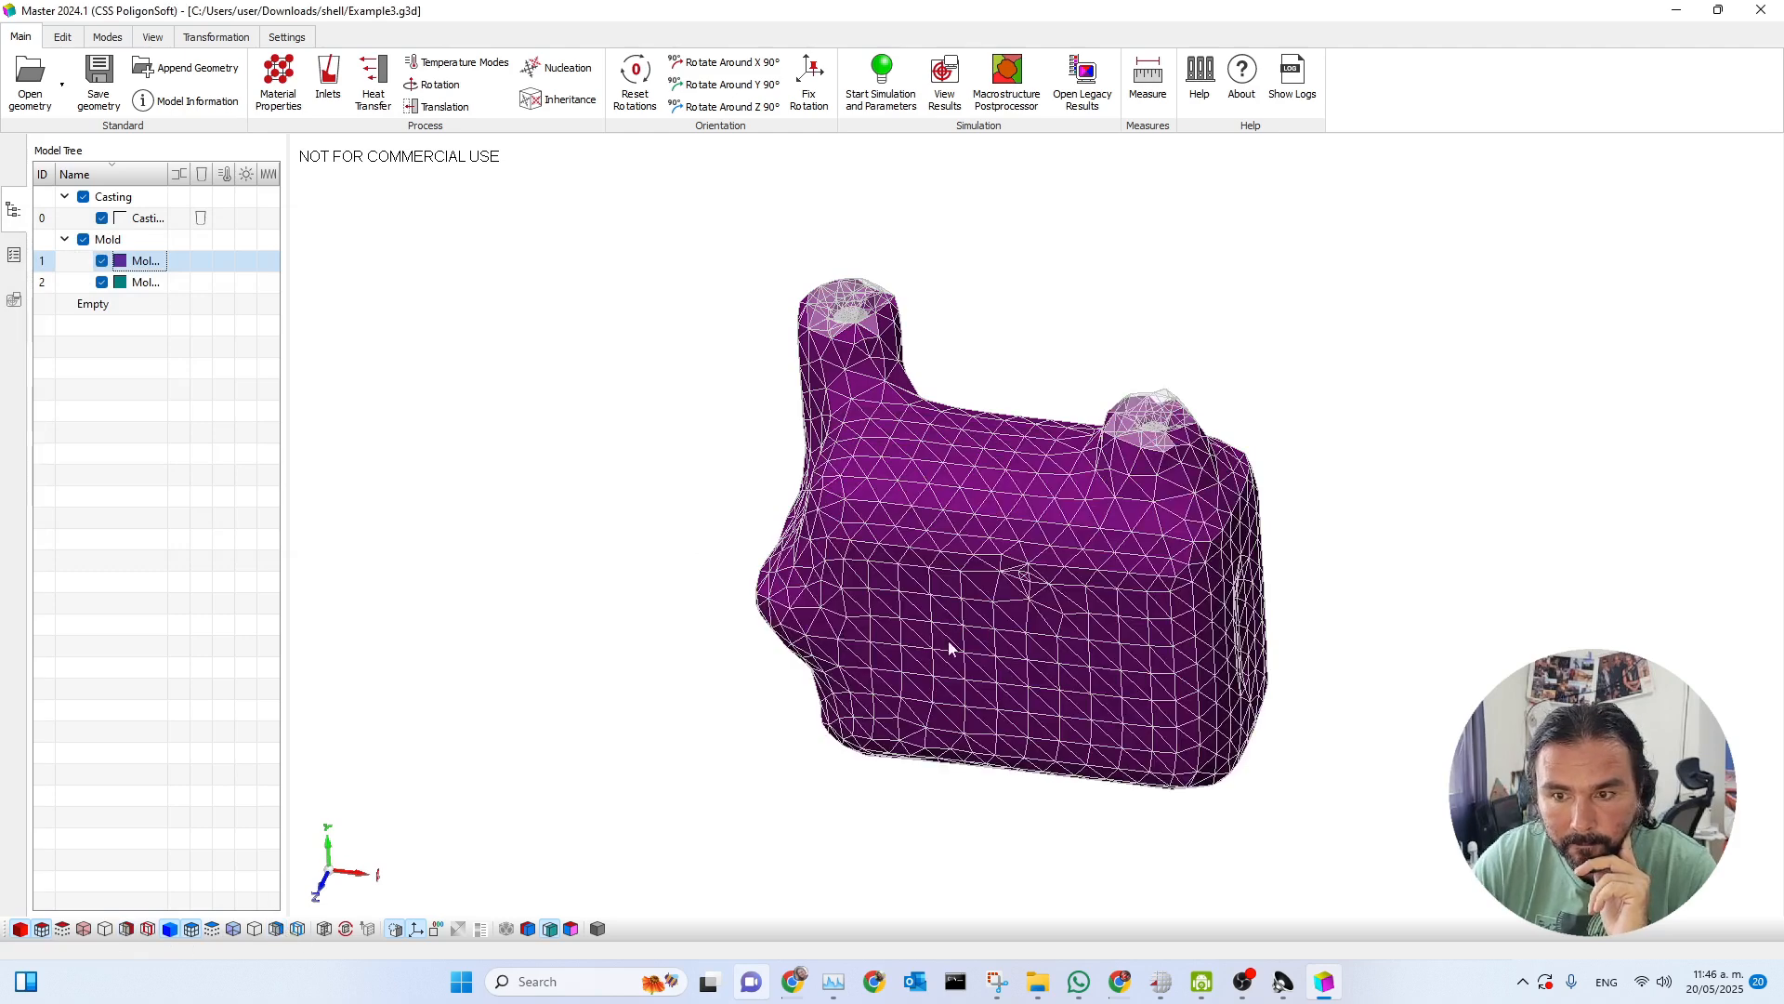
left_click(148, 282)
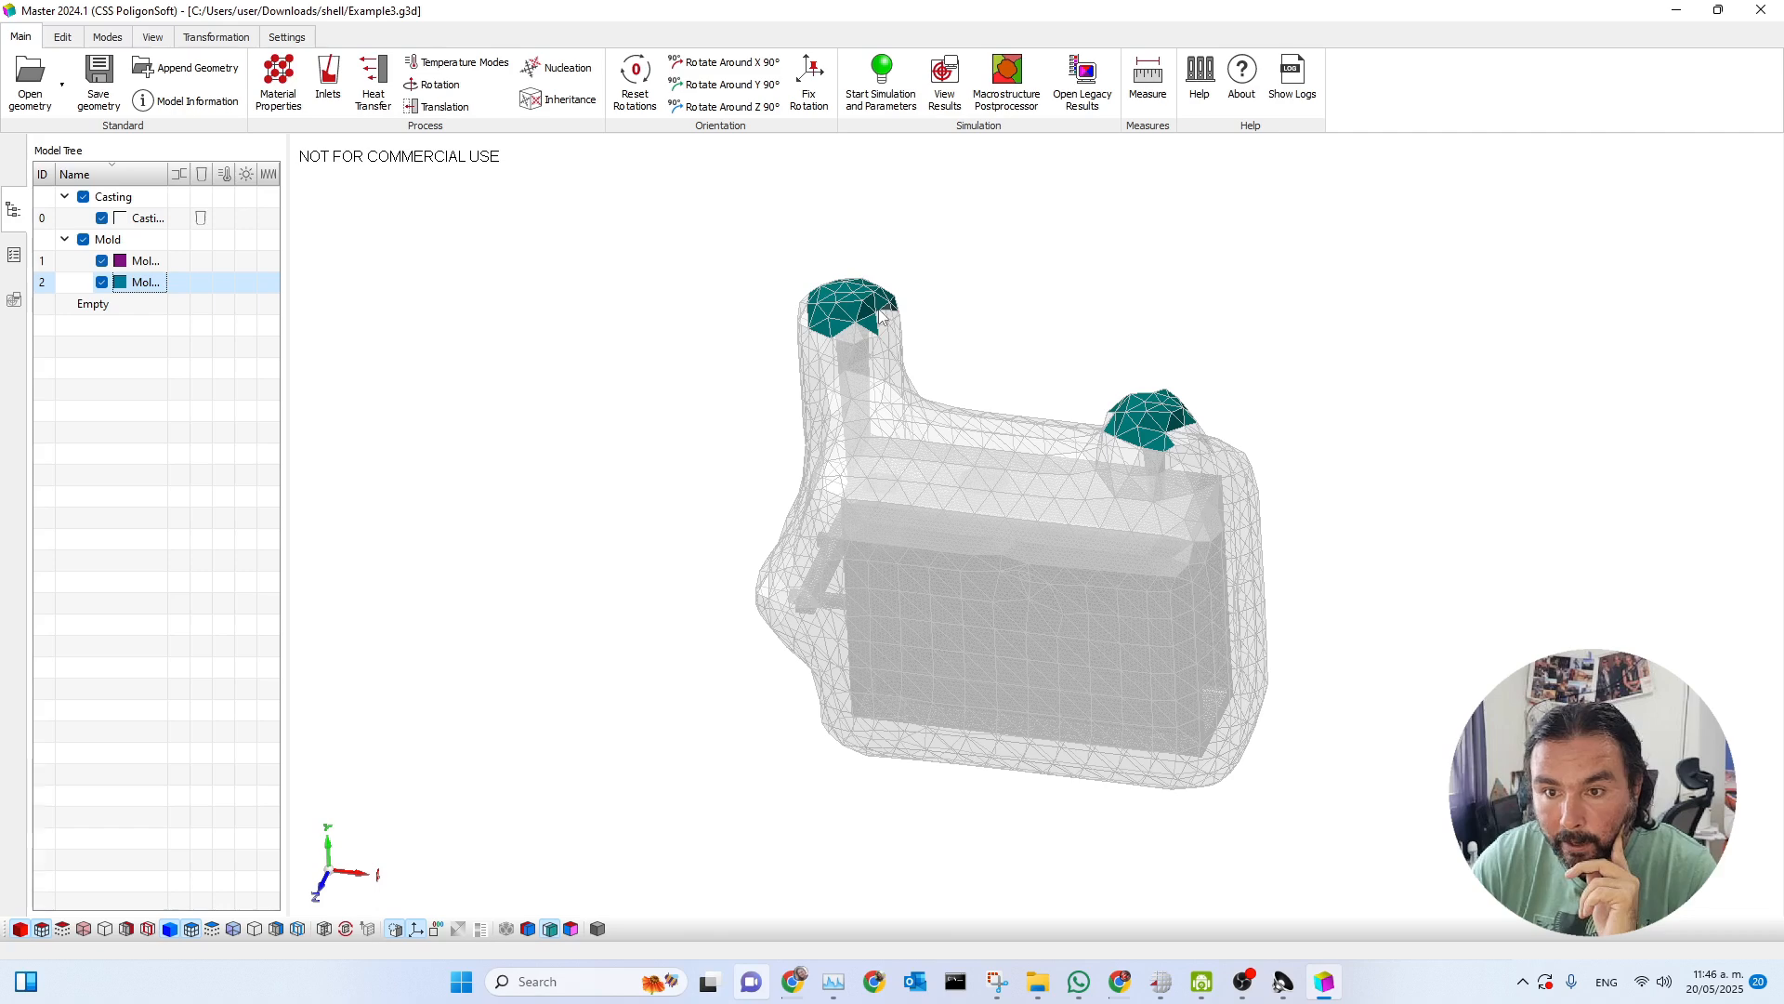
right_click(137, 291)
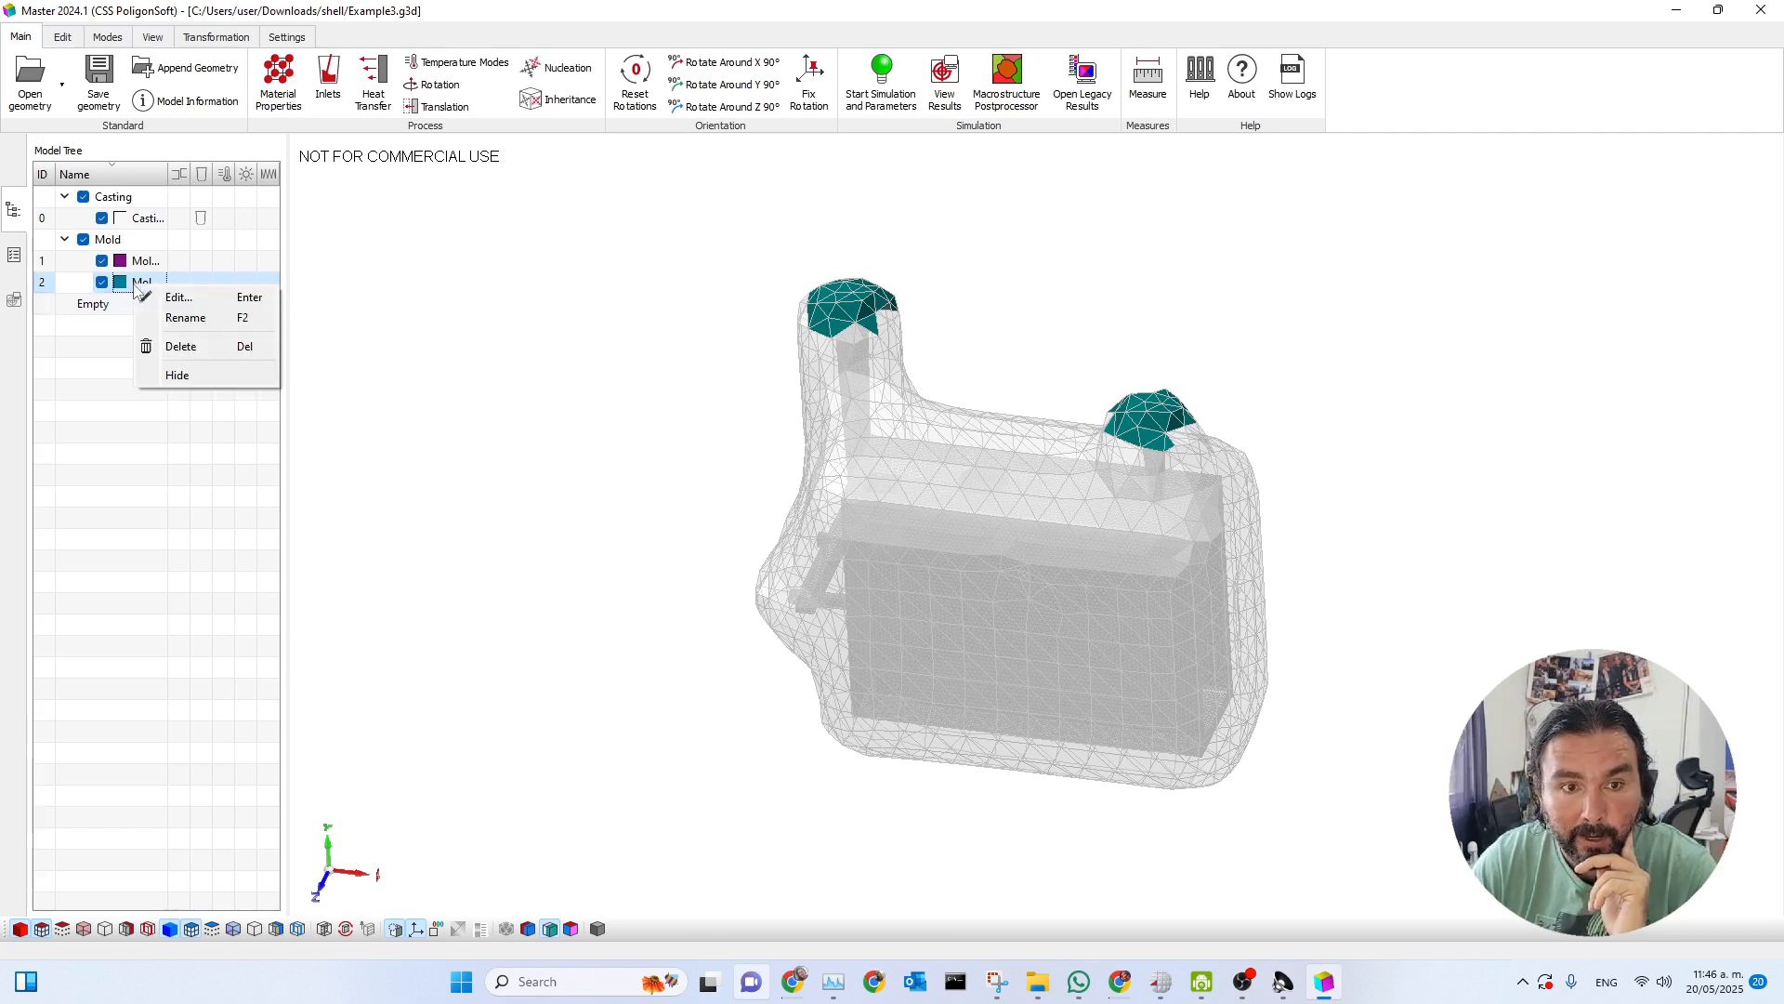
left_click(181, 347)
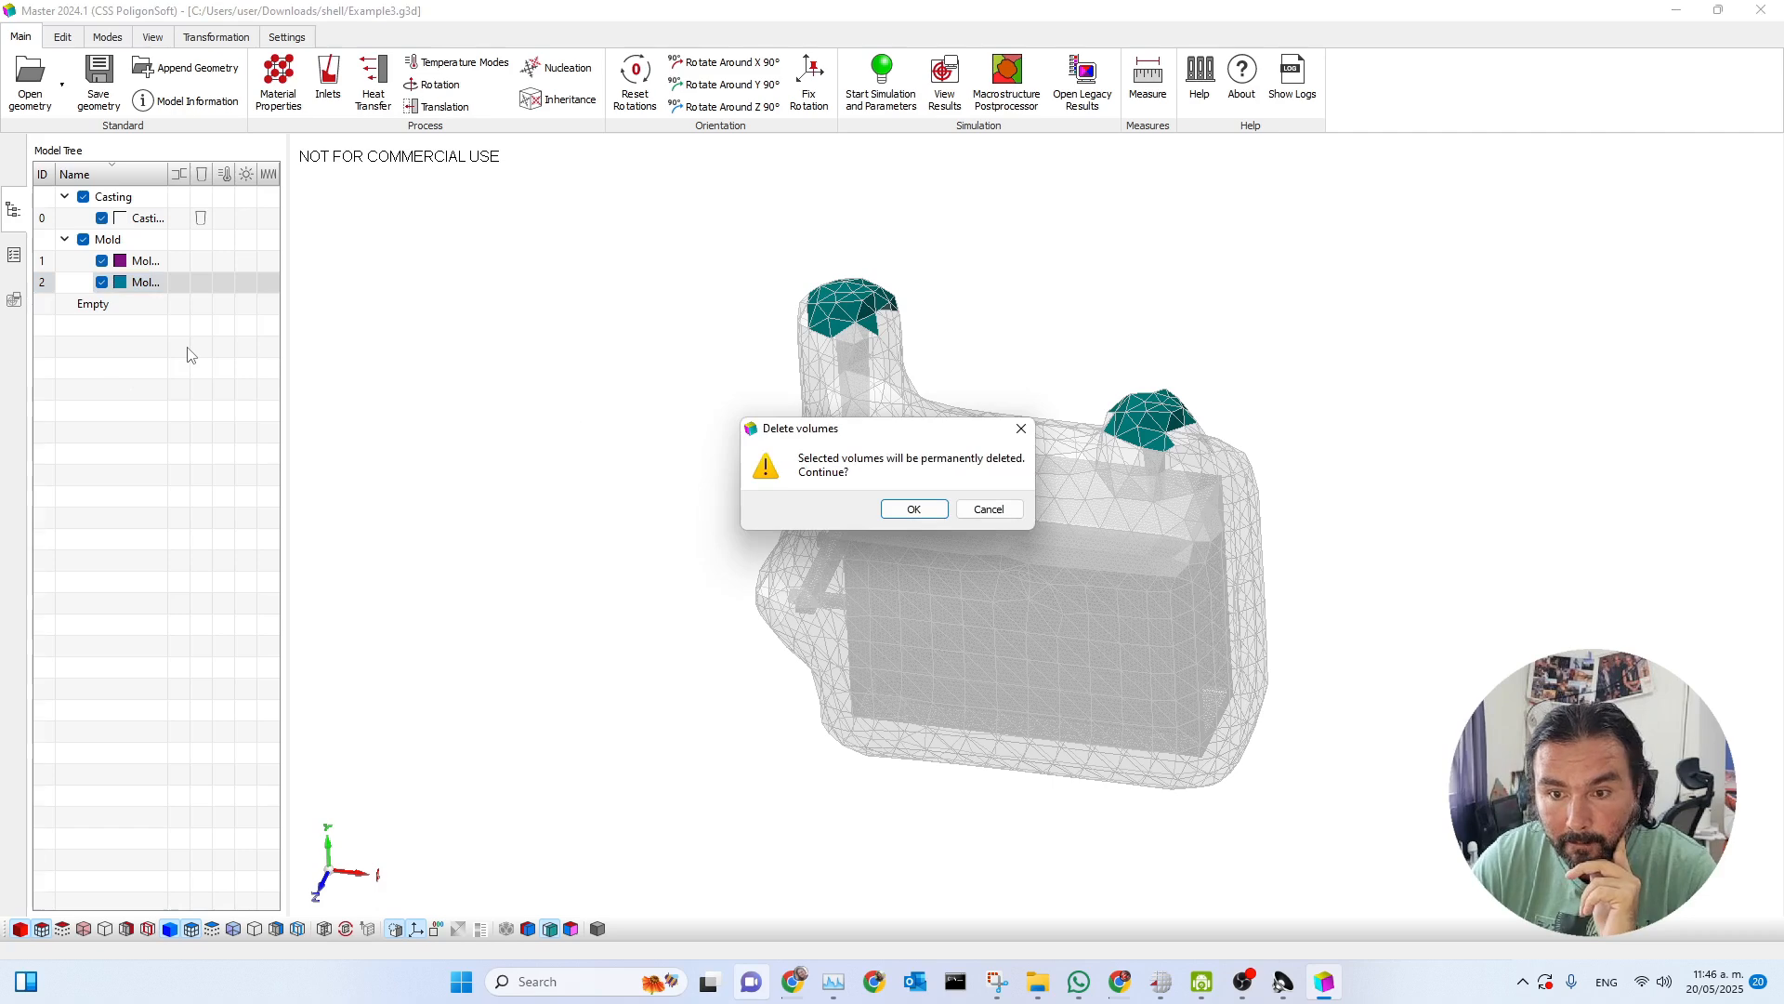
left_click(907, 517)
Accept setting the default boundaries for the mesh following the volume deletion.
left_click_drag(901, 424, 603, 373)
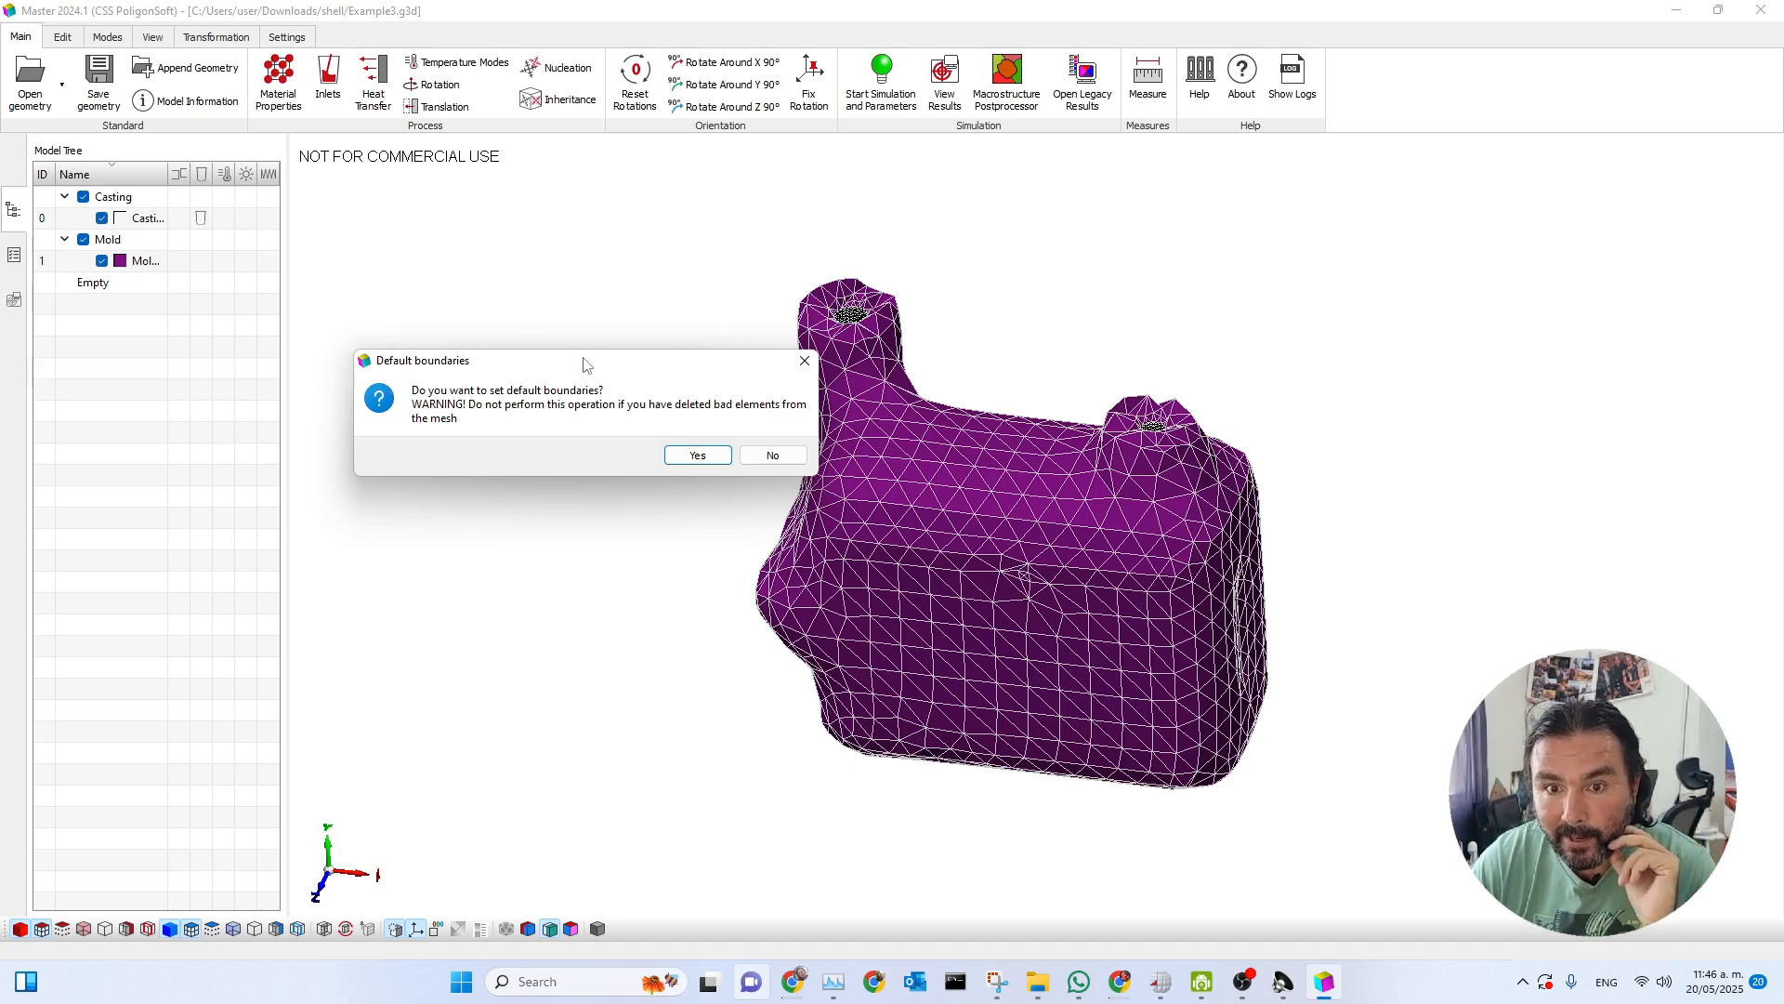
left_click_drag(587, 365, 526, 324)
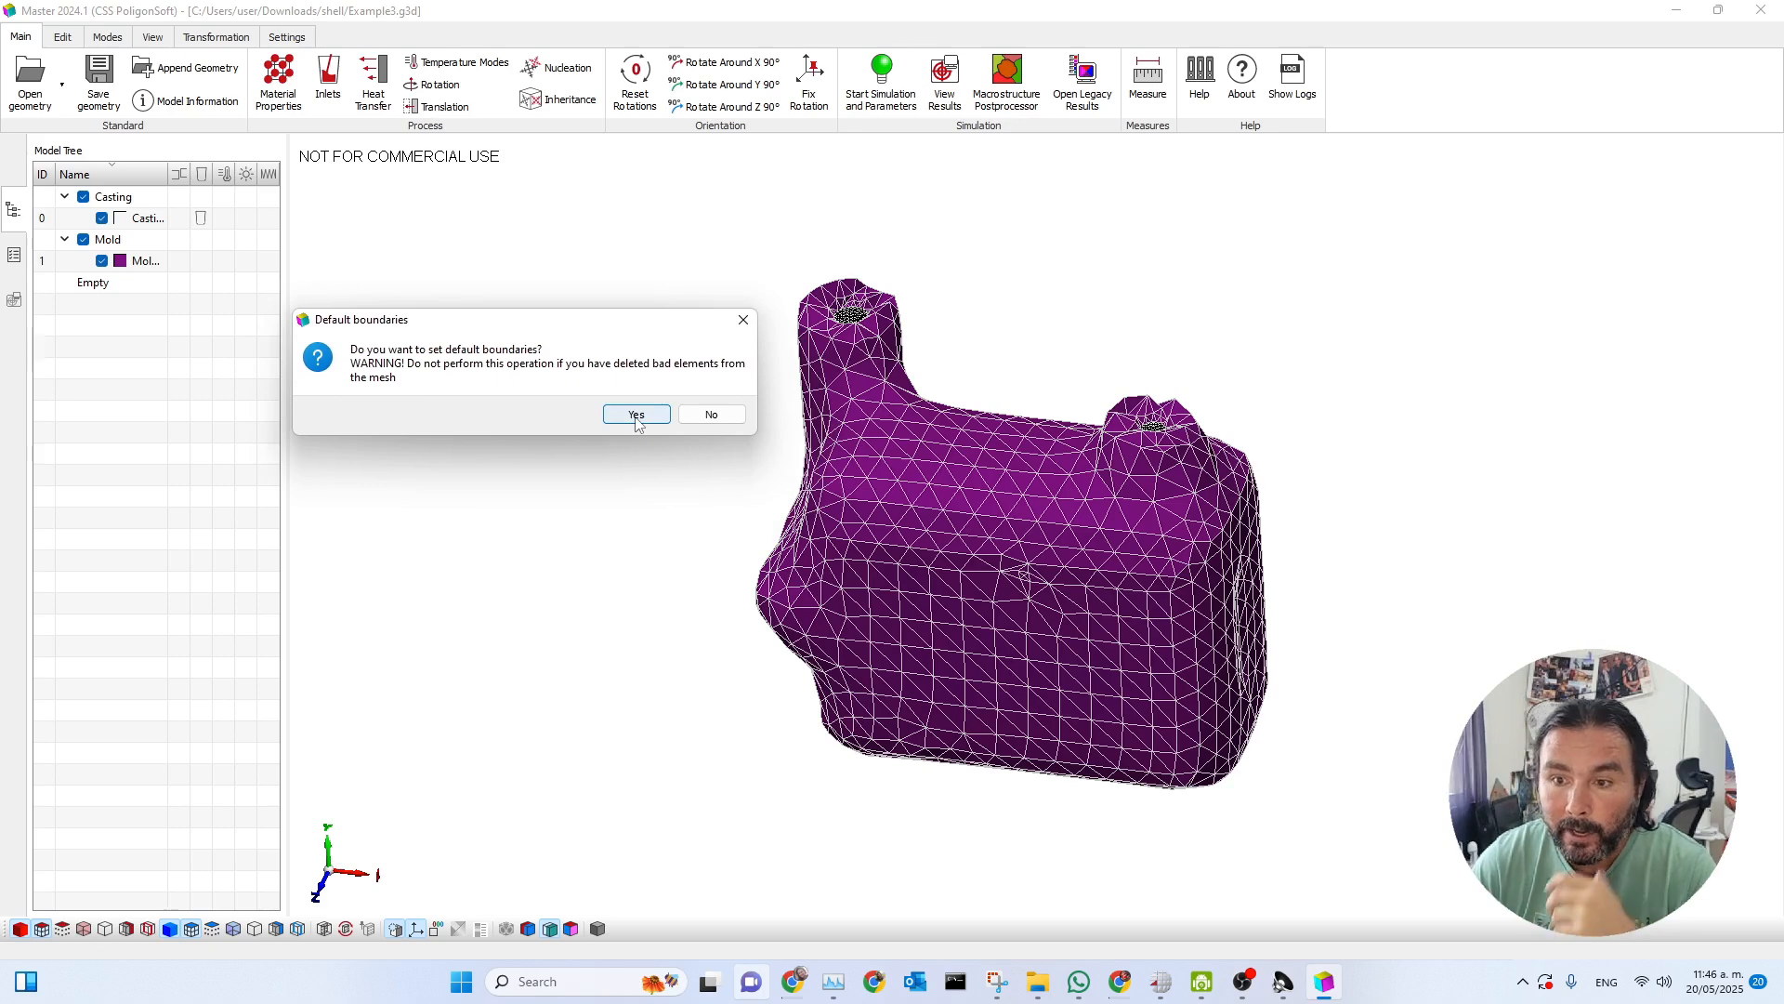
left_click(636, 414)
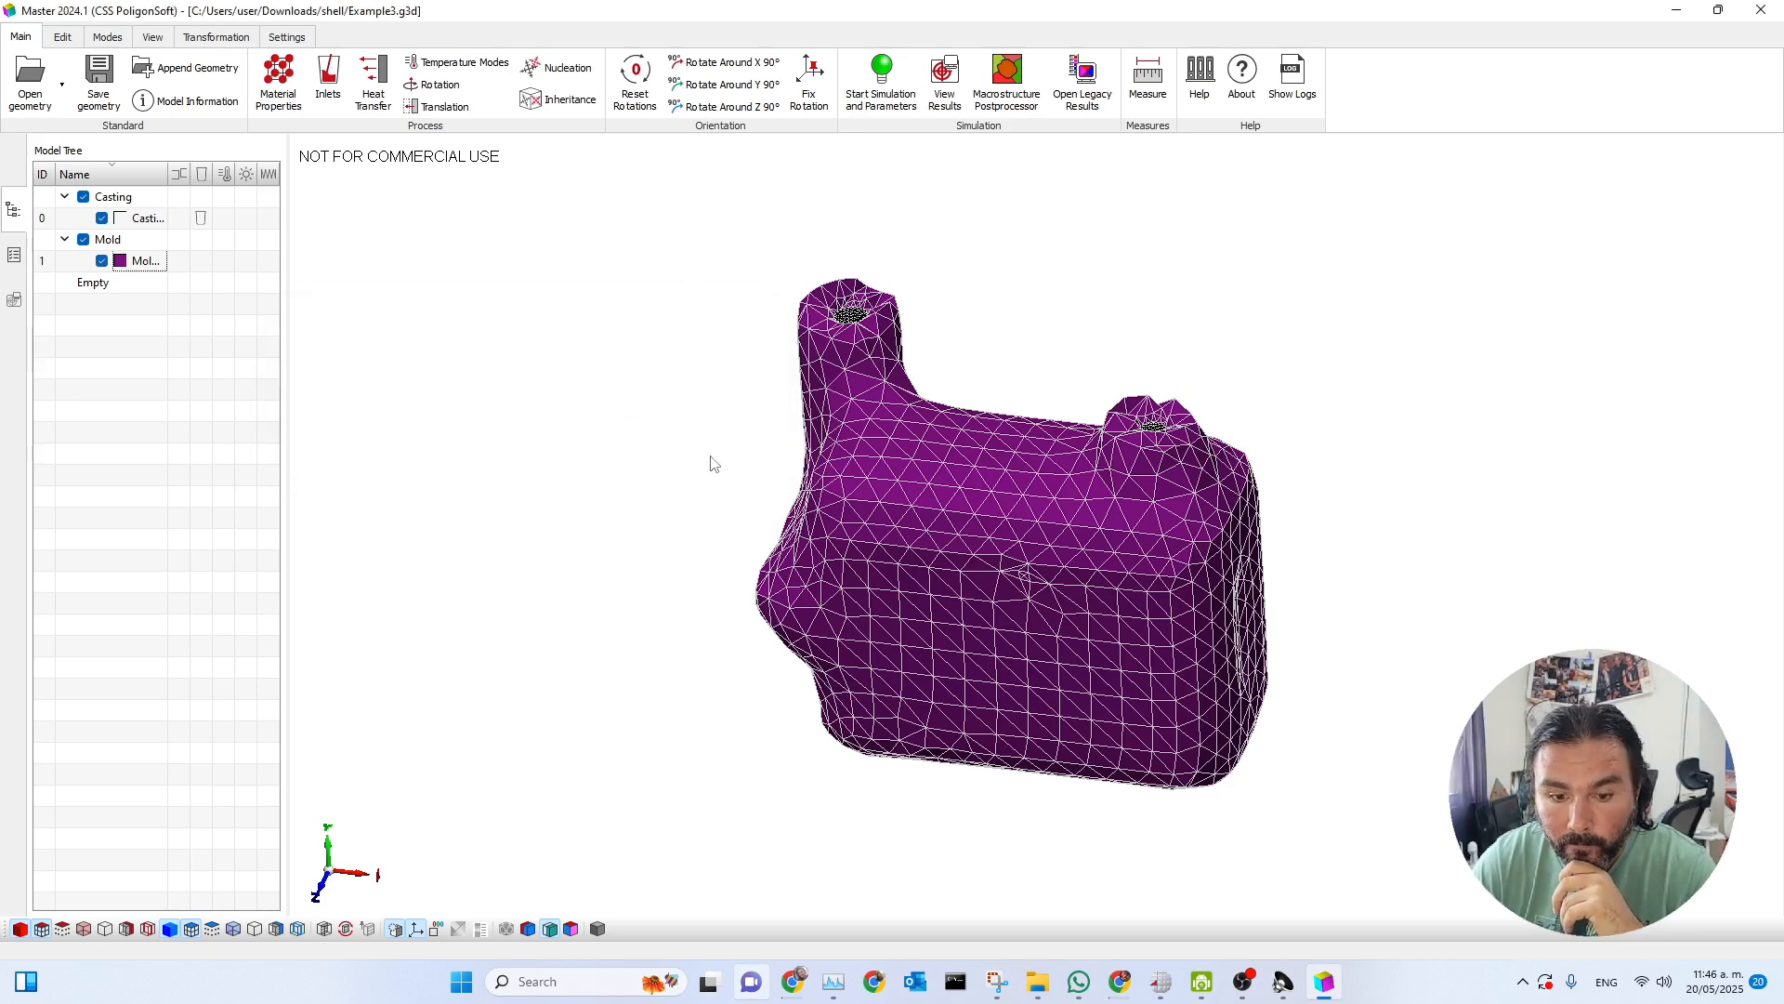
Display the boundary index colours and review the boundary areas of the casting and mold in the model information.
left_click(571, 929)
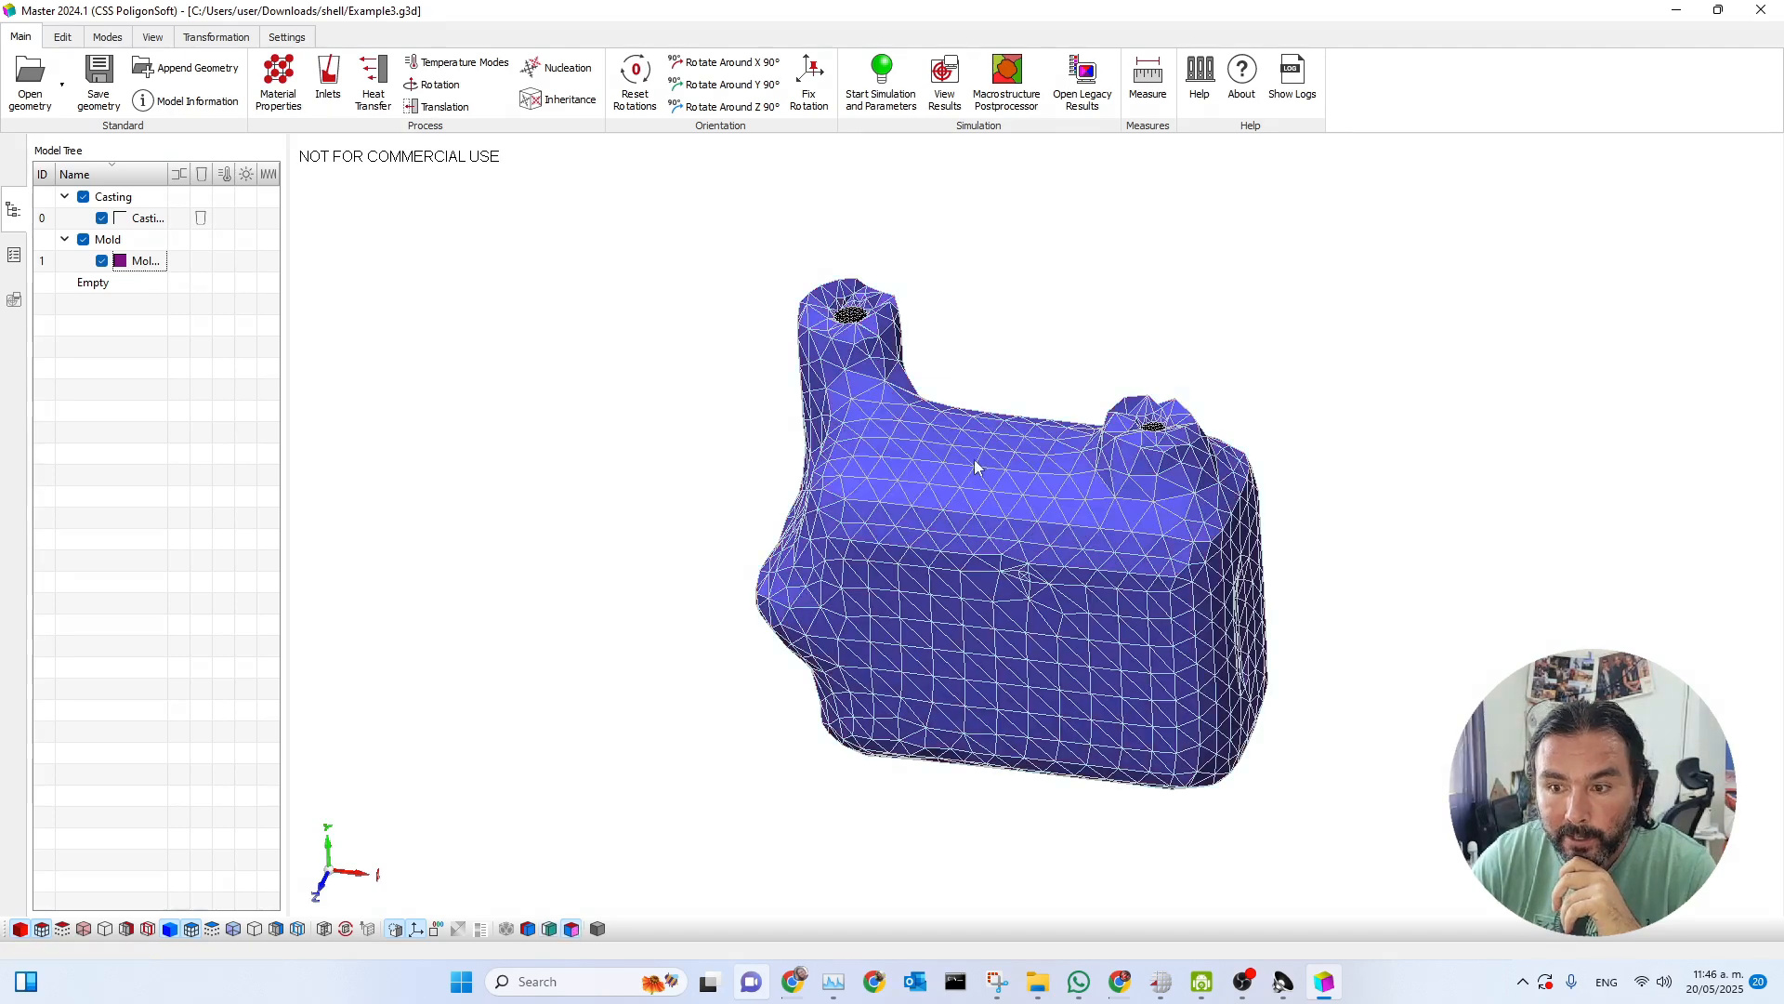
left_click_drag(935, 501, 949, 499)
left_click(195, 104)
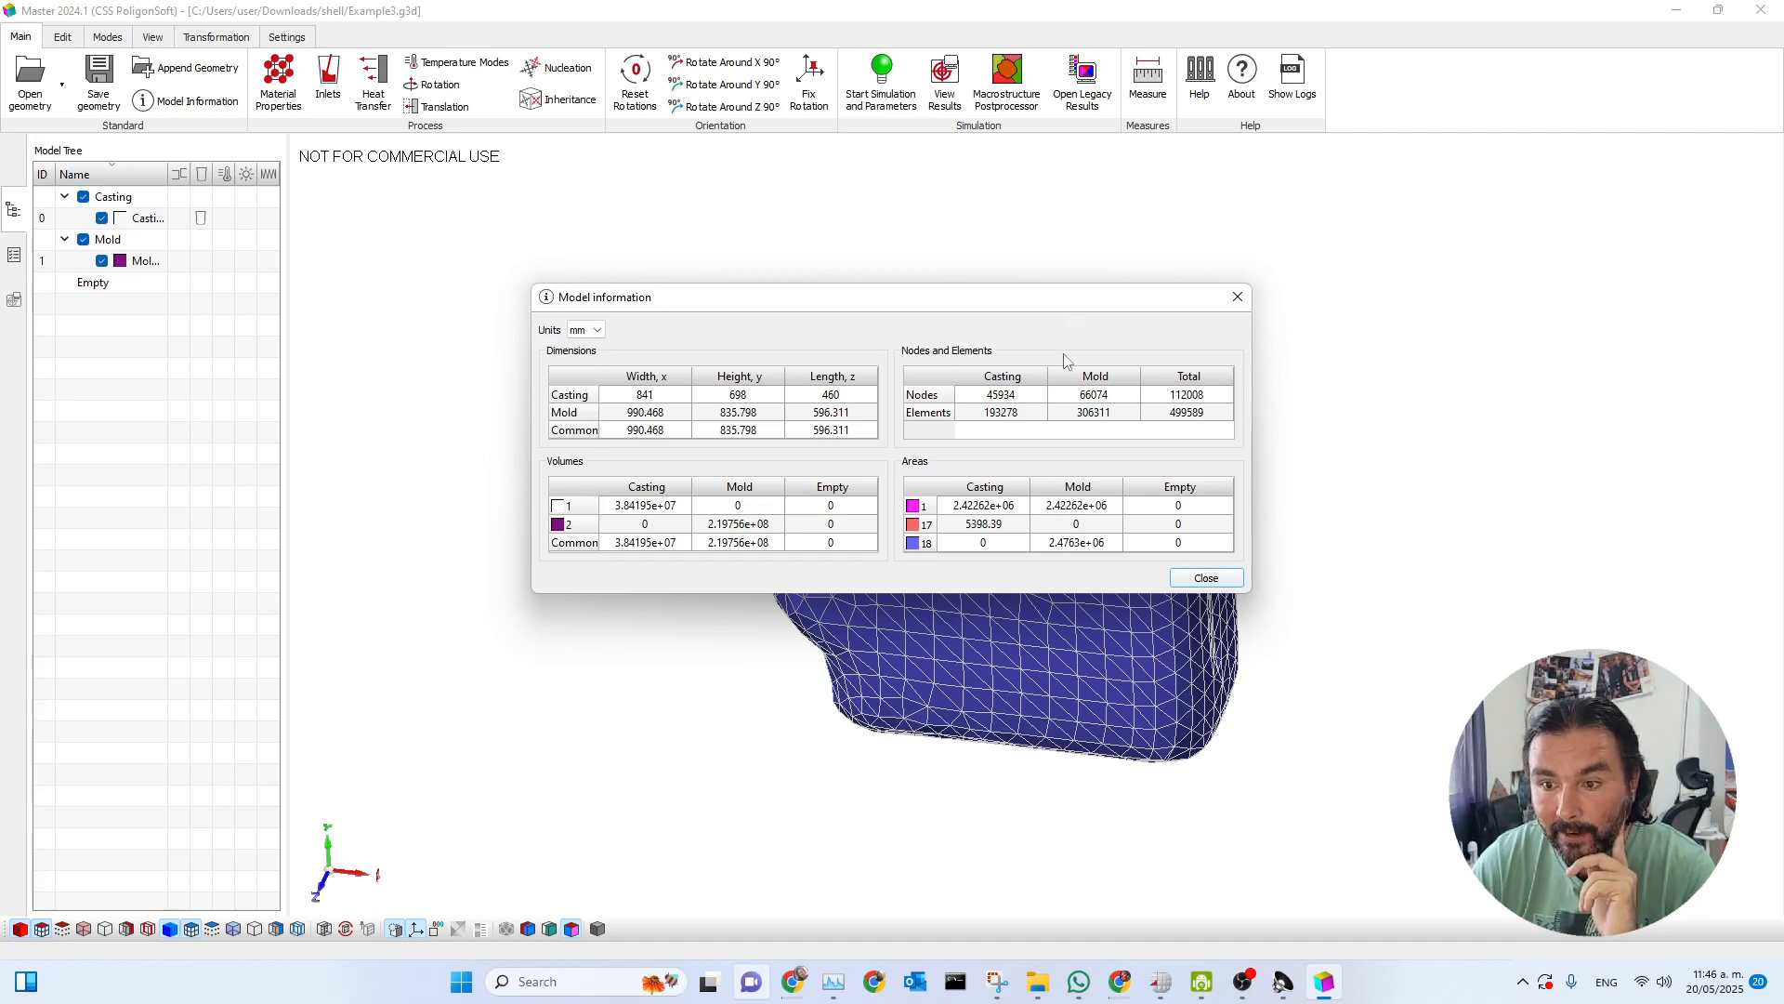
left_click(1237, 297)
left_click(989, 474)
left_click_drag(988, 470, 933, 434)
left_click(664, 322)
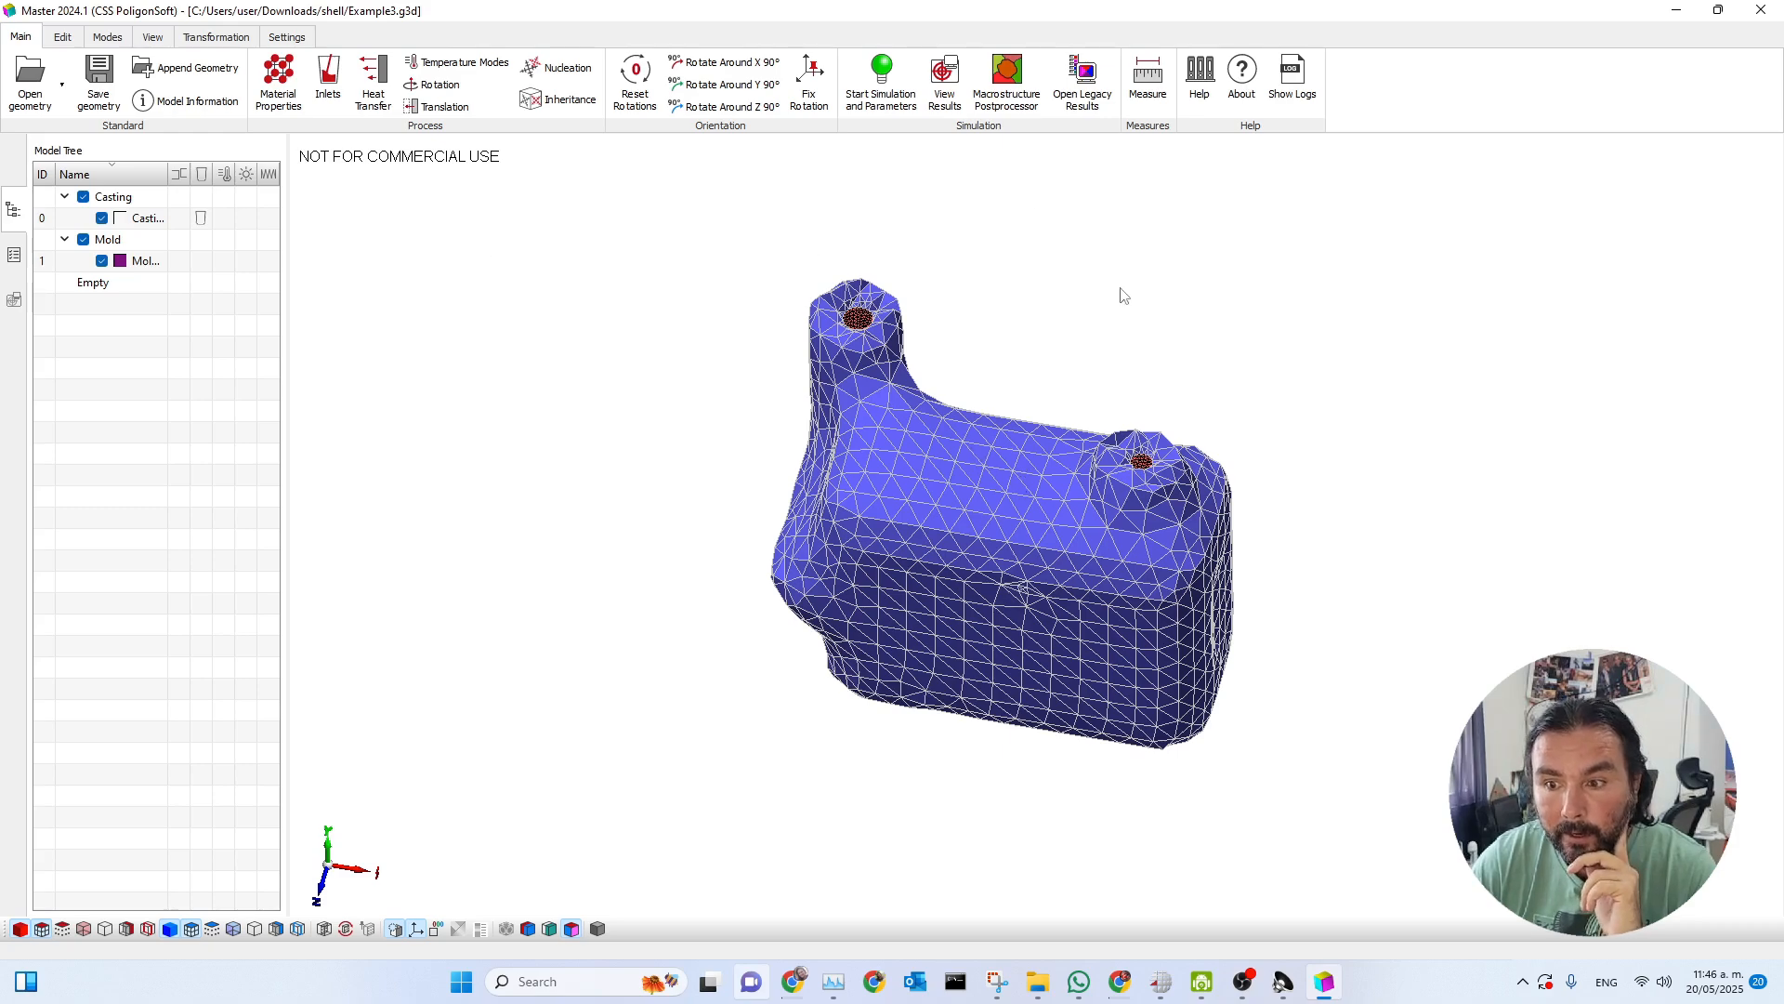
Inspect the open inlet faces up close, temporarily hiding the mold to examine the casting's boundary colours.
scroll(851, 372, "up", 5)
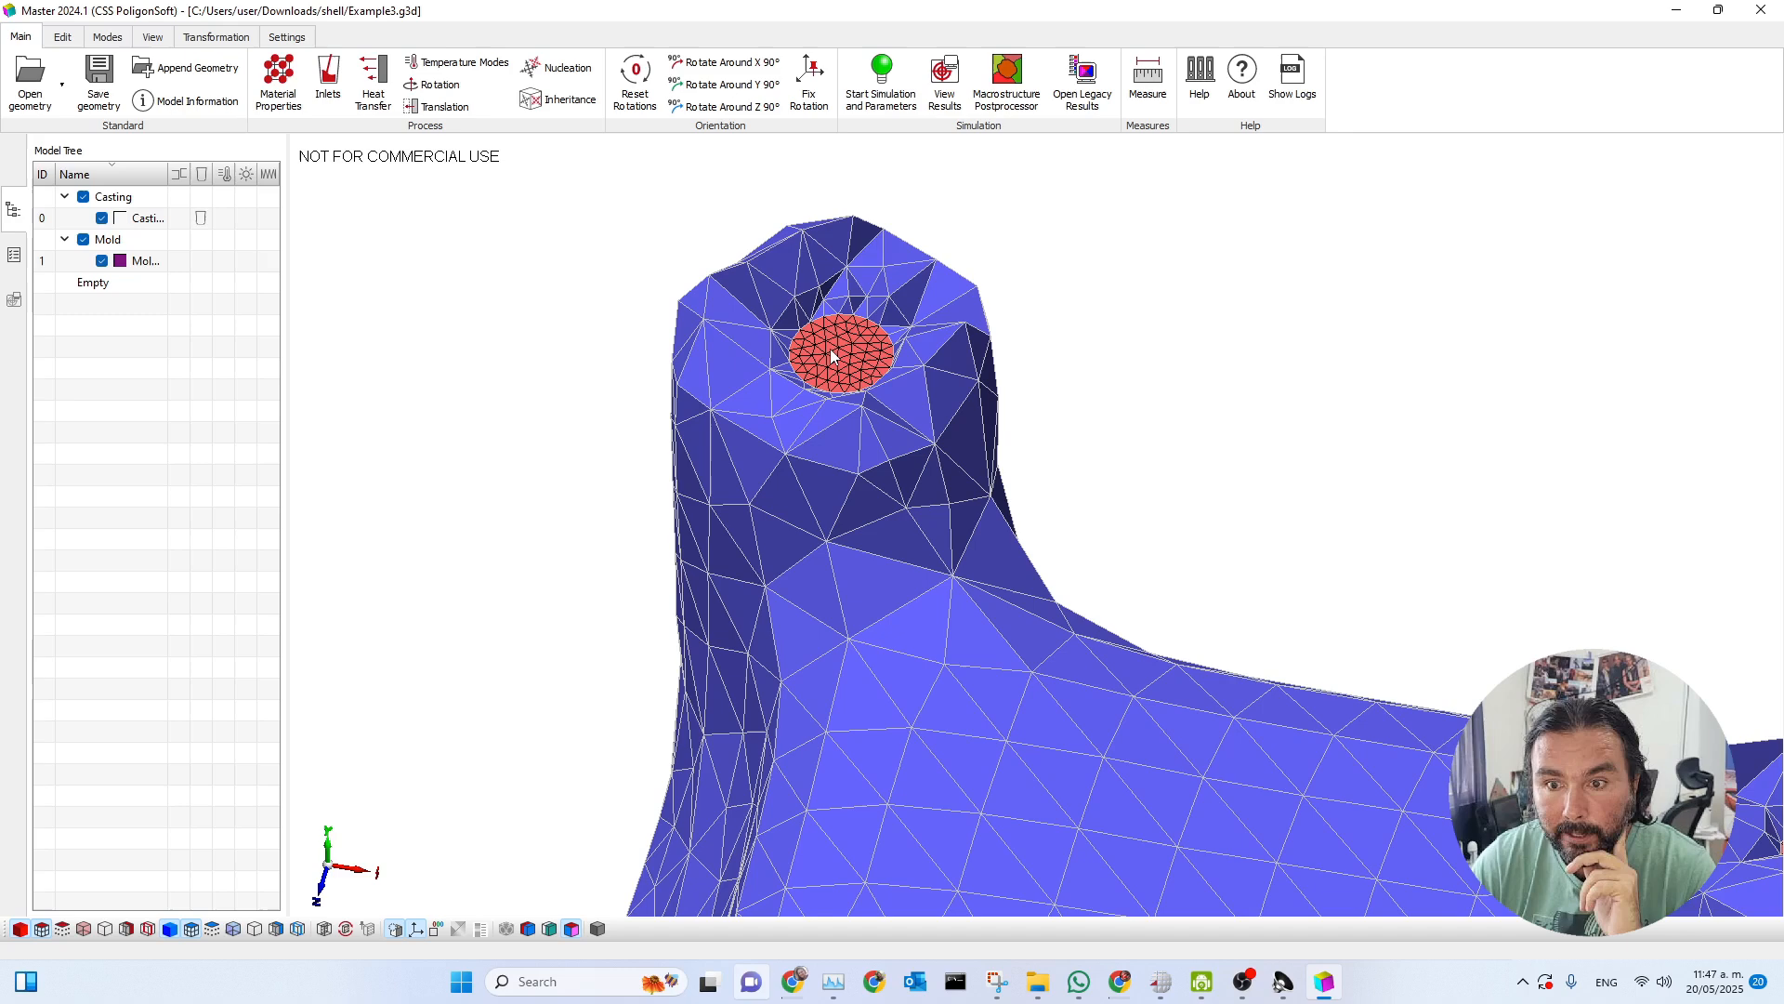
scroll(829, 349, "down", 3)
scroll(832, 353, "down", 1)
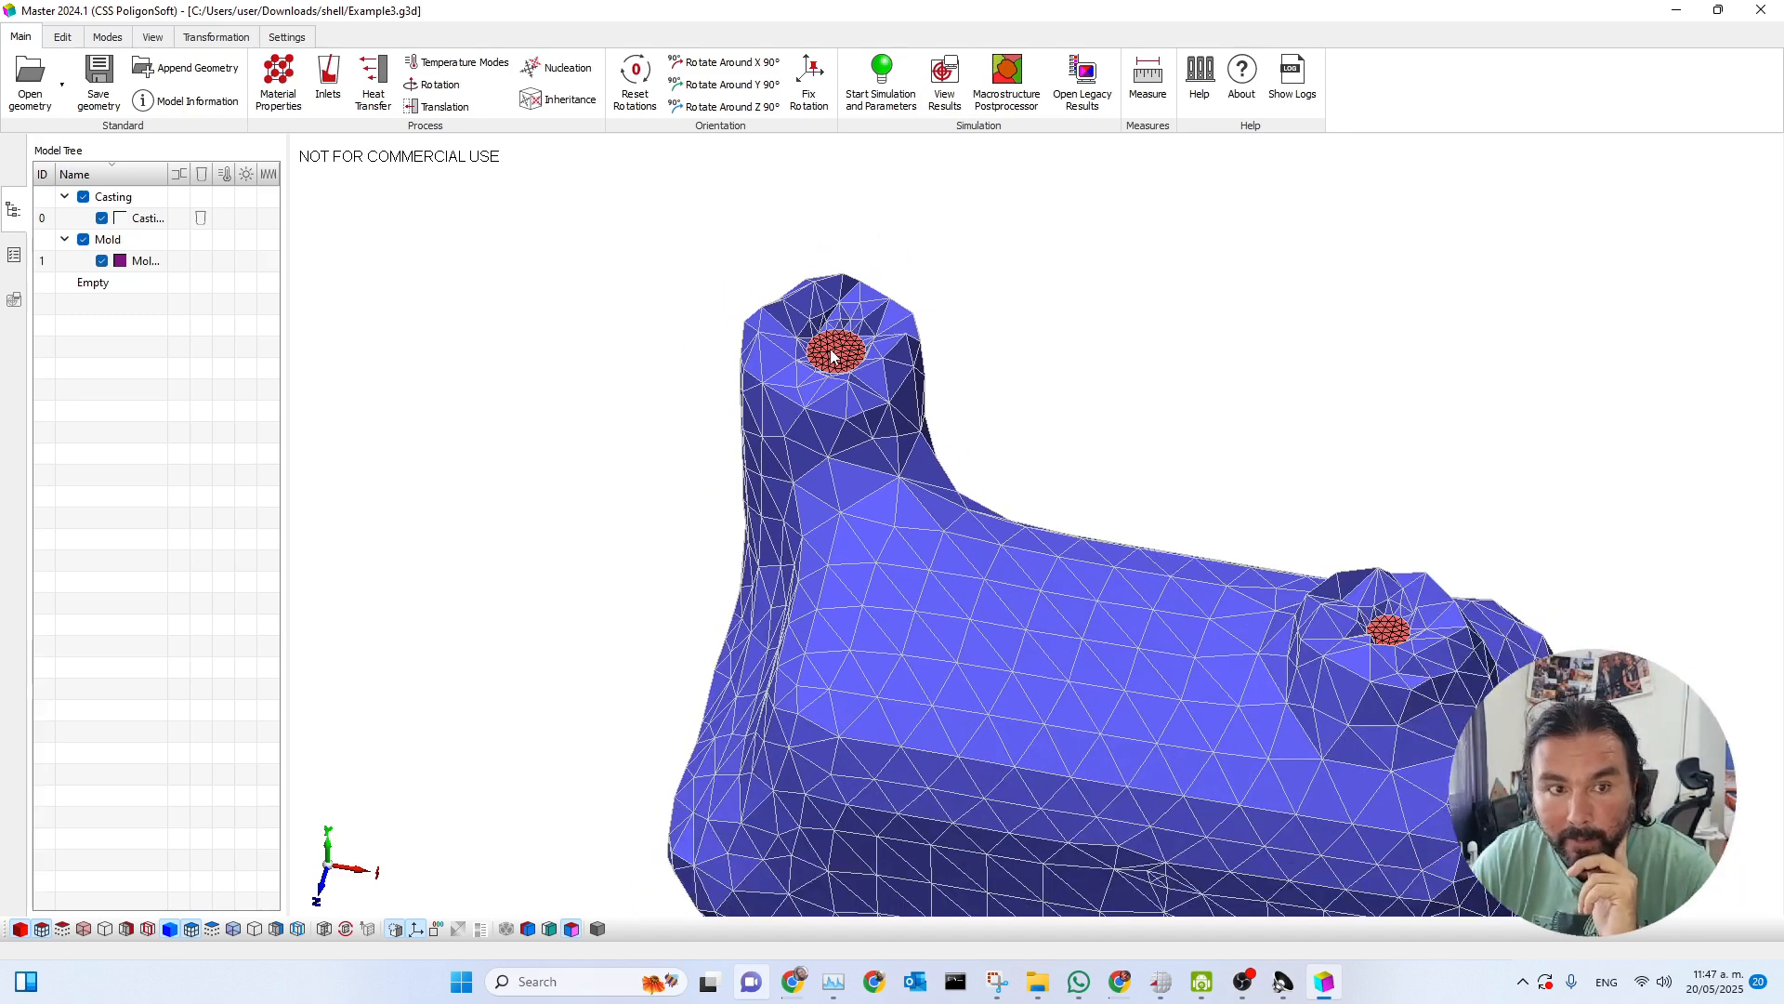
left_click(83, 239)
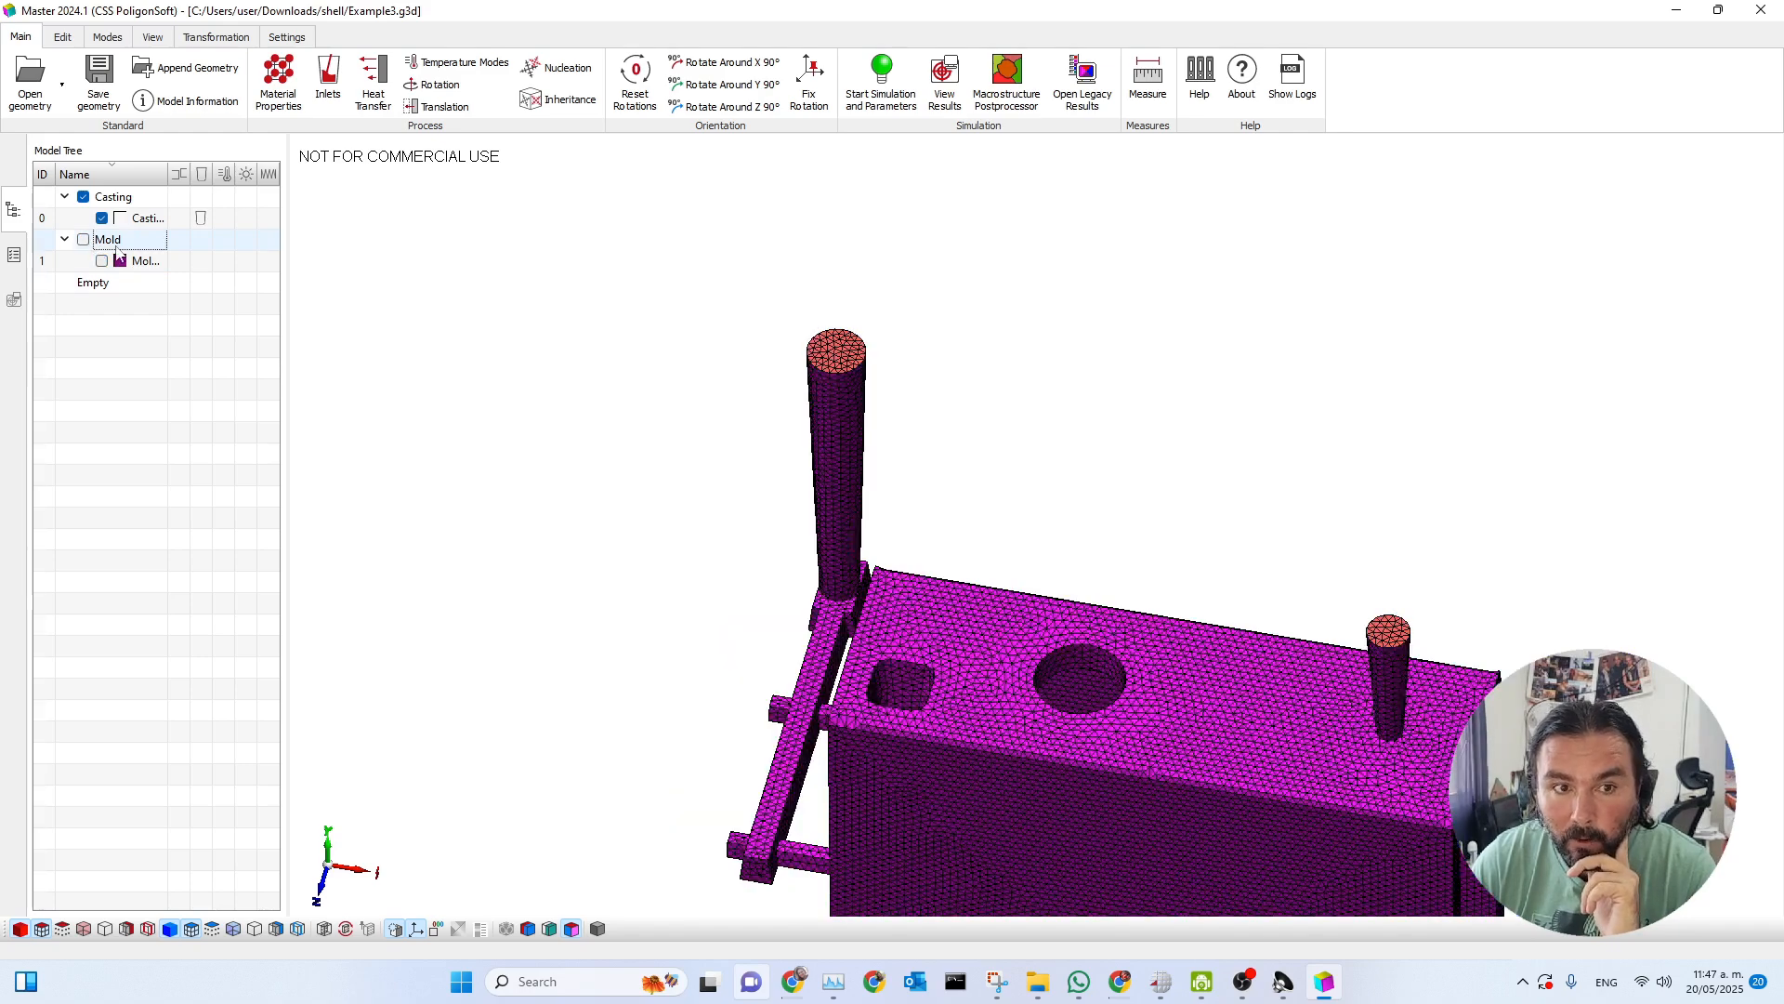
middle_click_drag(1097, 669, 1023, 490)
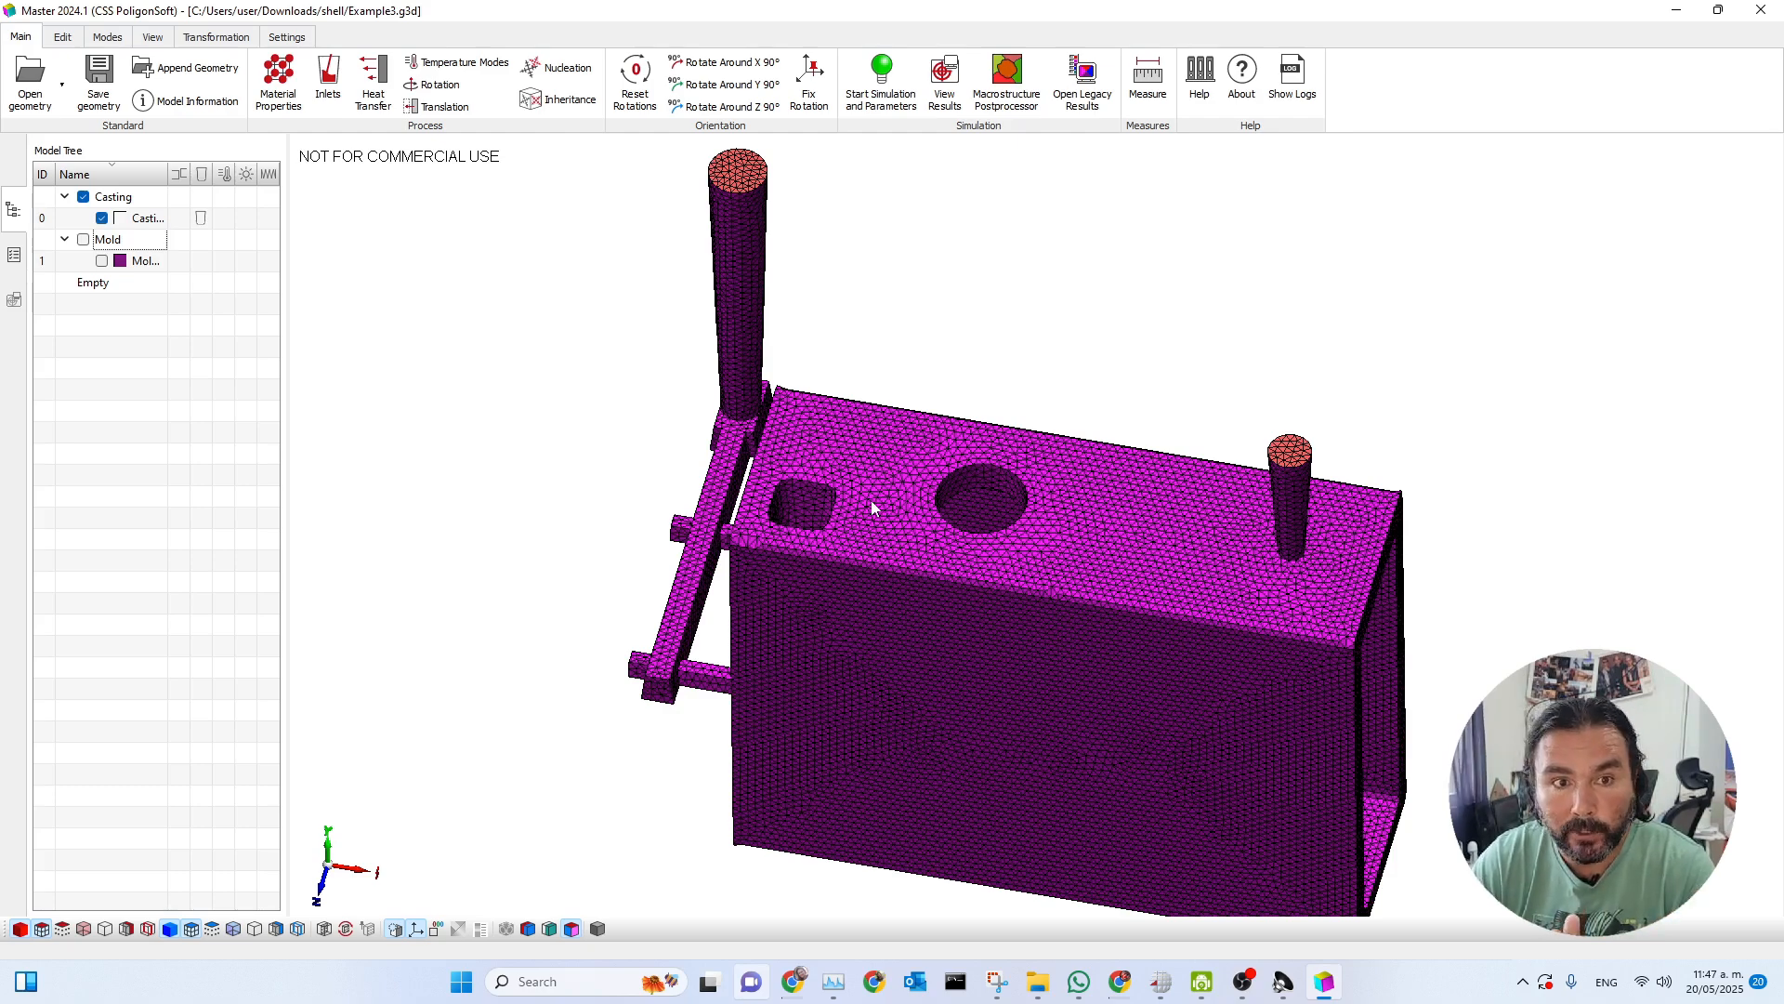
left_click(82, 239)
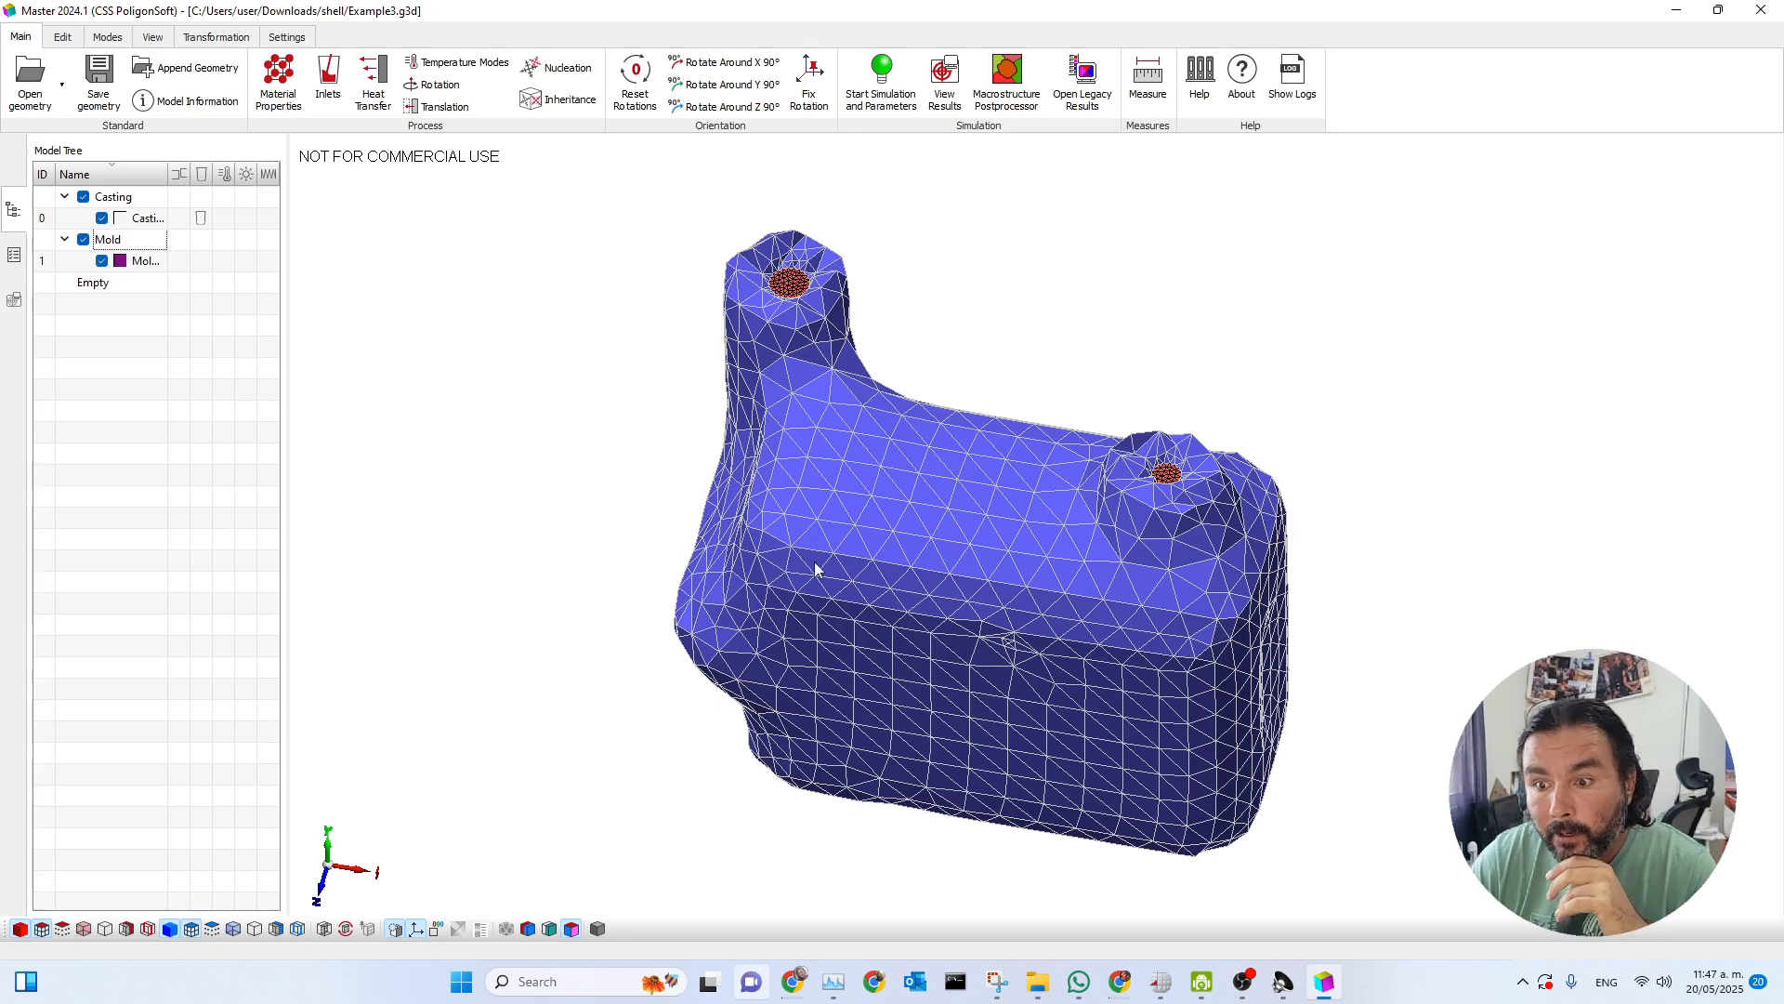
Import the Sand Casting heat transfer dataset from the database and filter it to the boundaries used in the project.
left_click(374, 99)
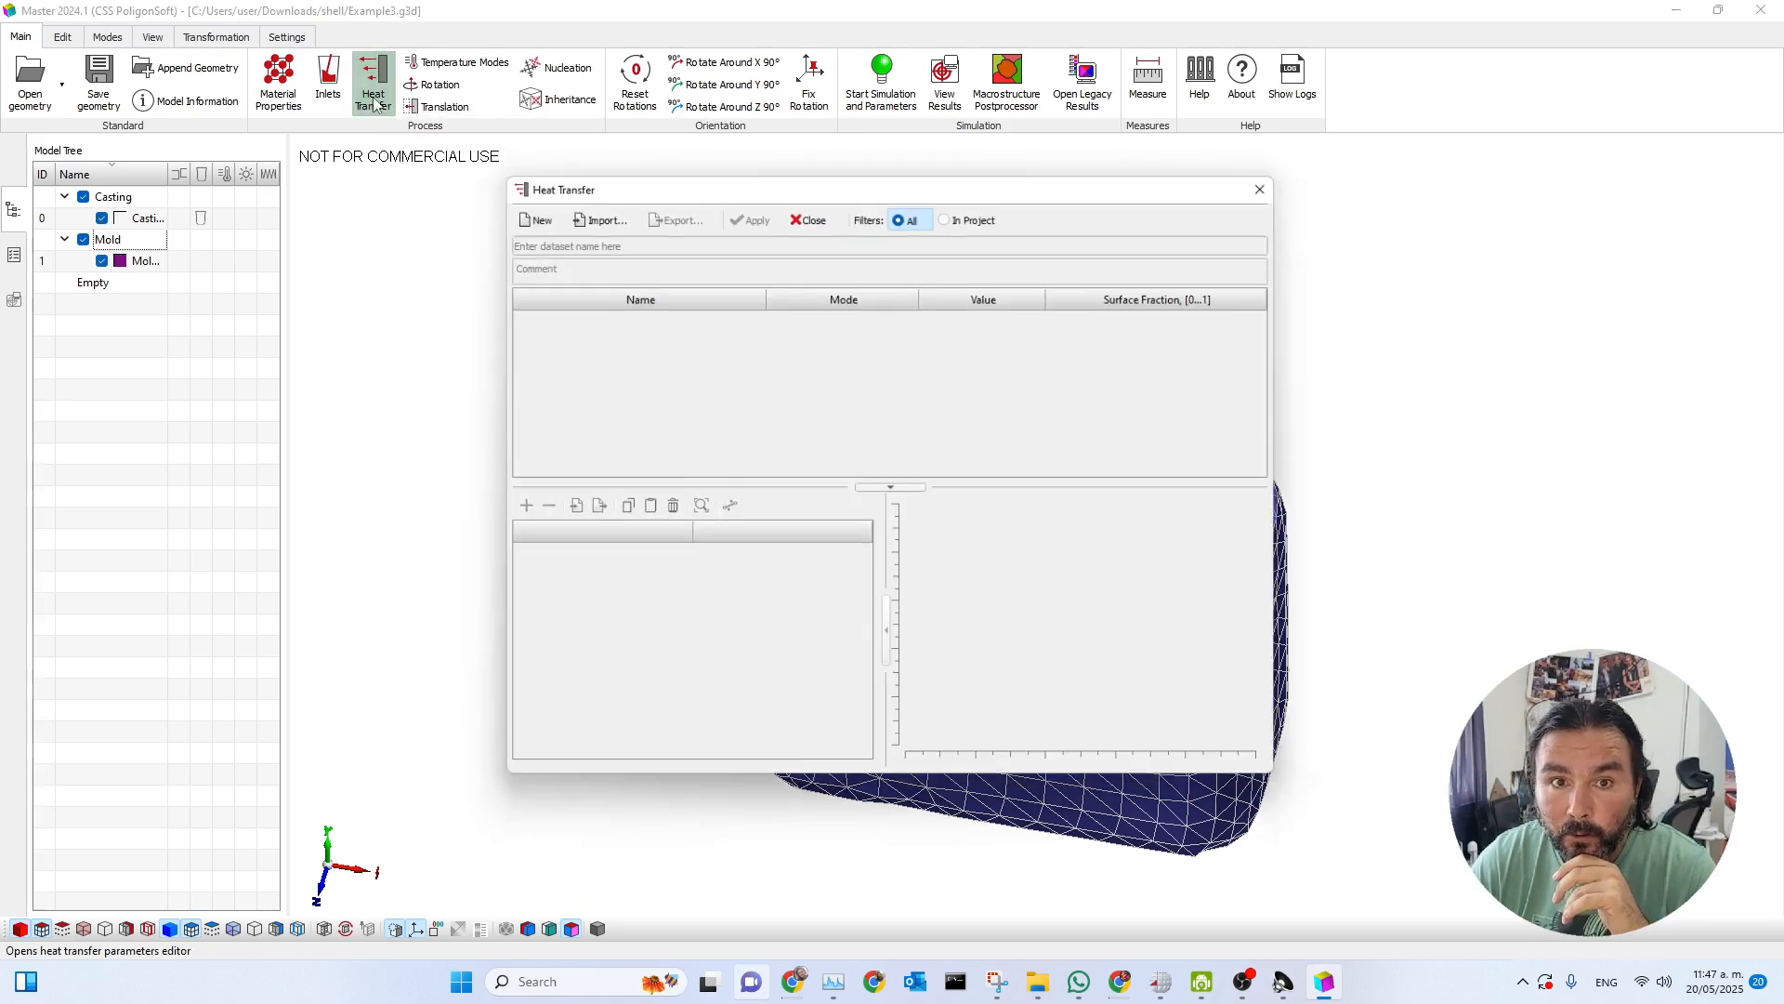
left_click_drag(632, 193, 1146, 228)
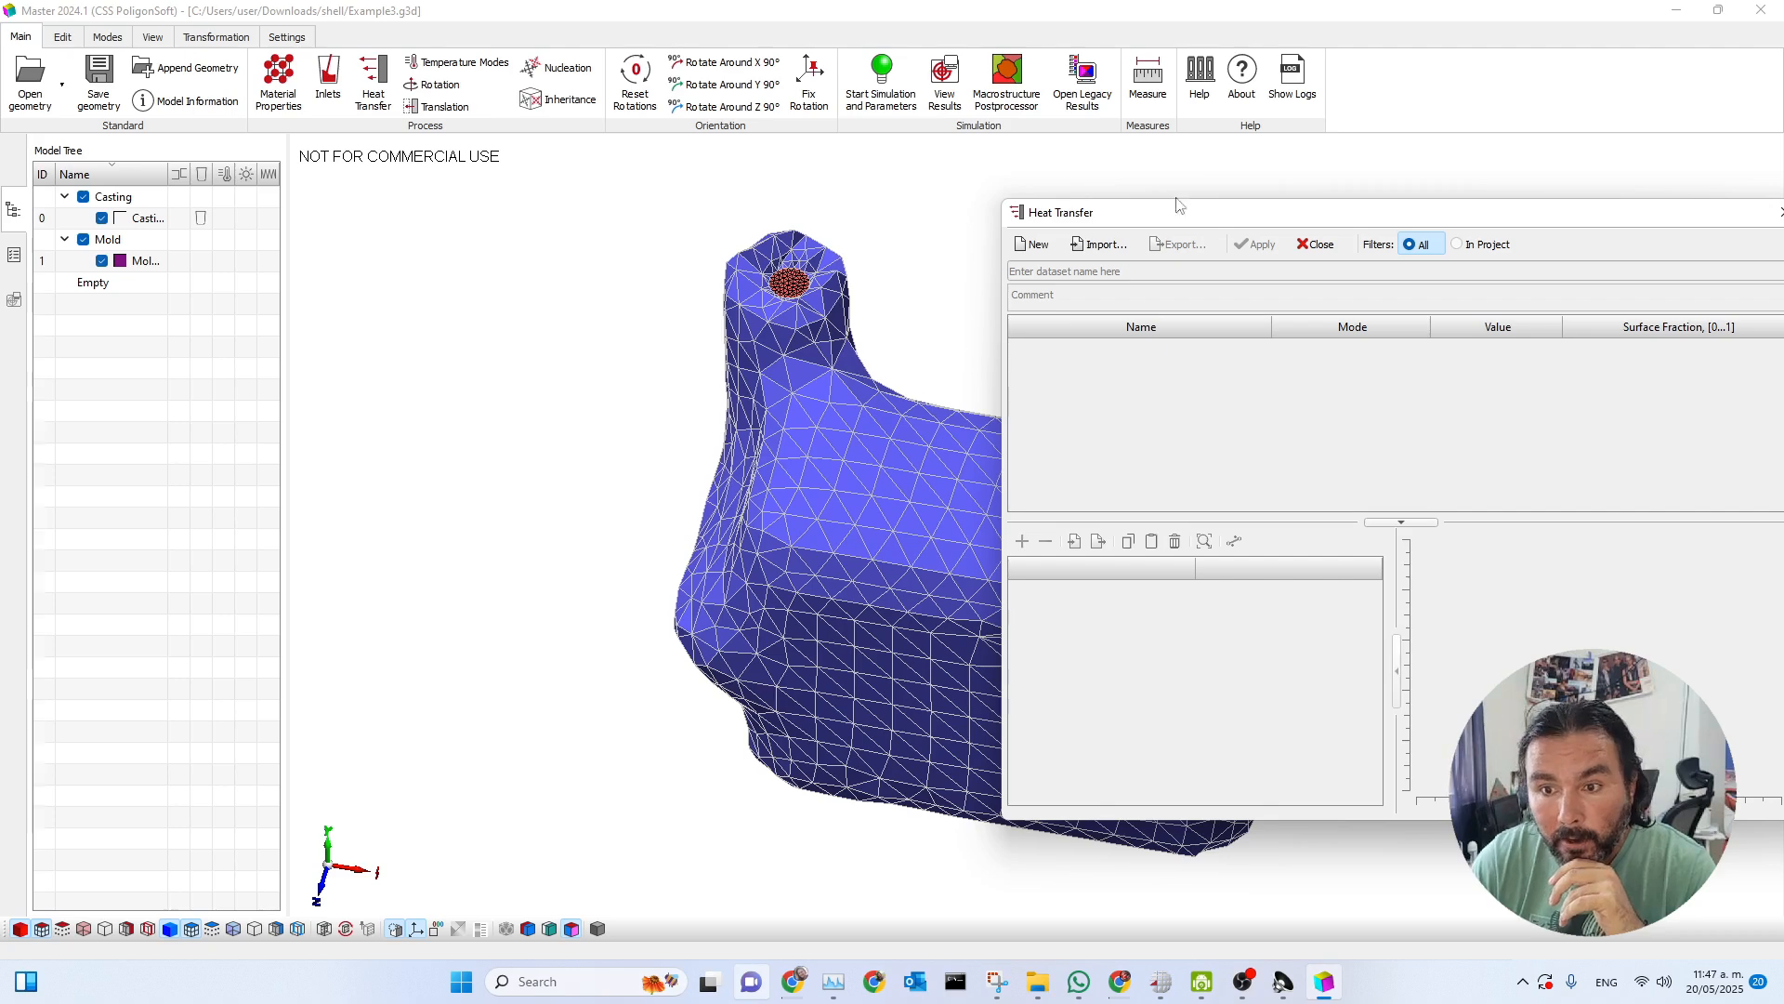
left_click(1099, 248)
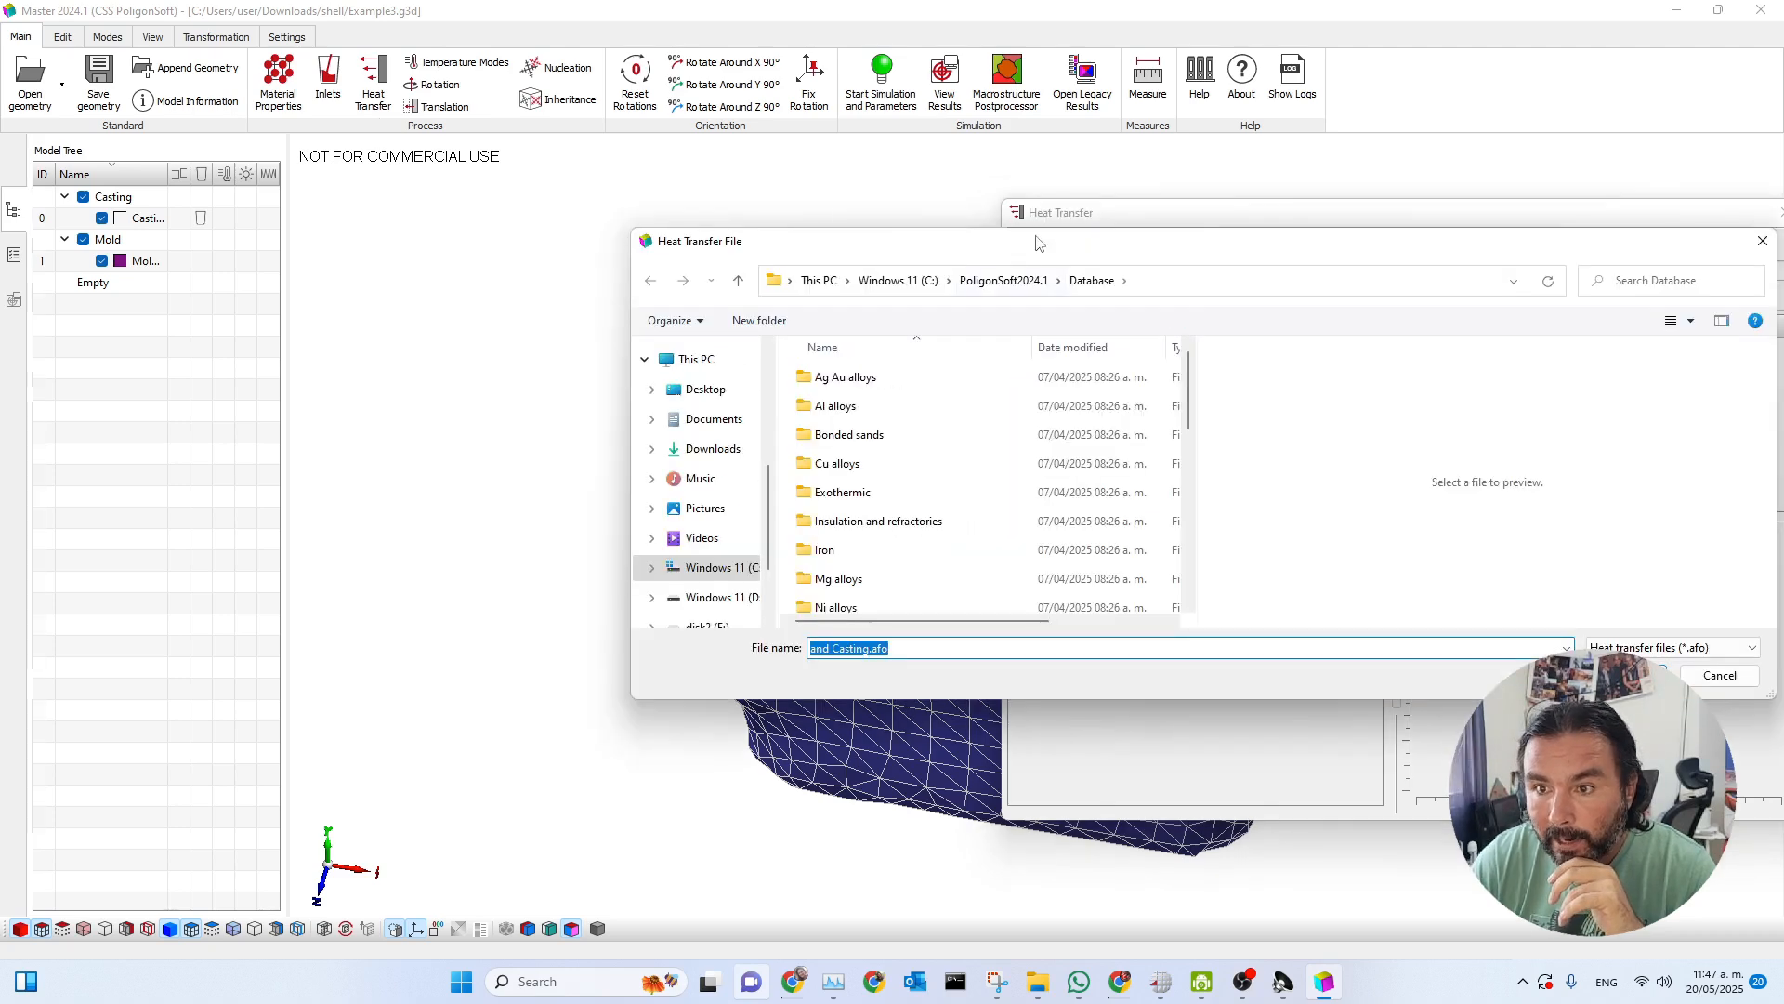
scroll(912, 506, "down", 2)
scroll(902, 507, "down", 3)
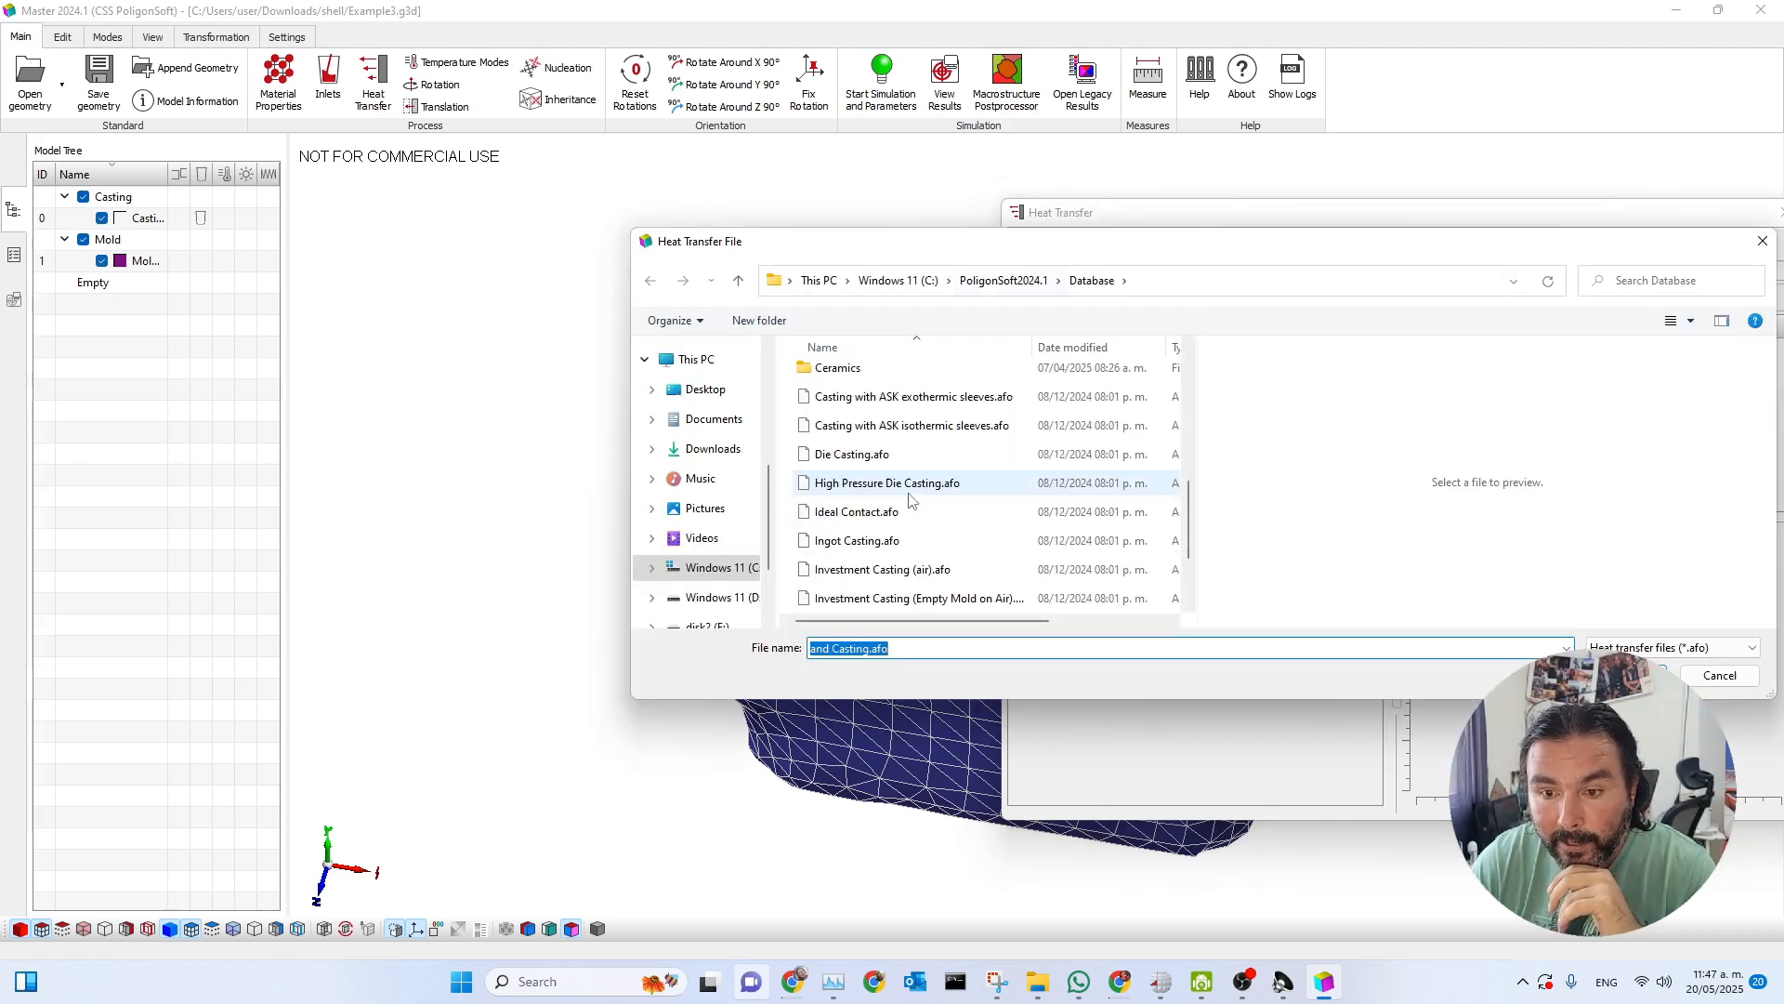
double_click(856, 599)
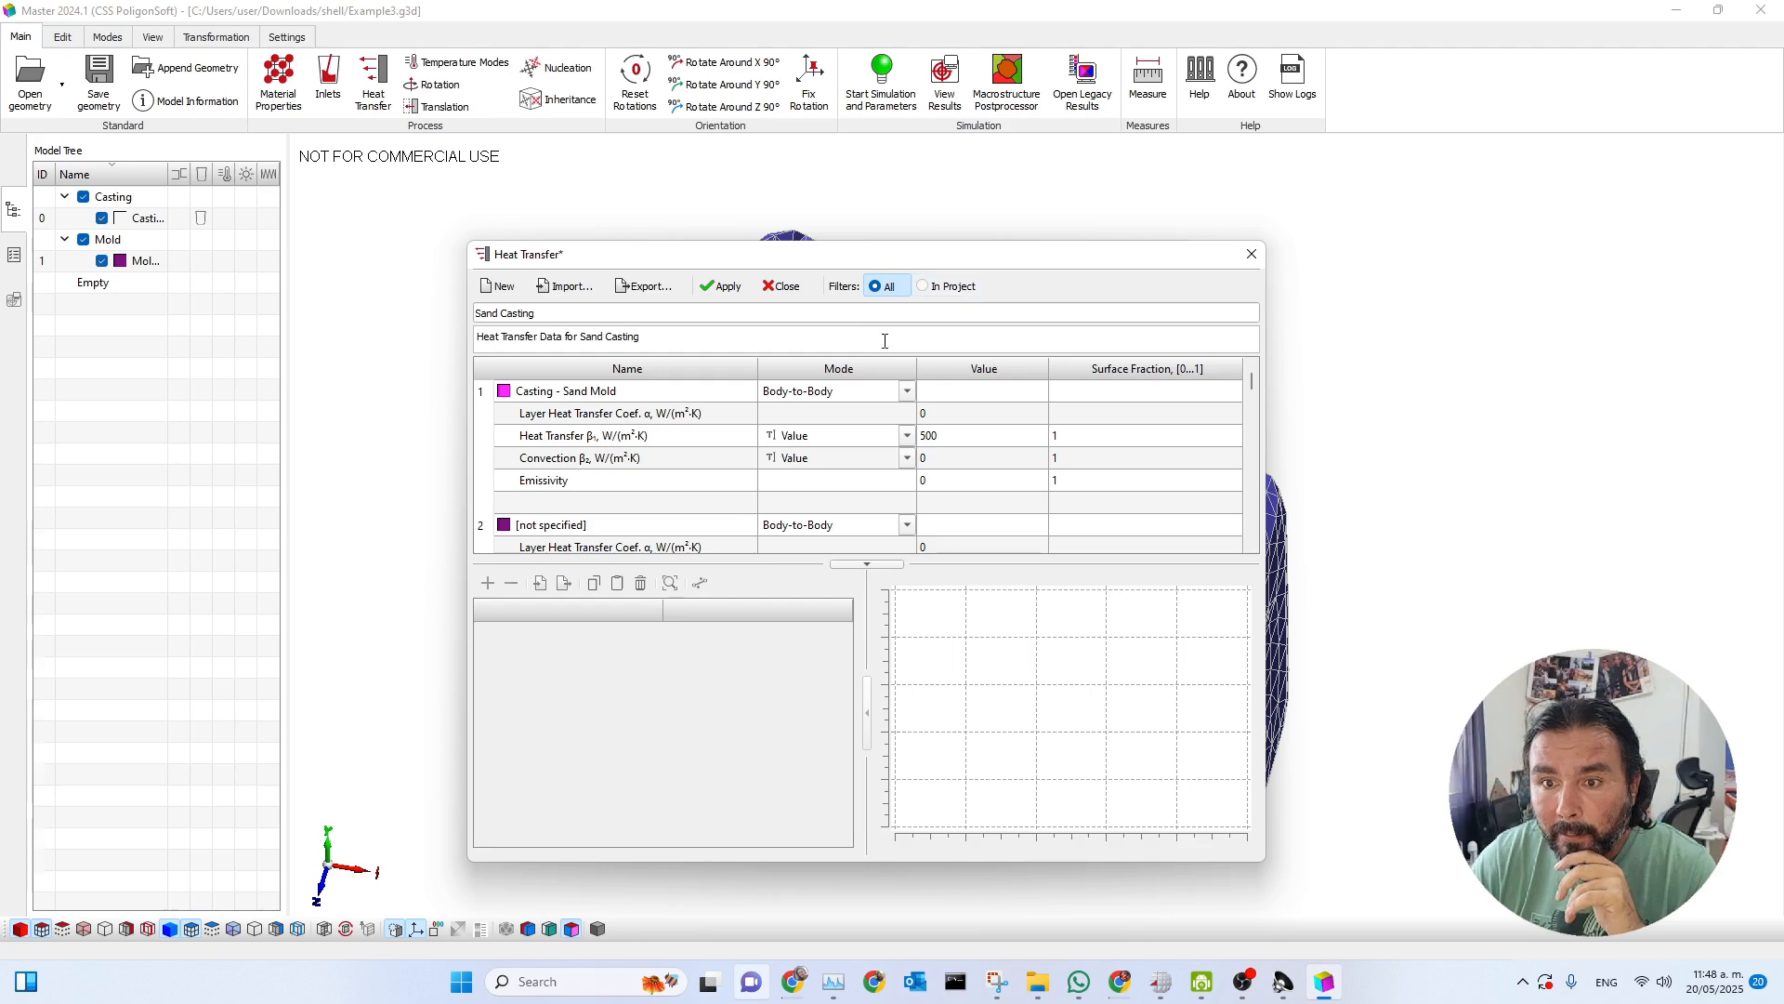
left_click(925, 288)
left_click_drag(946, 263, 1428, 175)
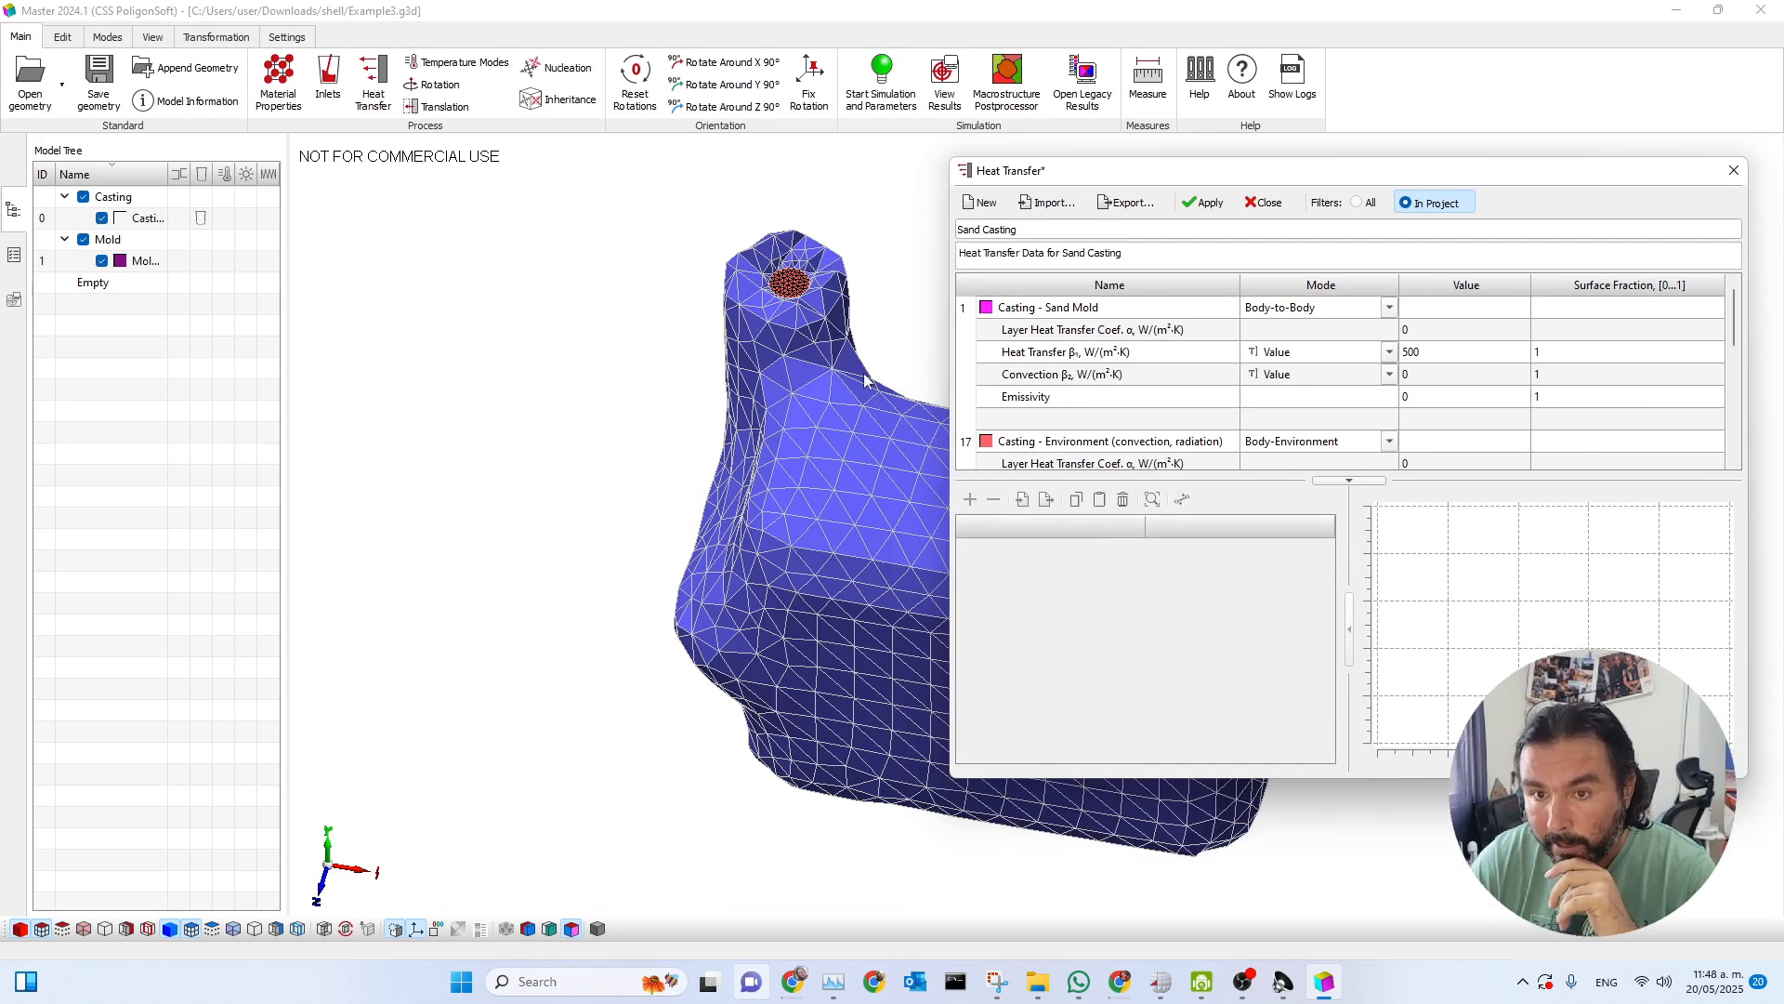
Compare the casting and mold boundary colours with the in-project heat transfer entries, temporarily hiding the mold.
left_click(64, 240)
left_click(84, 240)
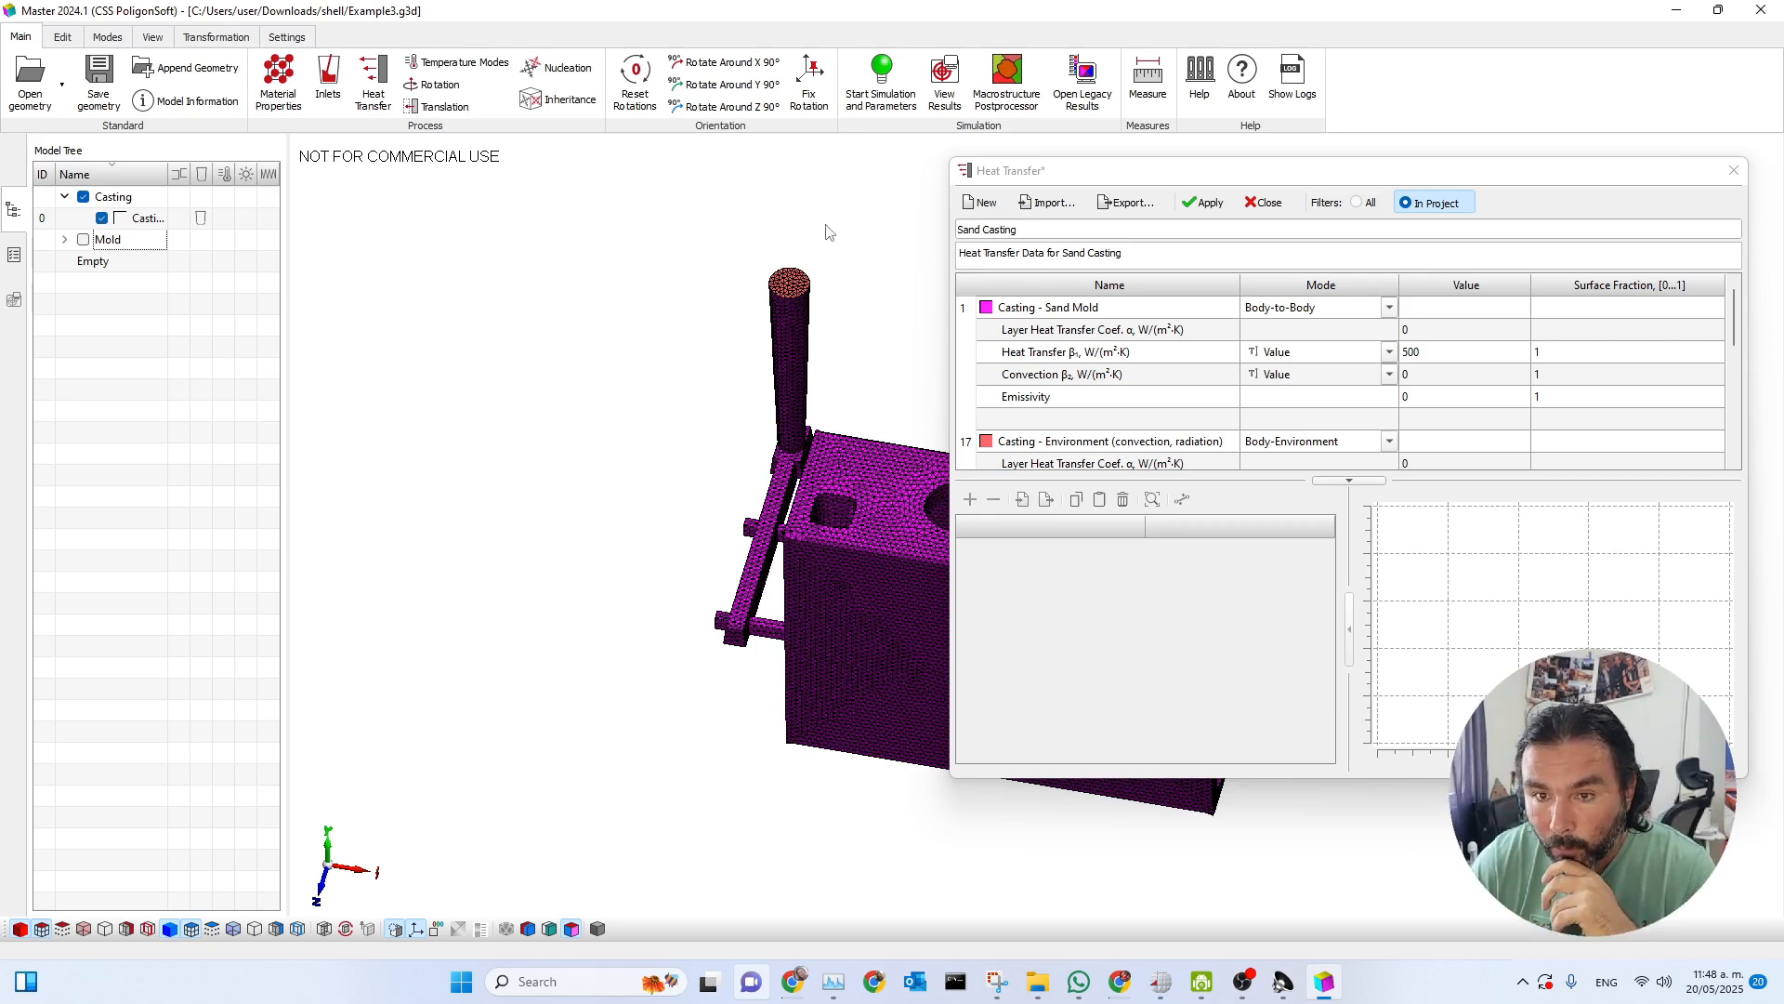
scroll(878, 472, "down", 2)
scroll(1088, 395, "down", 5)
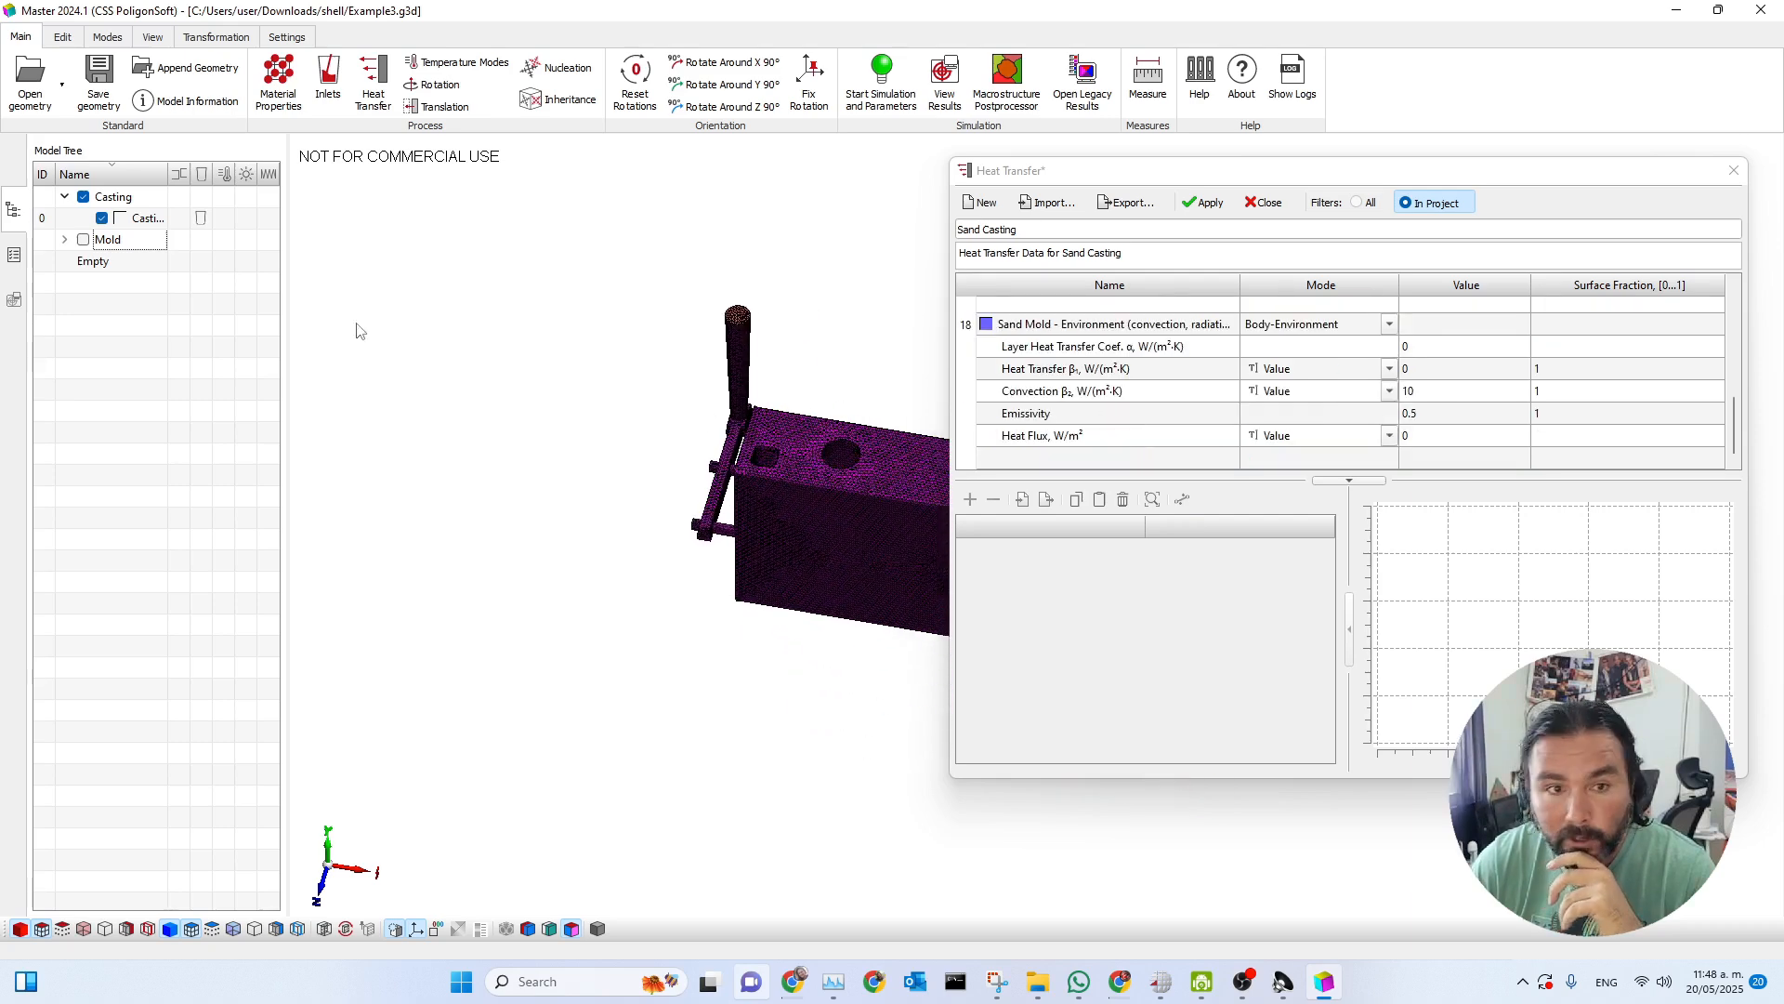
left_click(84, 239)
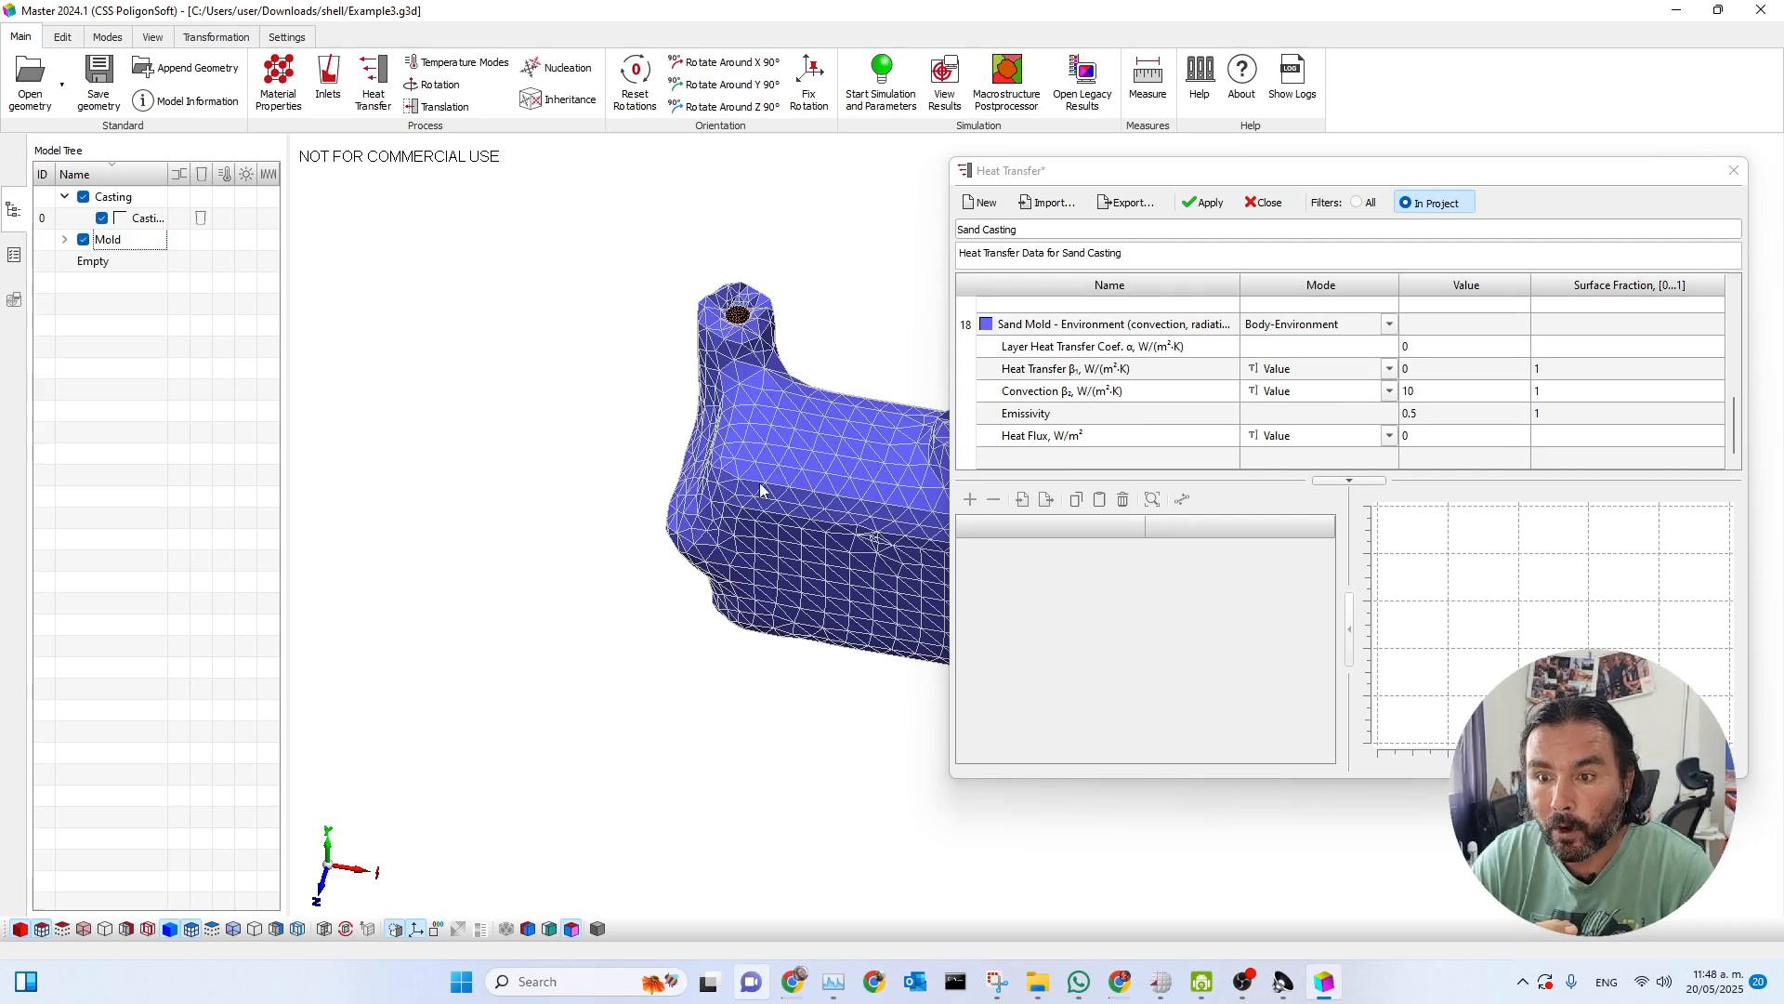
left_click_drag(1243, 177, 1325, 163)
scroll(842, 477, "down", 1)
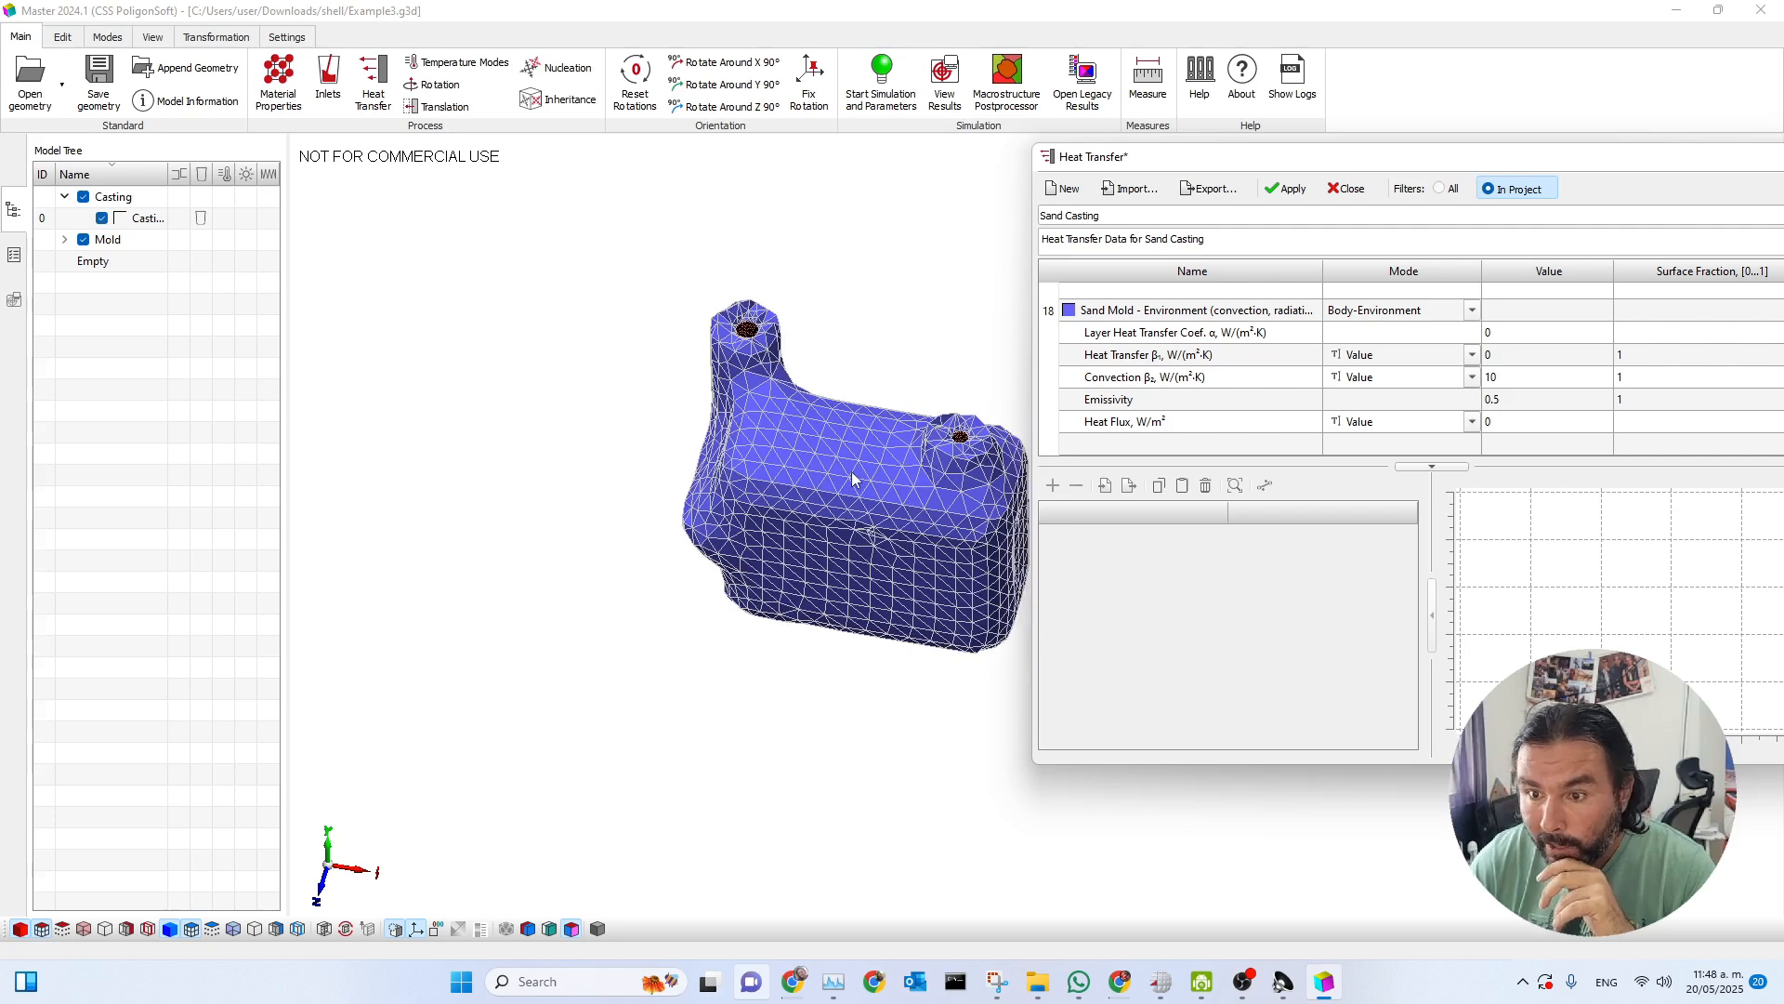
scroll(842, 474, "up", 3)
middle_click_drag(836, 462, 758, 451)
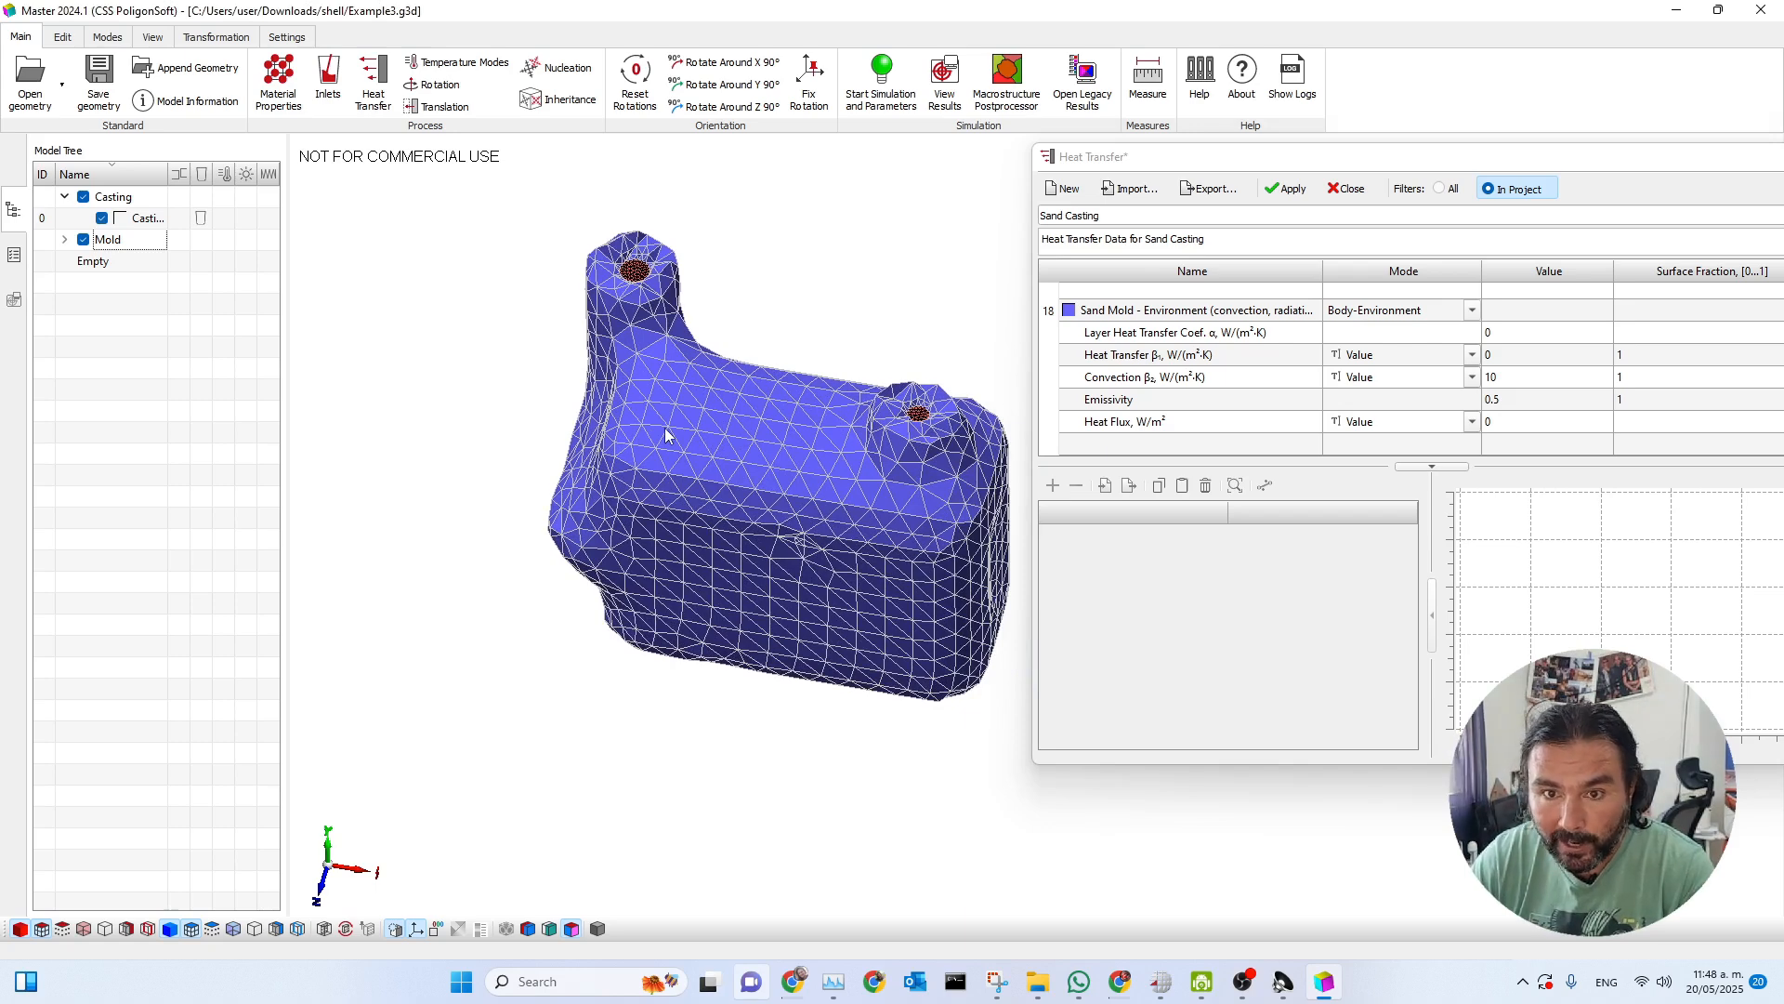
scroll(1223, 433, "up", 5)
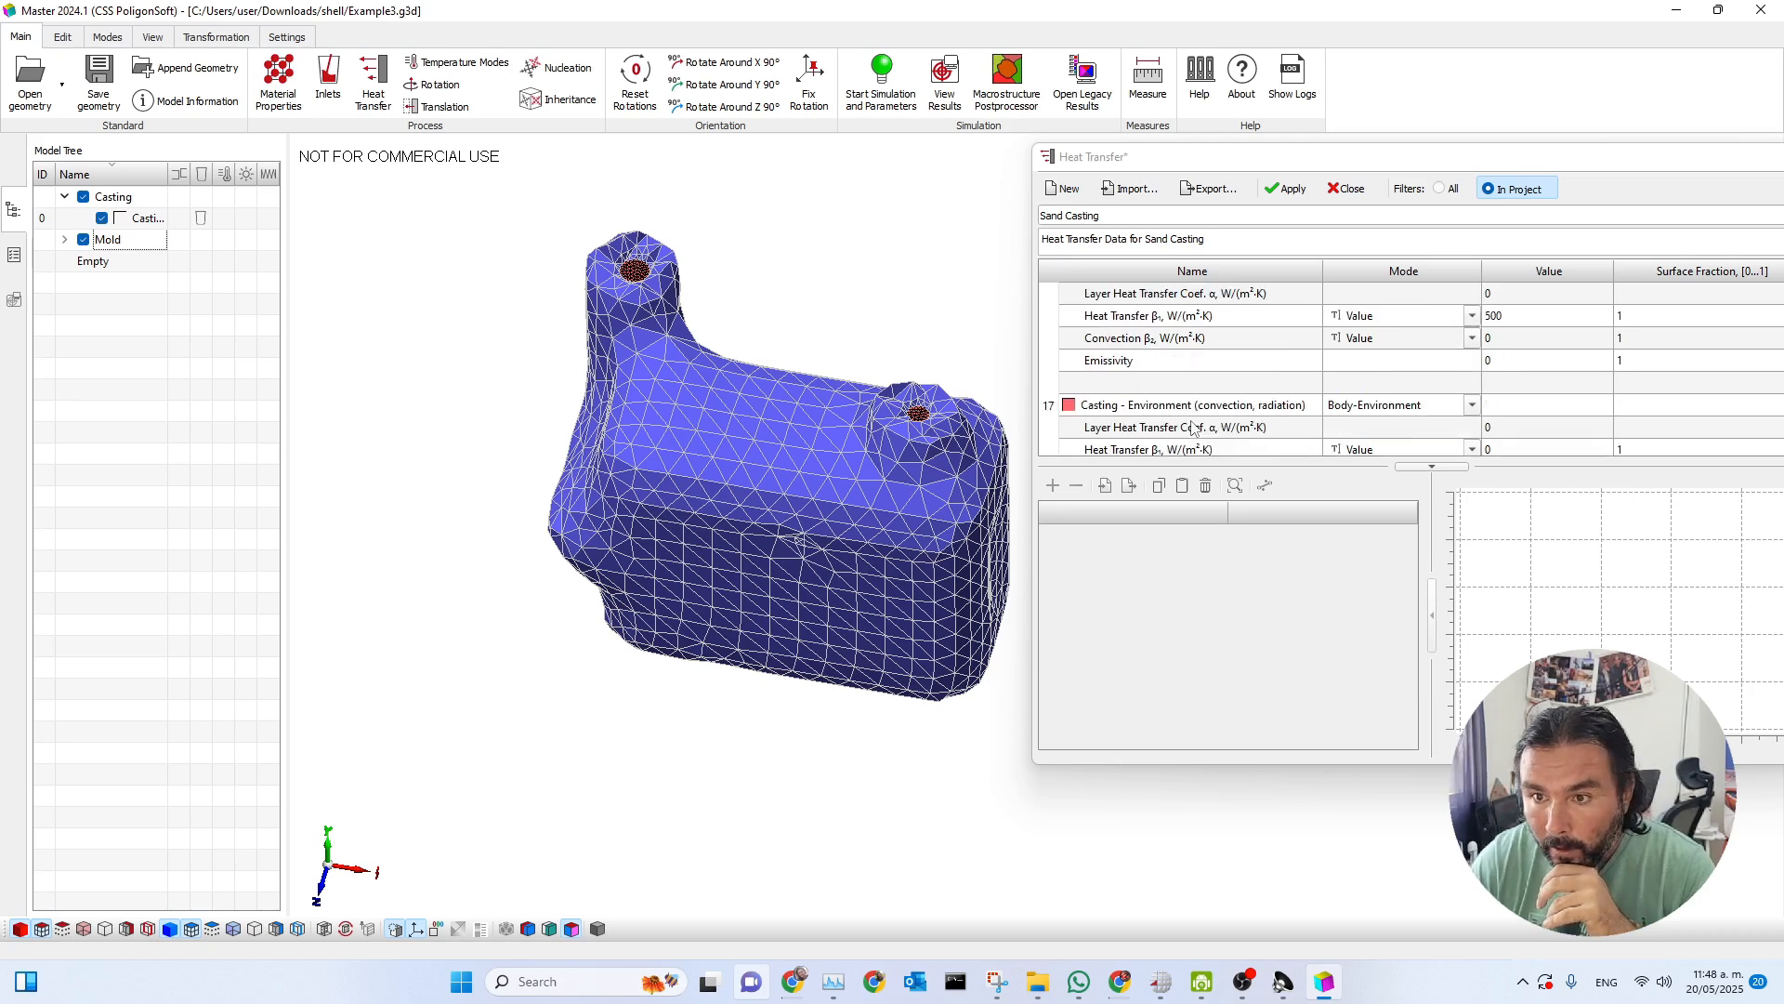
Show all heat transfer entries in the Sand Casting dataset and name entry 2 Sand-Sand.
left_click(1443, 190)
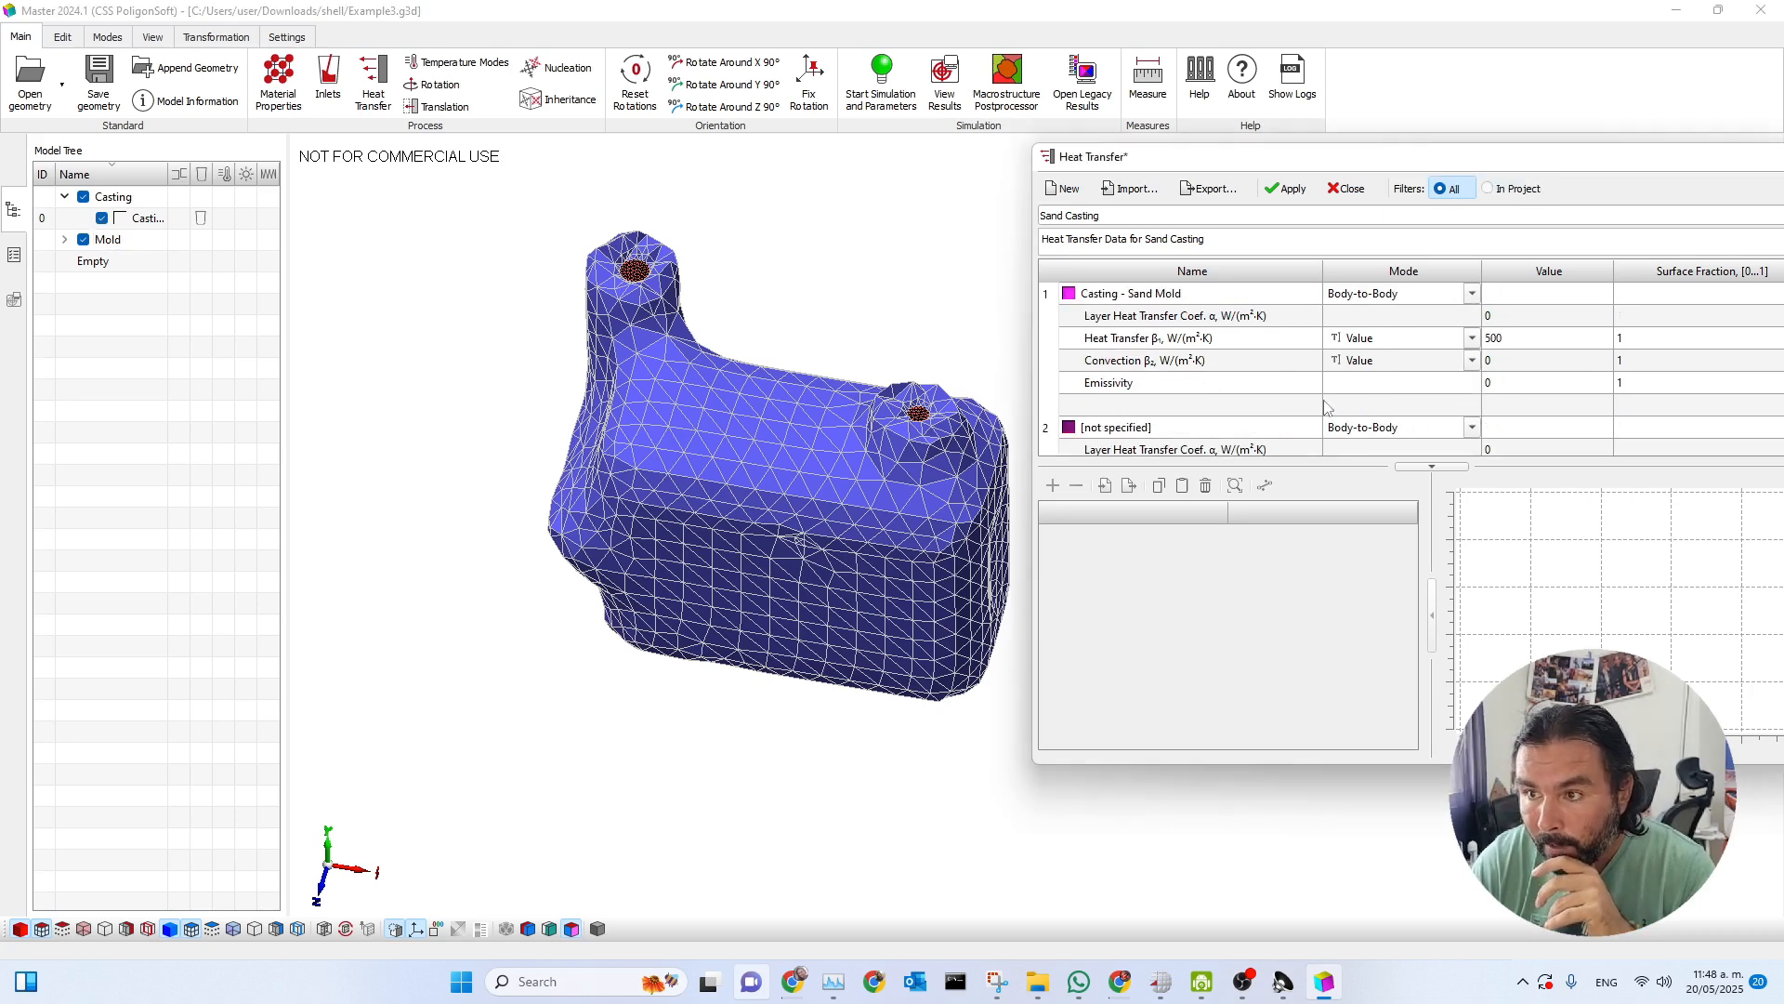
double_click(1168, 425)
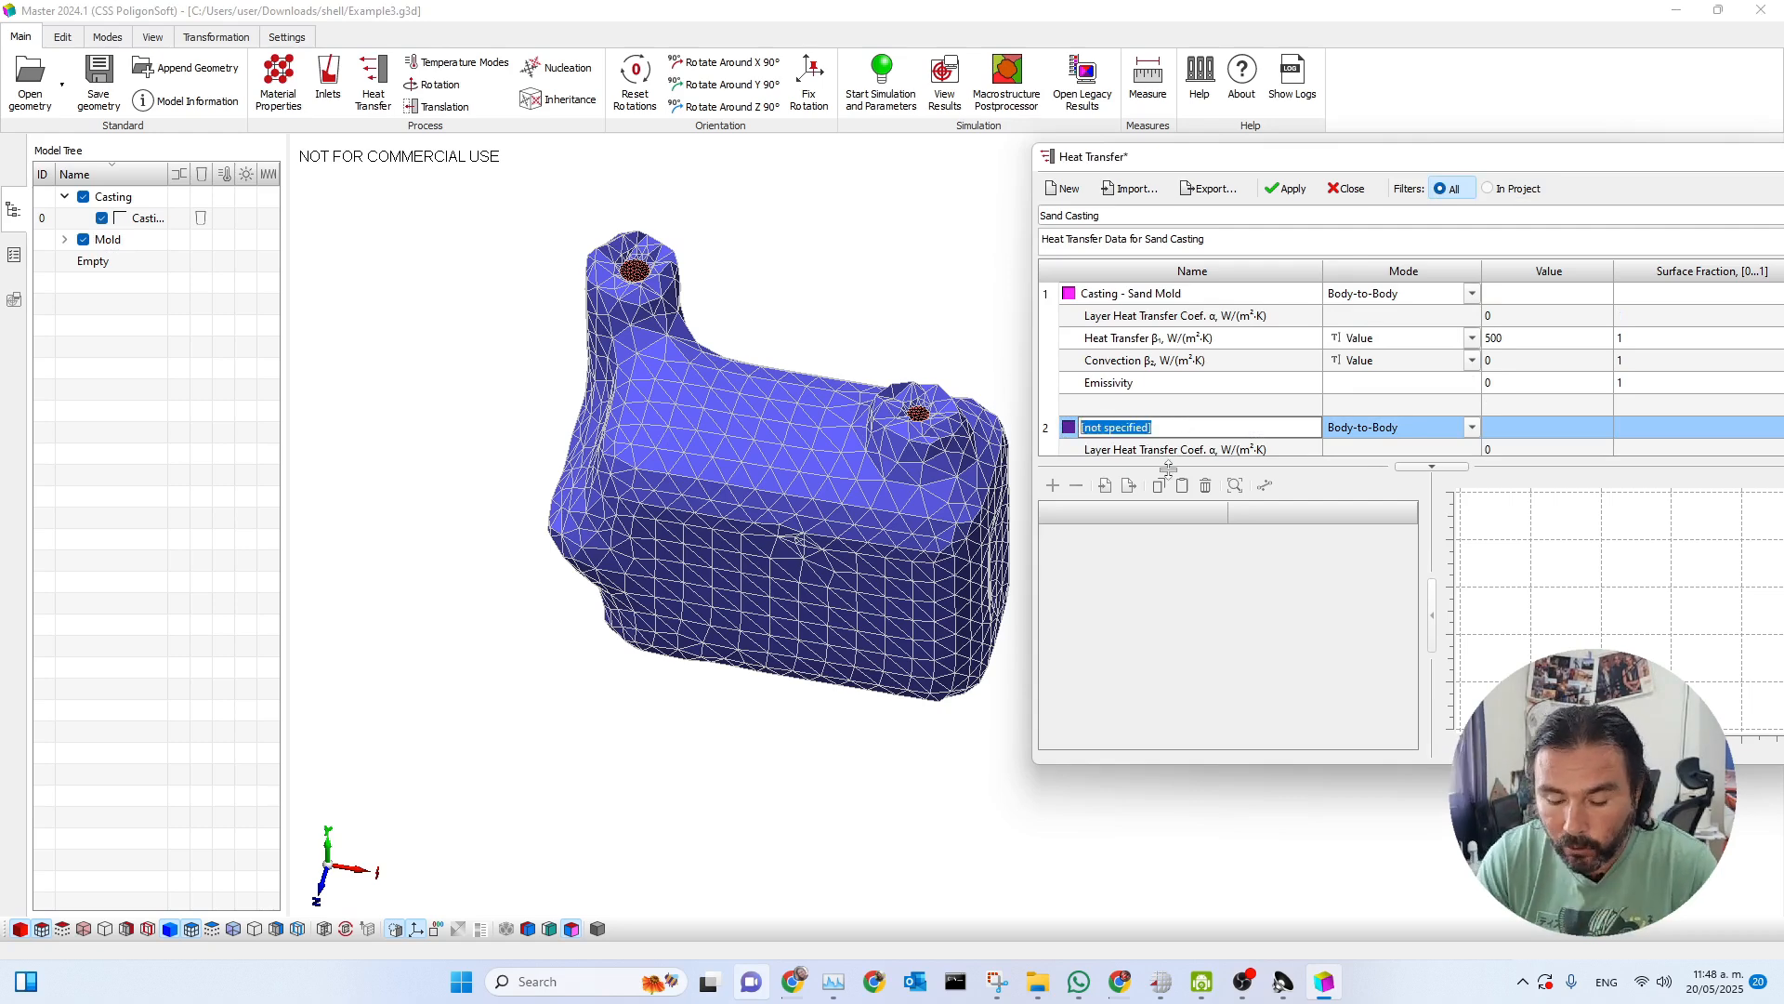
type("Sand-Sand")
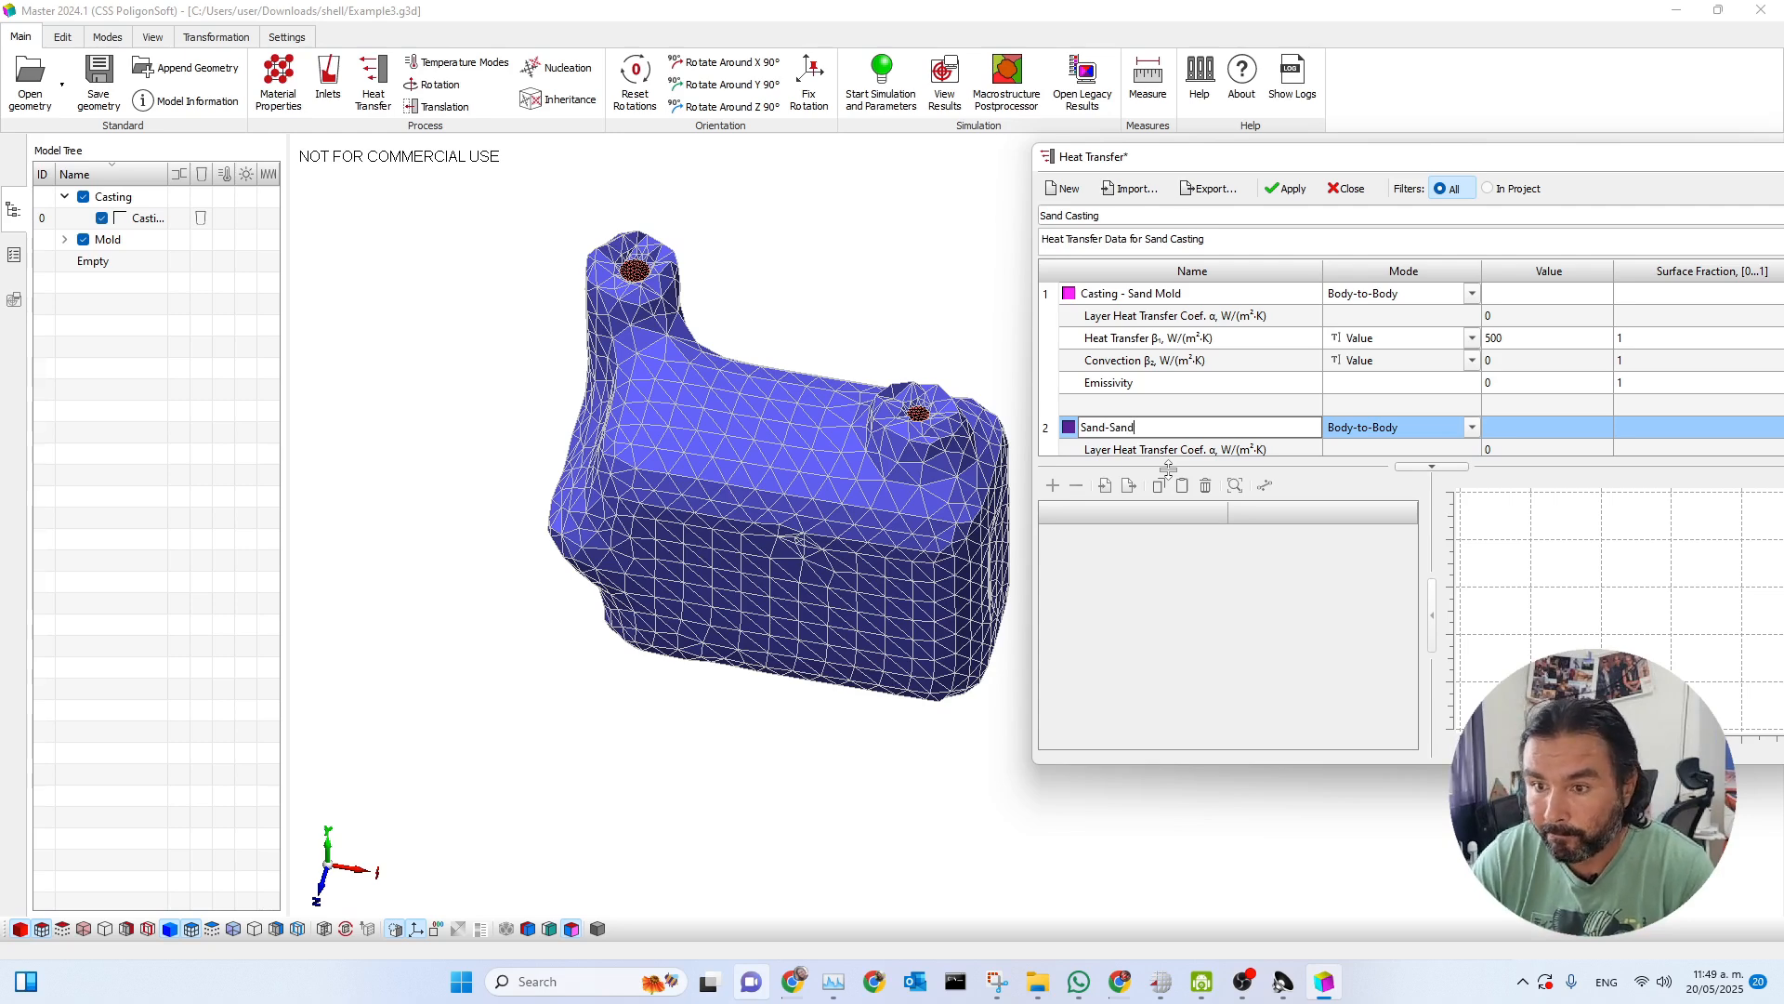
left_click(1565, 408)
Set the heat transfer coefficient of the Sand-Sand boundary to 10000 W/(m²·K).
scroll(1436, 409, "down", 1)
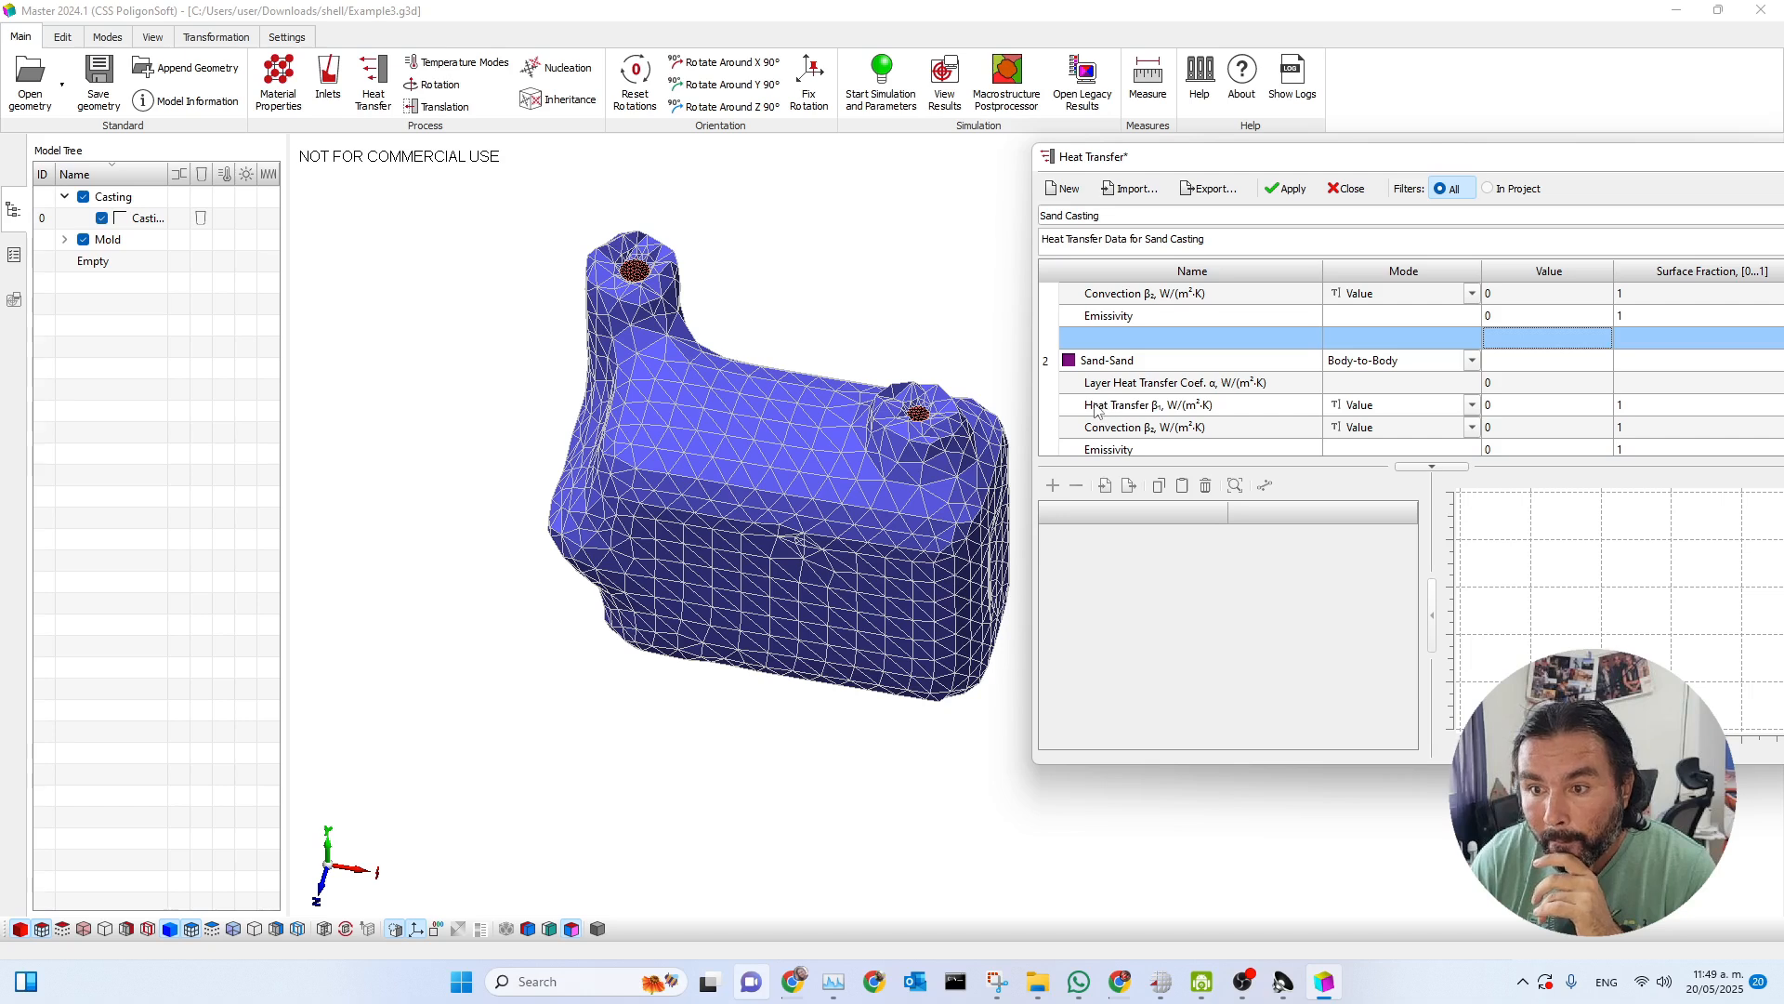
left_click(1098, 406)
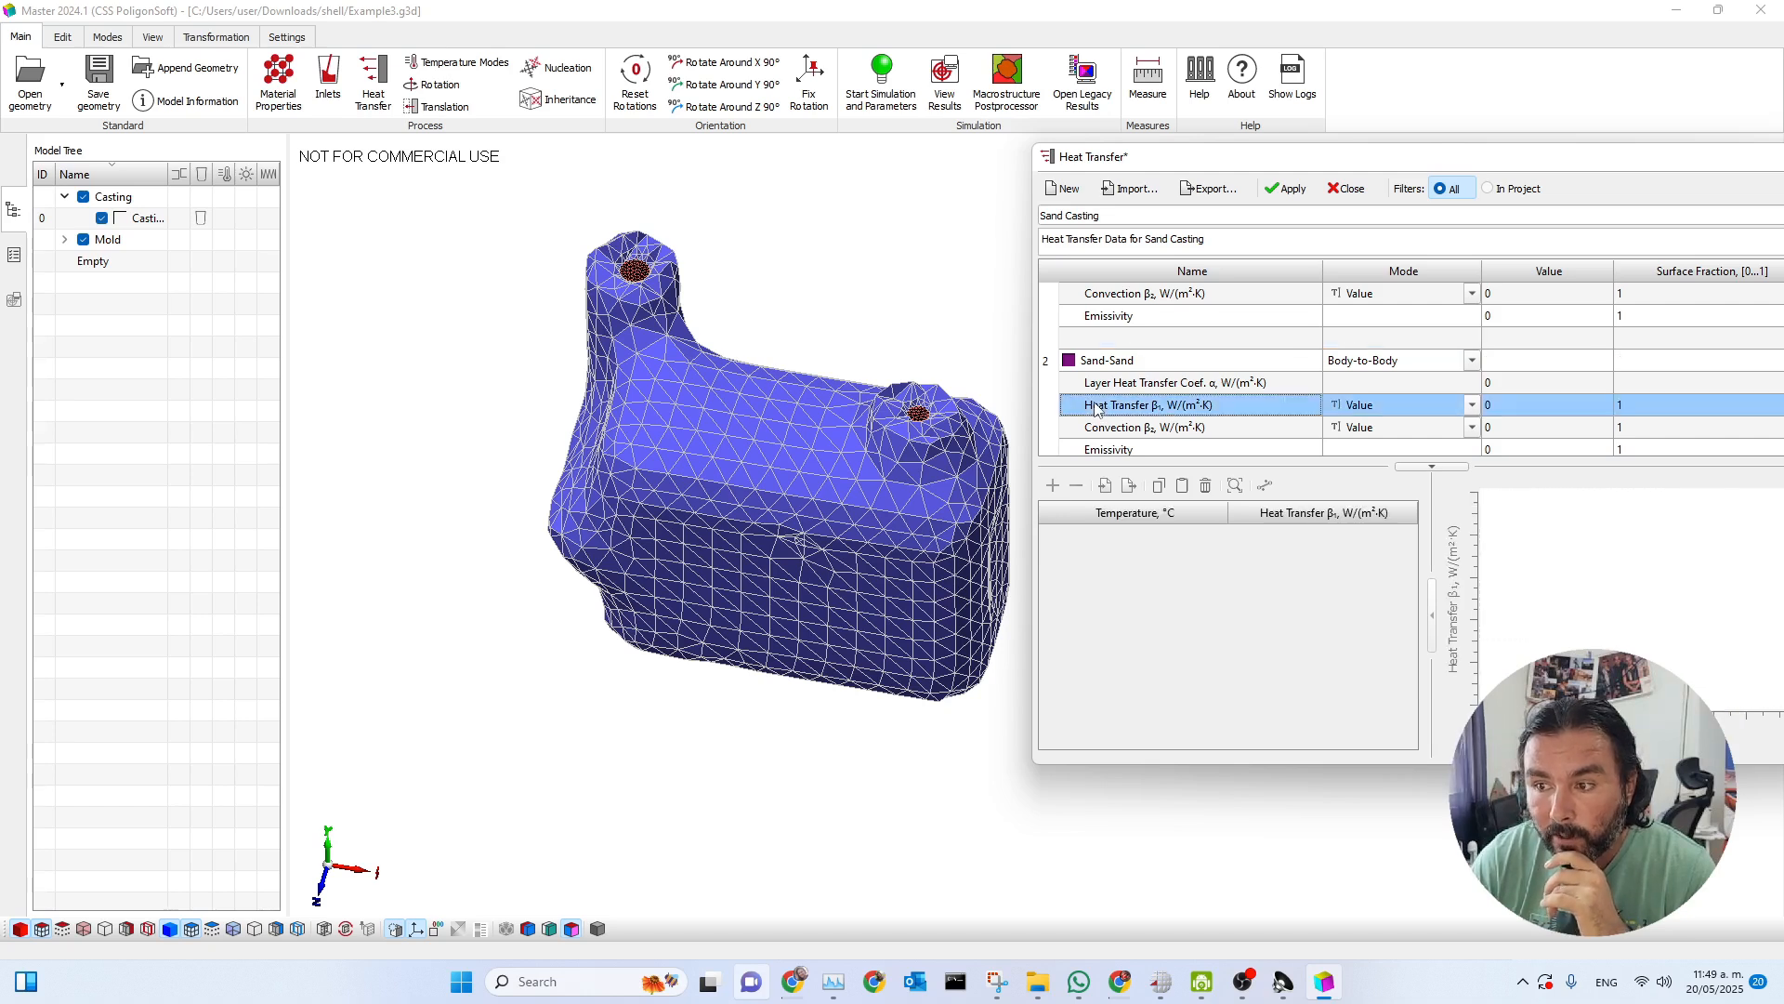
left_click(1522, 410)
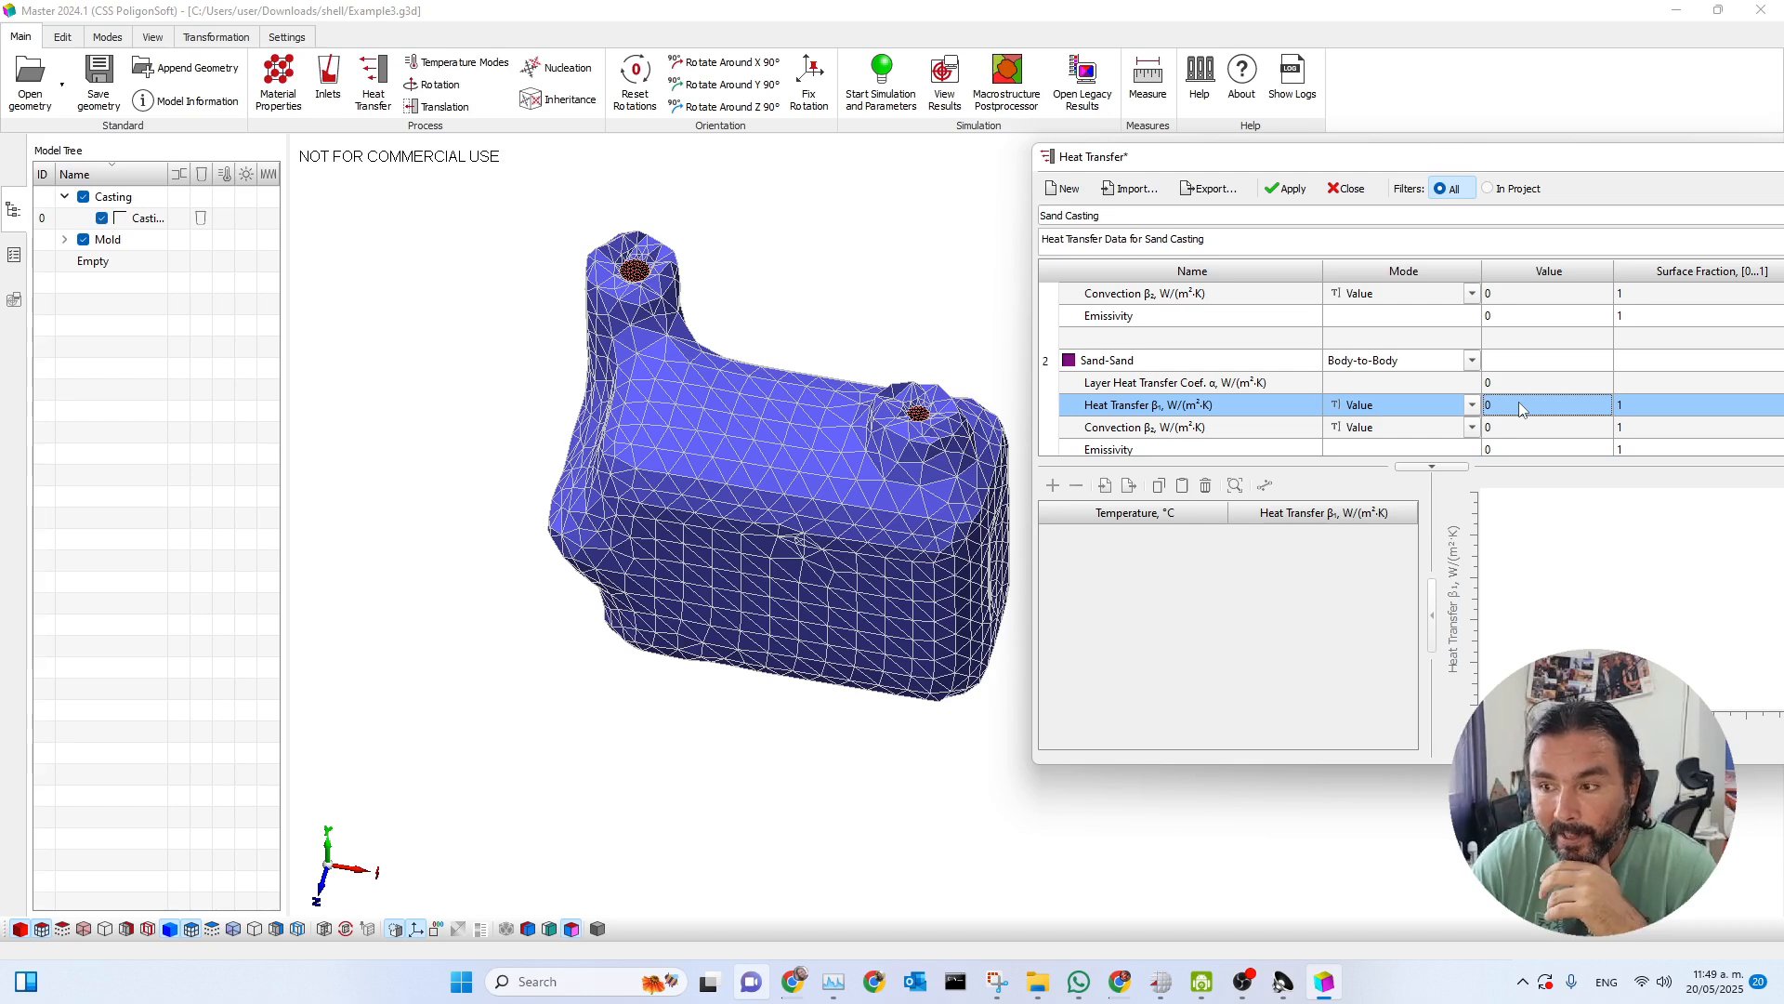
left_click(1521, 406)
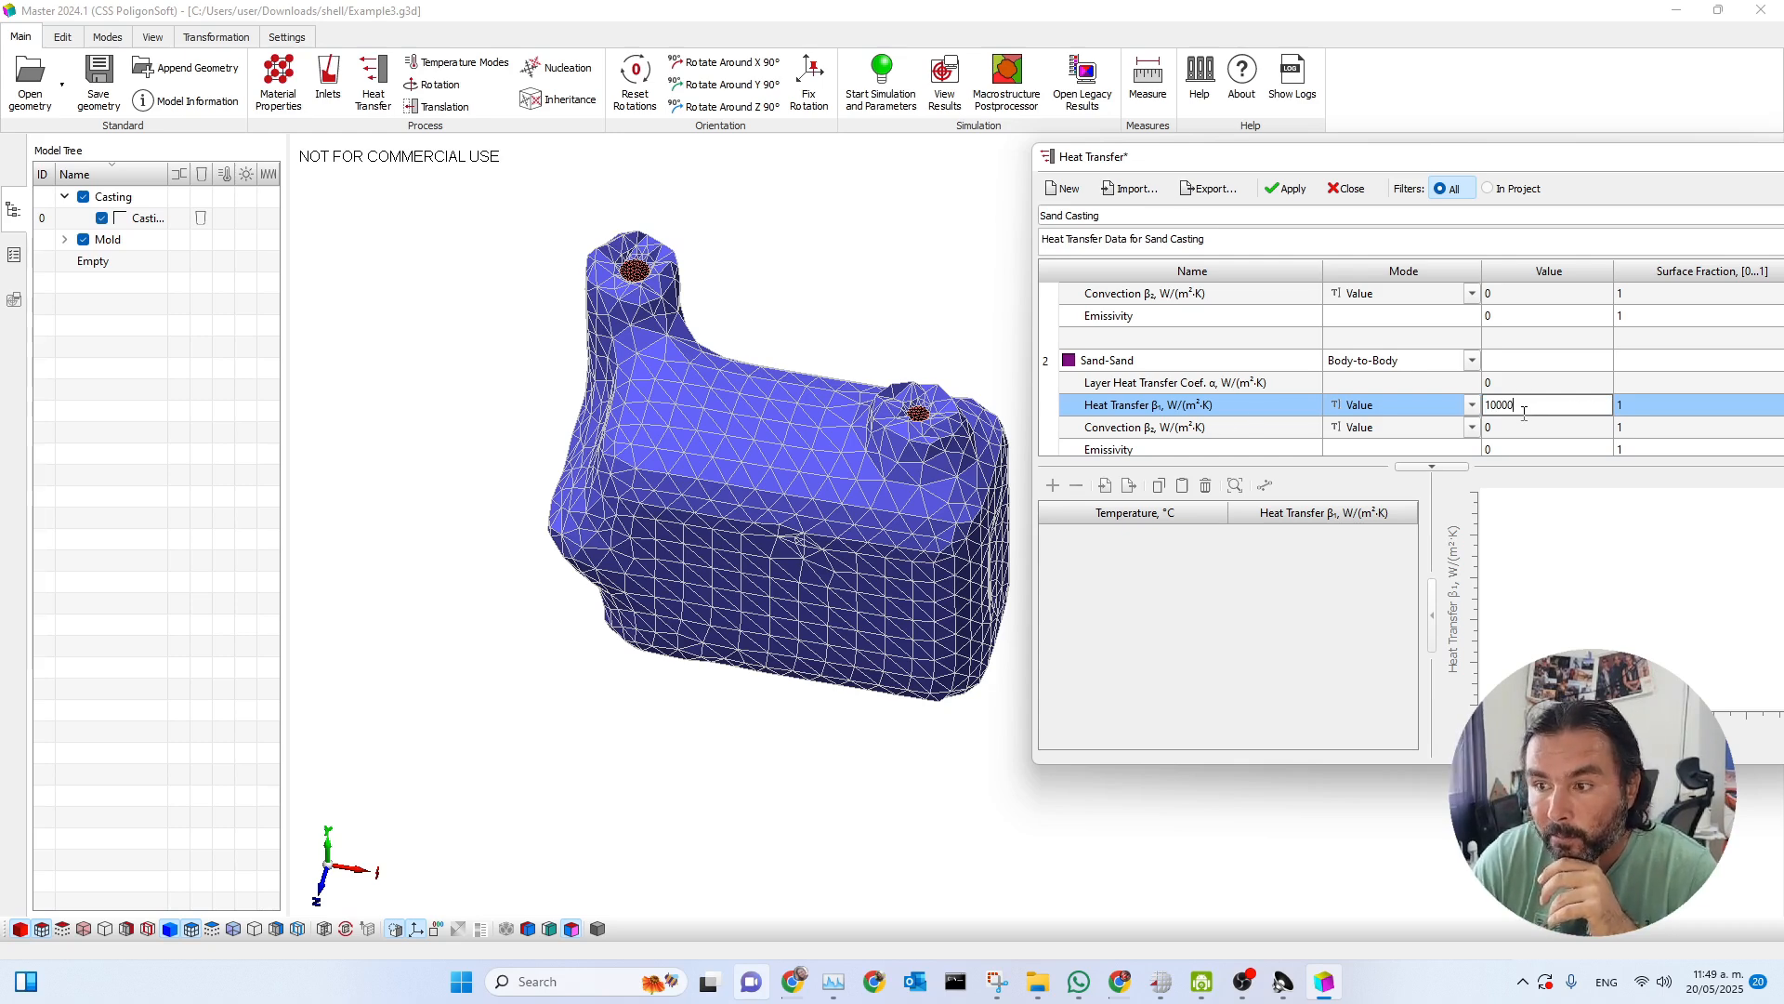
left_click(1311, 409)
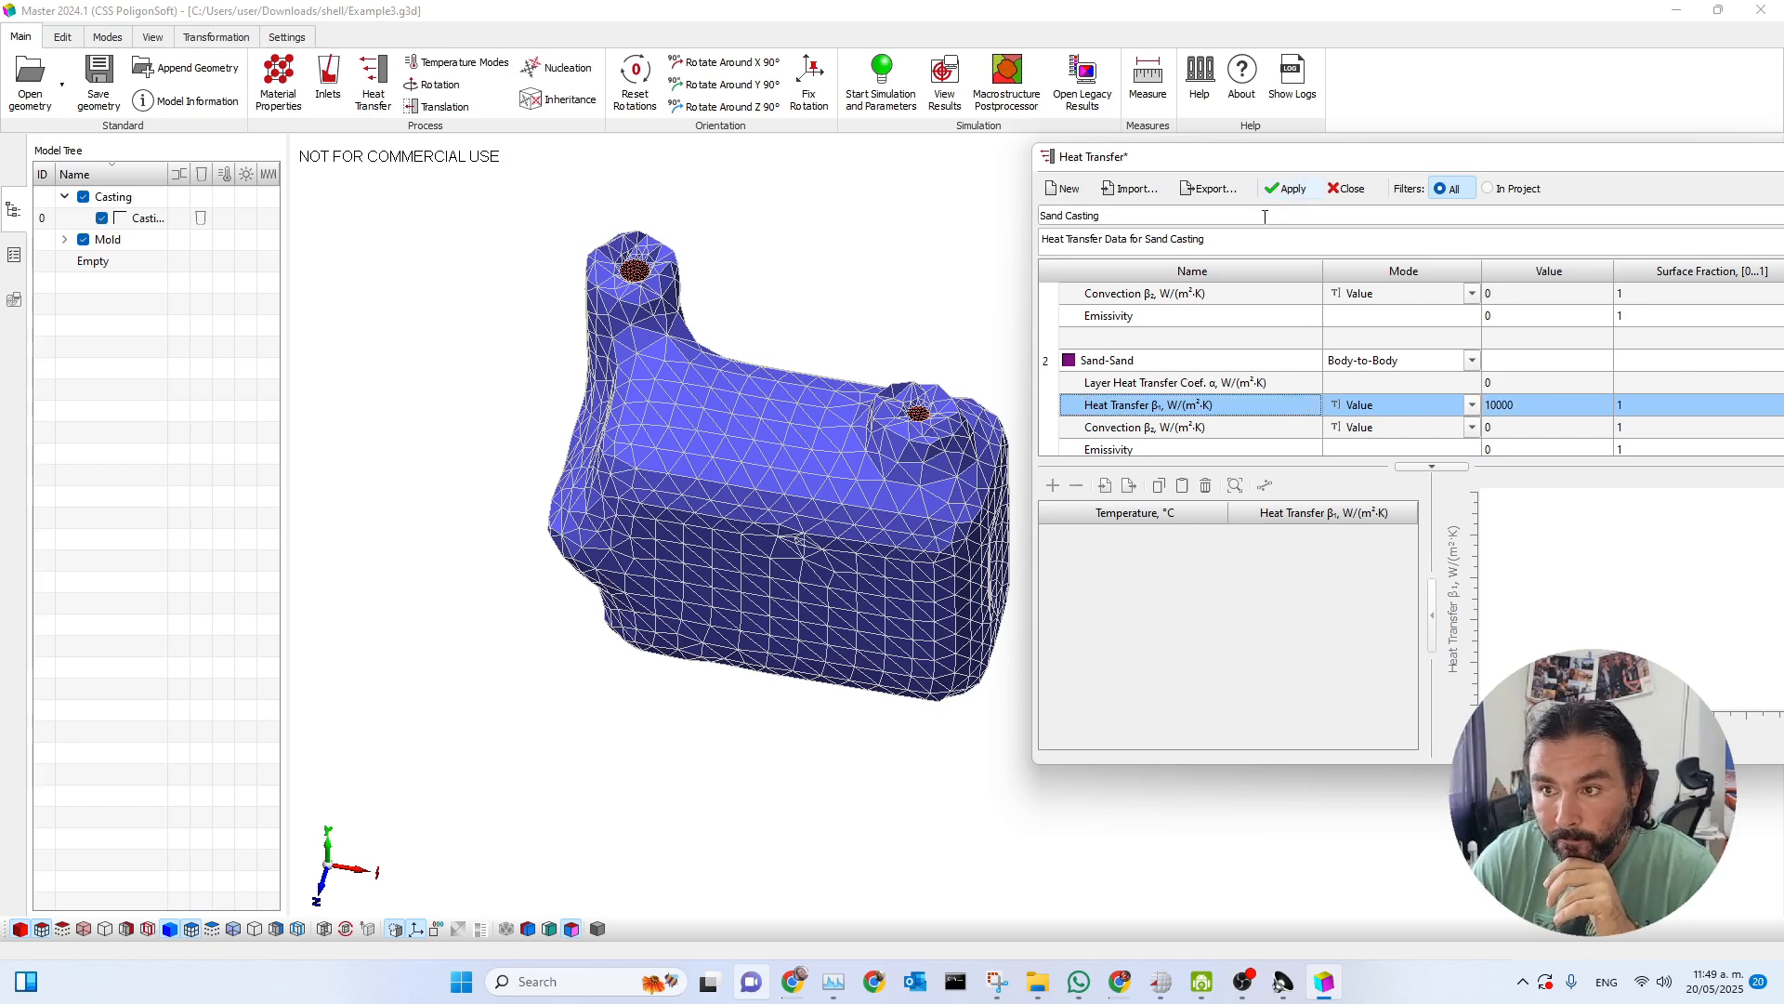
Select all mold boundaries with index 18, Sand Mold - Environment (convection, radiation).
left_click(65, 39)
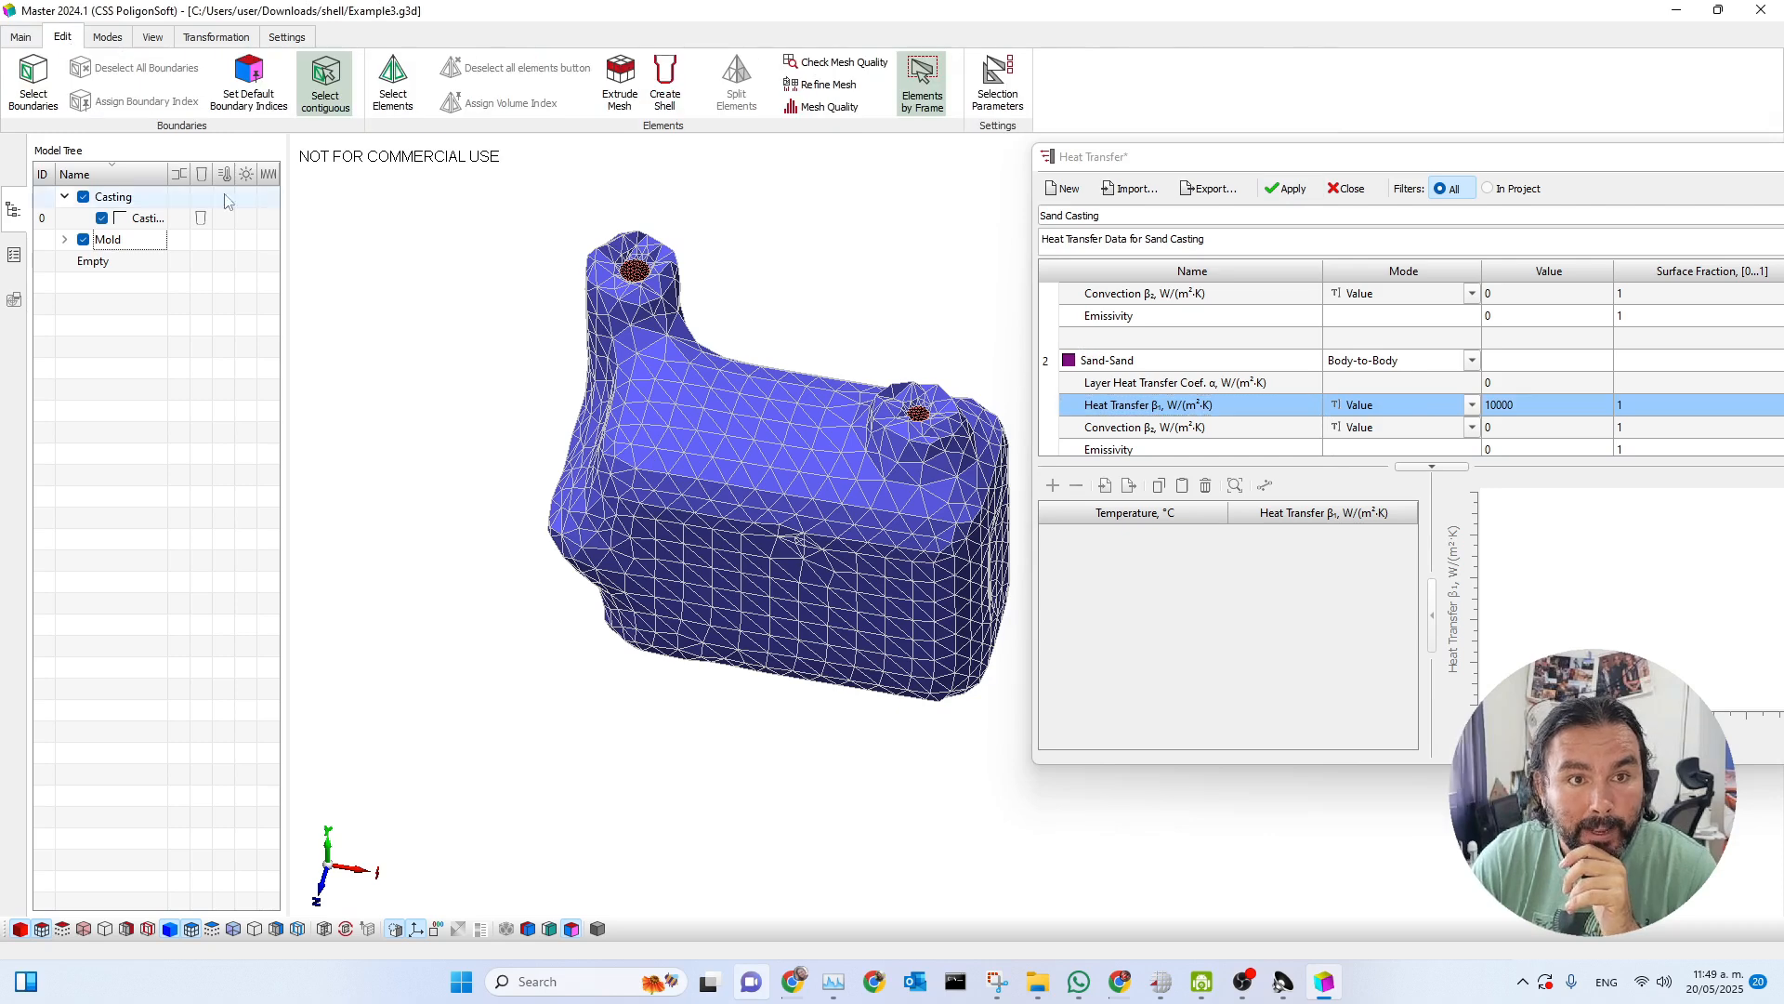
left_click(34, 82)
left_click_drag(864, 320, 1223, 295)
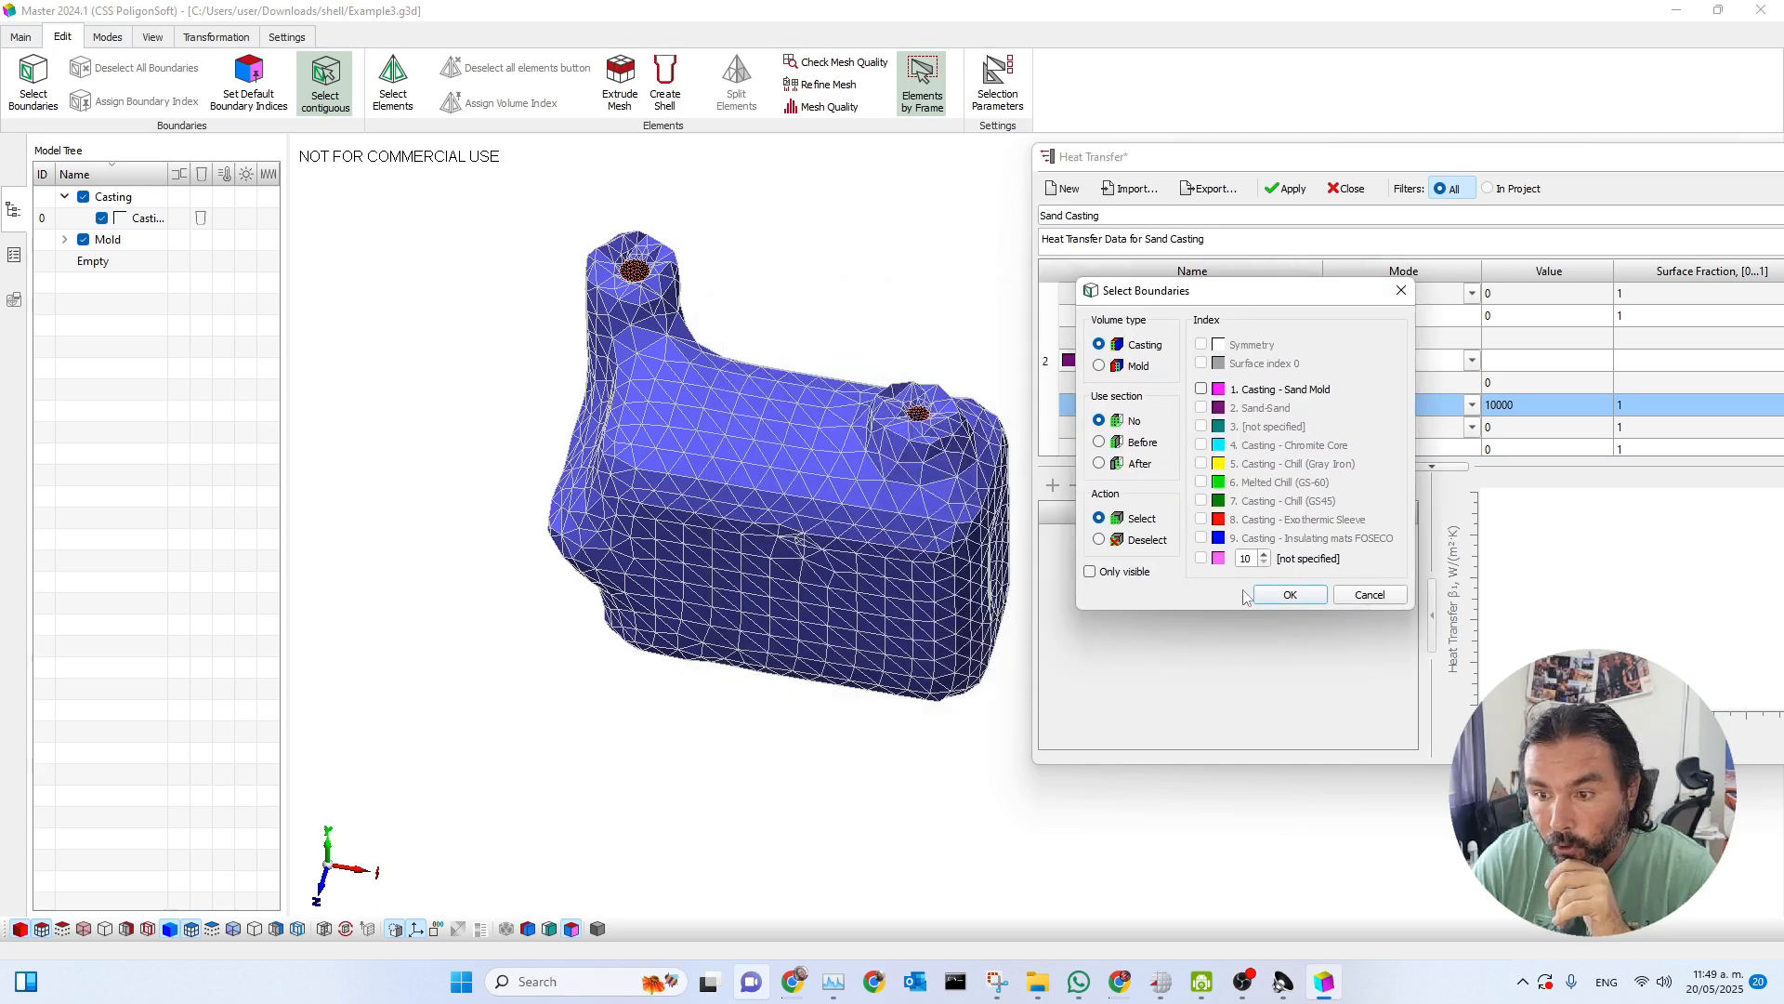
left_click(1099, 366)
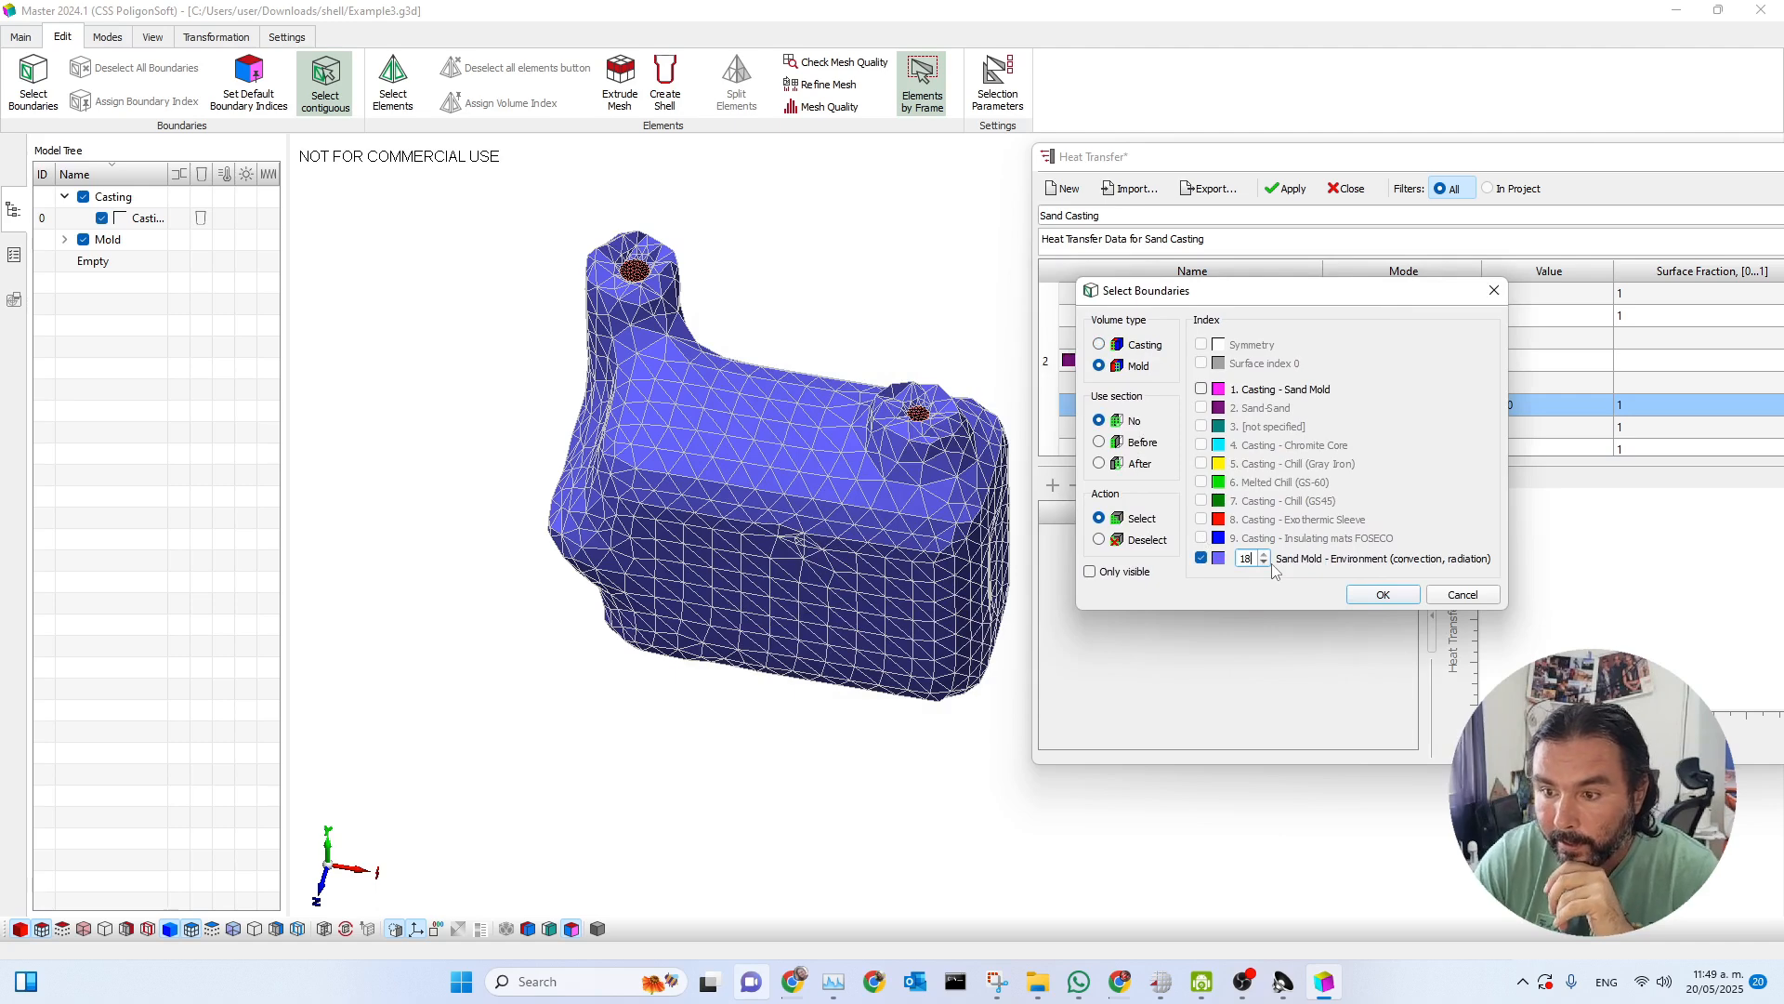
key("Return")
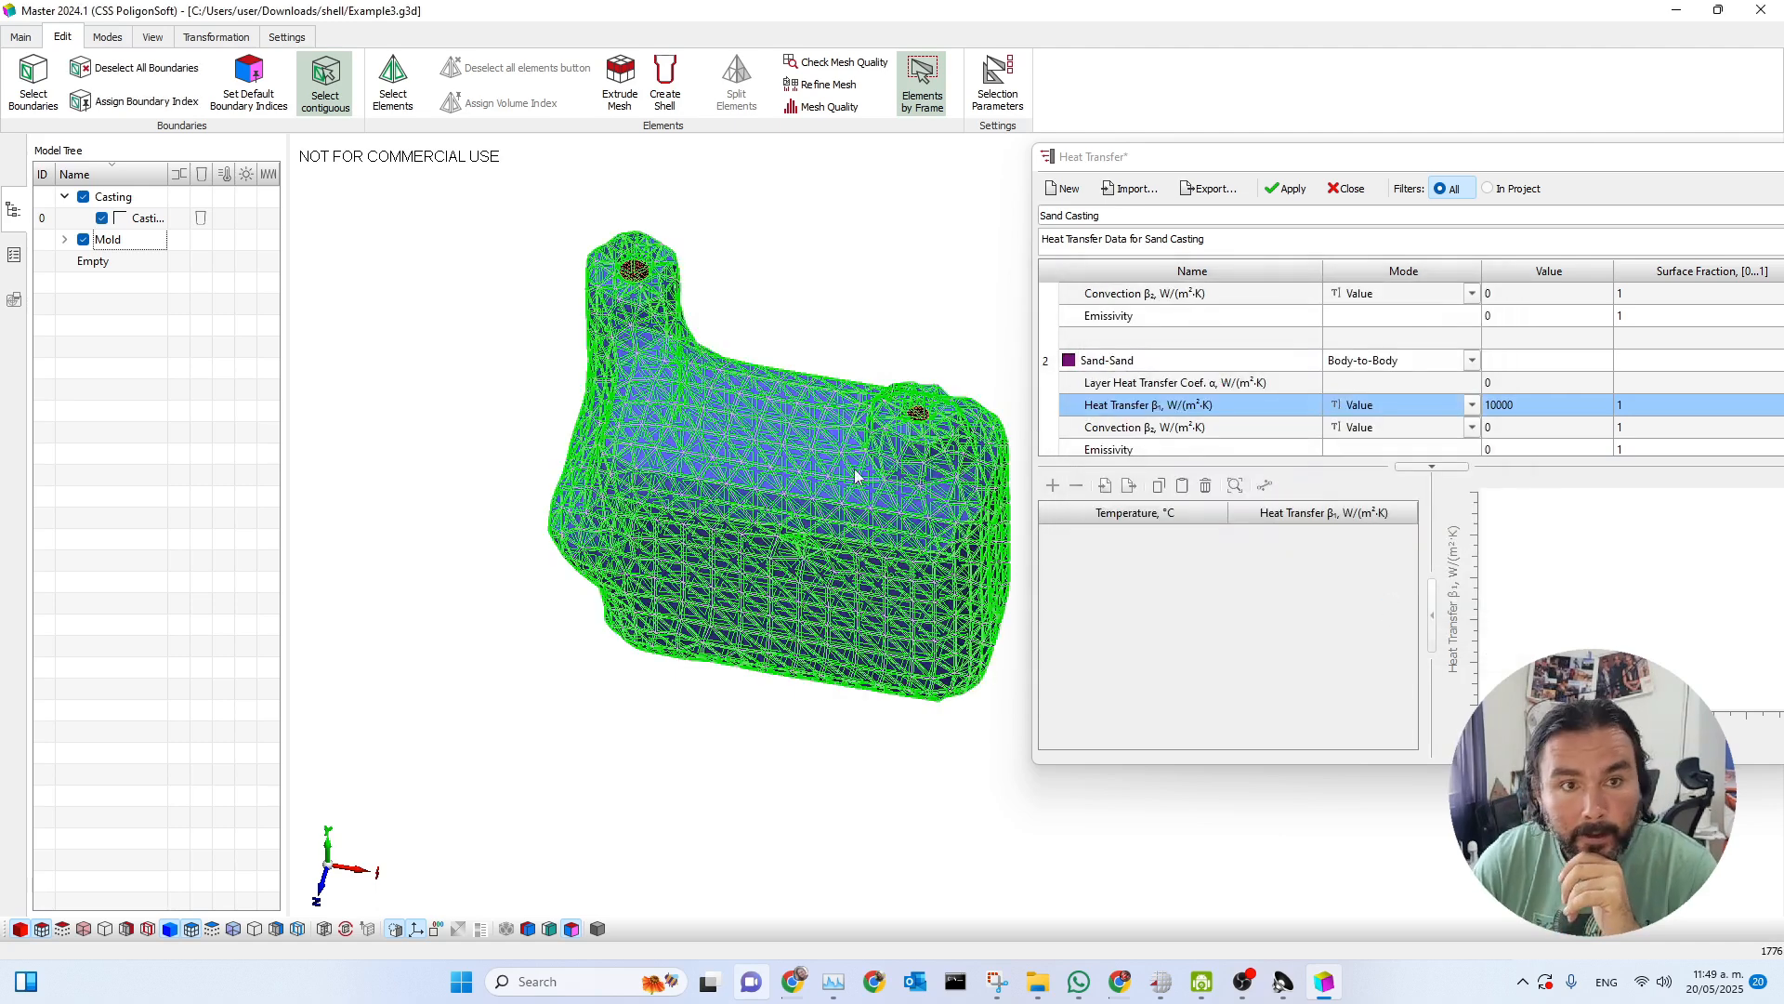
Assign surface index 2, Sand-Sand, to the selected outer mold boundaries.
left_click(110, 104)
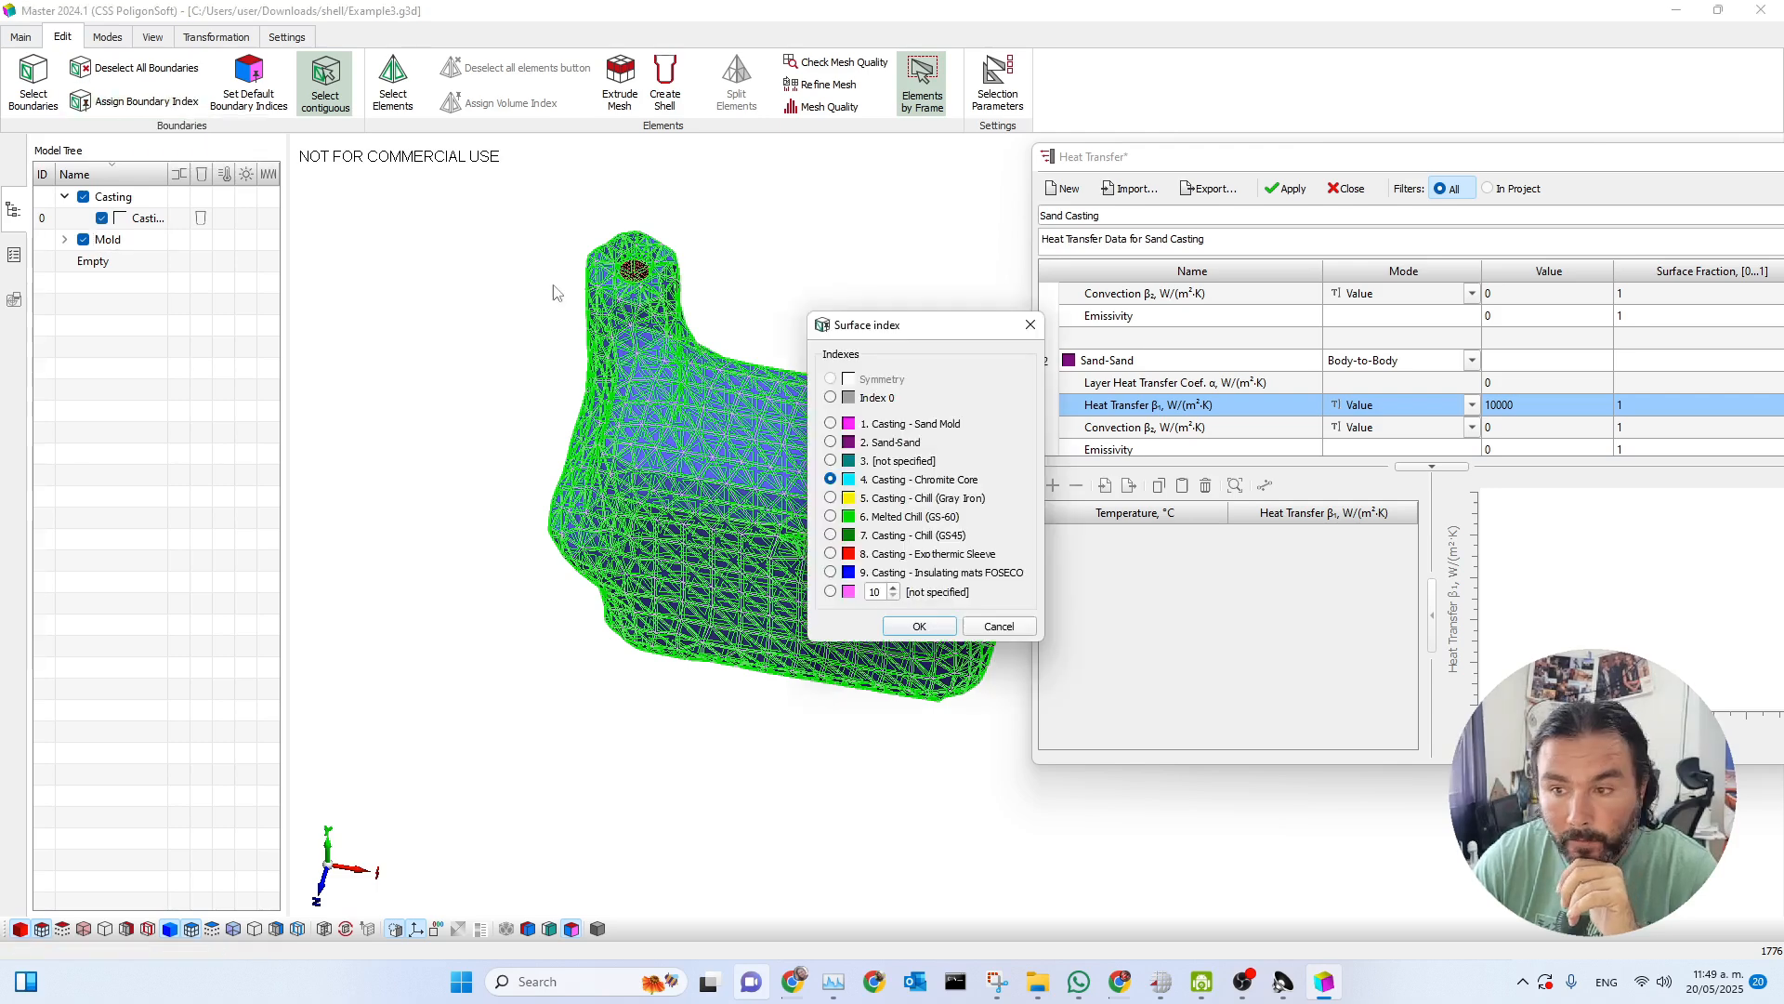
left_click(831, 442)
left_click(920, 626)
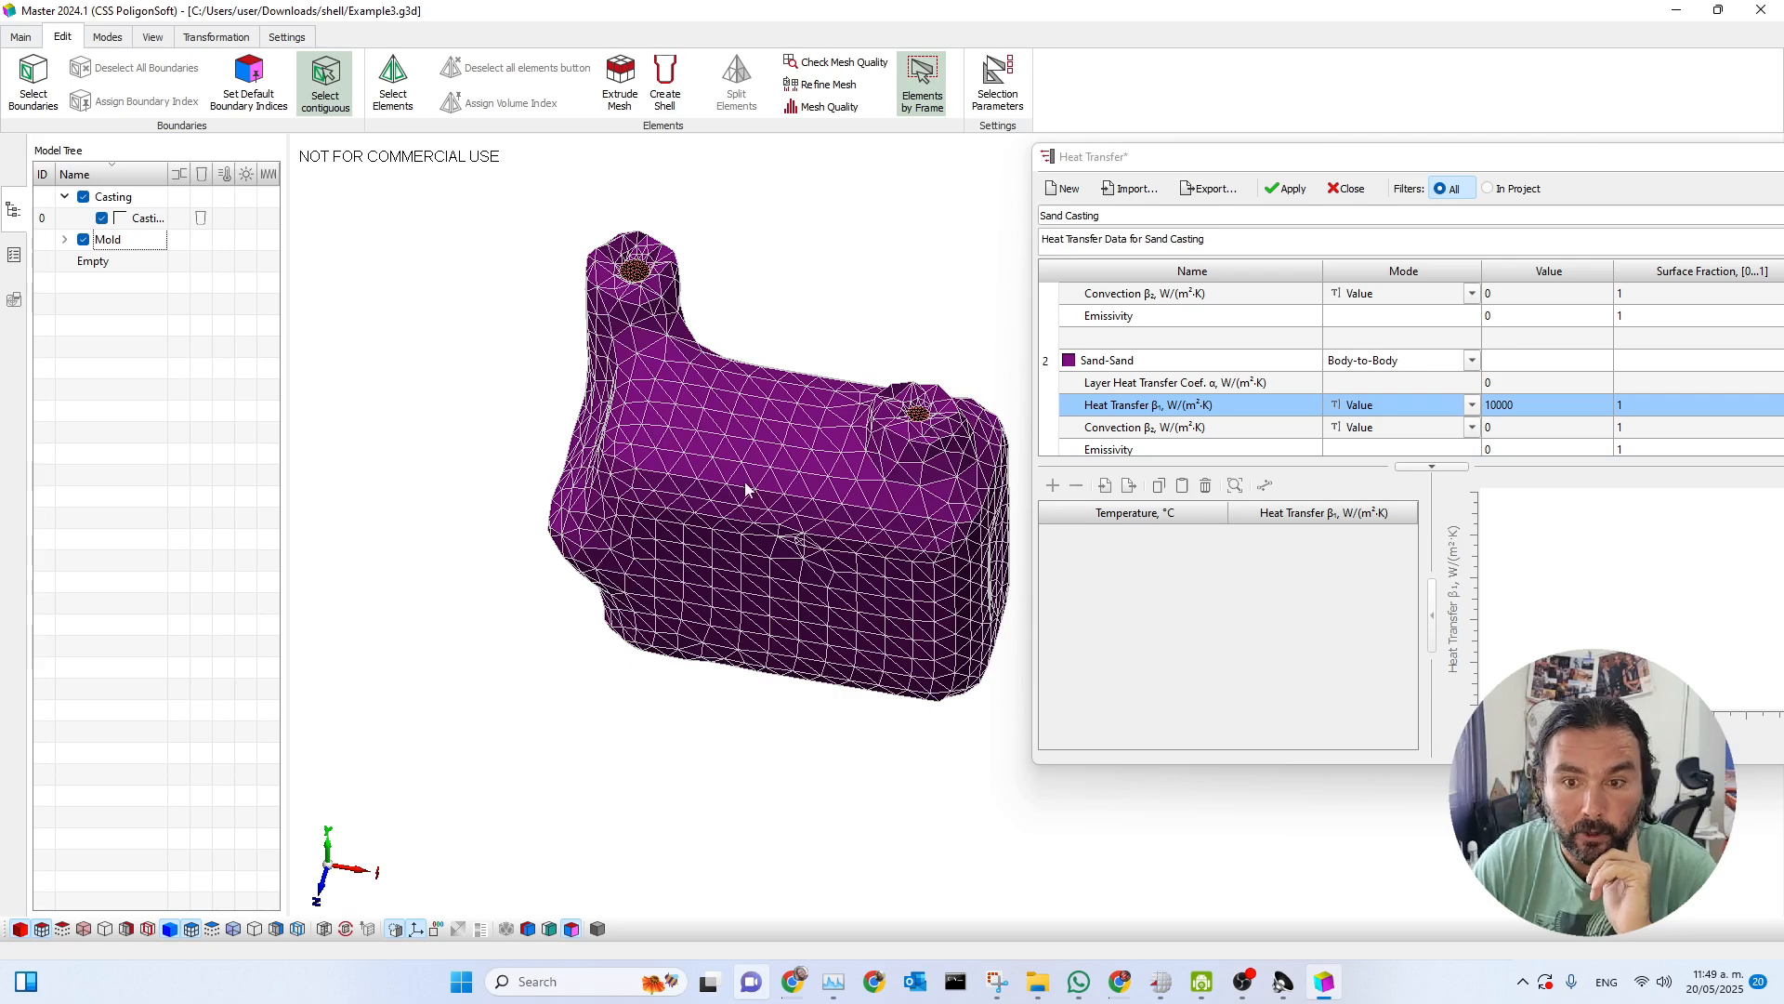
scroll(849, 529, "down", 1)
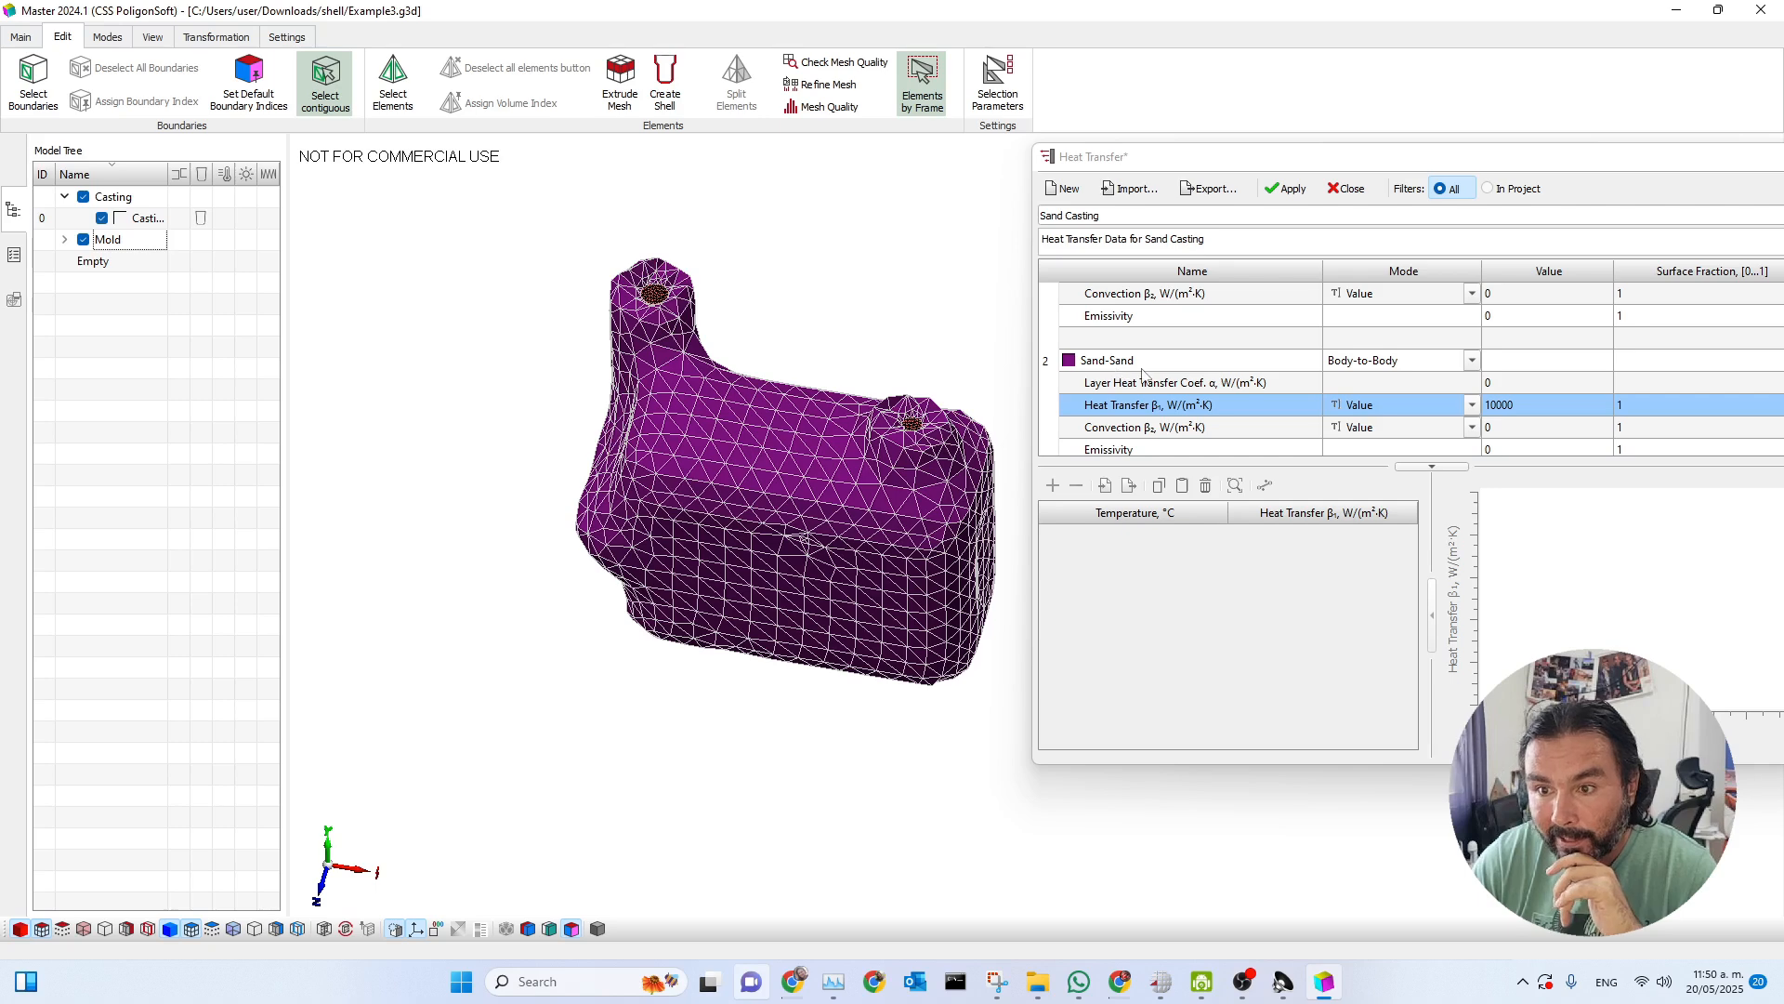
Display the project data overview, then apply the heat transfer dataset and close its window.
left_click(13, 254)
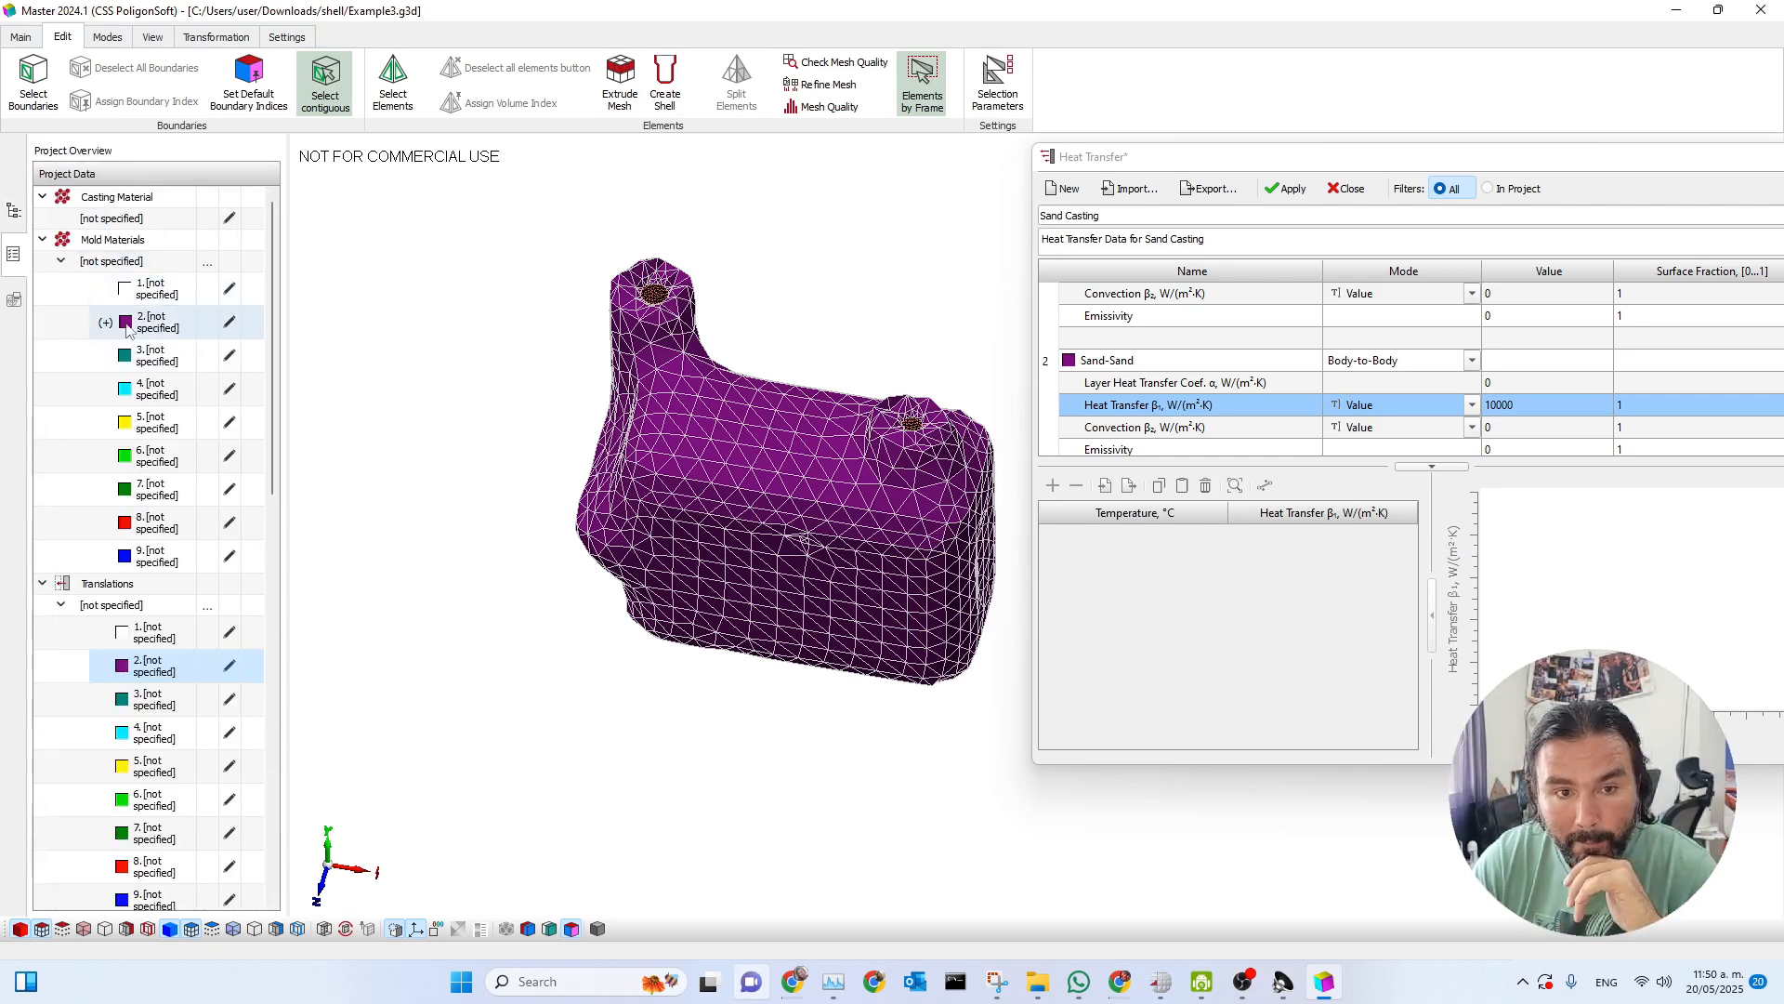
left_click(1287, 189)
left_click(1347, 189)
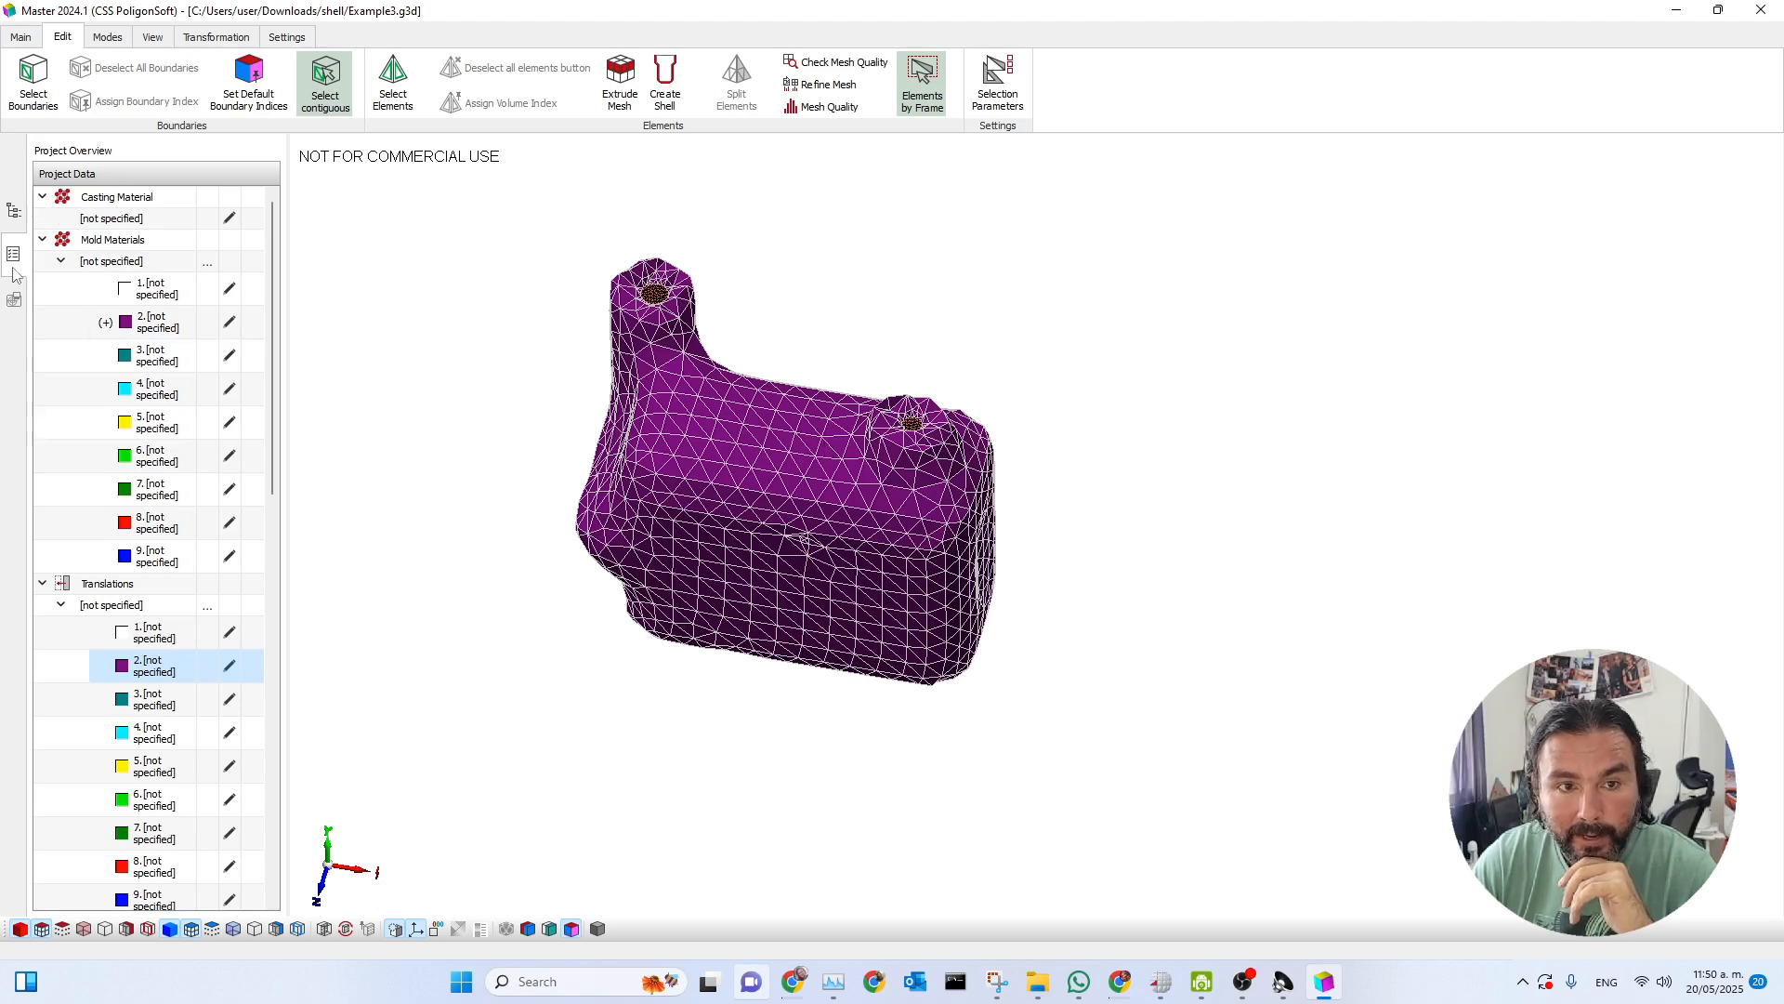
Import 400-15 SG from the Iron folder of the database as the casting material and apply it.
left_click(228, 217)
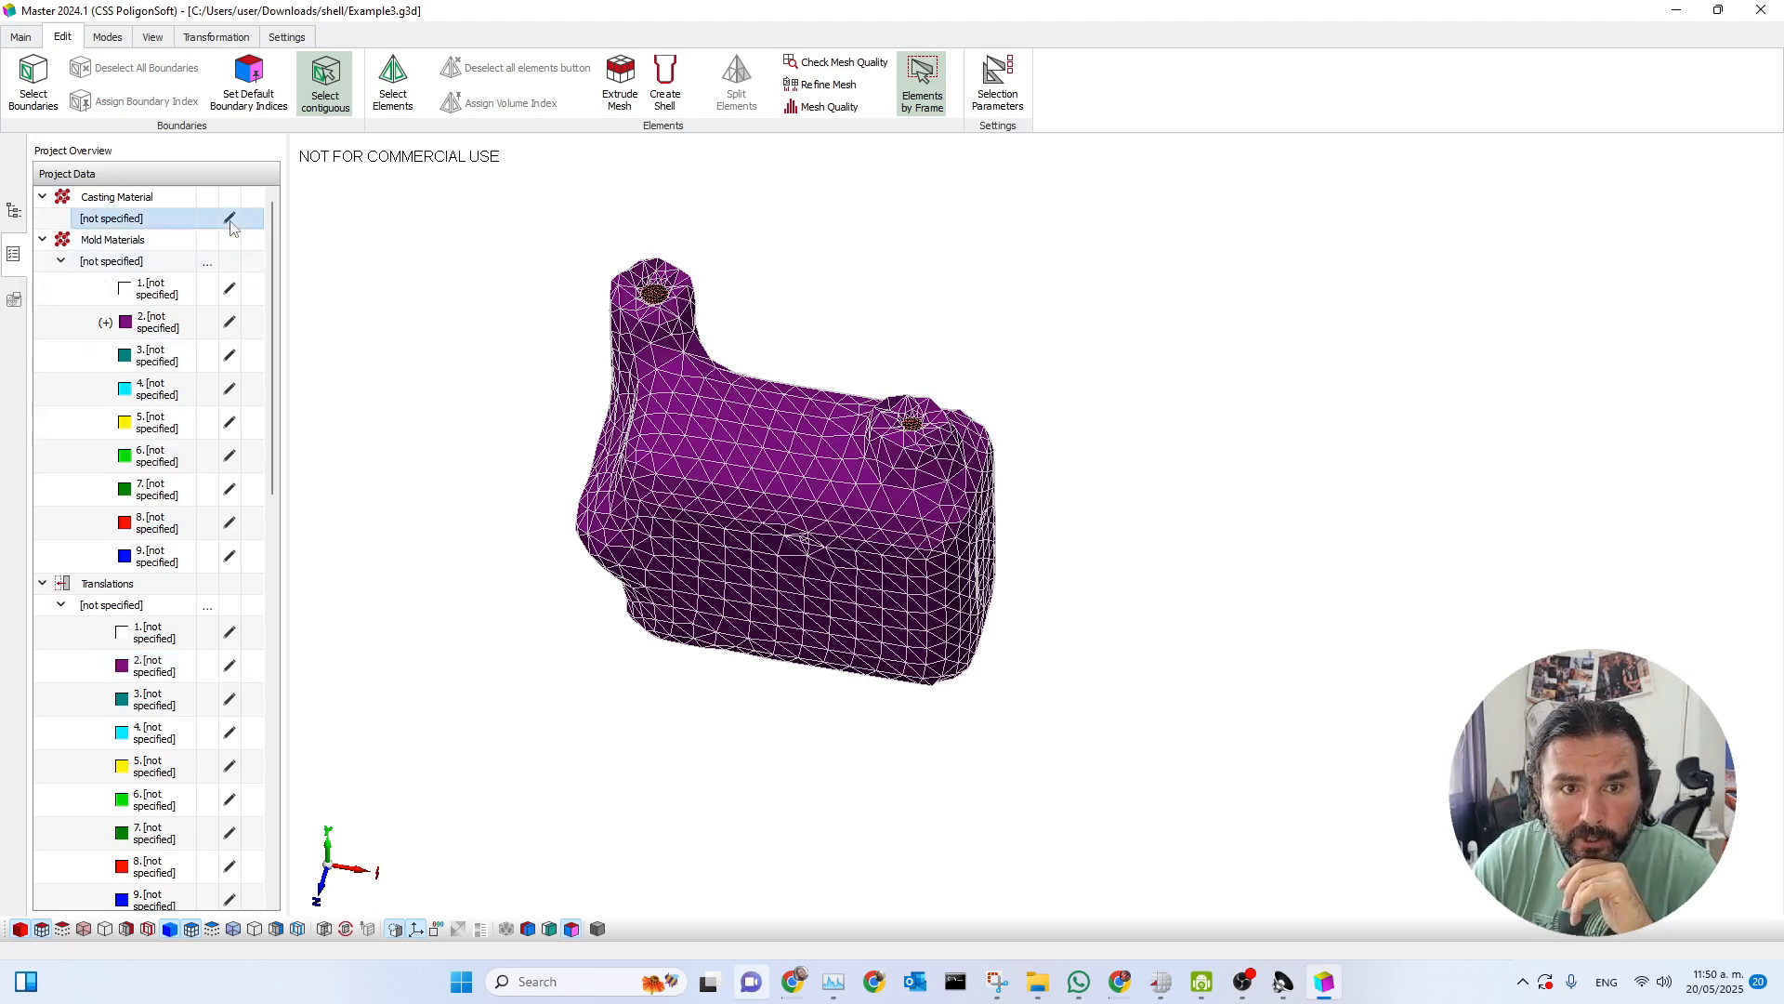
left_click_drag(757, 167, 1118, 200)
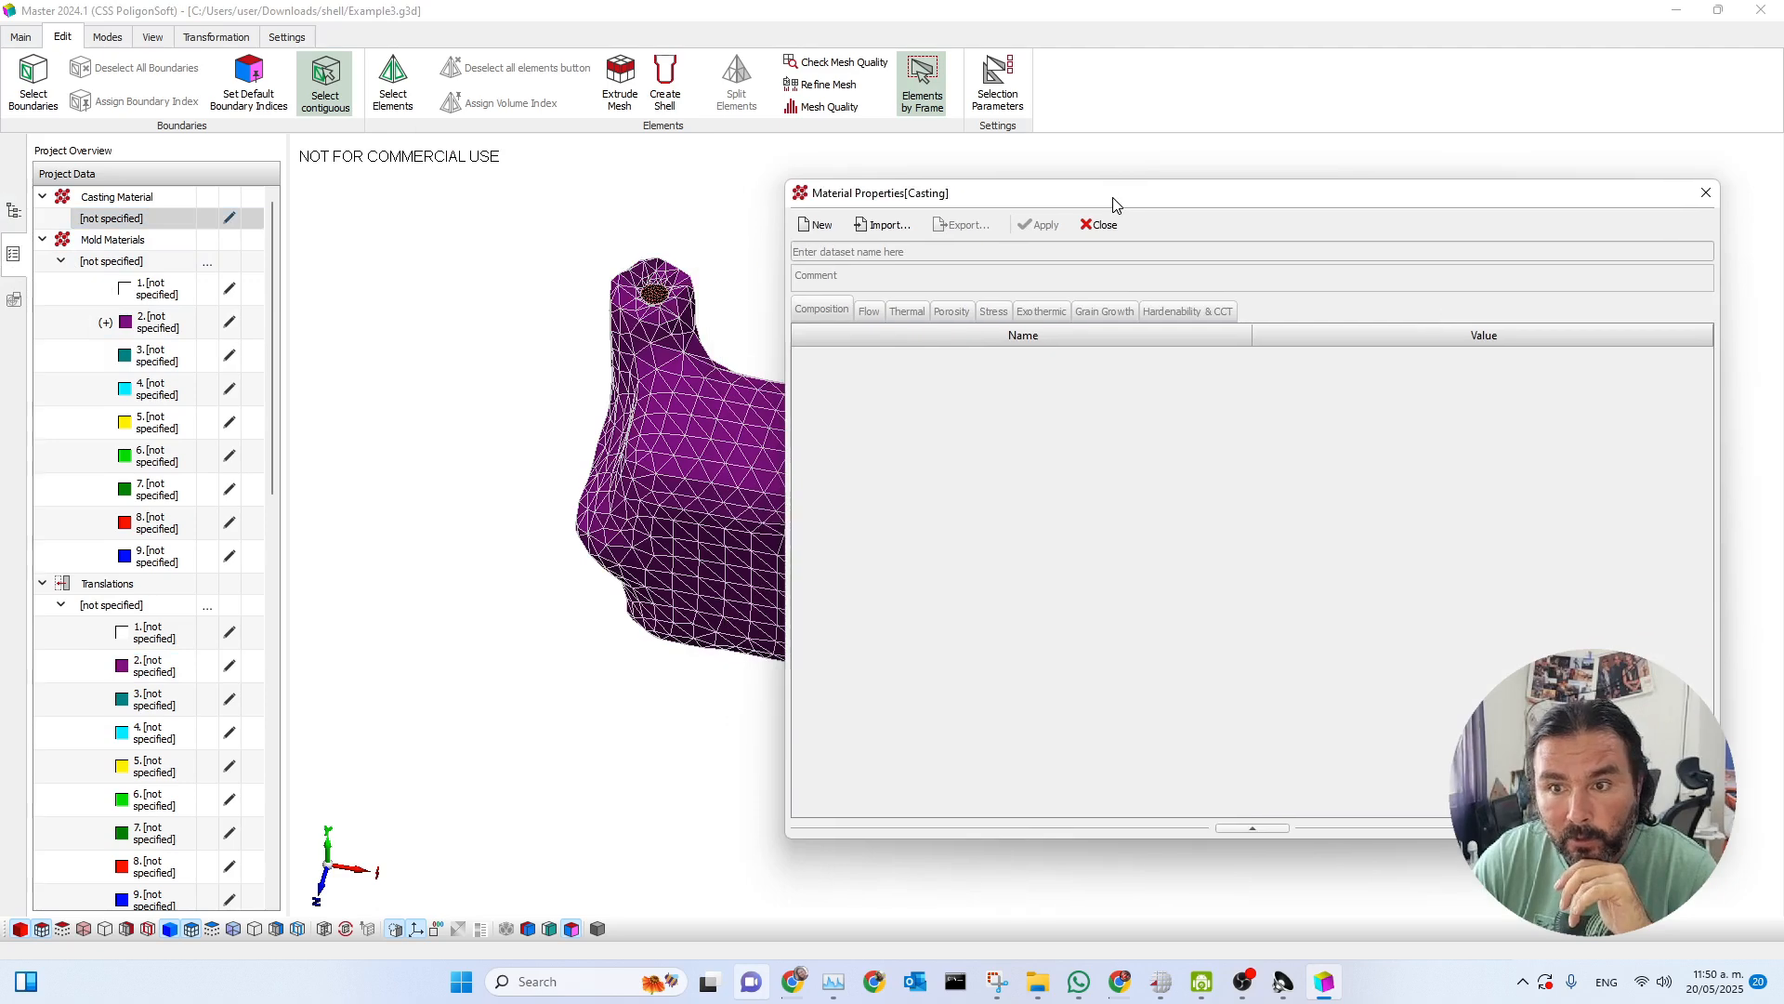
left_click(890, 227)
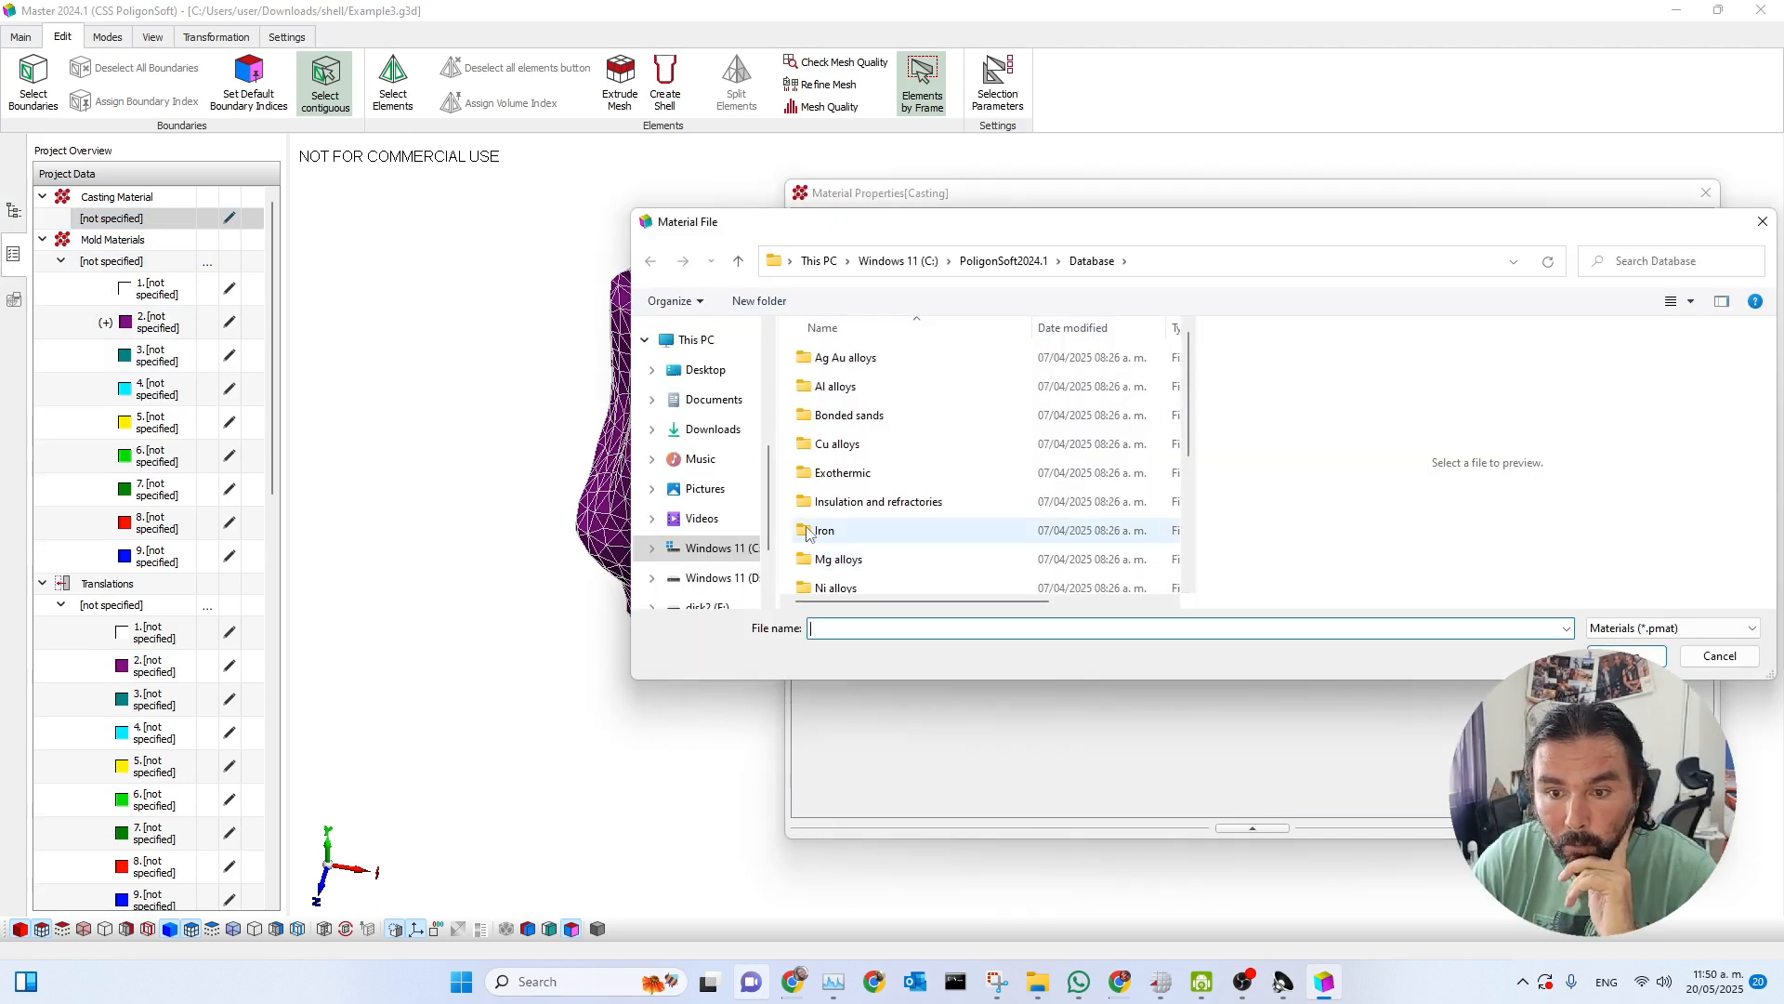
mouse_move(1109, 234)
left_mouse_down()
mouse_move(1188, 211)
mouse_move(1133, 221)
left_mouse_up()
left_click(934, 335)
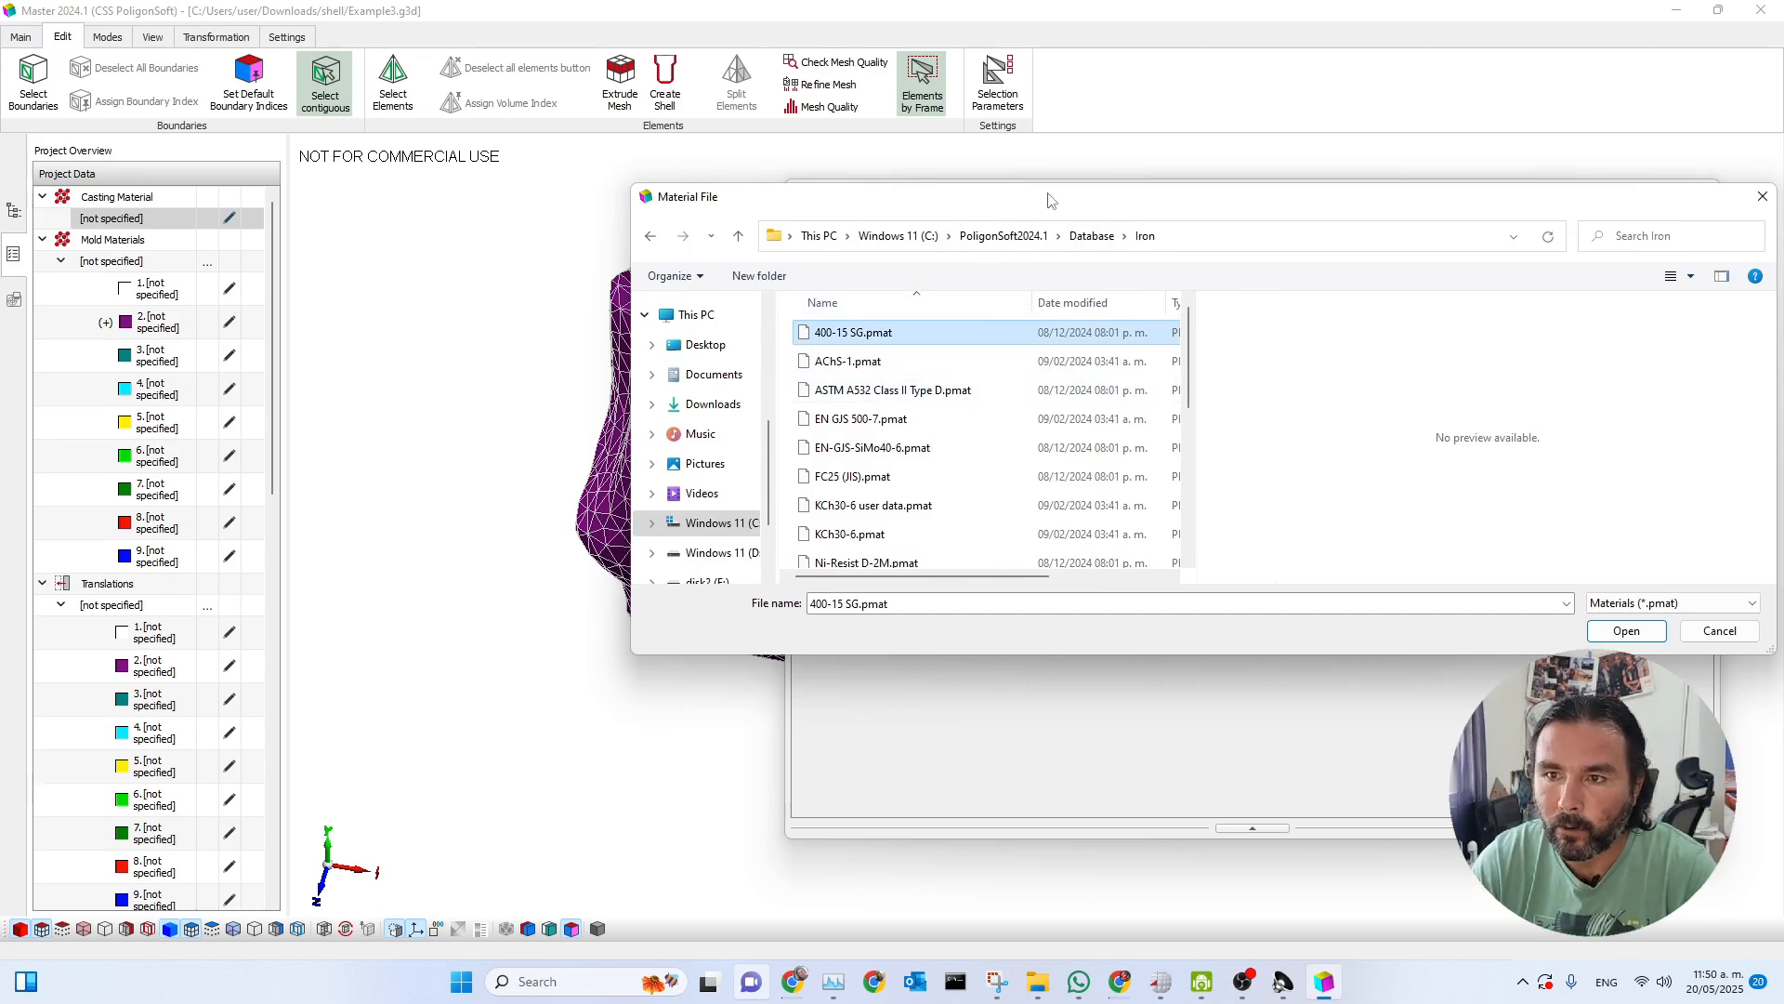
left_click_drag(1034, 206, 846, 167)
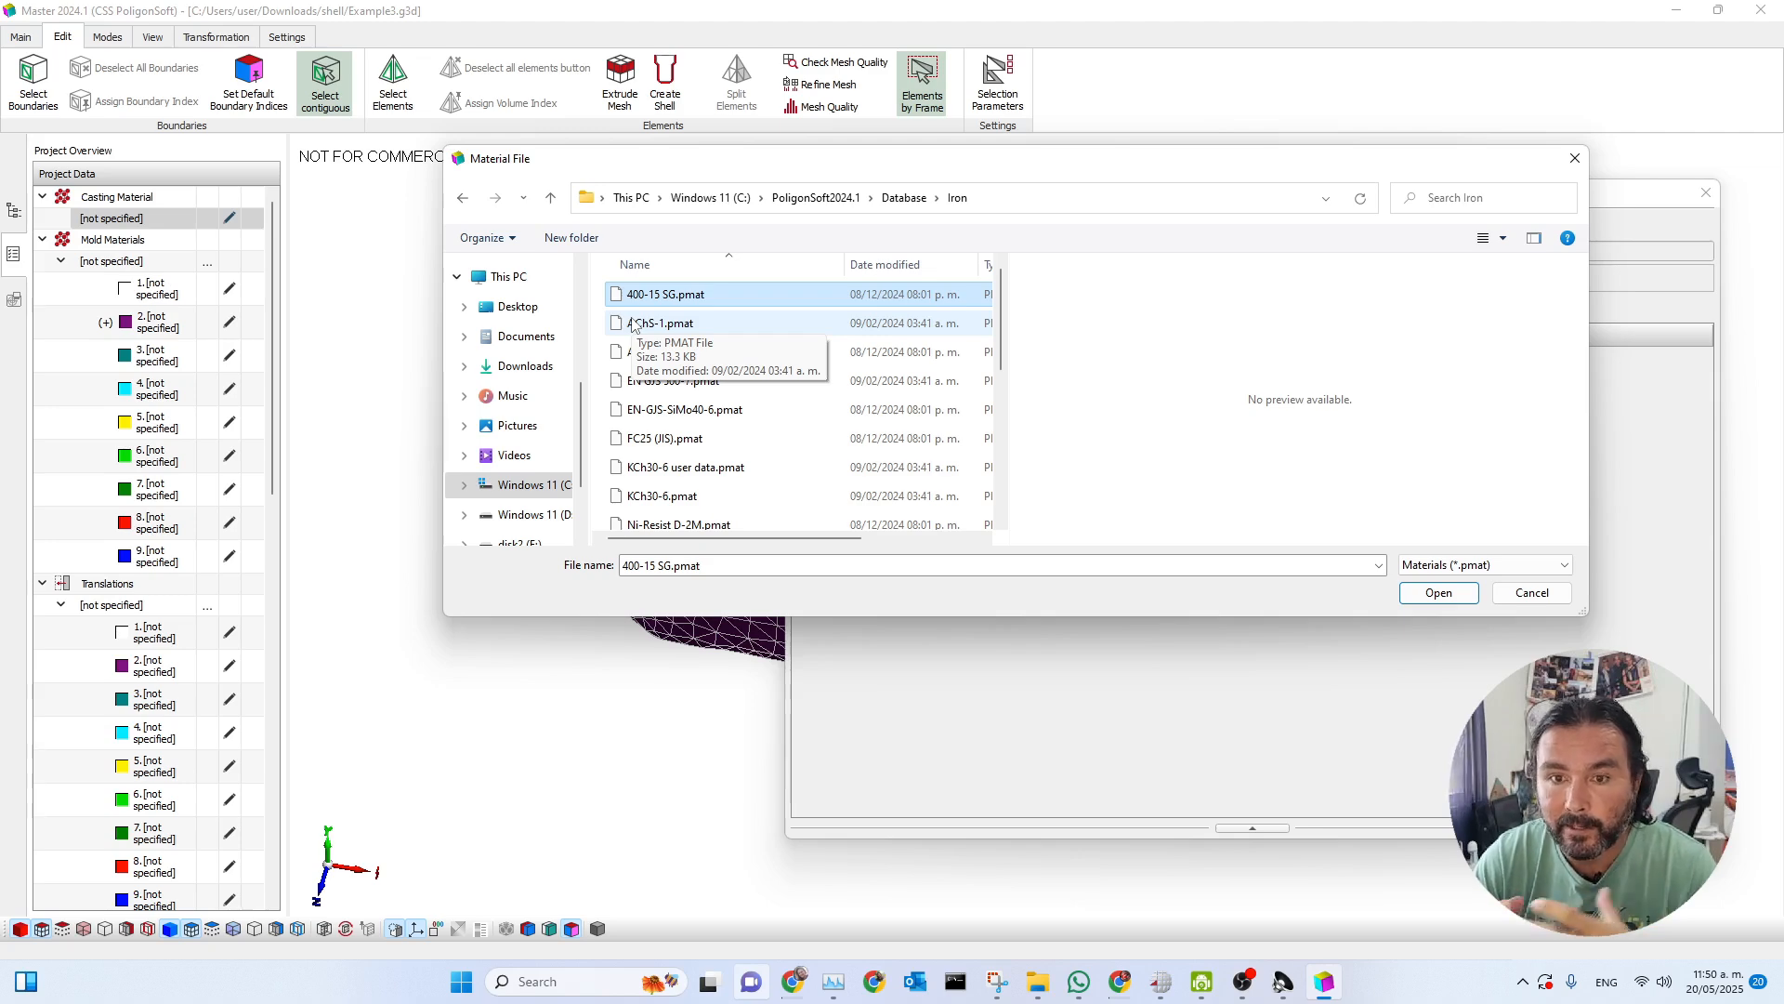
left_click(1436, 593)
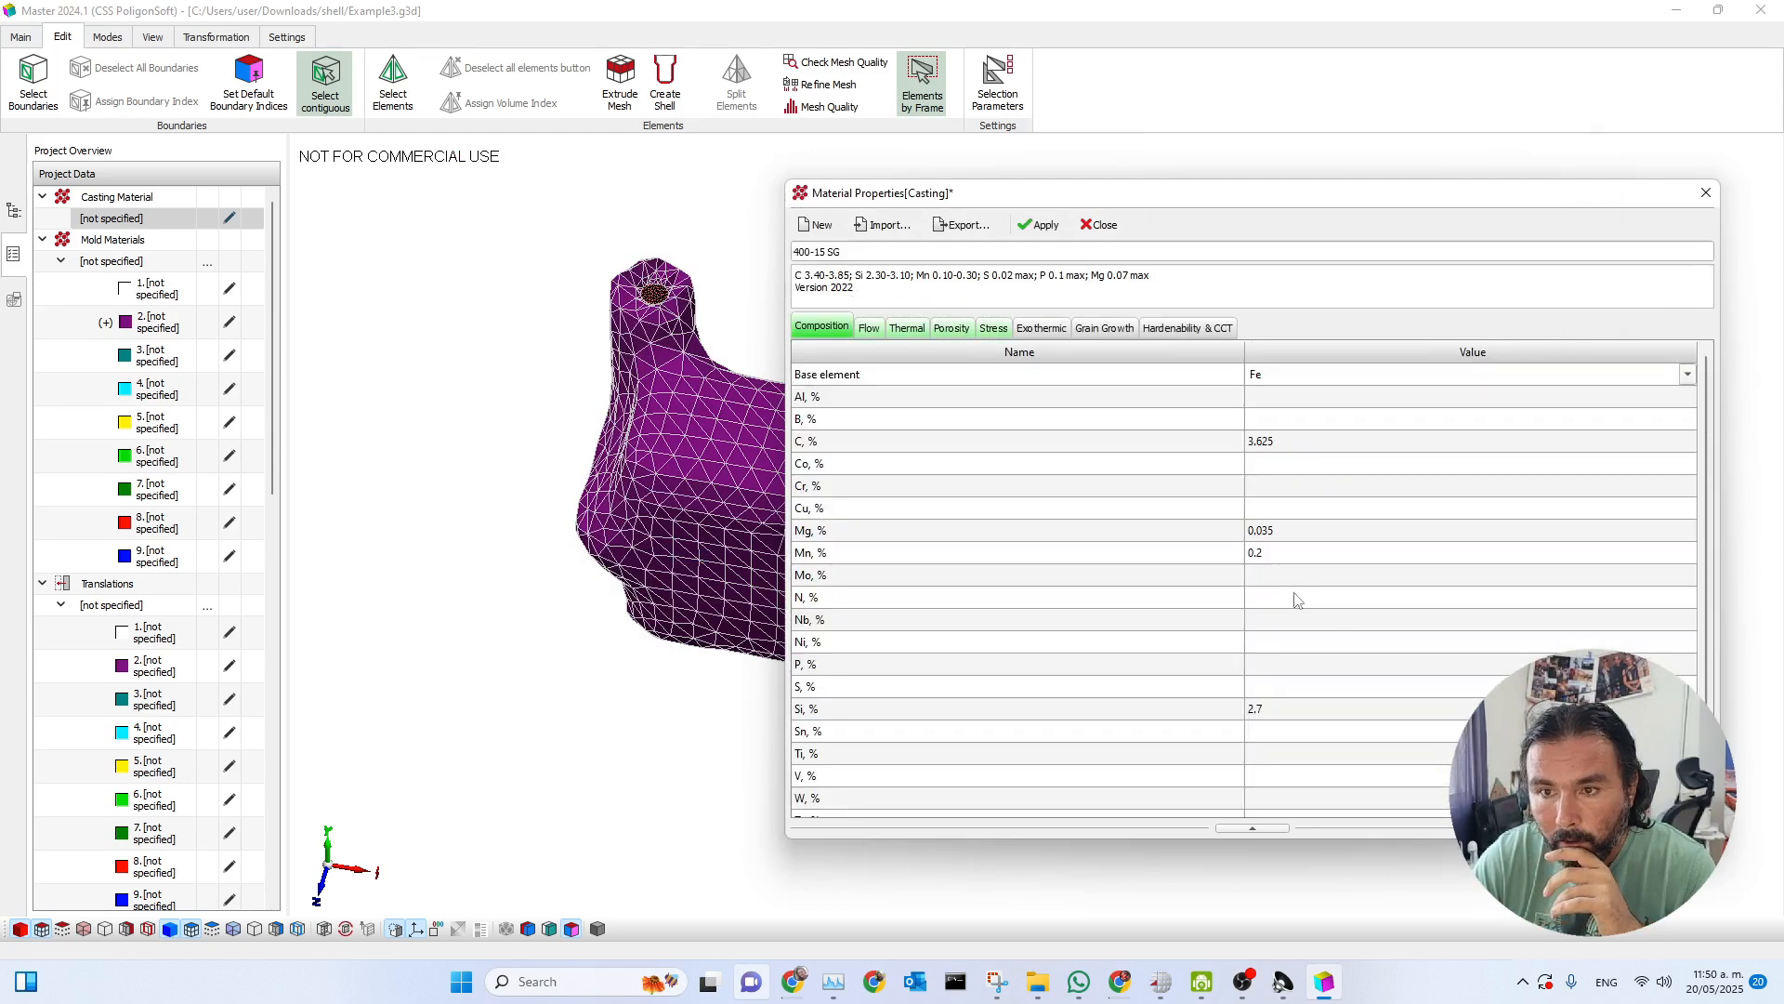
left_click(1039, 225)
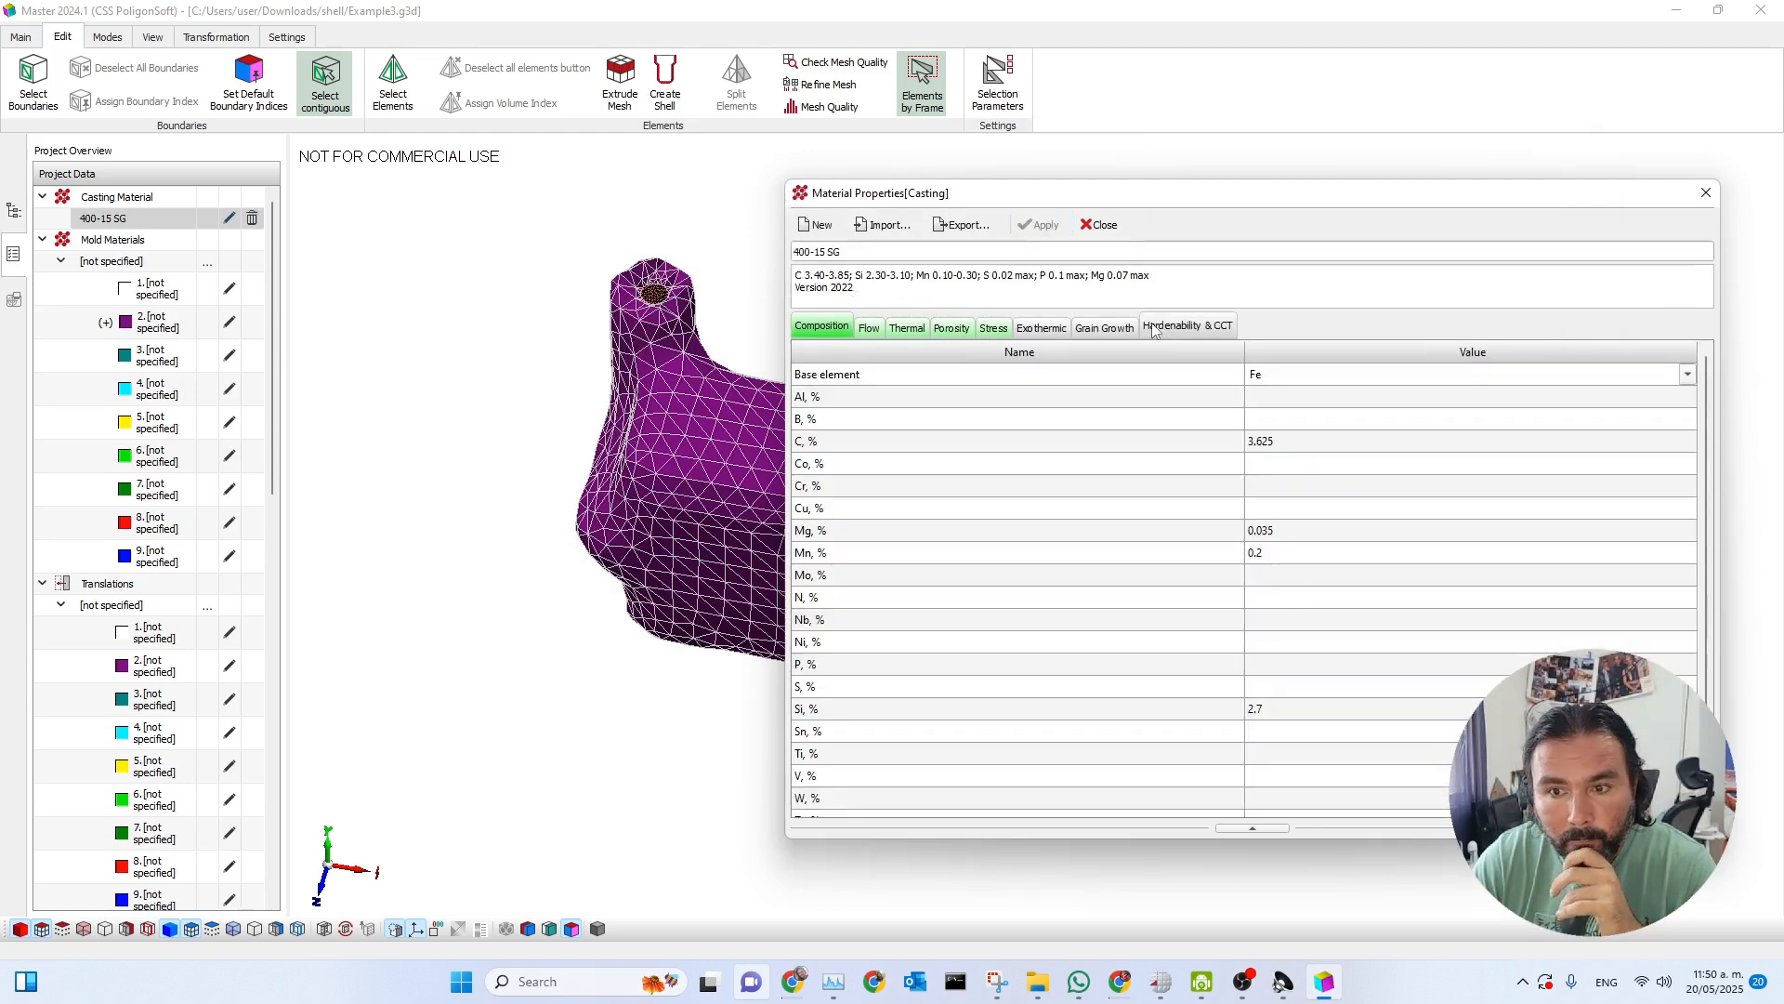
left_click(1100, 224)
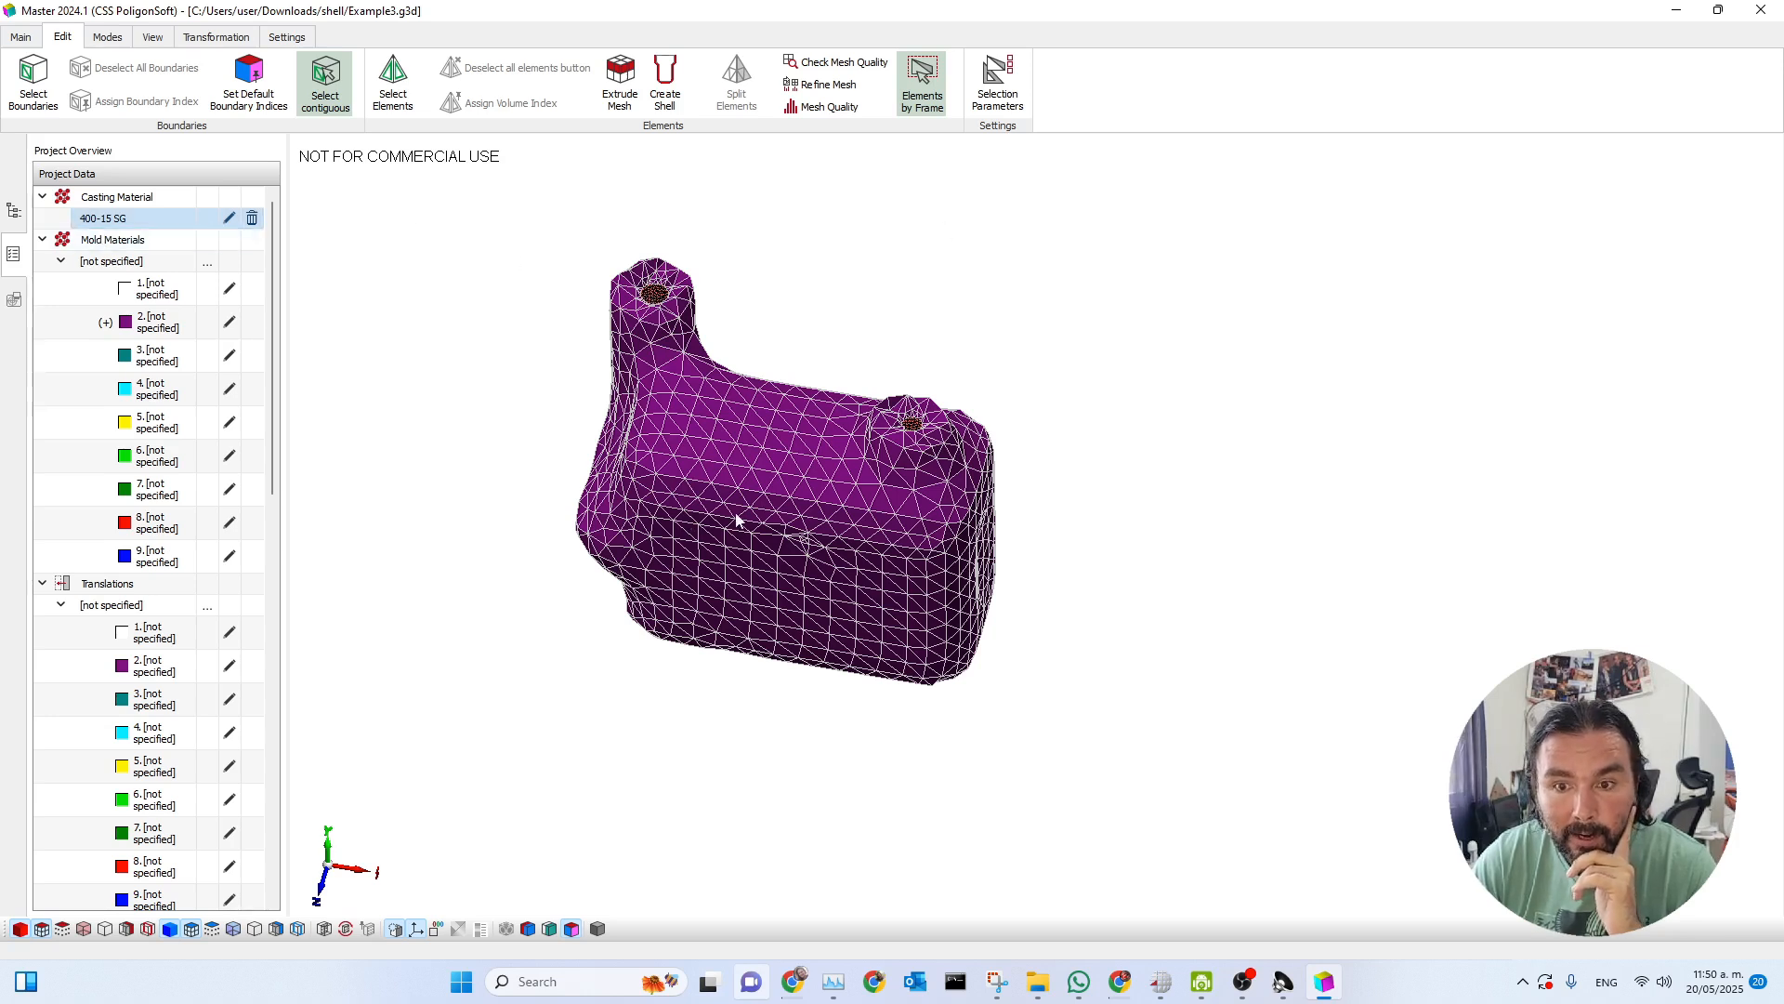
Check the mold volume's type and index in its volume parameters without changing them.
left_click(711, 444)
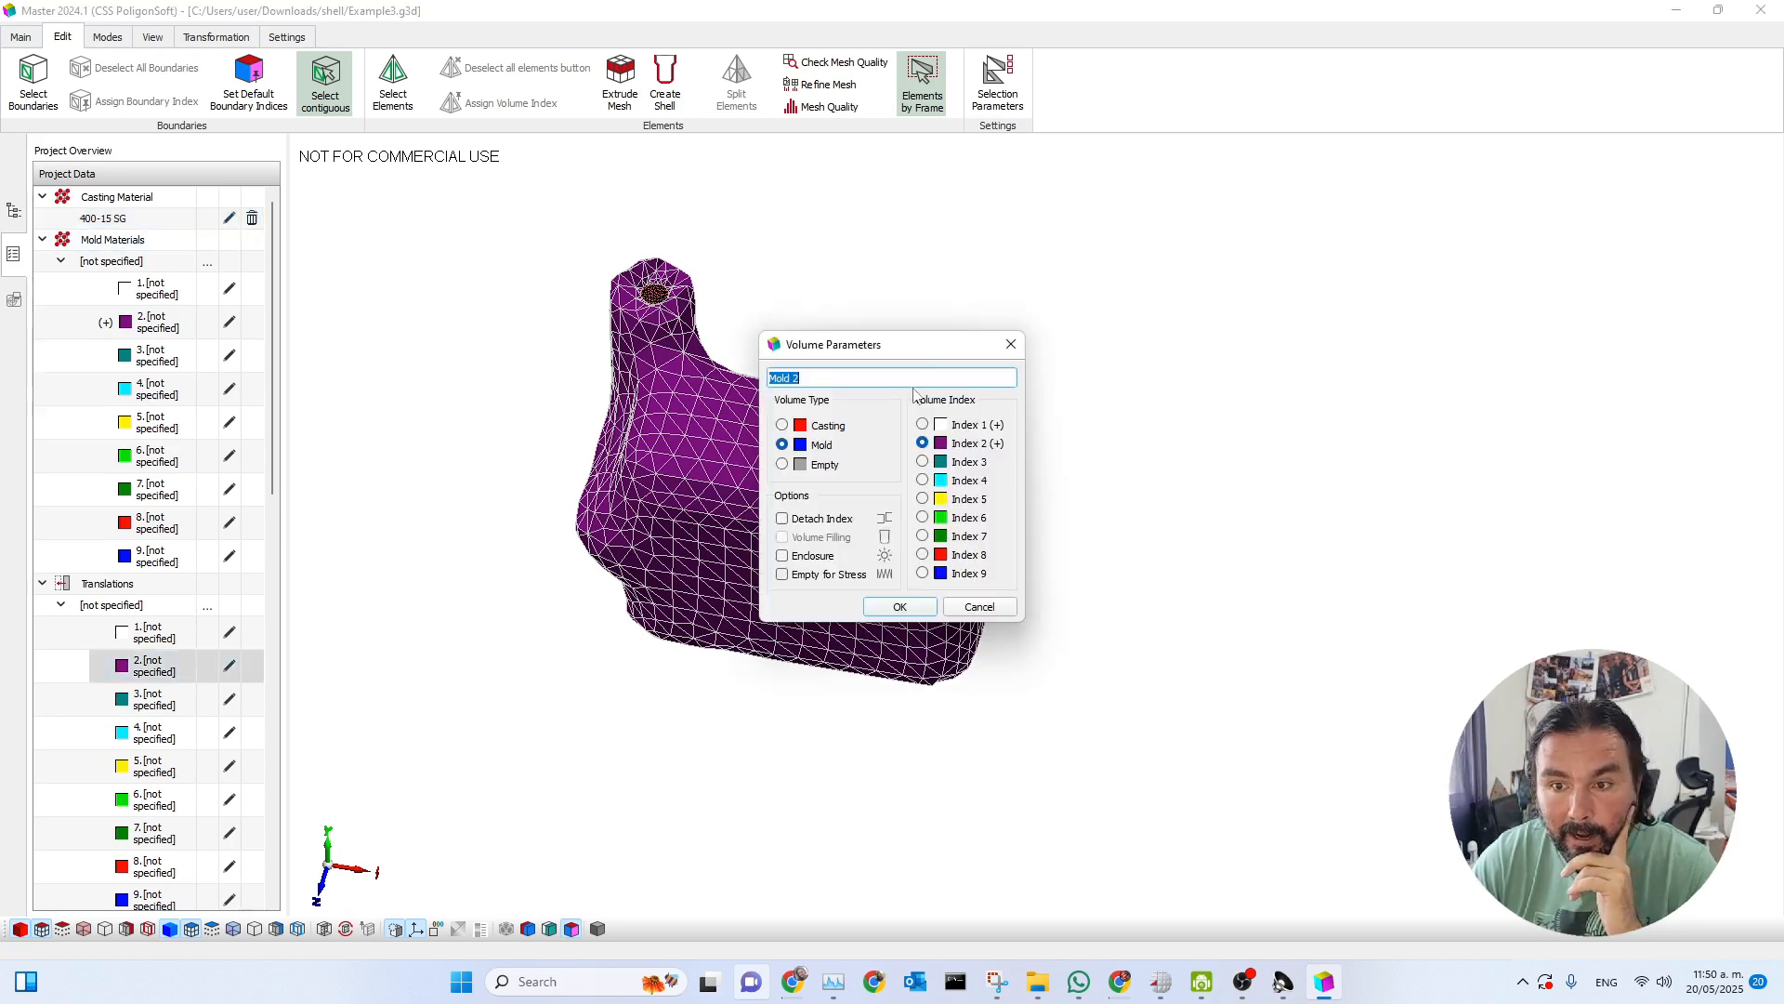
left_click_drag(921, 356, 1162, 292)
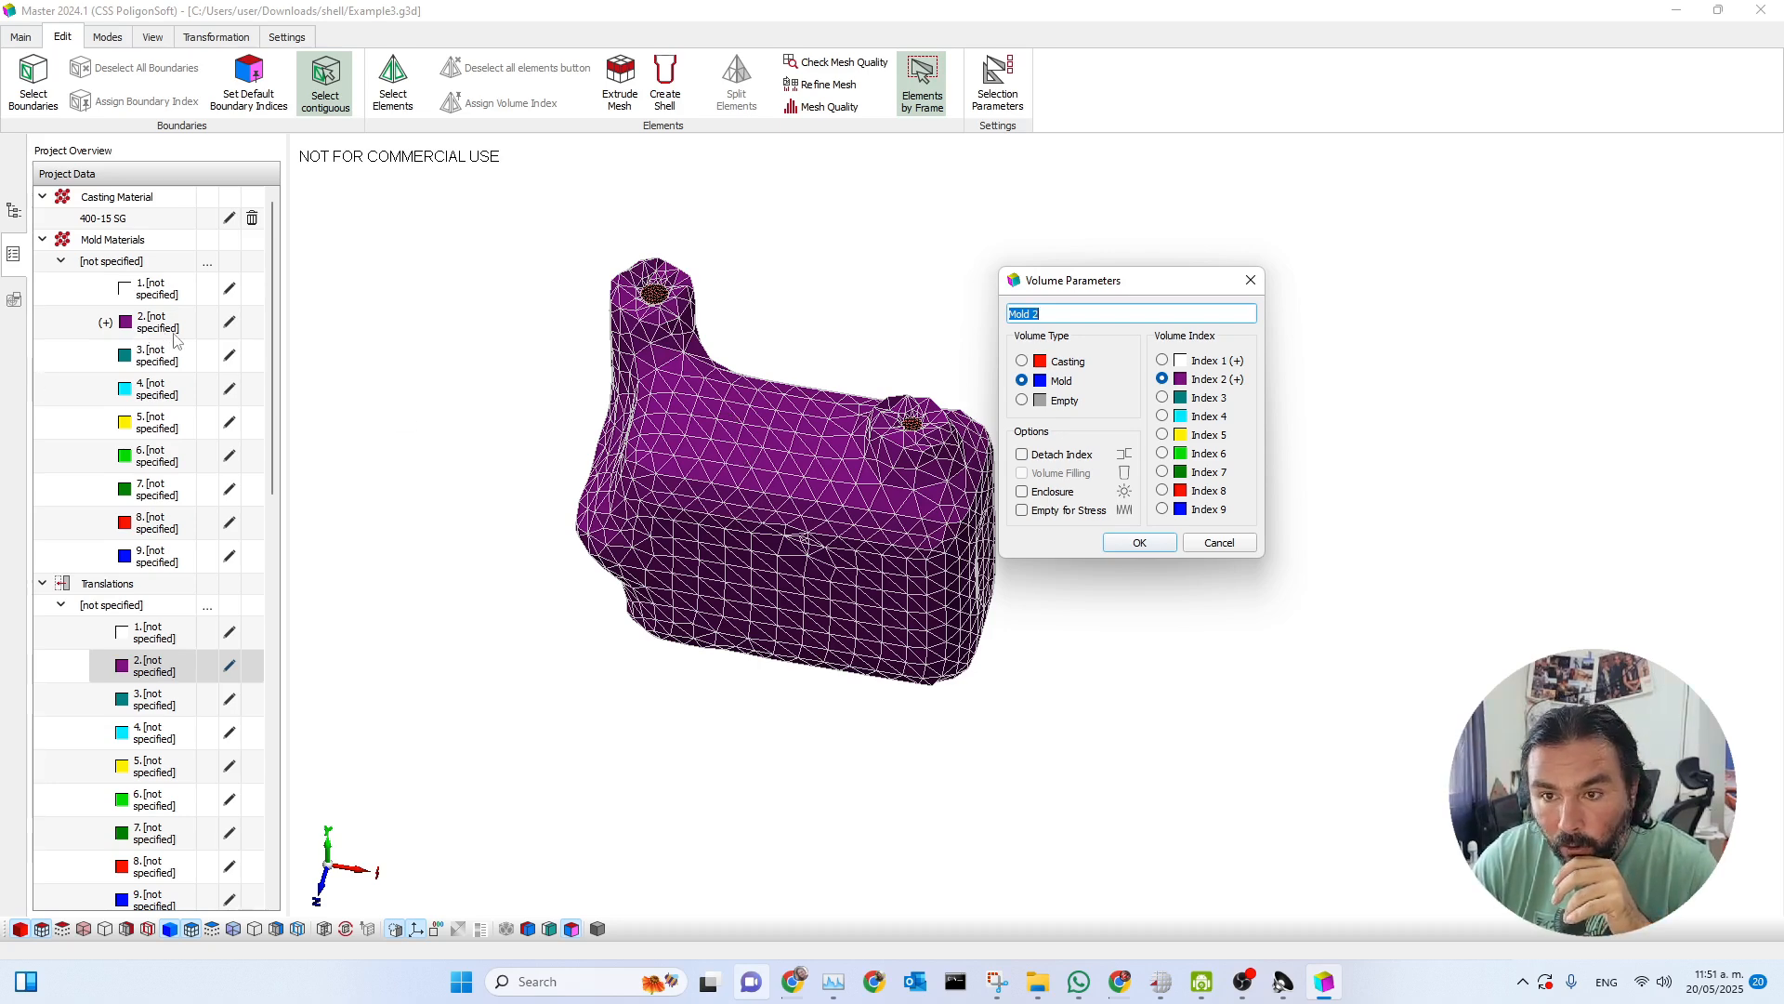
left_click(1251, 279)
Import Green sand sil coarse bent 4 den 1556 from the Bonded sands folder as the mold material for index 2 and apply it.
left_click(229, 321)
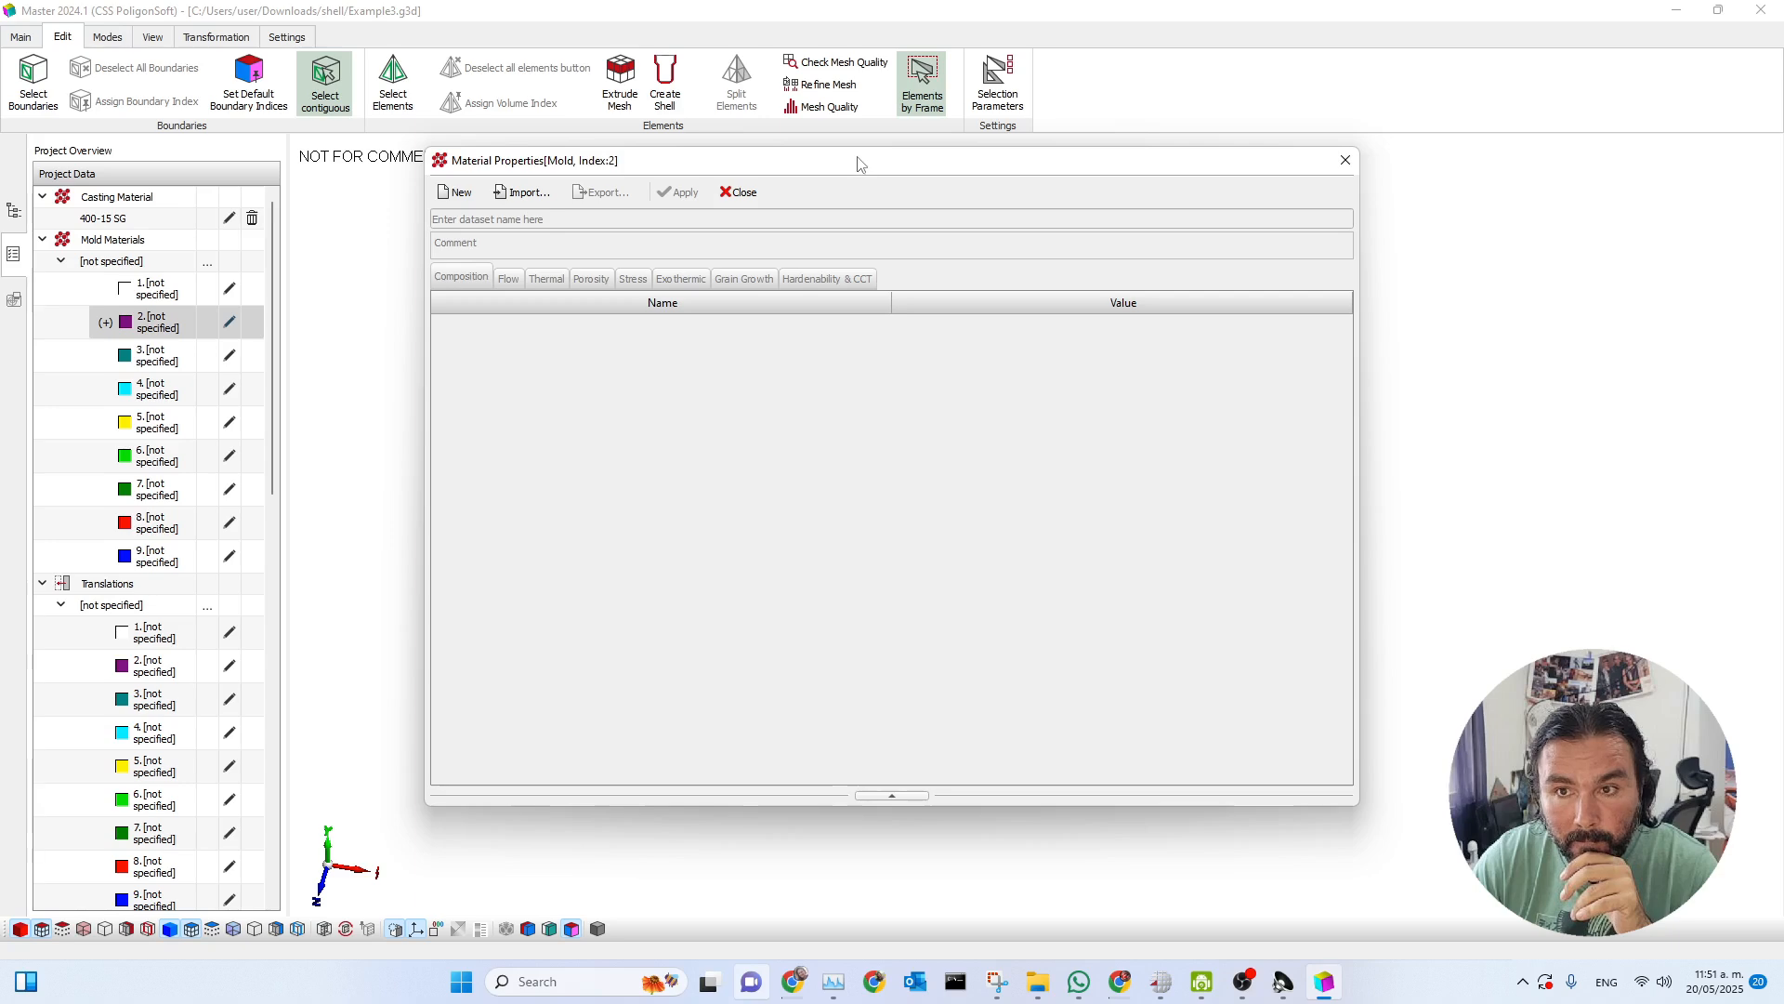
left_click_drag(857, 159, 1089, 188)
left_click(764, 220)
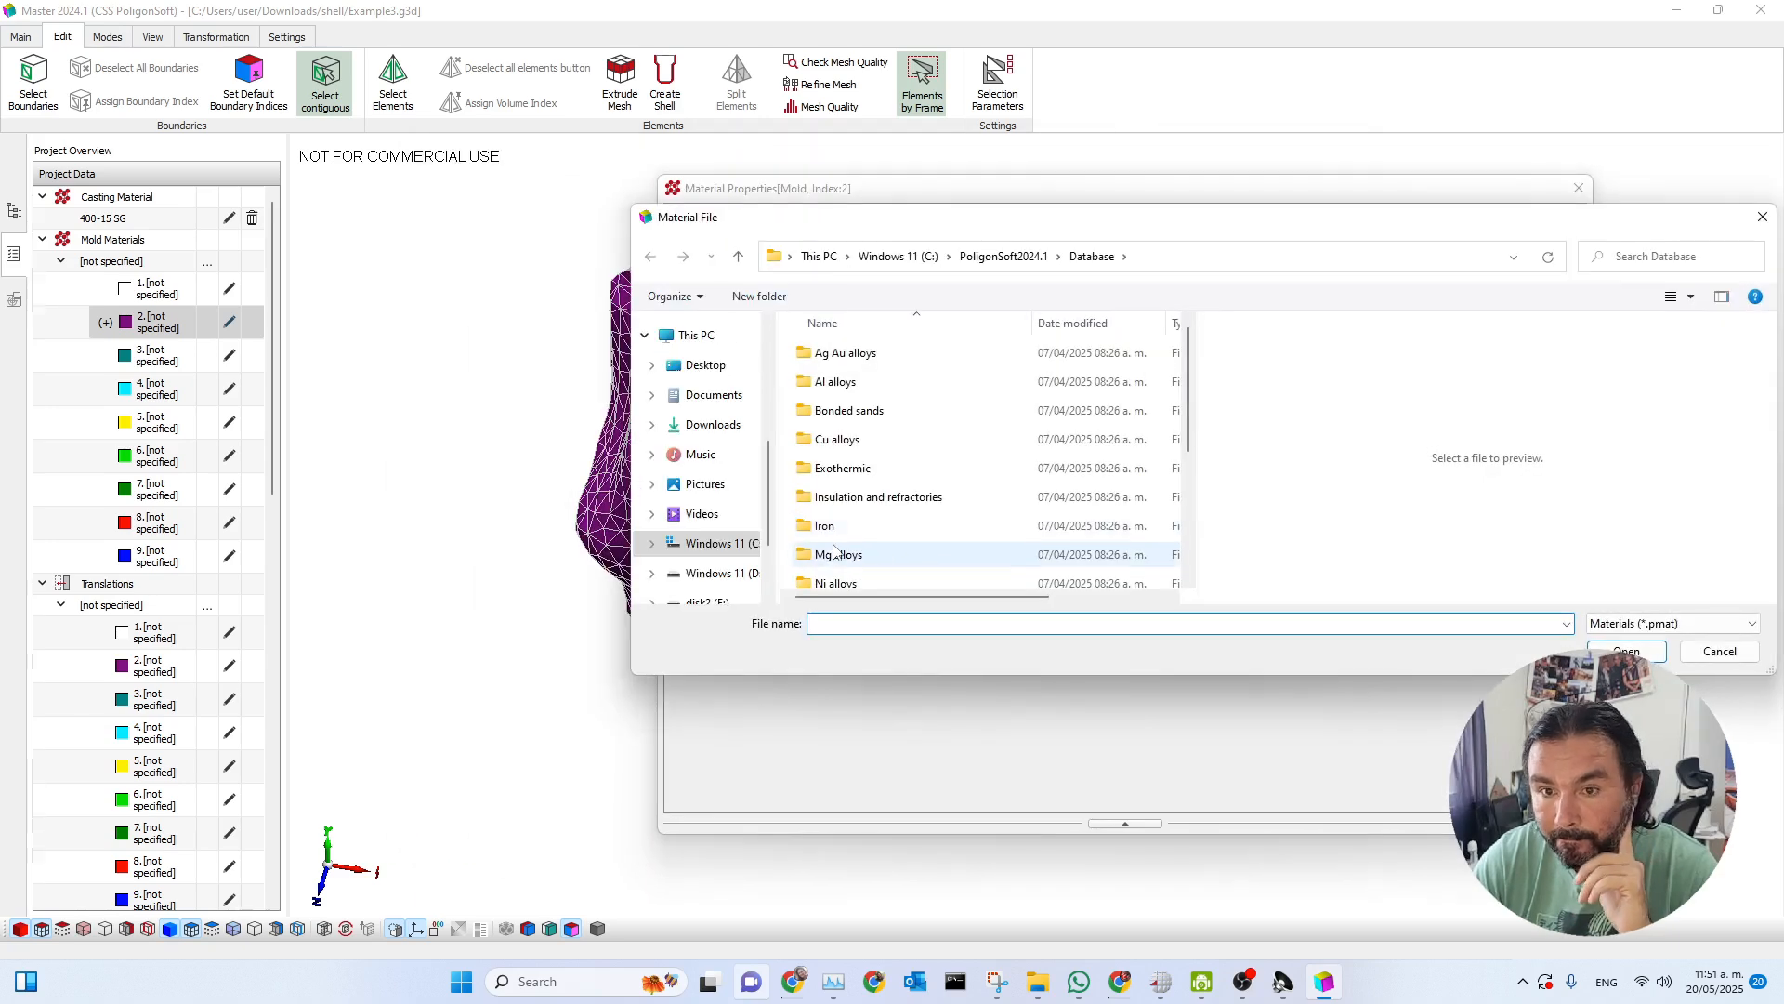
scroll(921, 483, "down", 2)
double_click(841, 493)
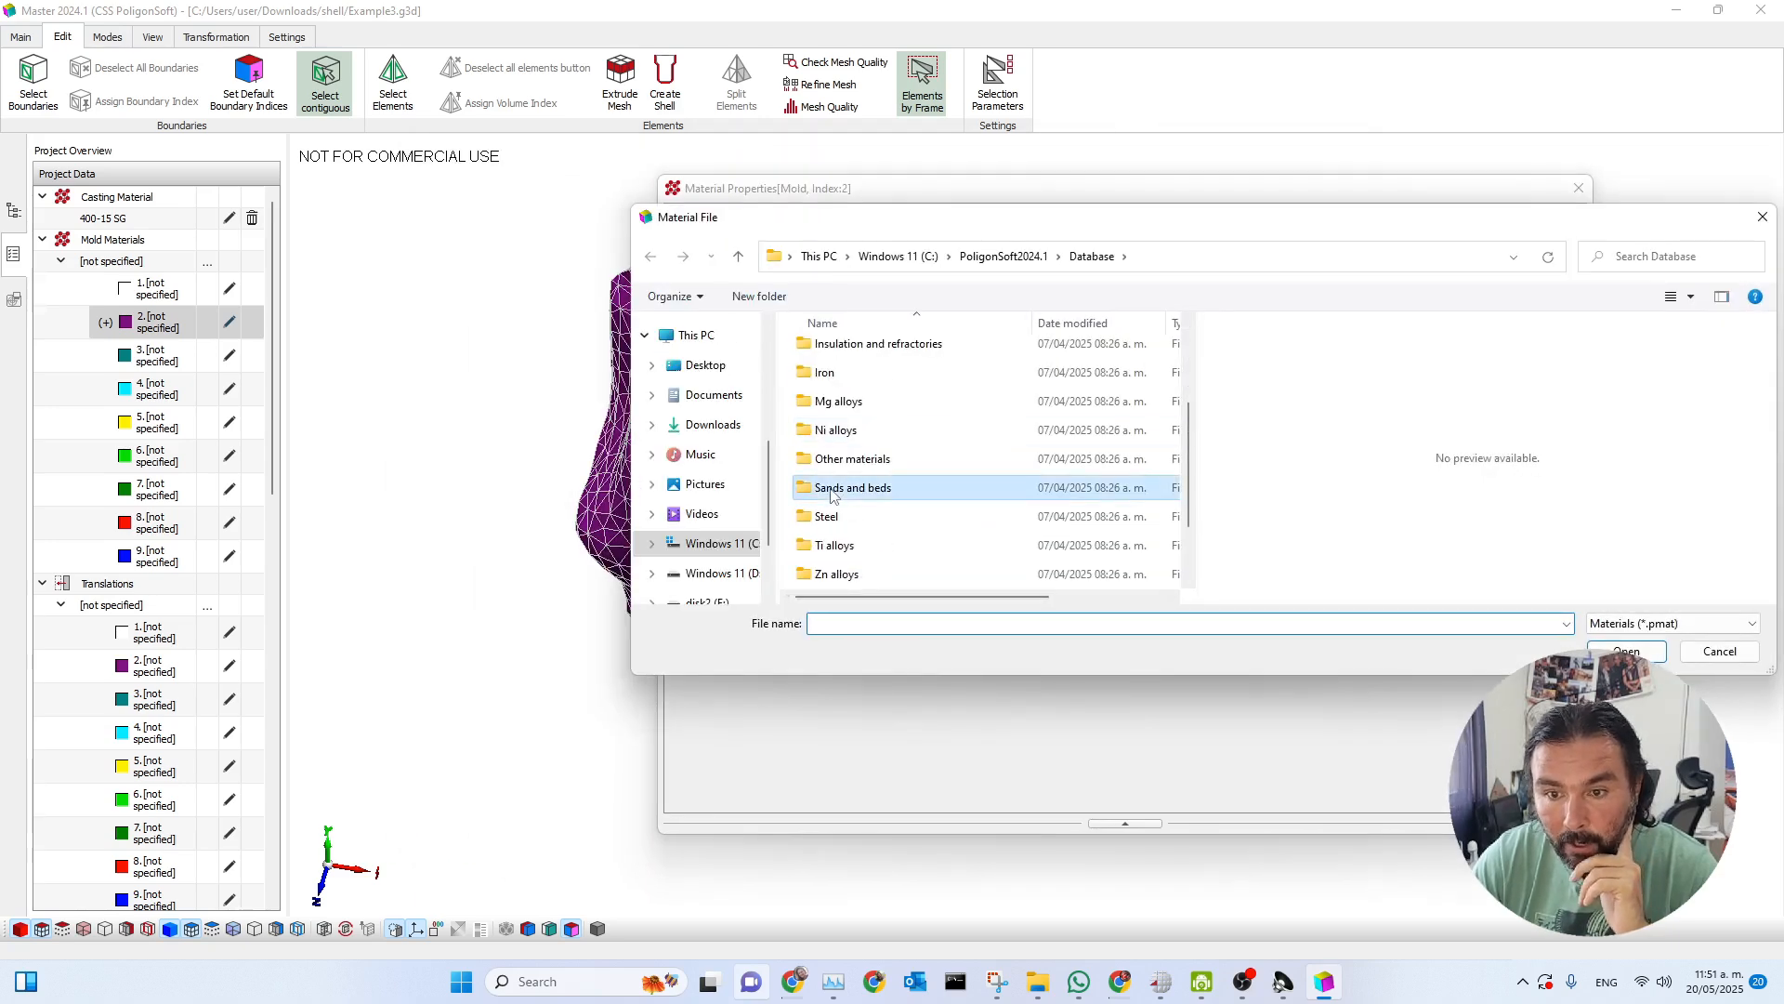
left_click(1092, 256)
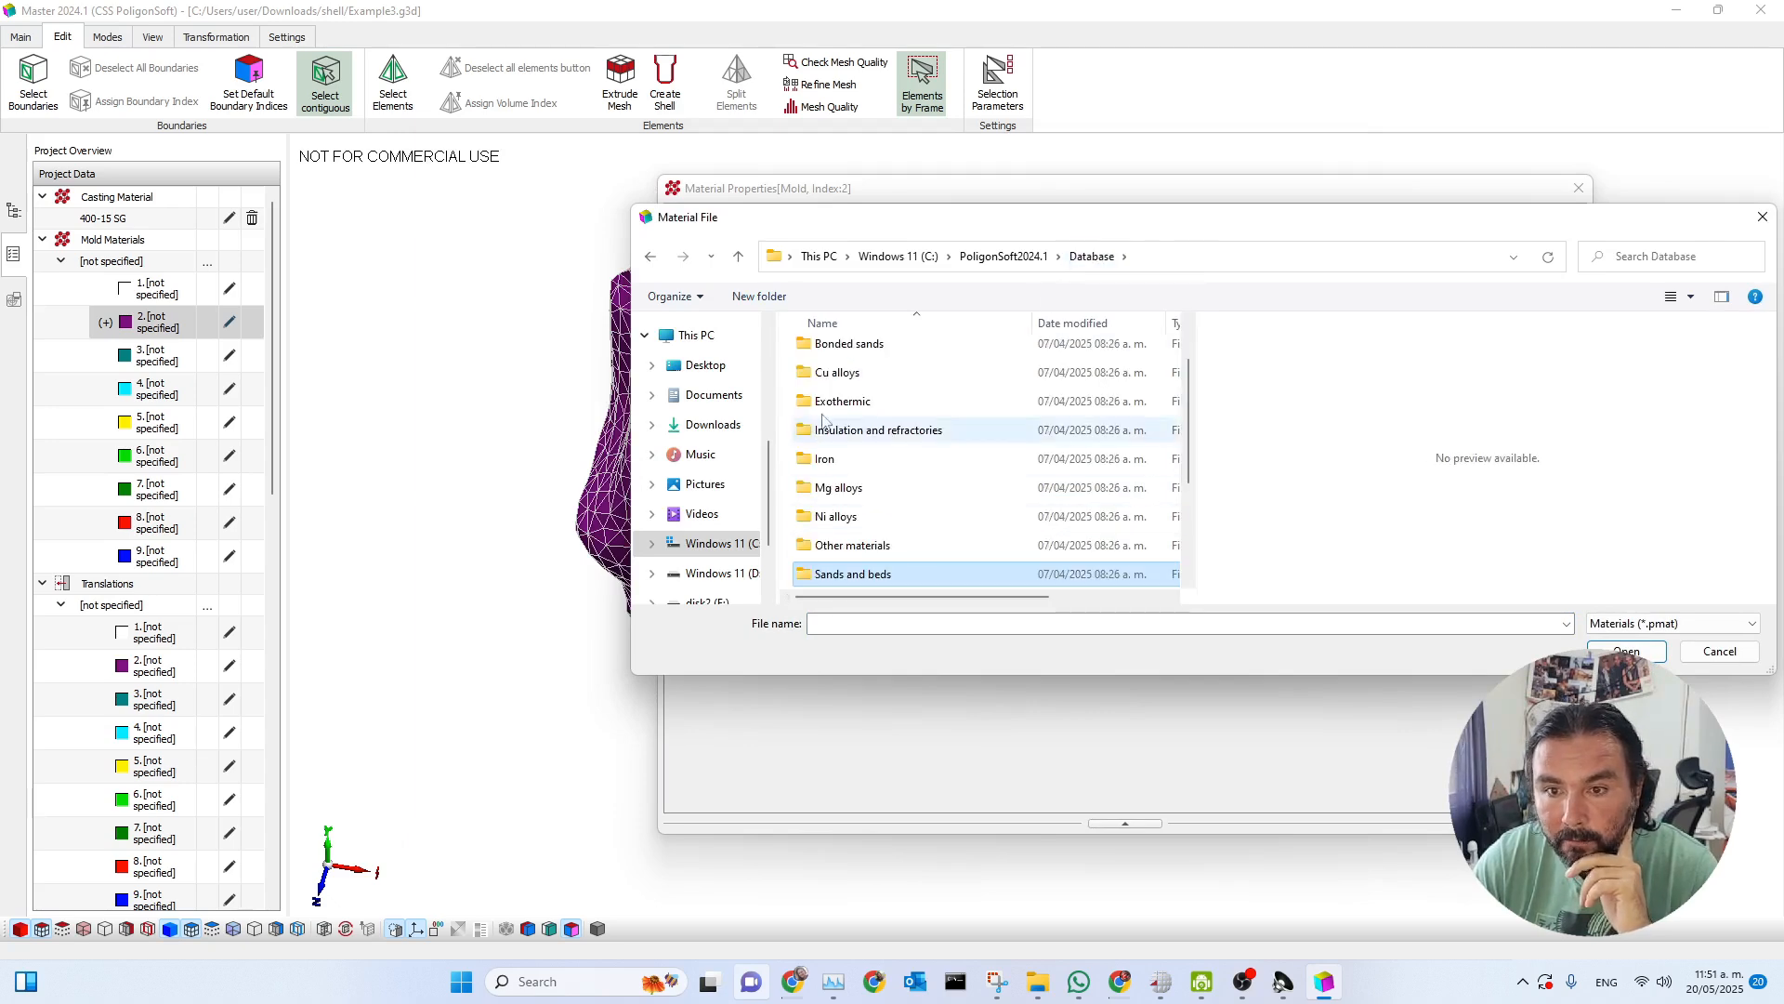
left_click(846, 322)
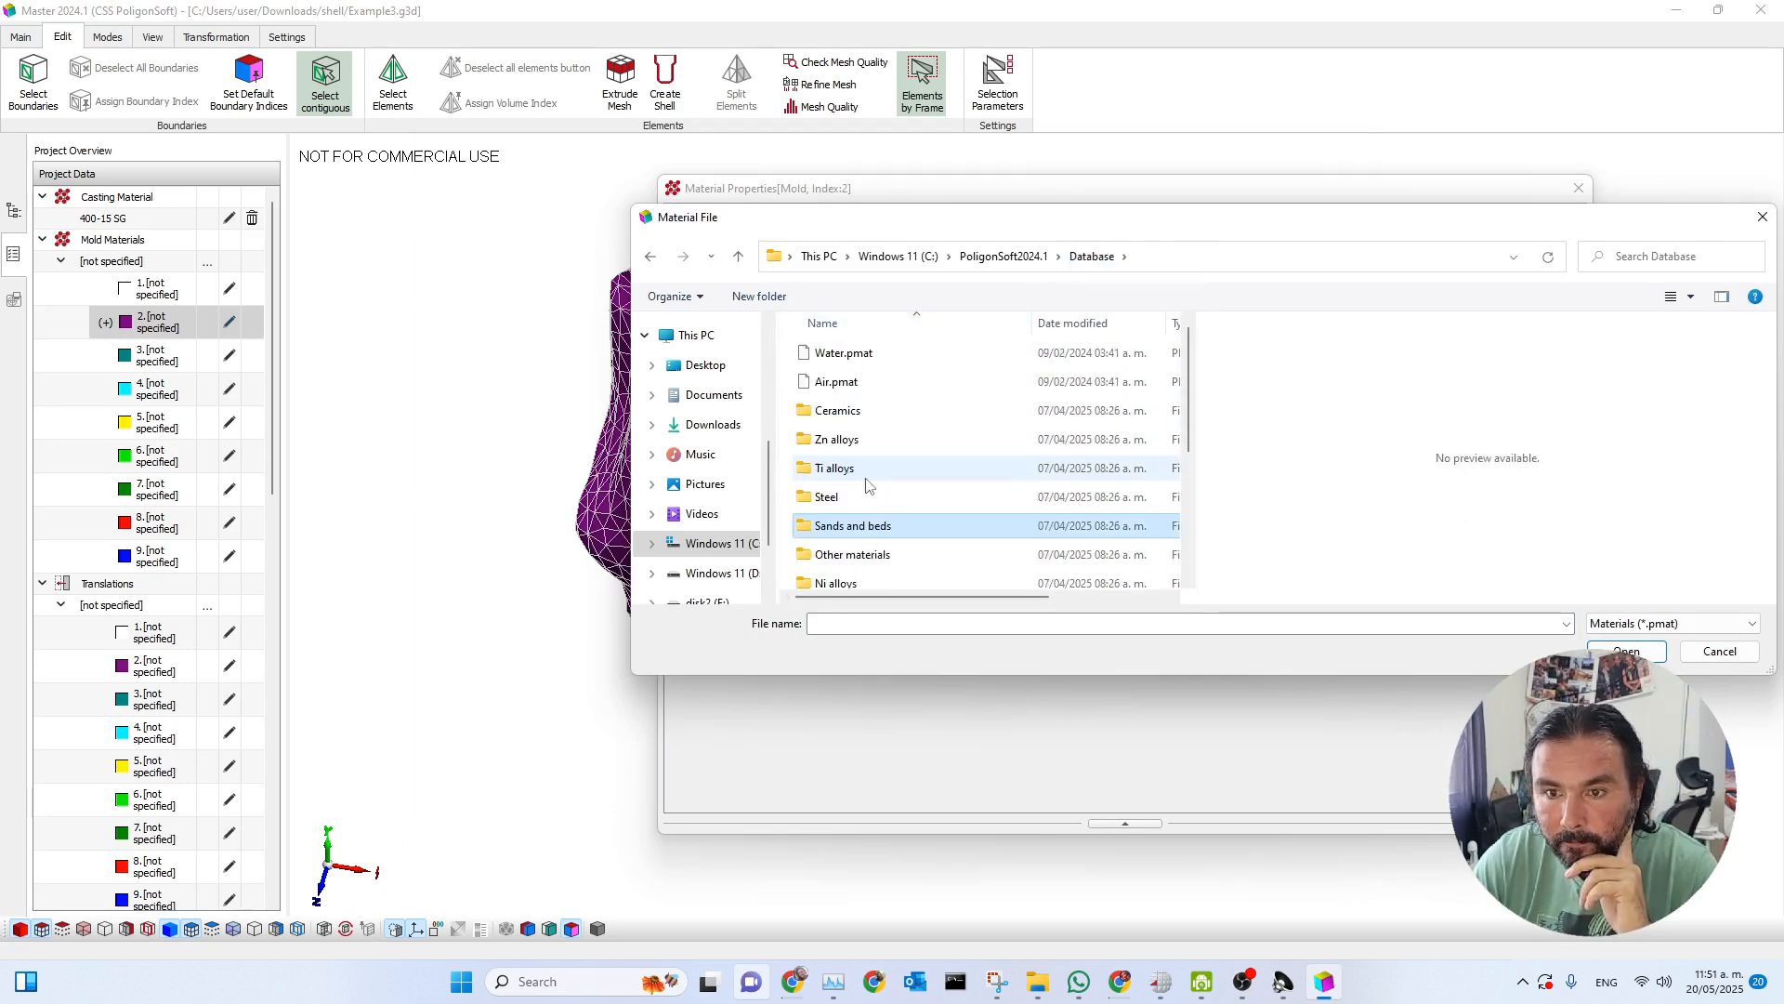
scroll(864, 465, "down", 3)
double_click(830, 528)
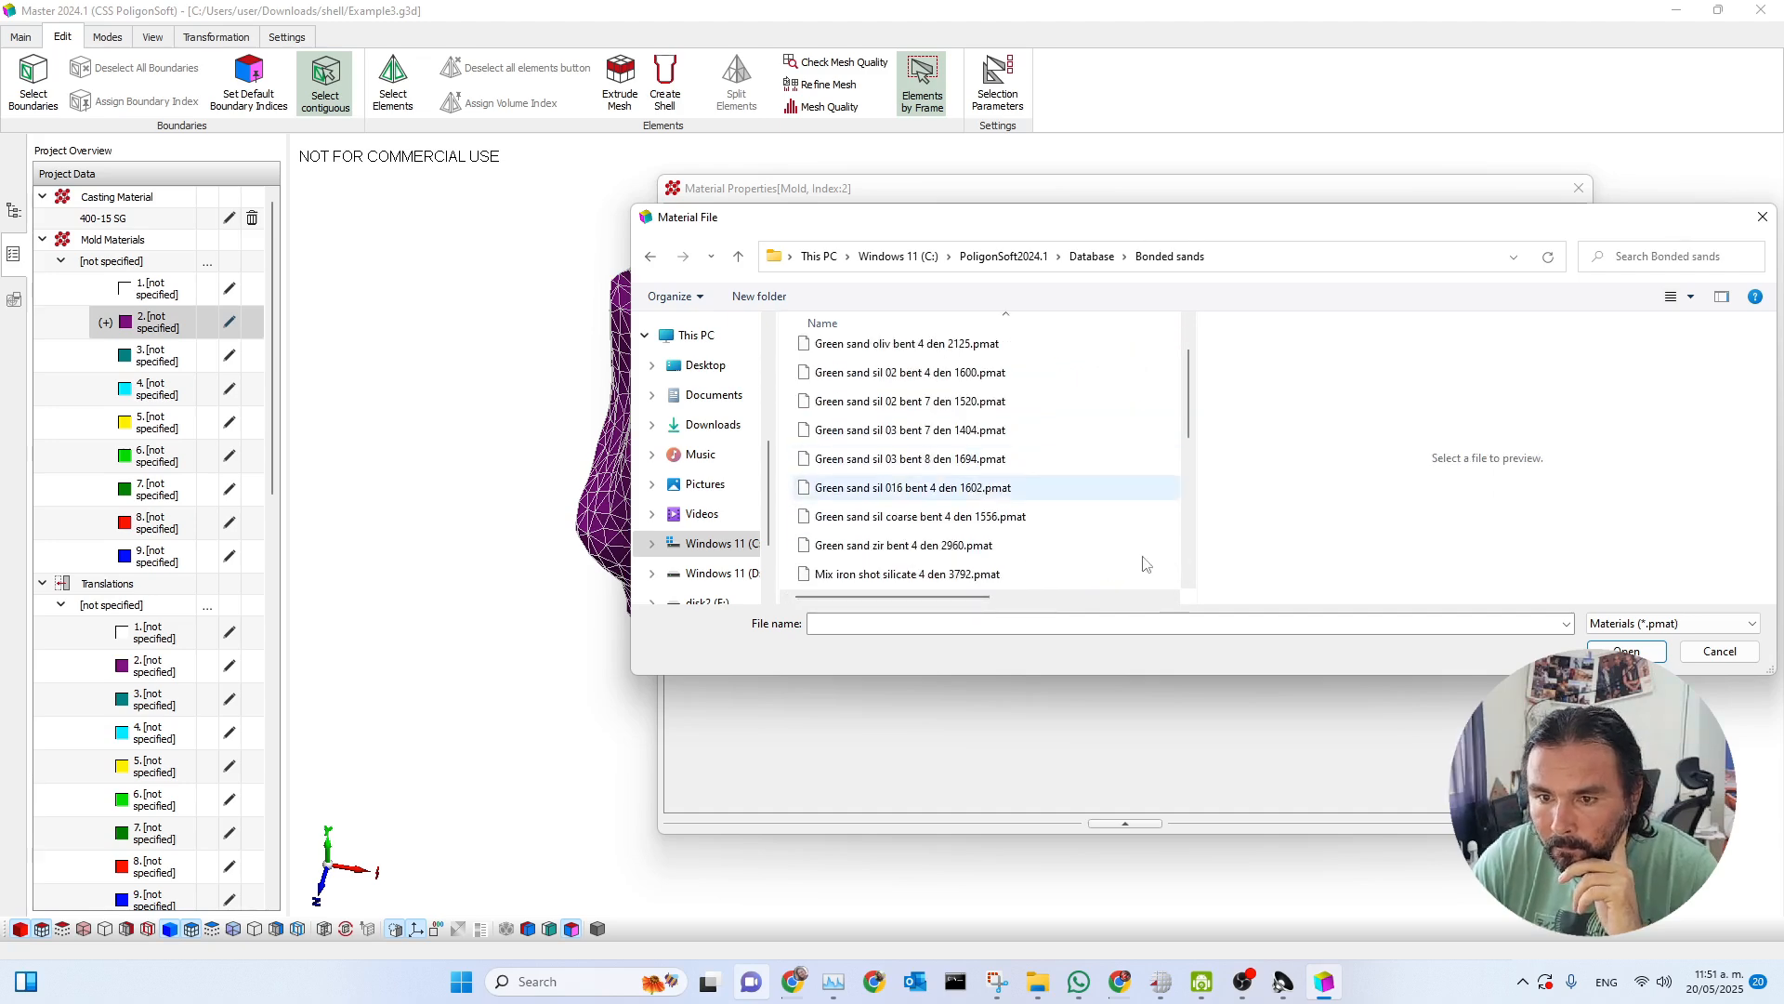
left_click(911, 517)
double_click(911, 516)
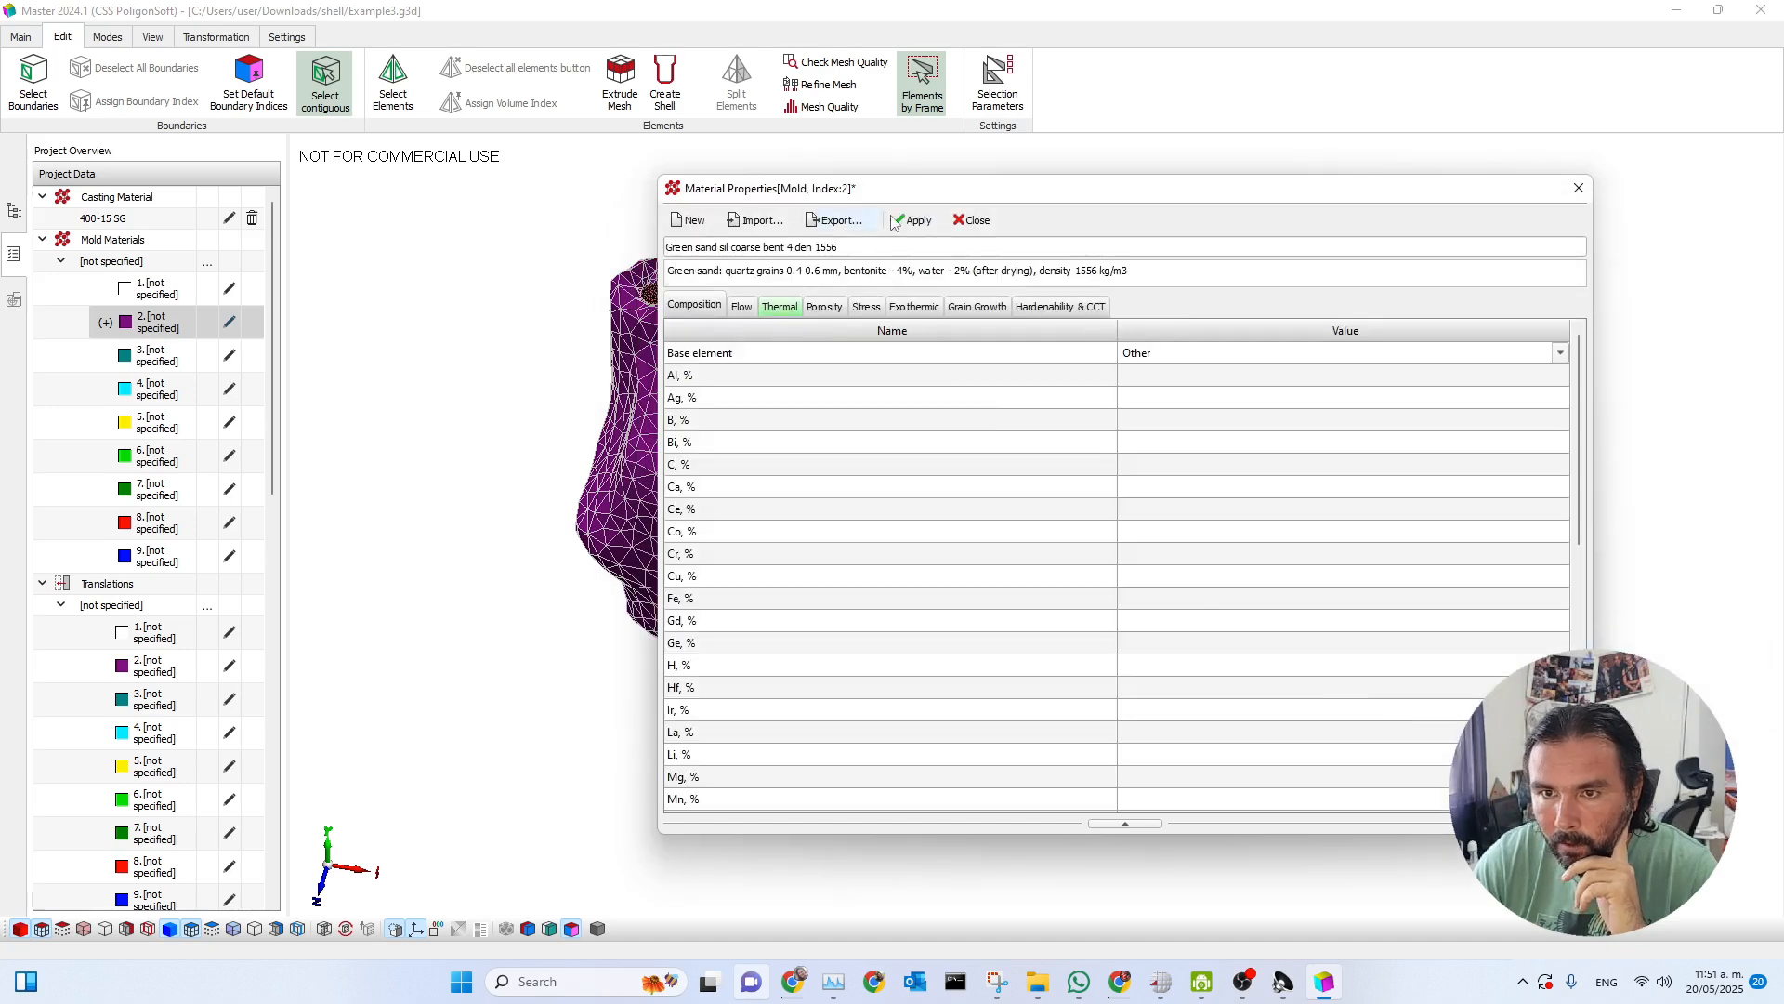
left_click(927, 224)
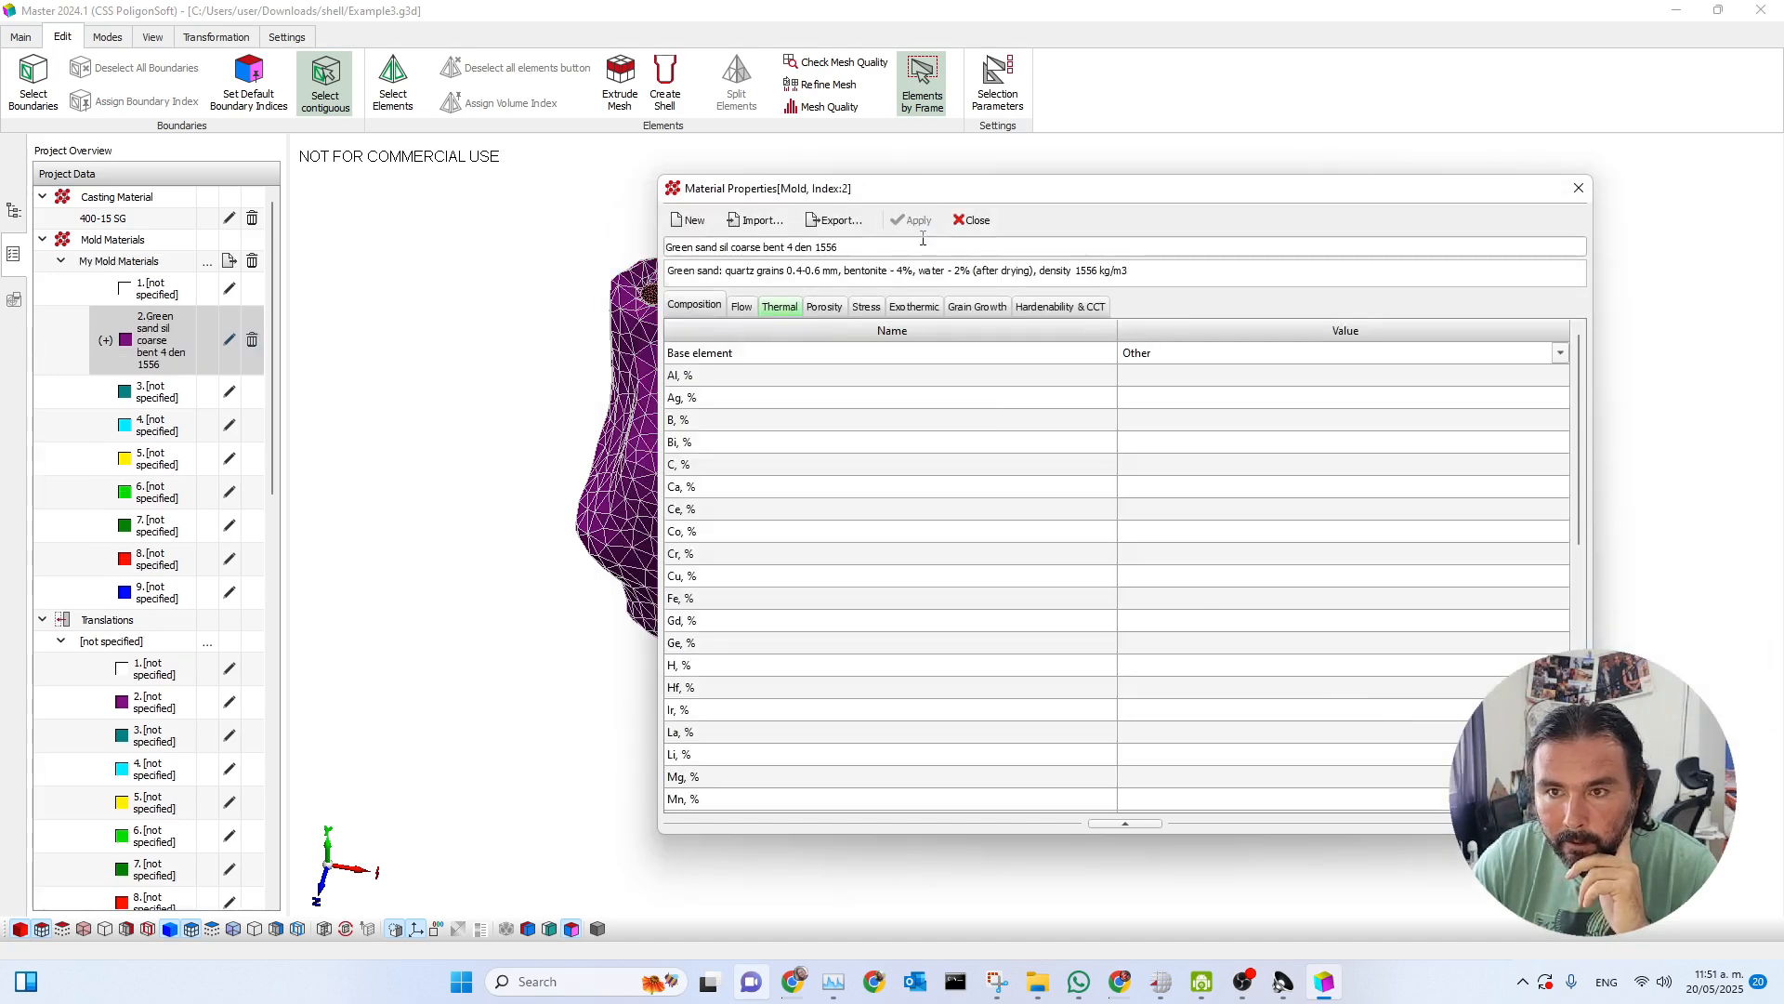
left_click(971, 220)
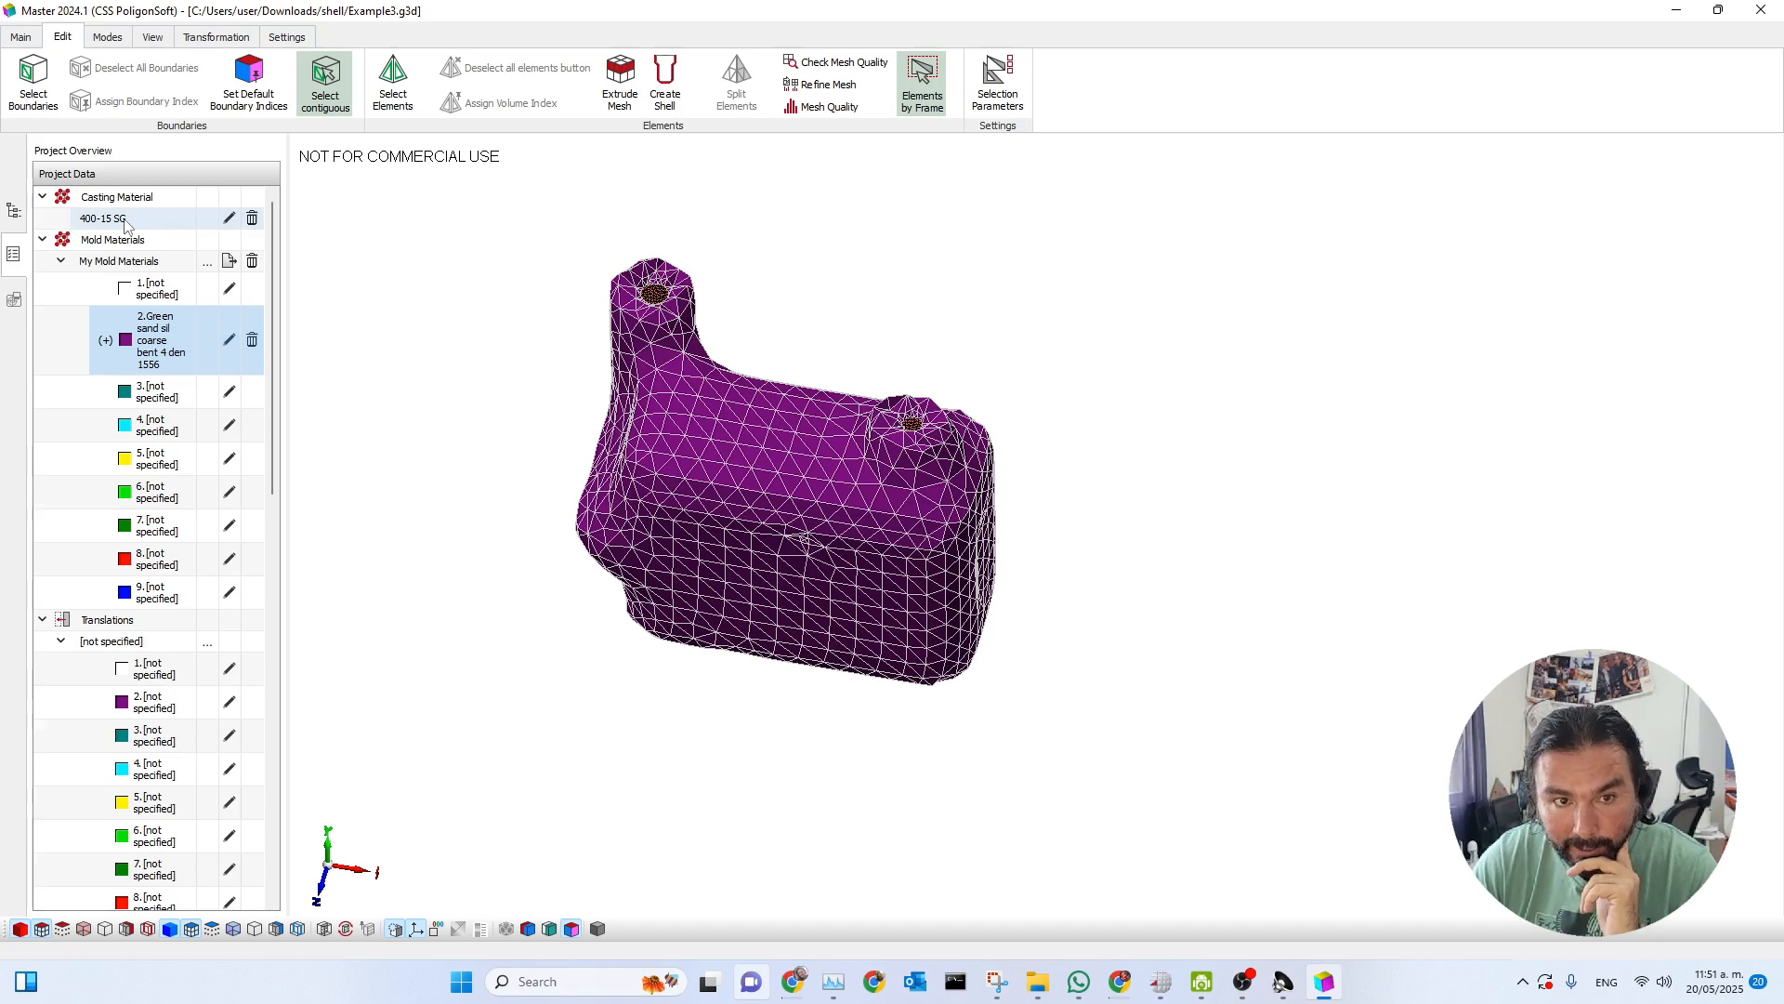
Check which material is linked to the mold volume's index in its volume parameters, keeping the settings as they are.
double_click(757, 461)
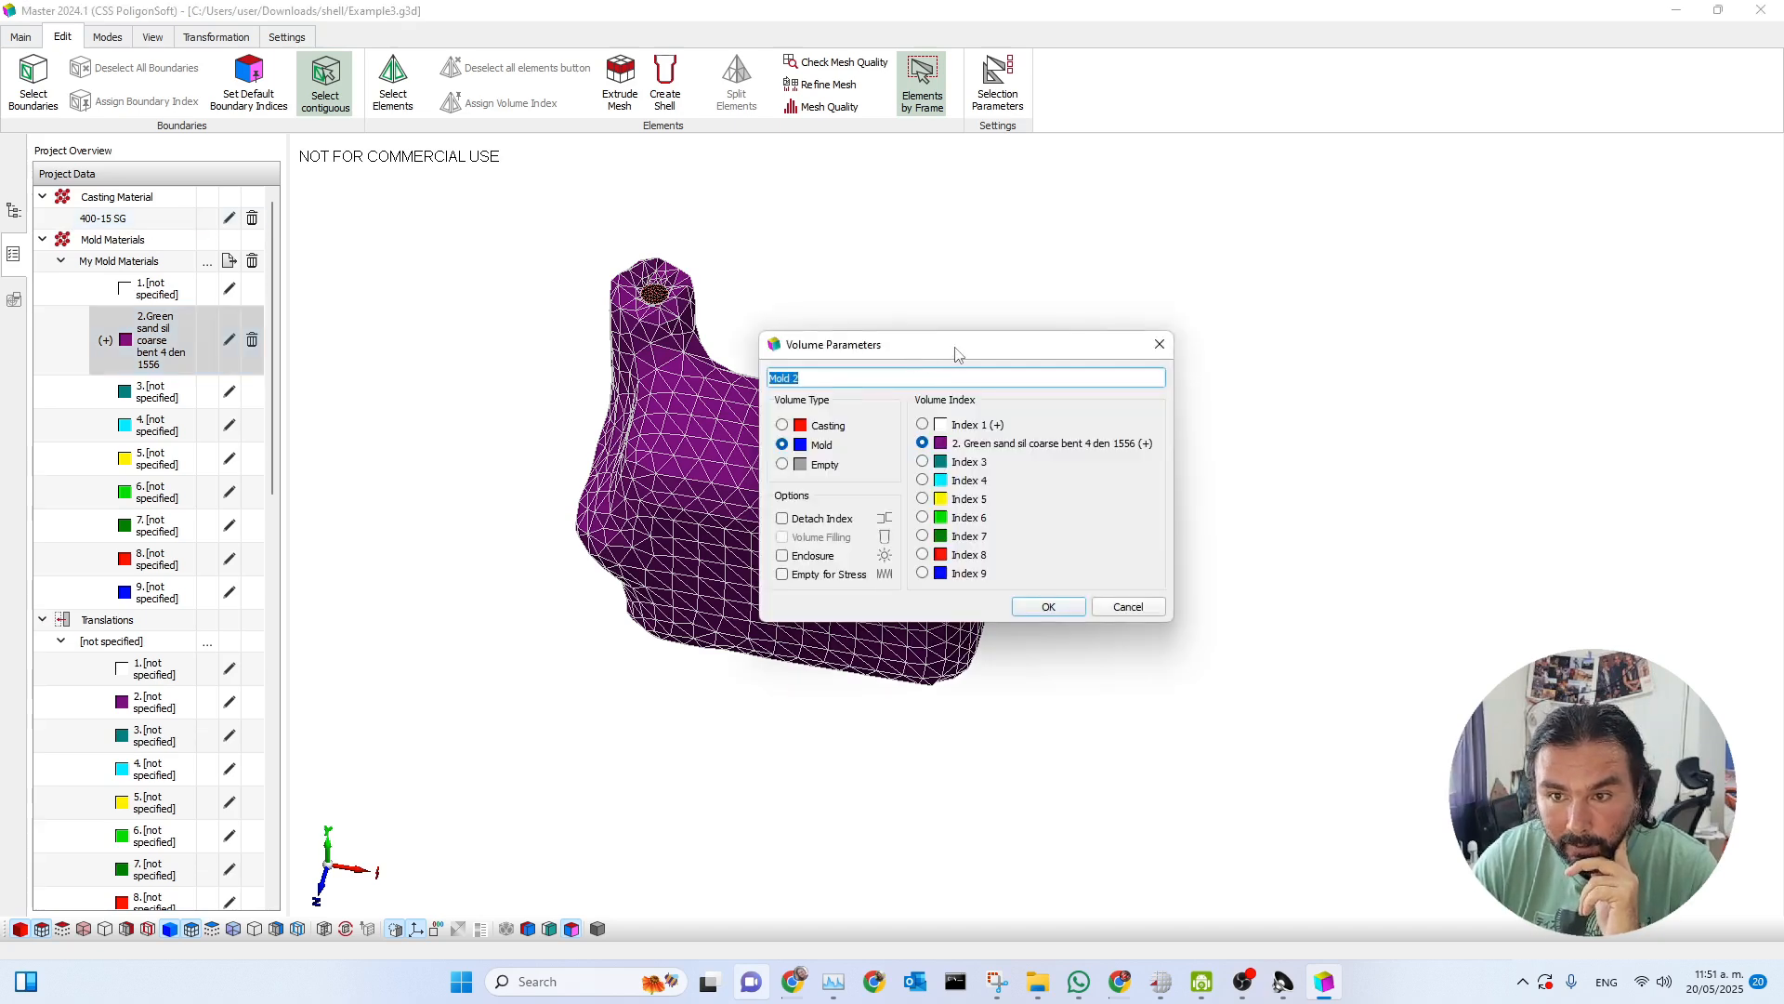
left_click_drag(956, 356, 1297, 241)
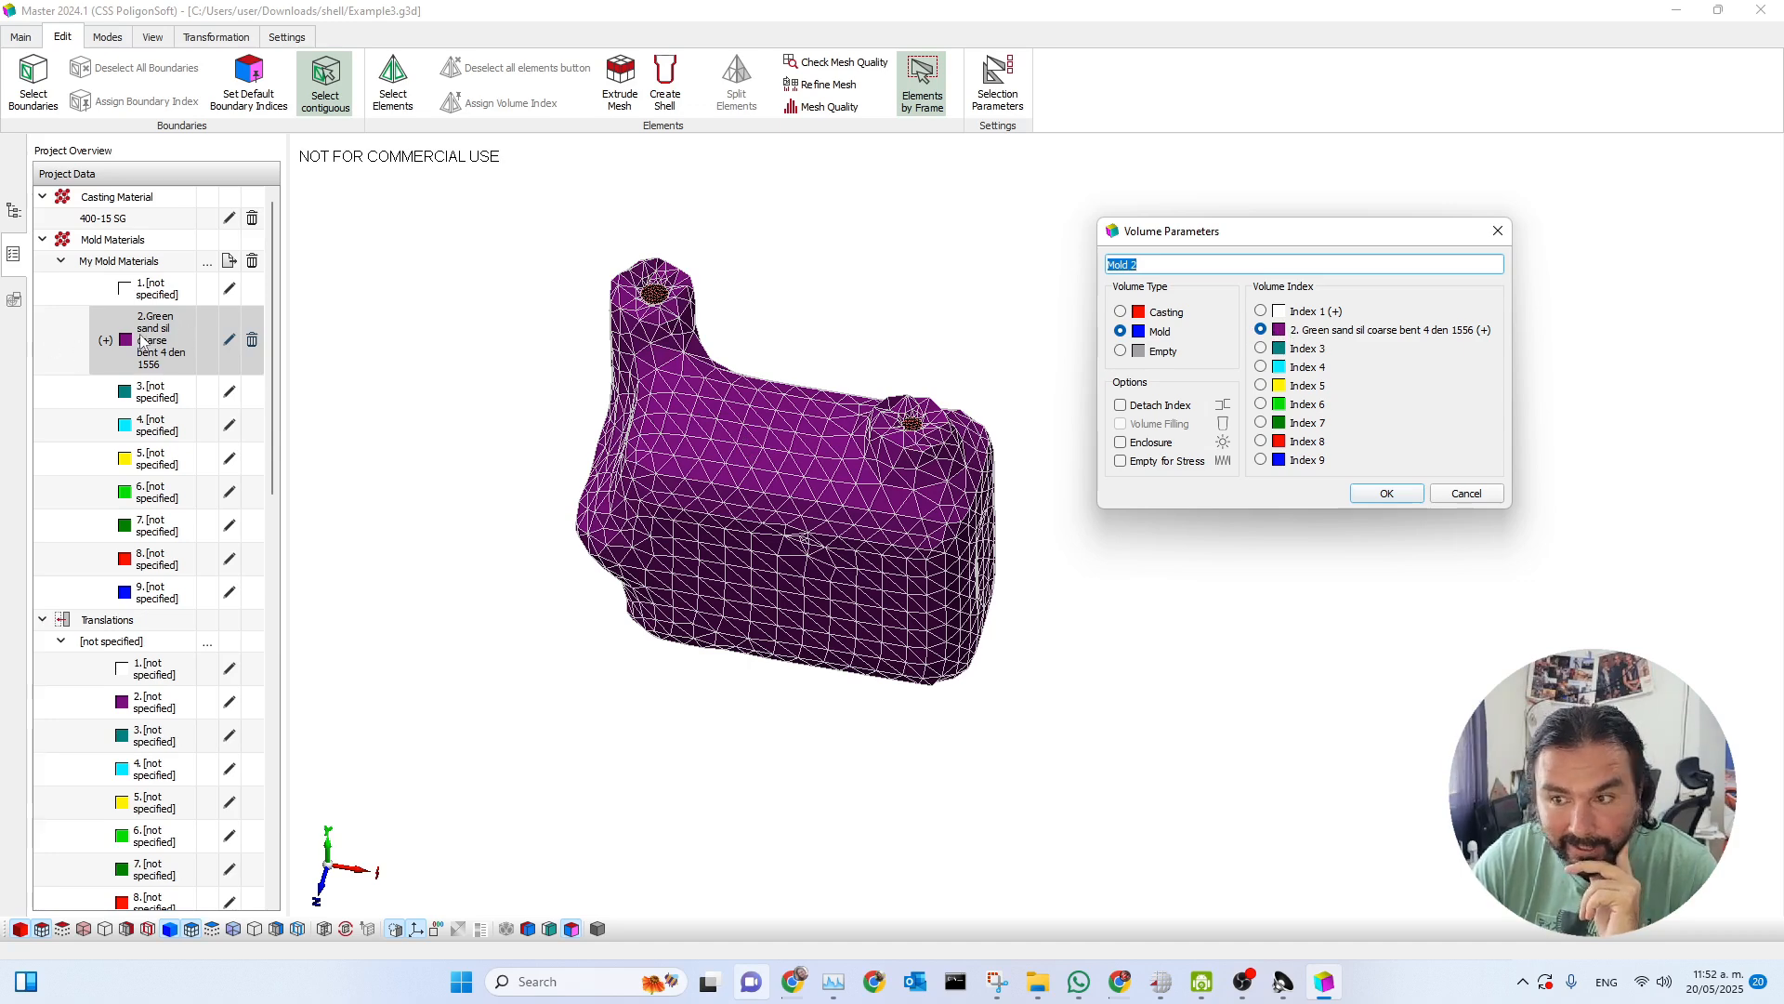
left_click(1498, 230)
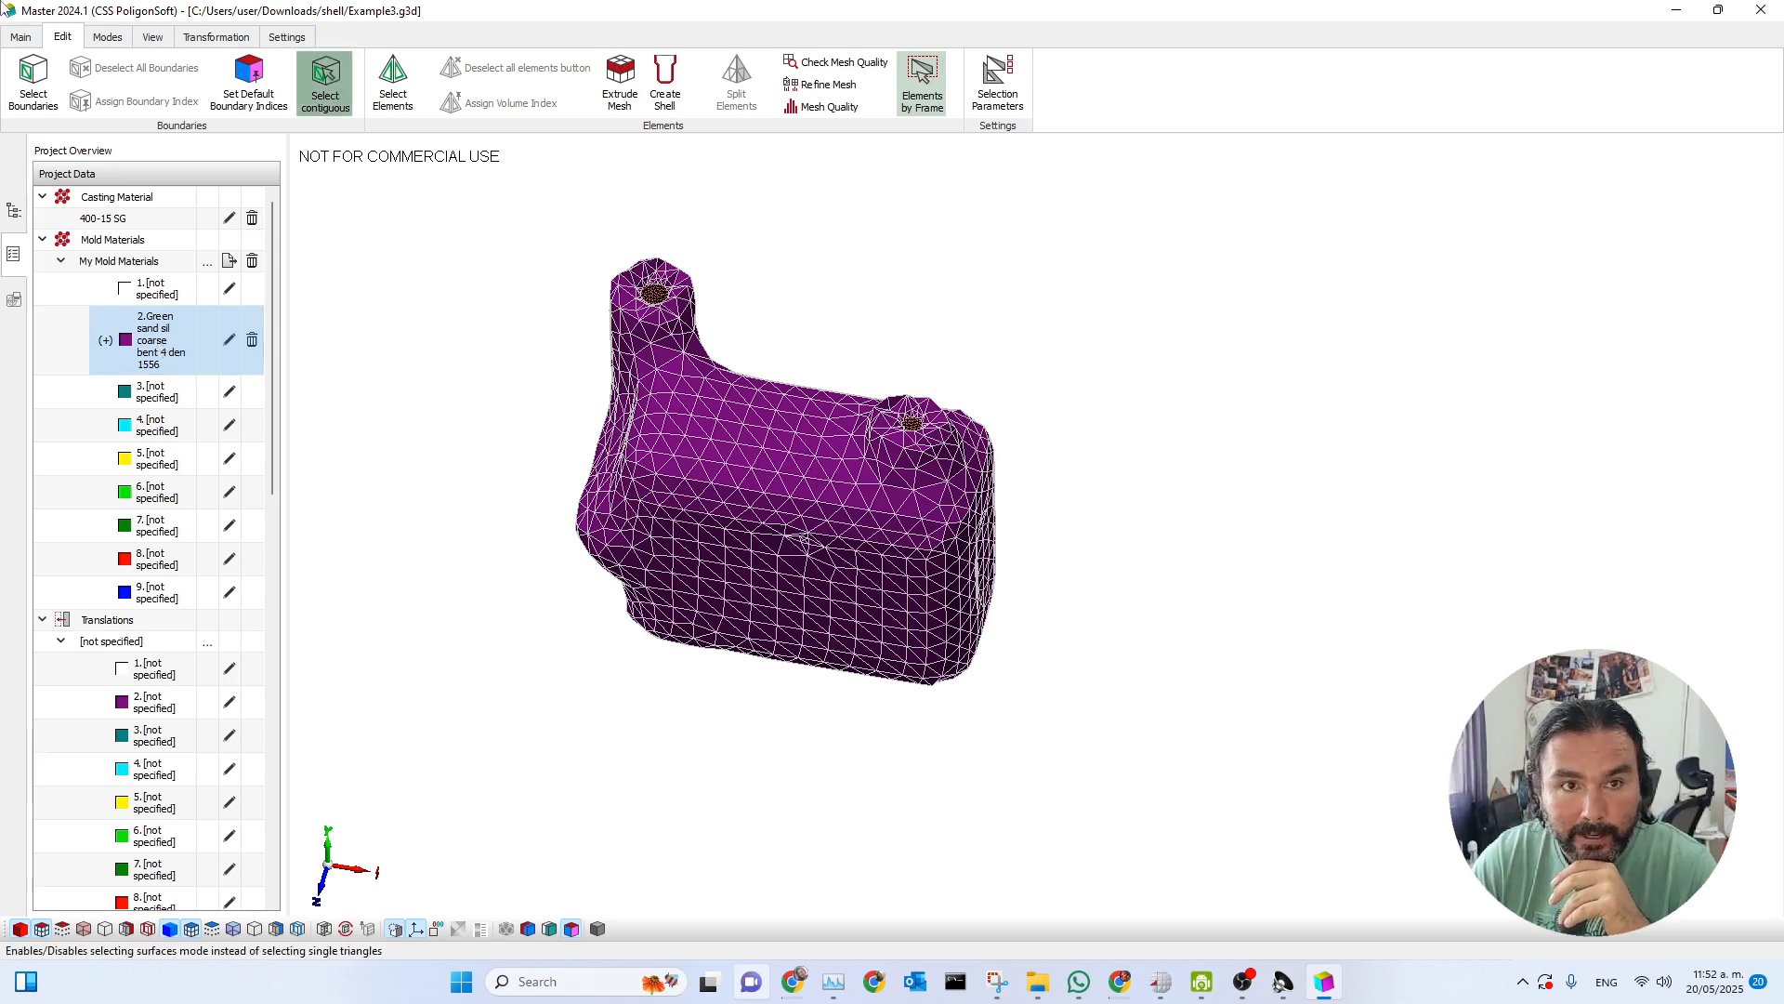
Select all mold boundaries with index 2, Sand-Sand, and assign them surface index 3.
left_click(103, 36)
left_click(21, 36)
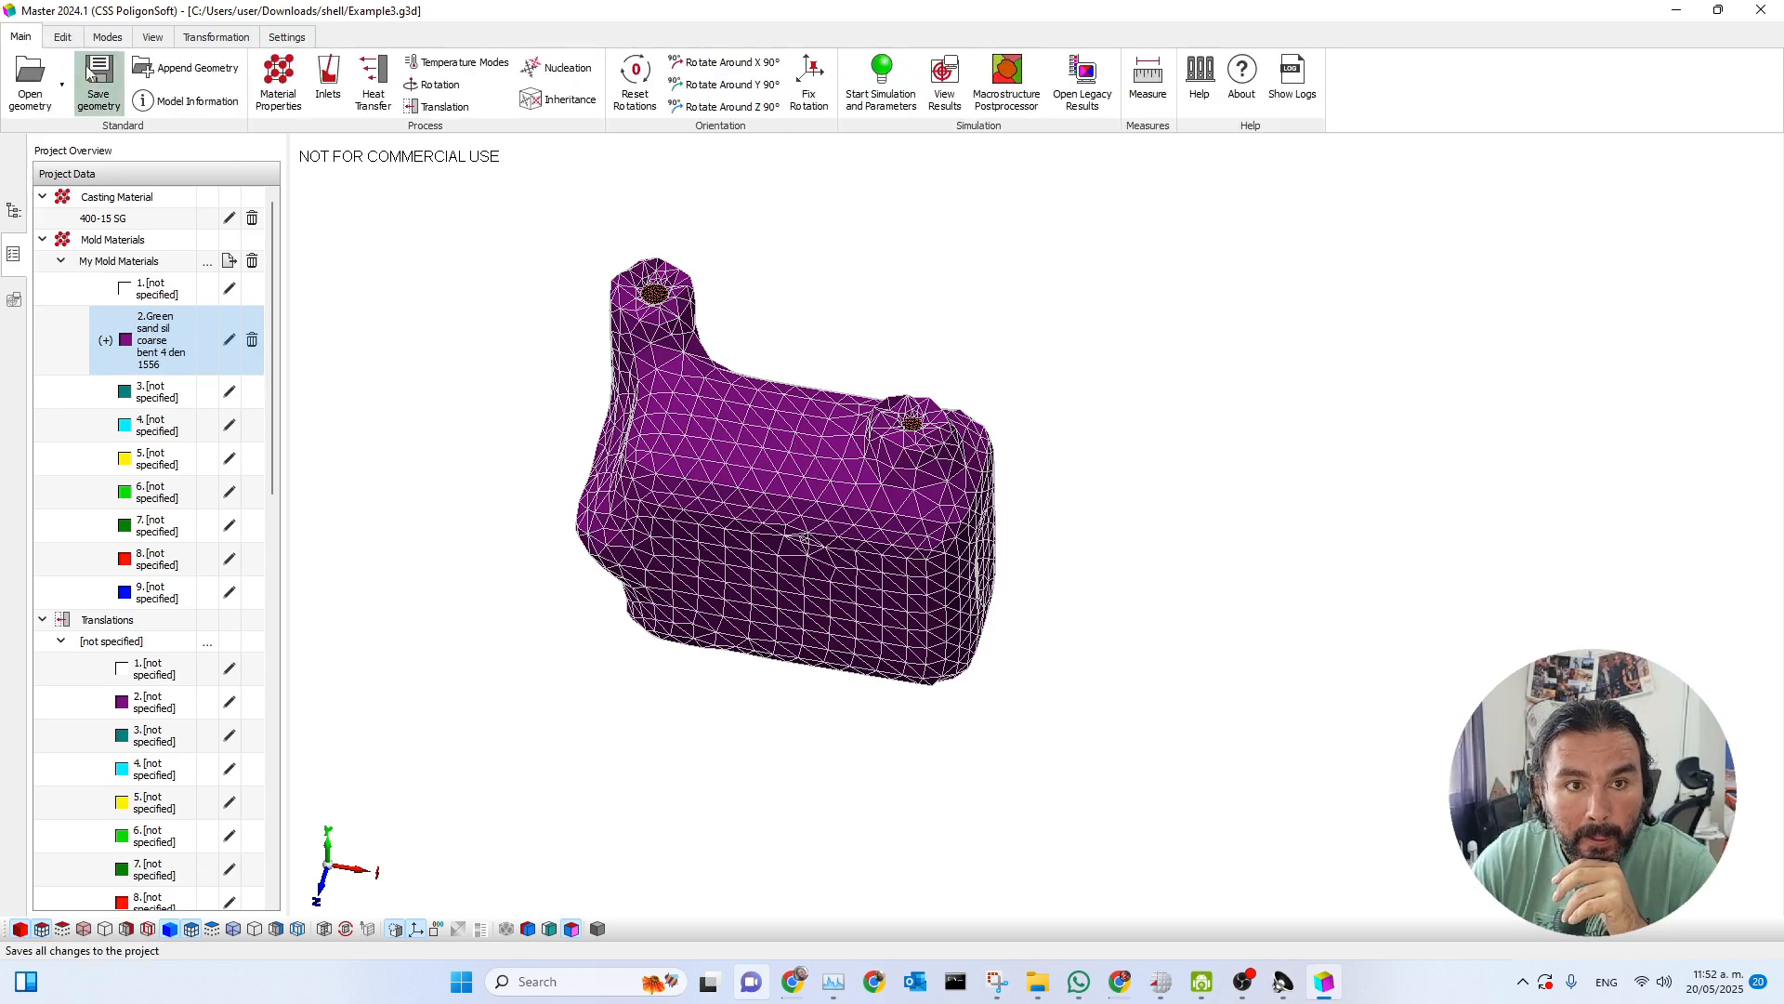
left_click(62, 36)
left_click(33, 82)
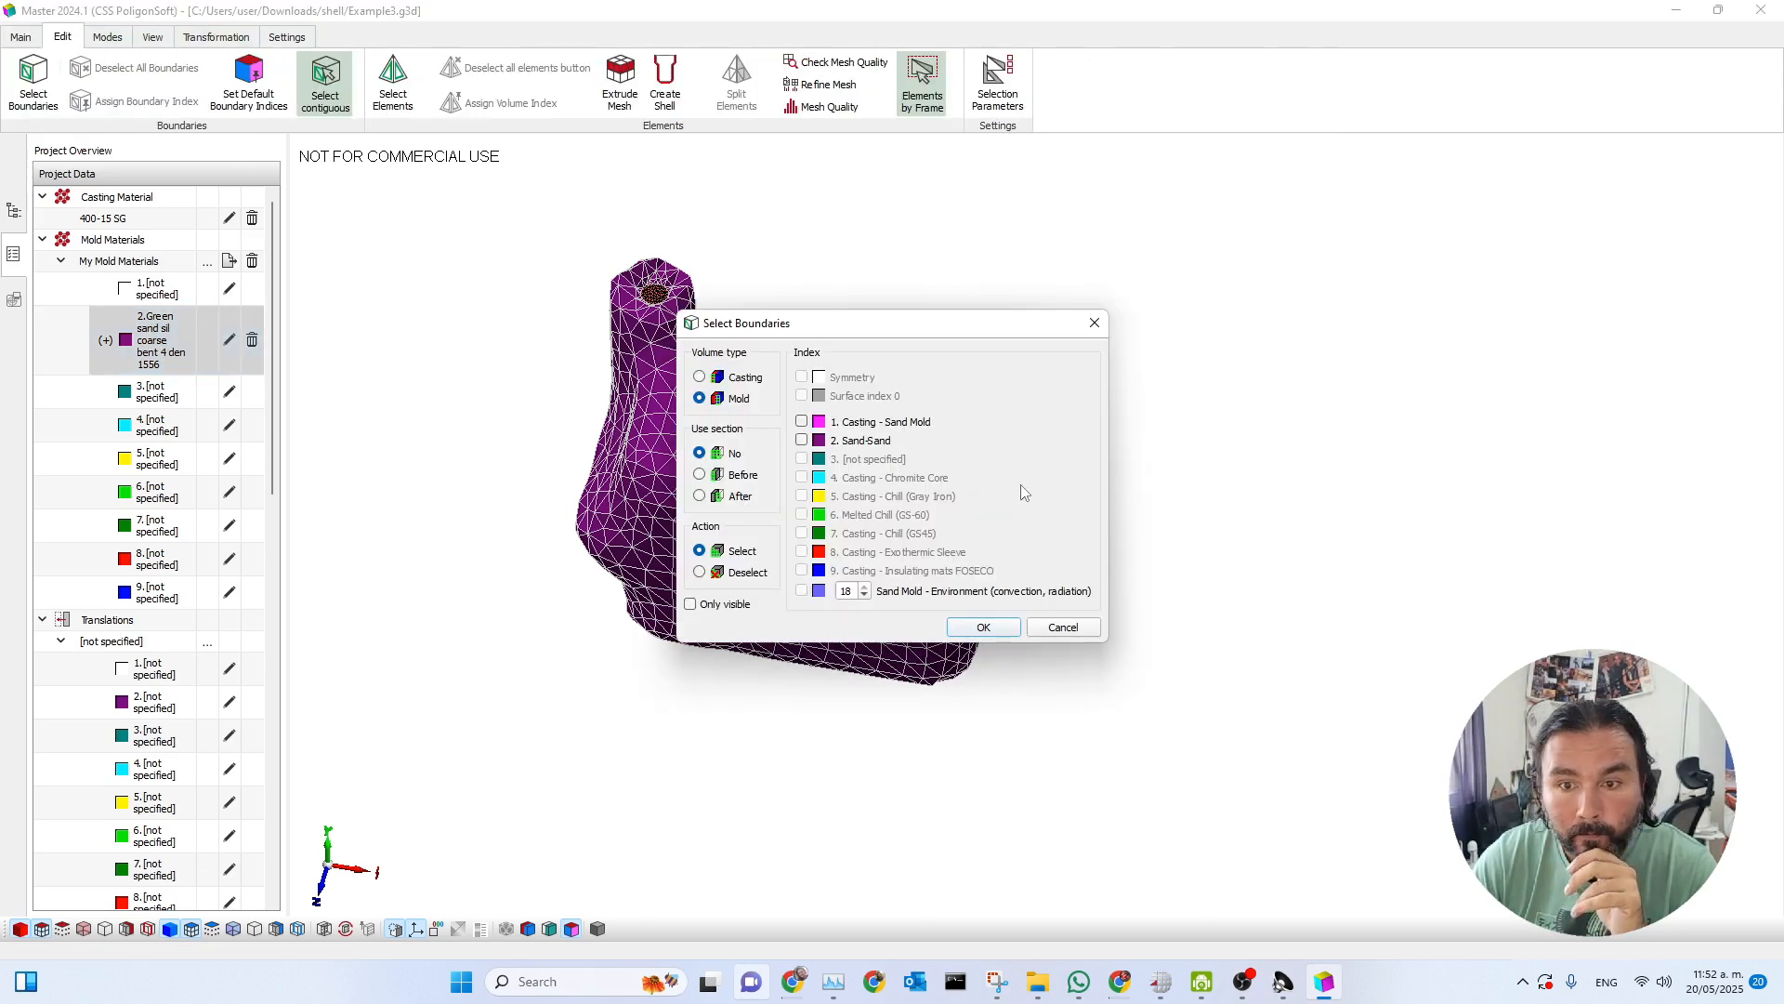
left_click_drag(894, 324, 1166, 281)
left_click(1075, 397)
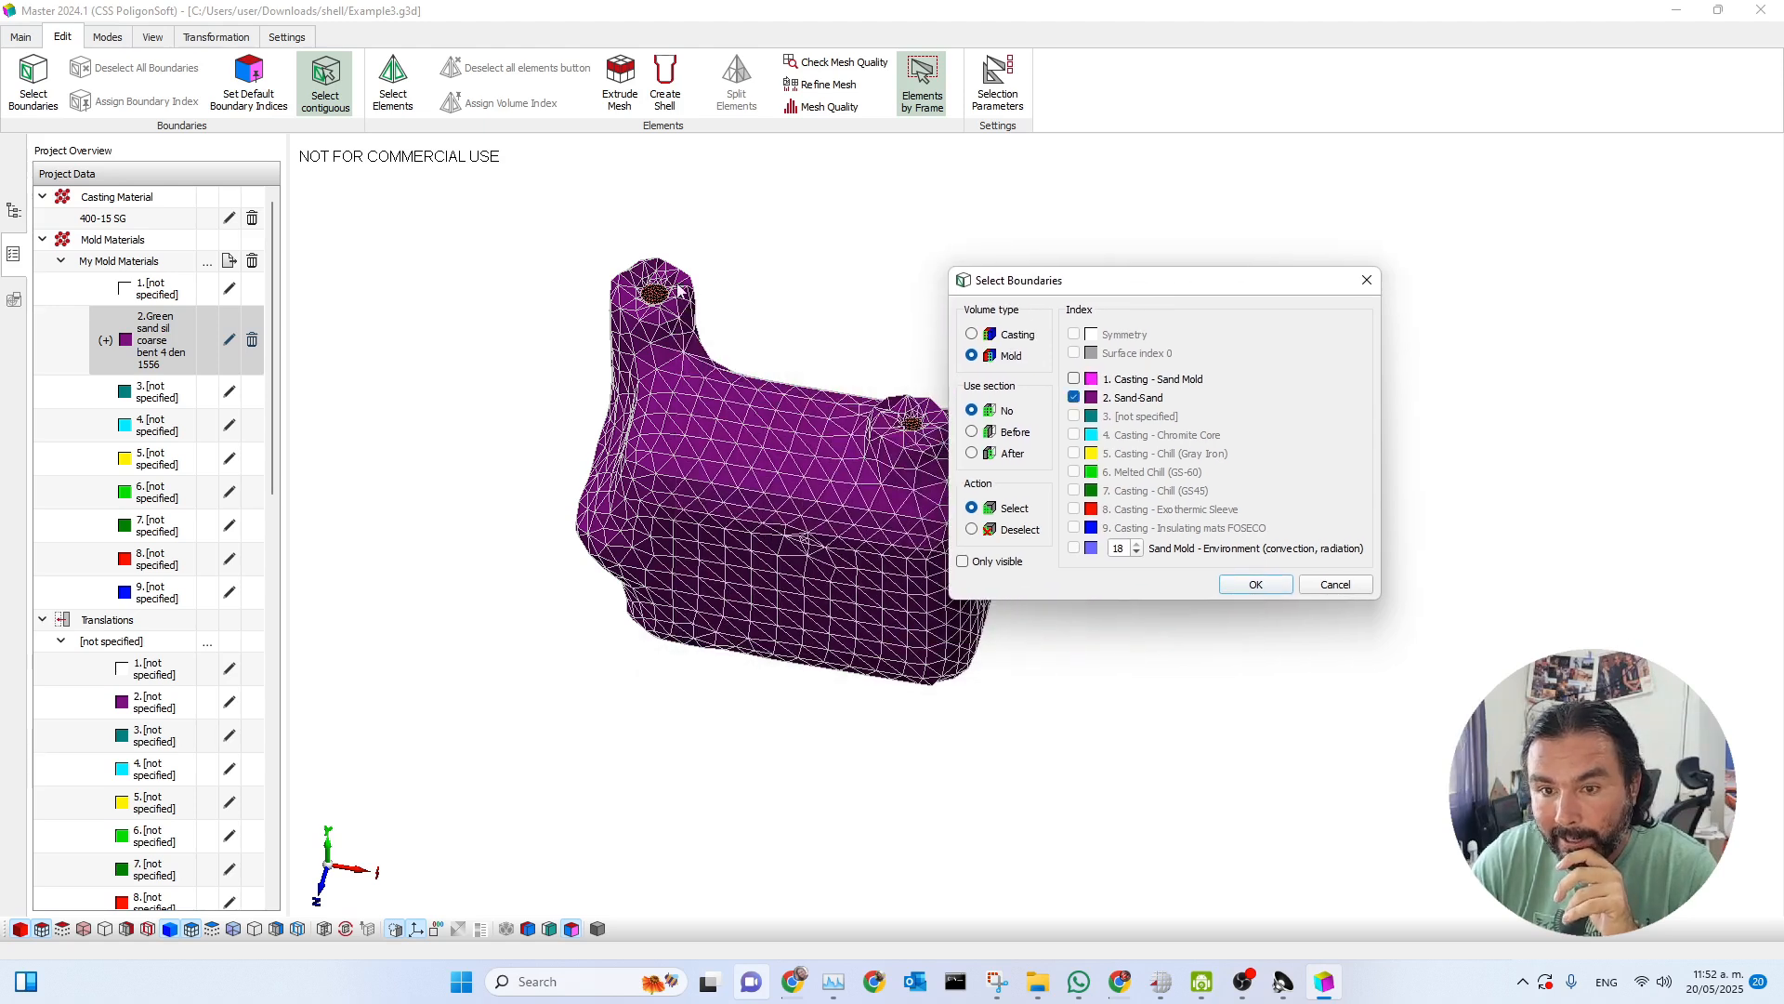
left_click(1250, 585)
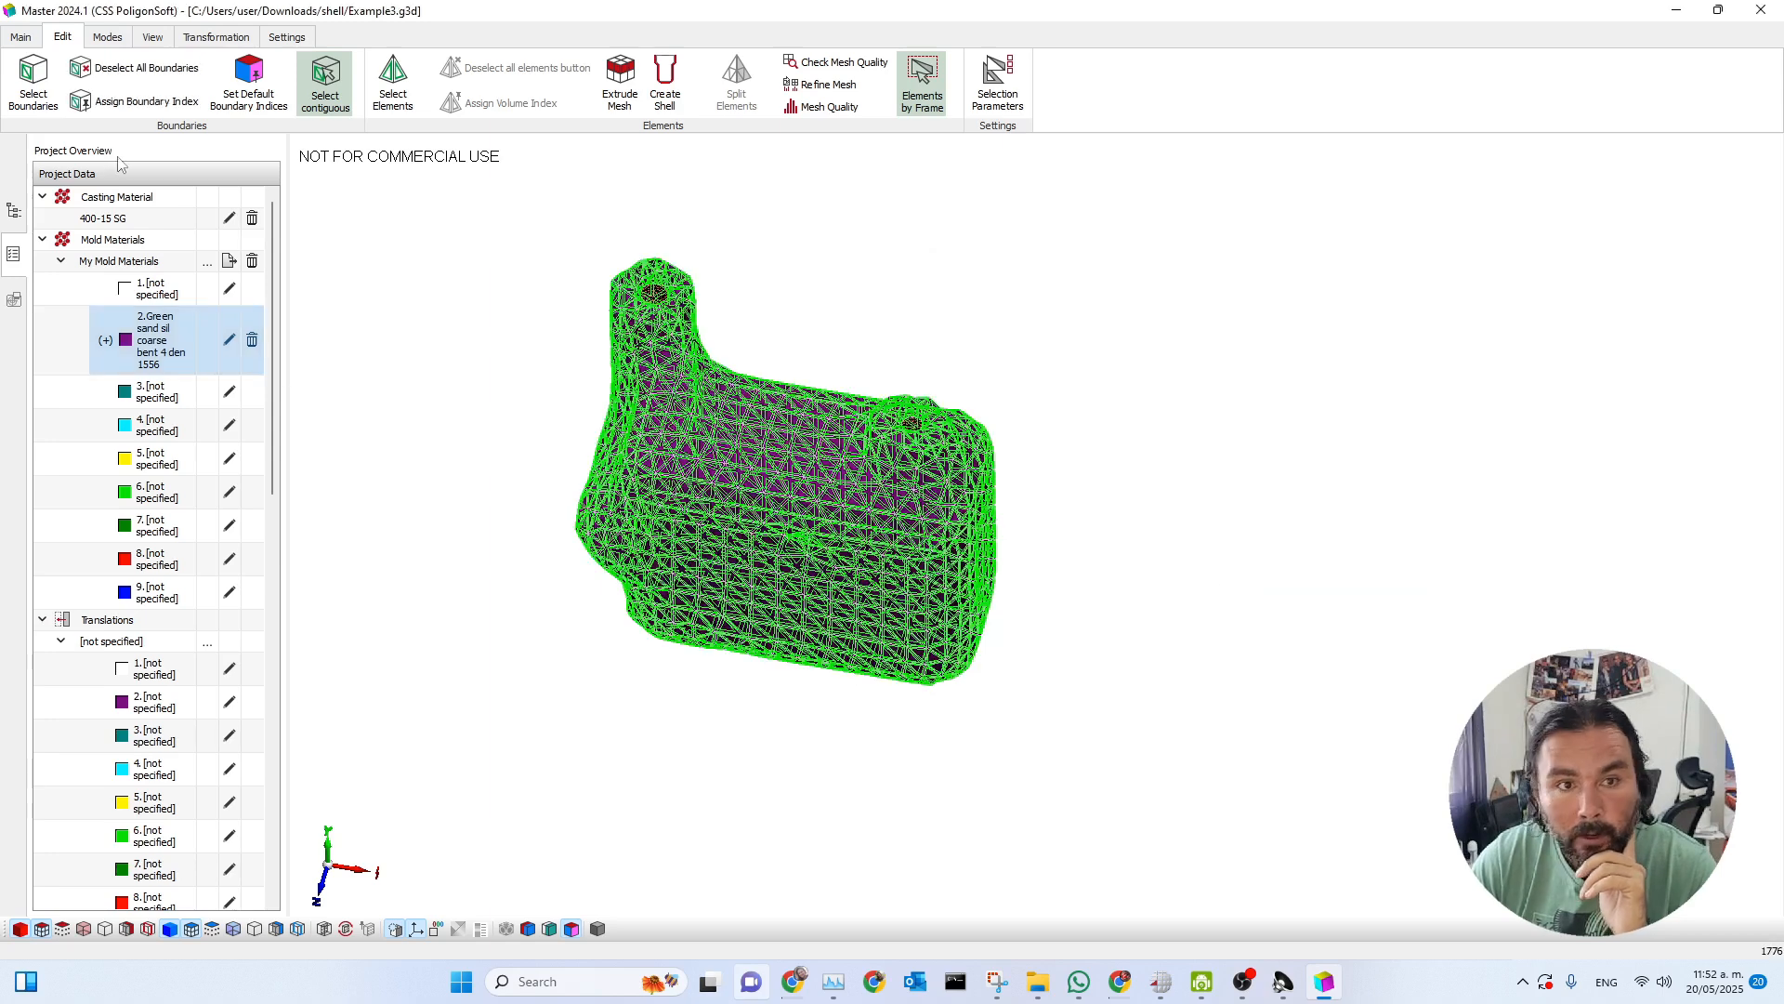
left_click(136, 104)
left_click(798, 461)
left_click(886, 626)
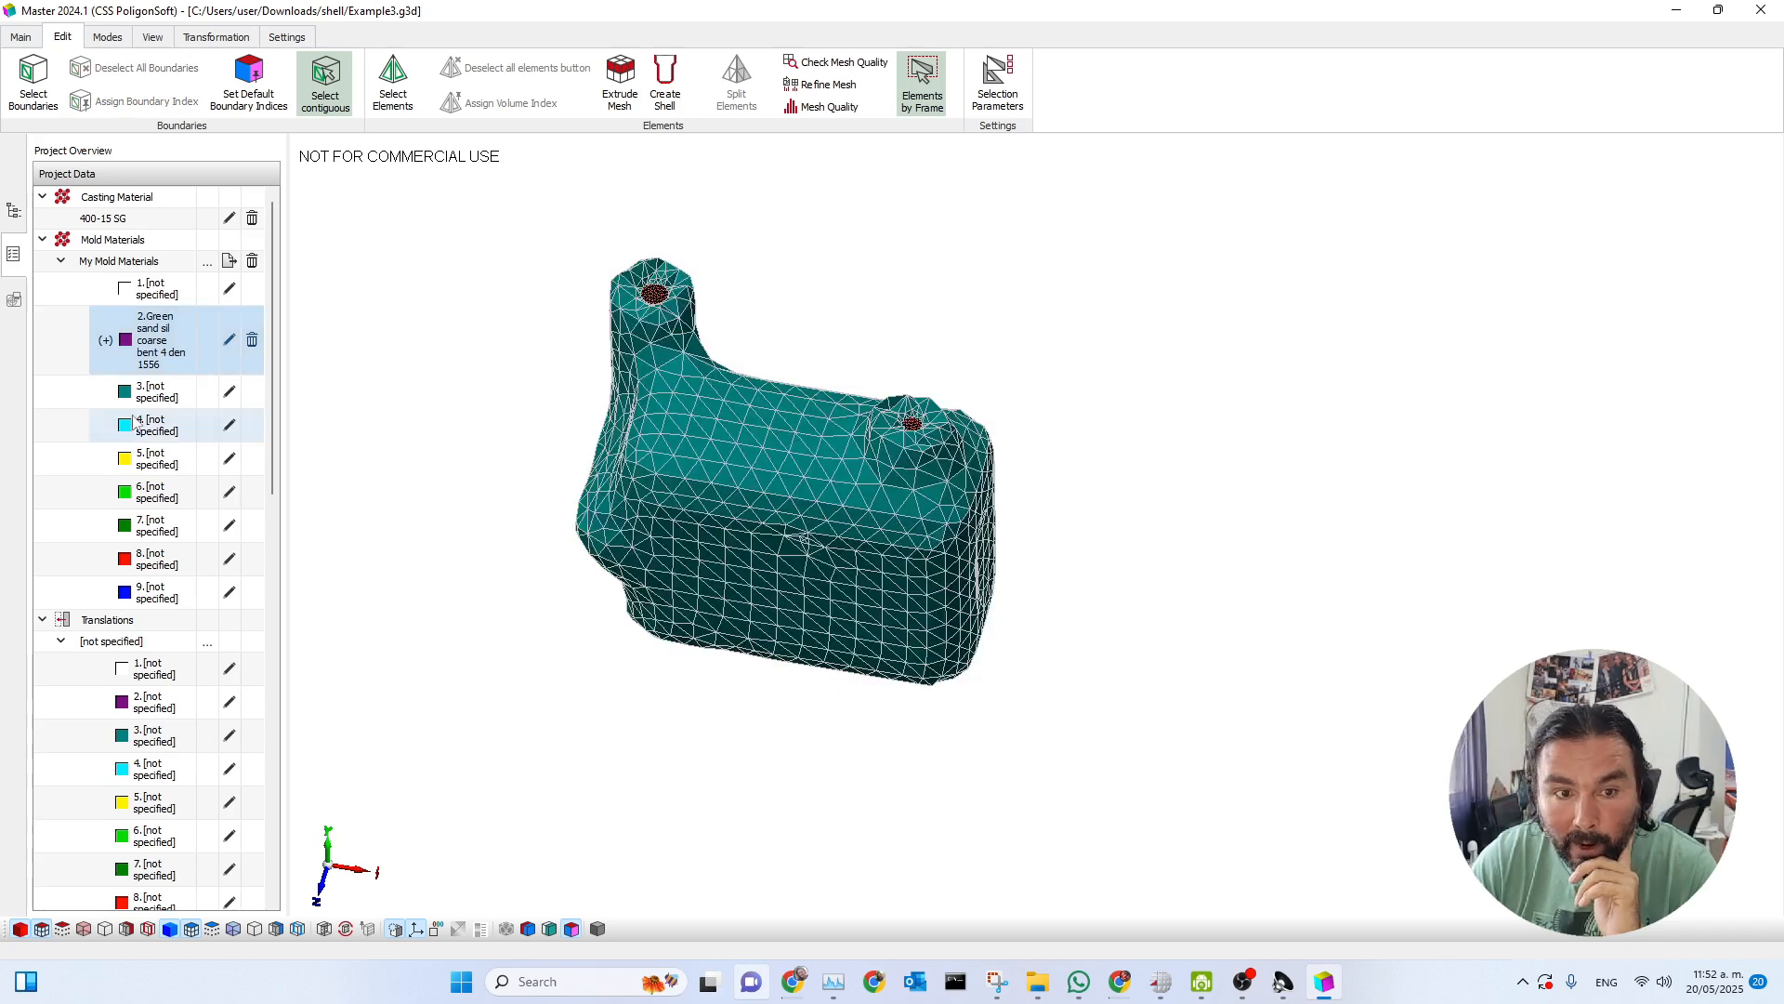
Import Green sand sil coarse bent 4 den 1556 from the Bonded sands folder as the mold material for index 3 and apply it.
left_click(163, 399)
left_click(230, 399)
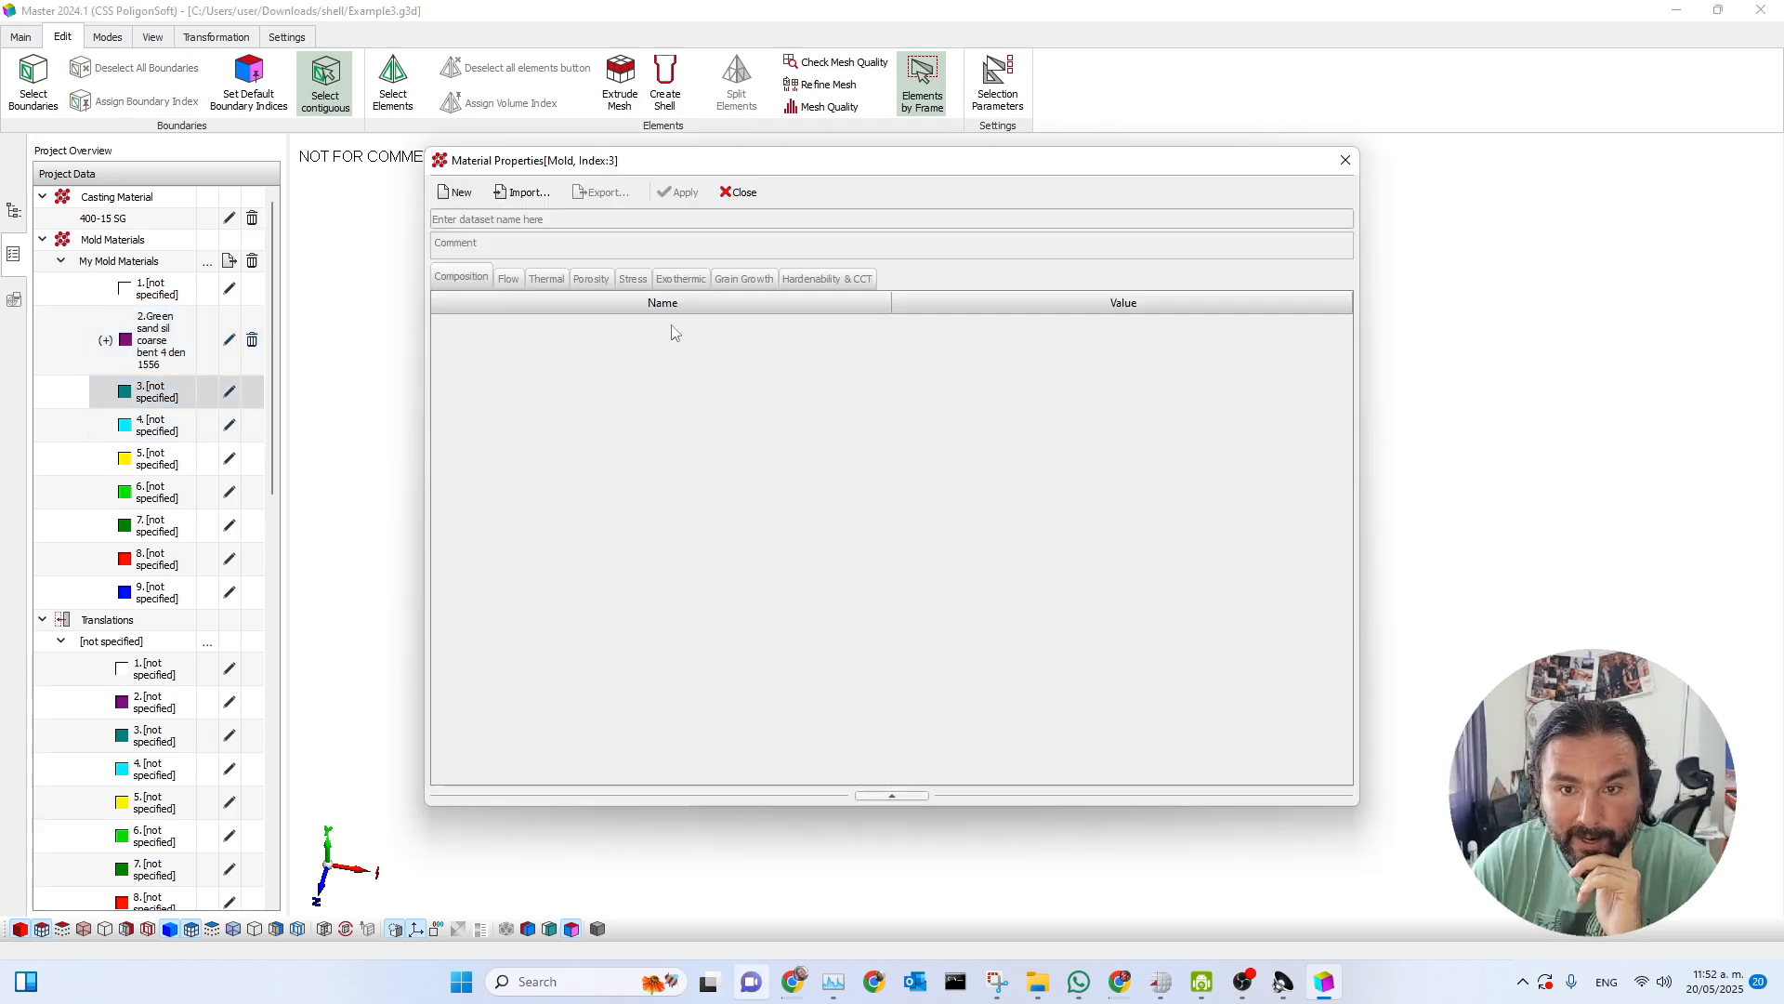
left_click(527, 192)
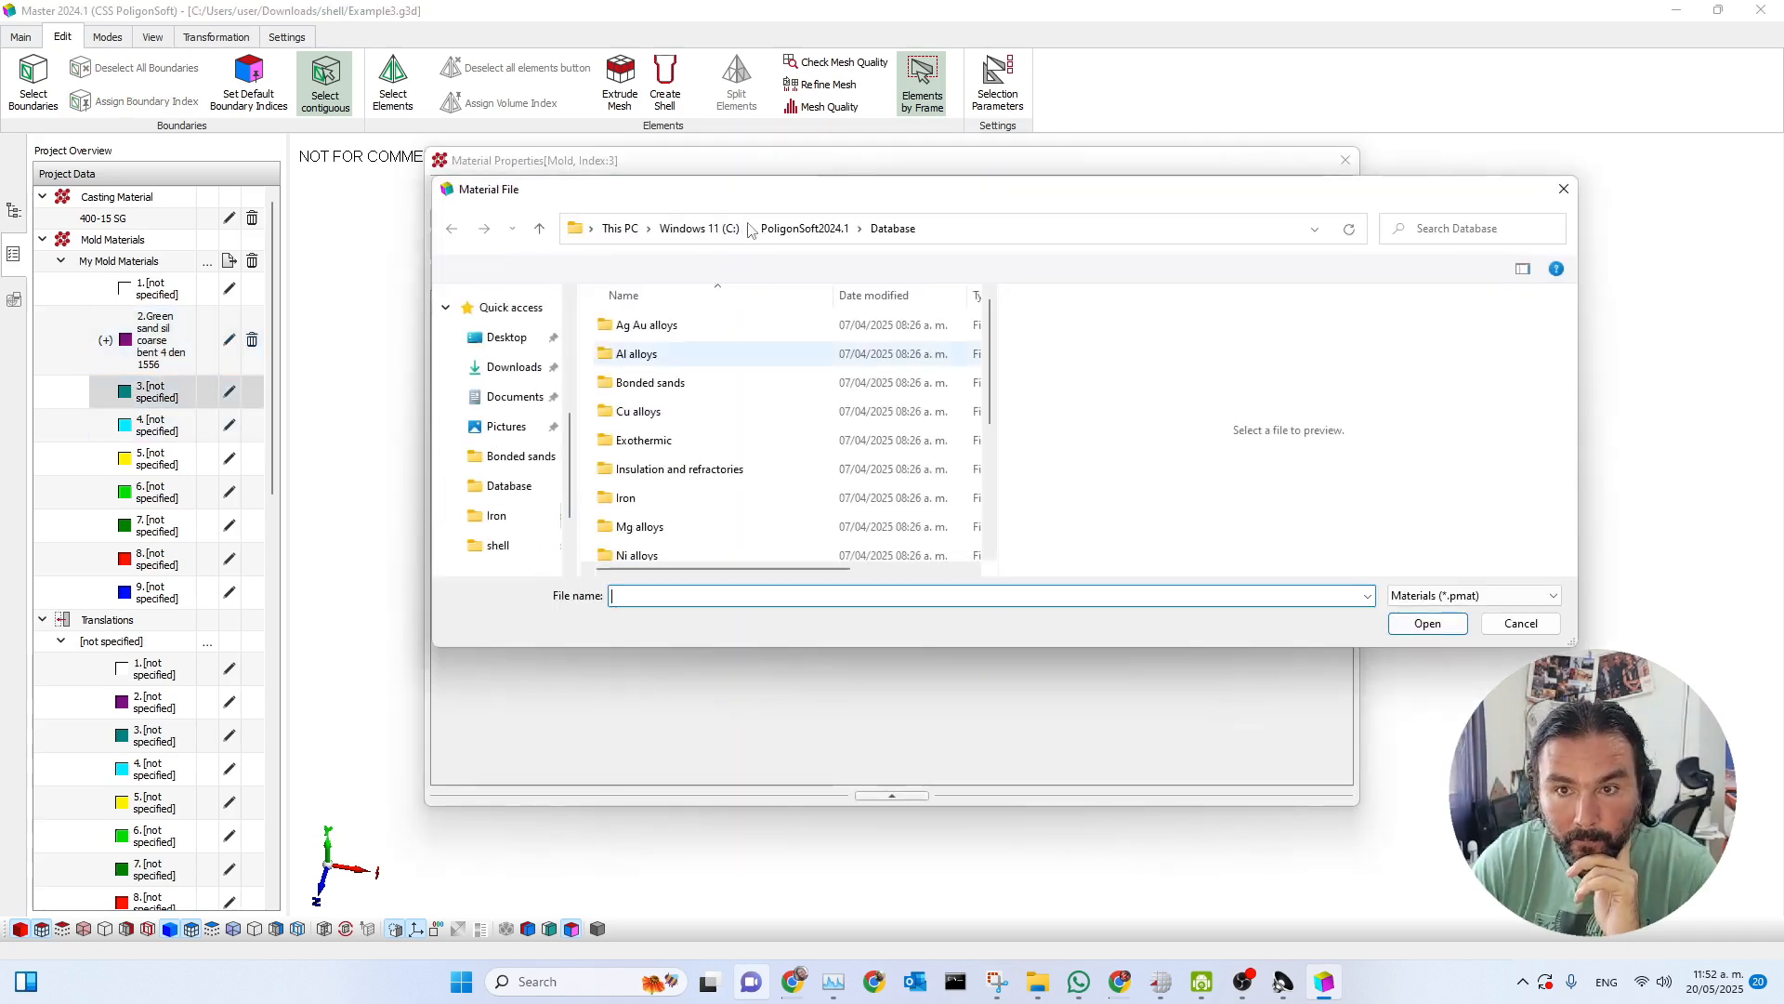
double_click(650, 382)
scroll(706, 464, "down", 3)
scroll(730, 519, "up", 2)
scroll(729, 519, "up", 3)
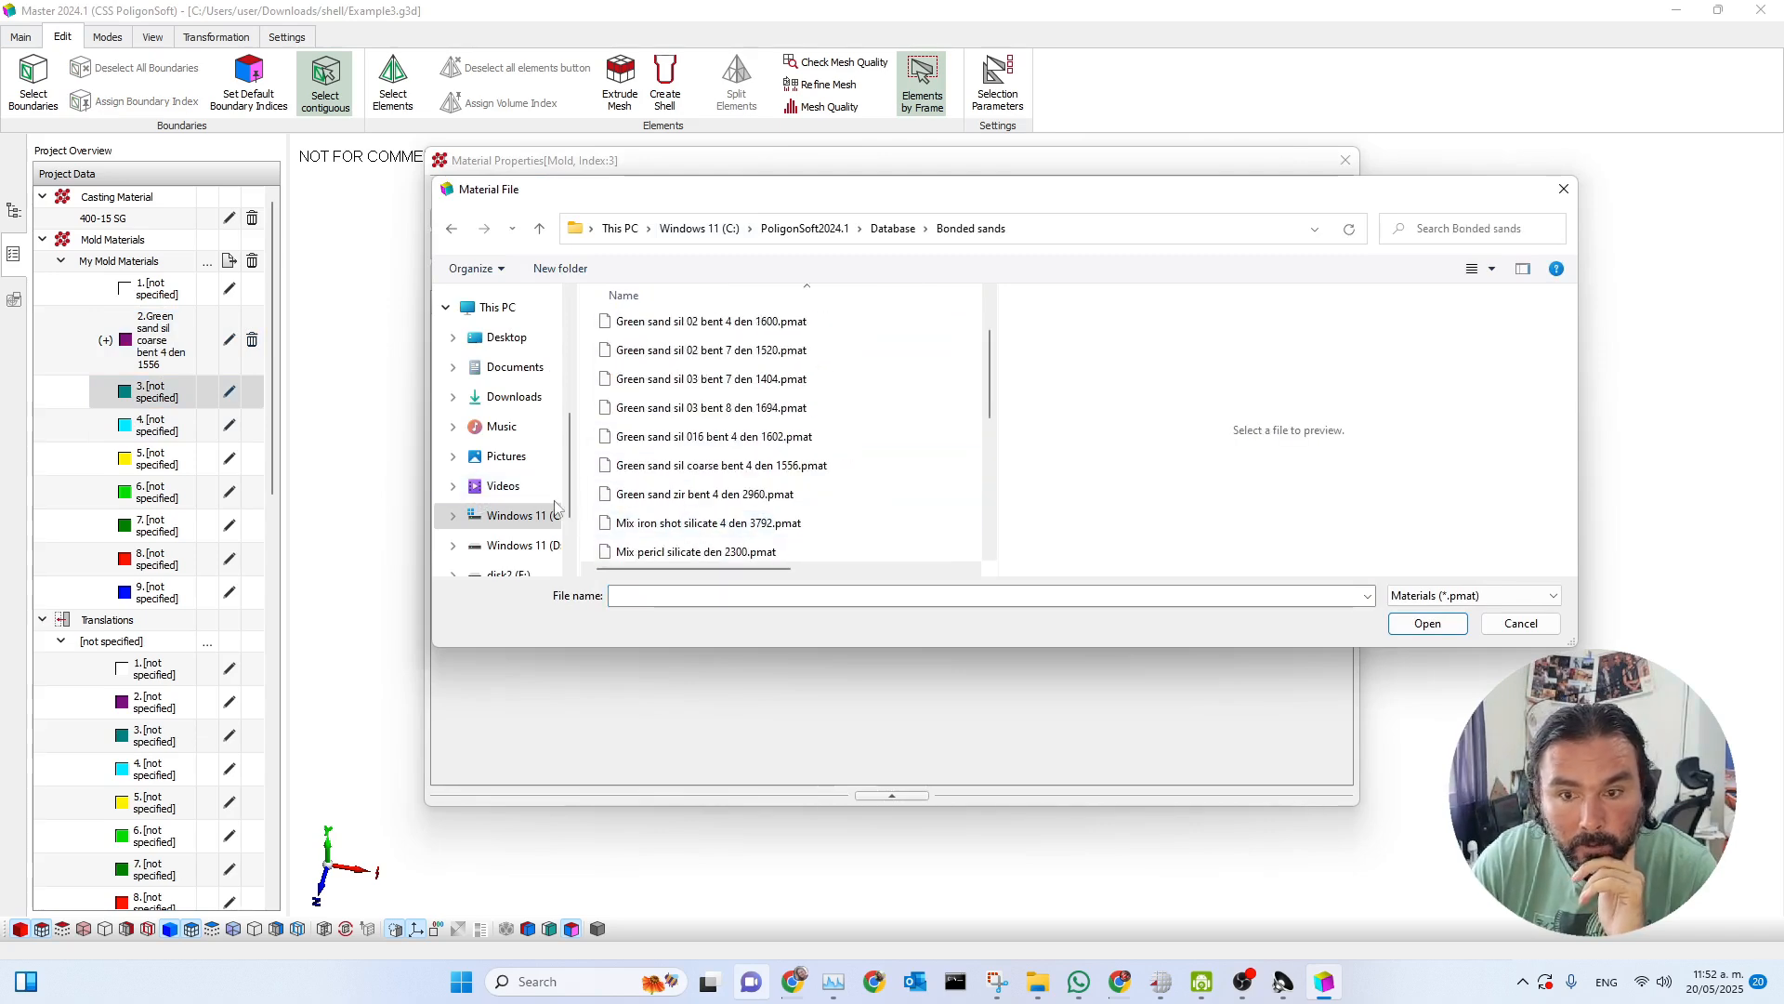
left_click(730, 465)
left_click(1436, 627)
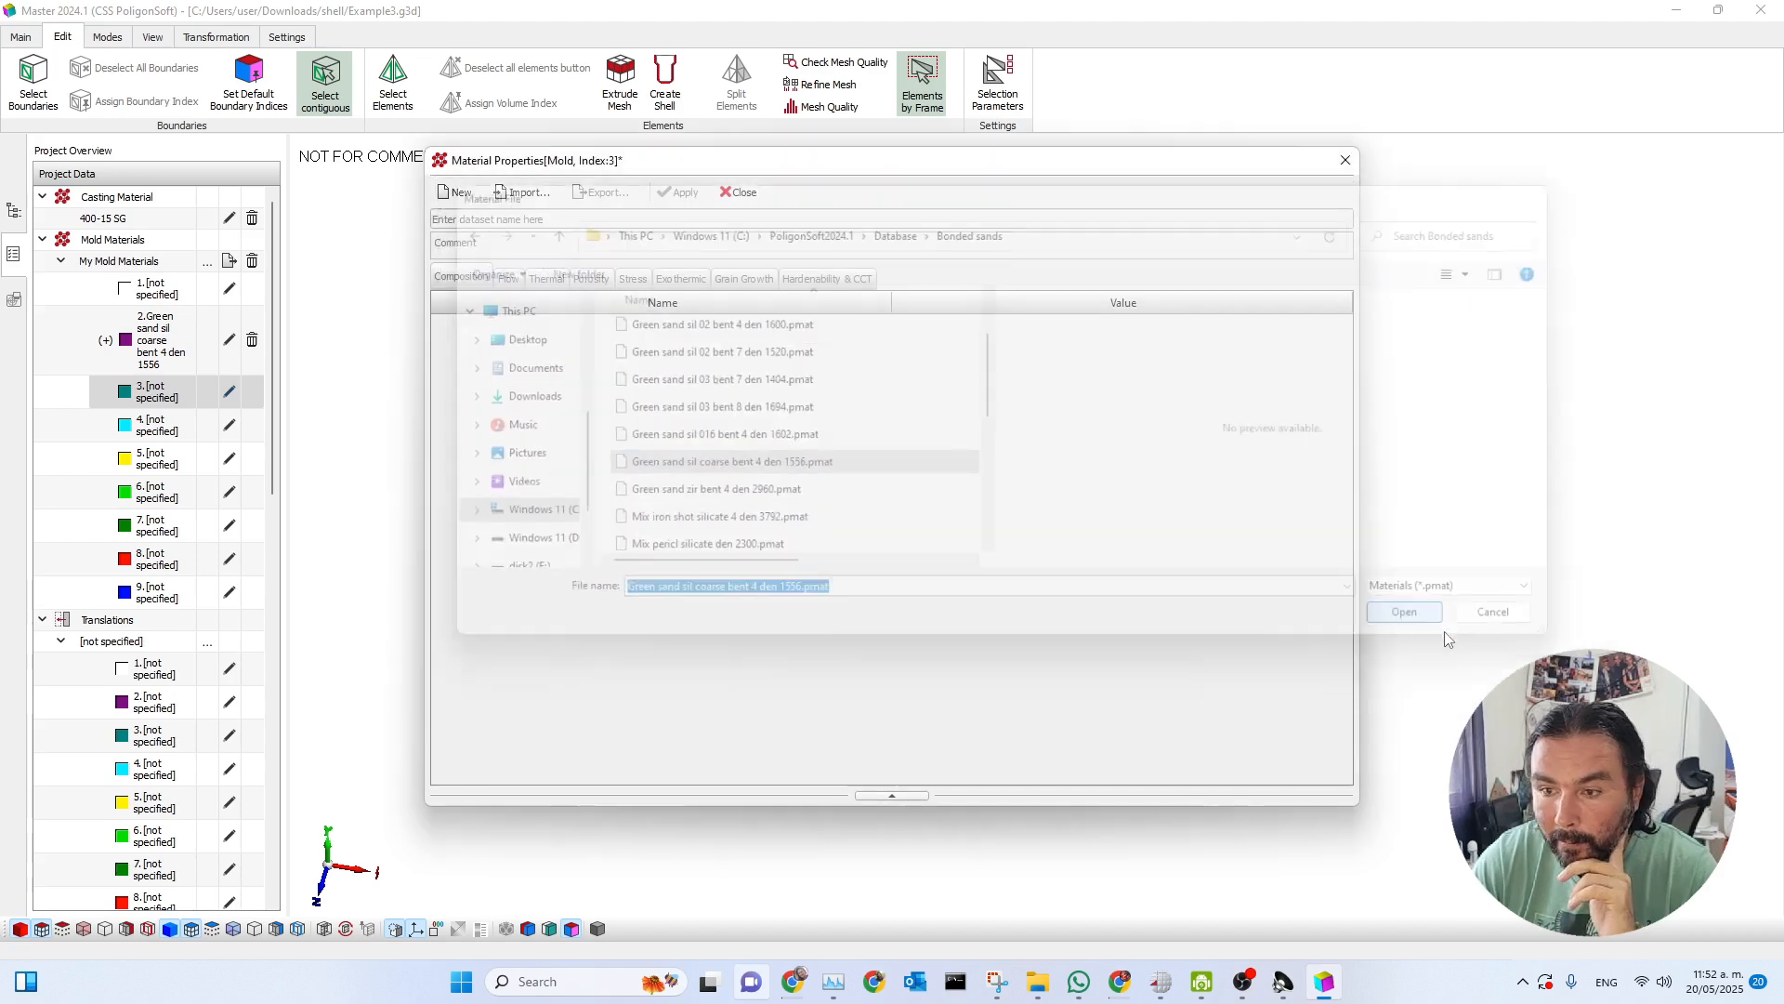
left_click(680, 193)
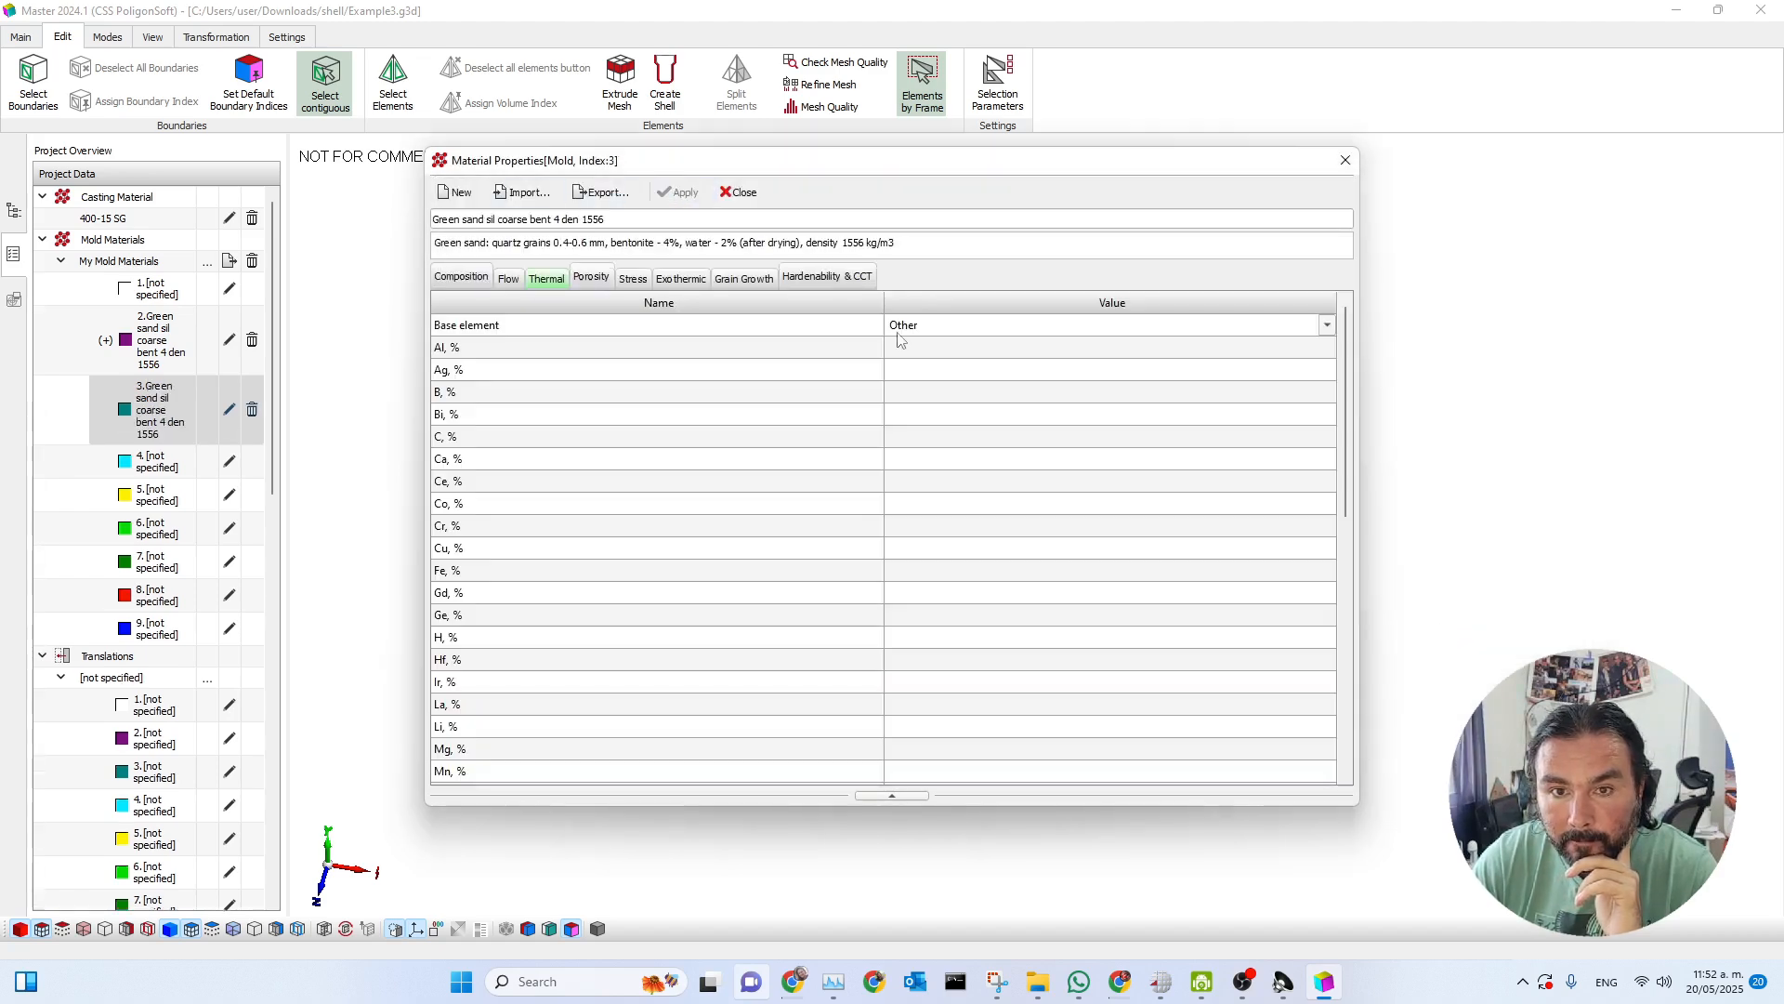
left_click(741, 193)
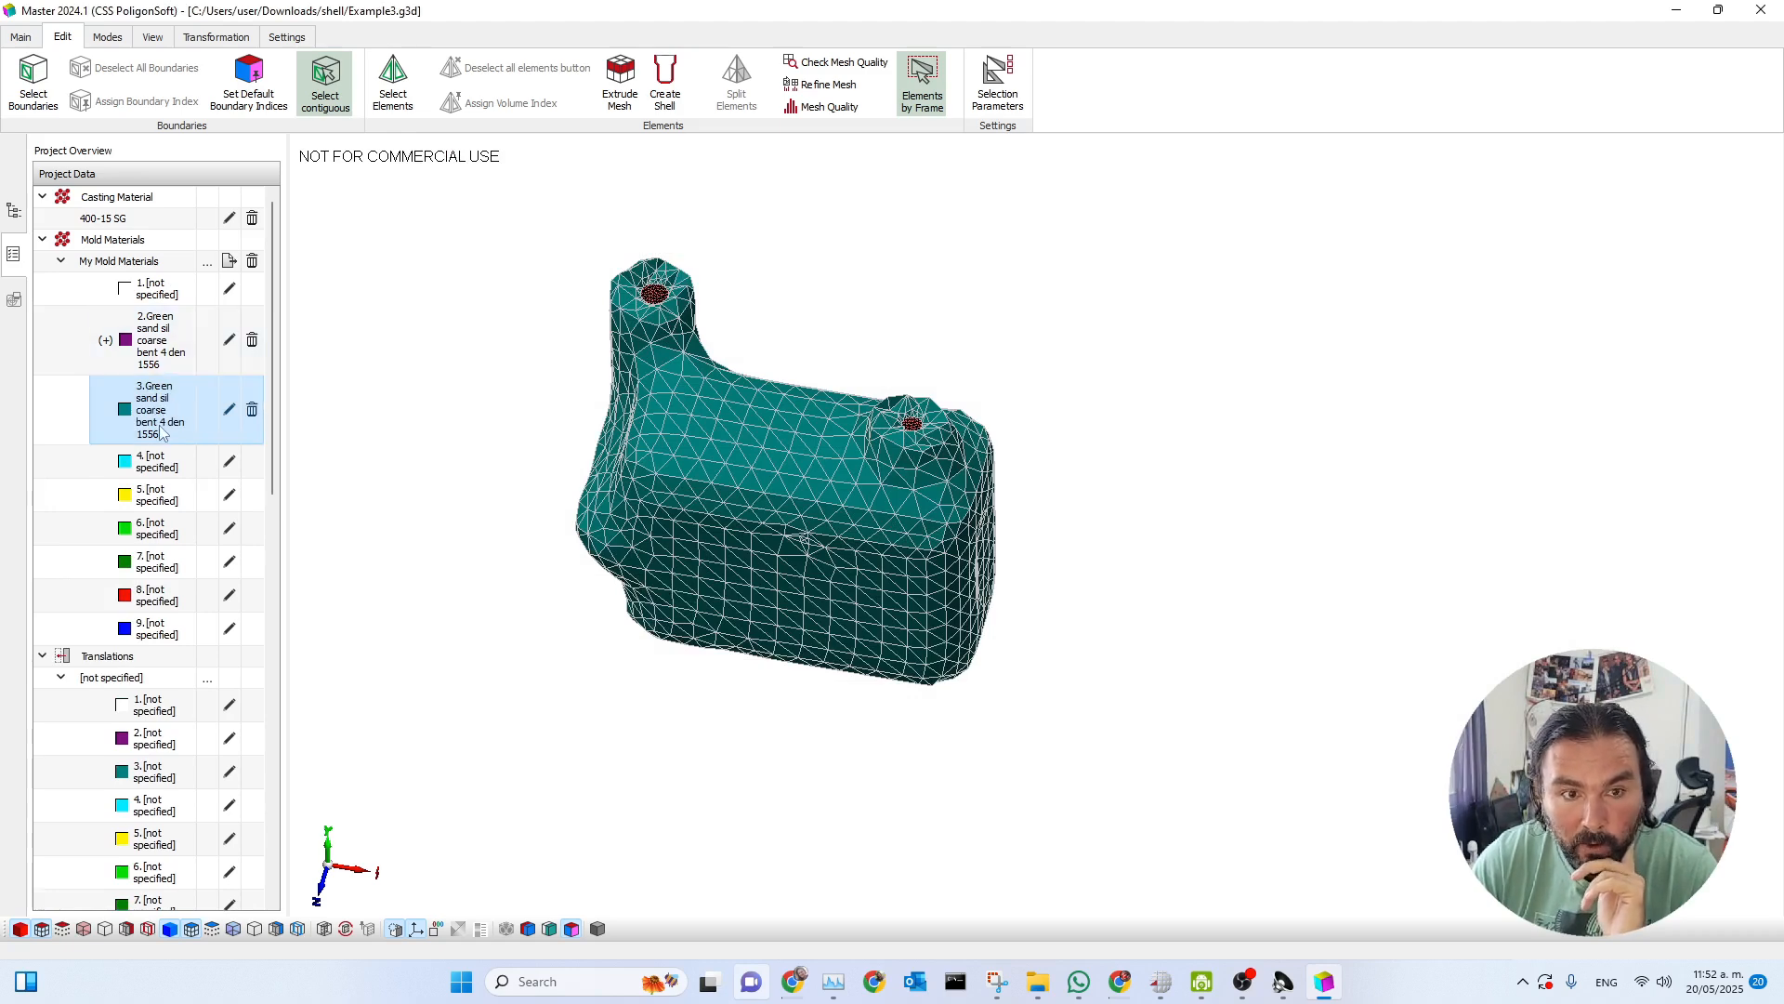
In the heat transfer dataset, set index 3's heat transfer β₁ to 10000 W/(m²·K), name the entry sand-sand, and apply the changes.
left_click(22, 37)
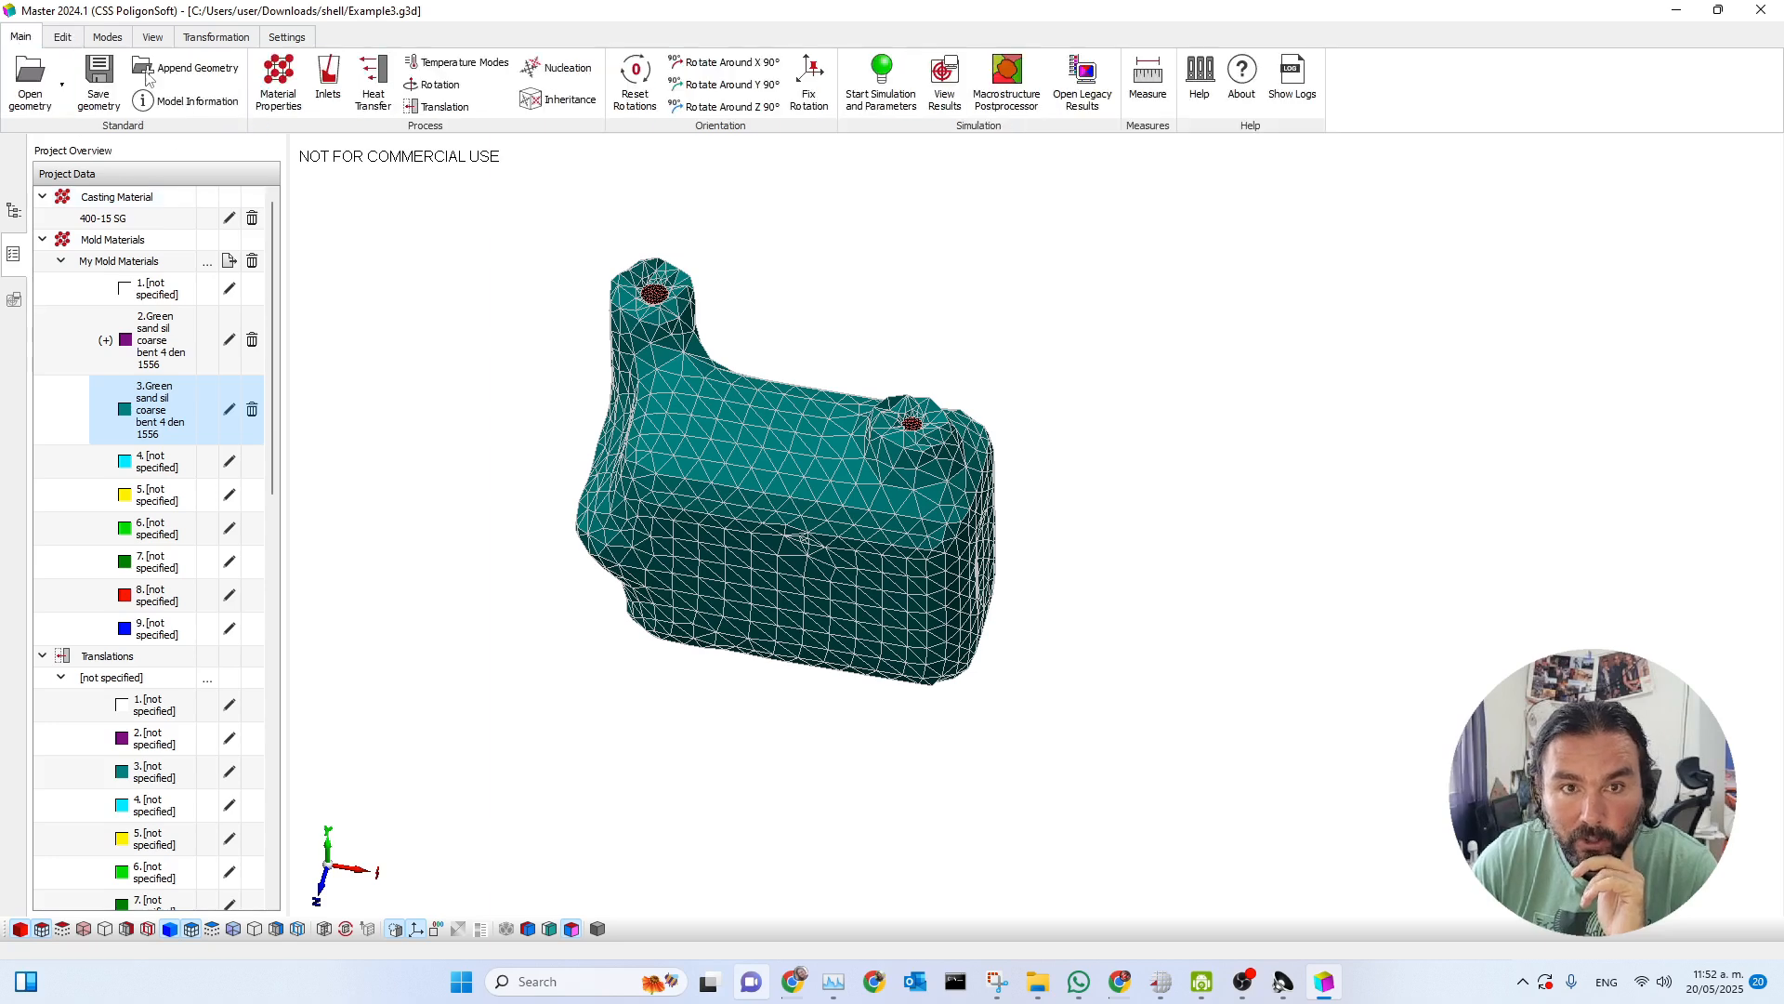
left_click(373, 83)
left_click_drag(743, 189, 1098, 201)
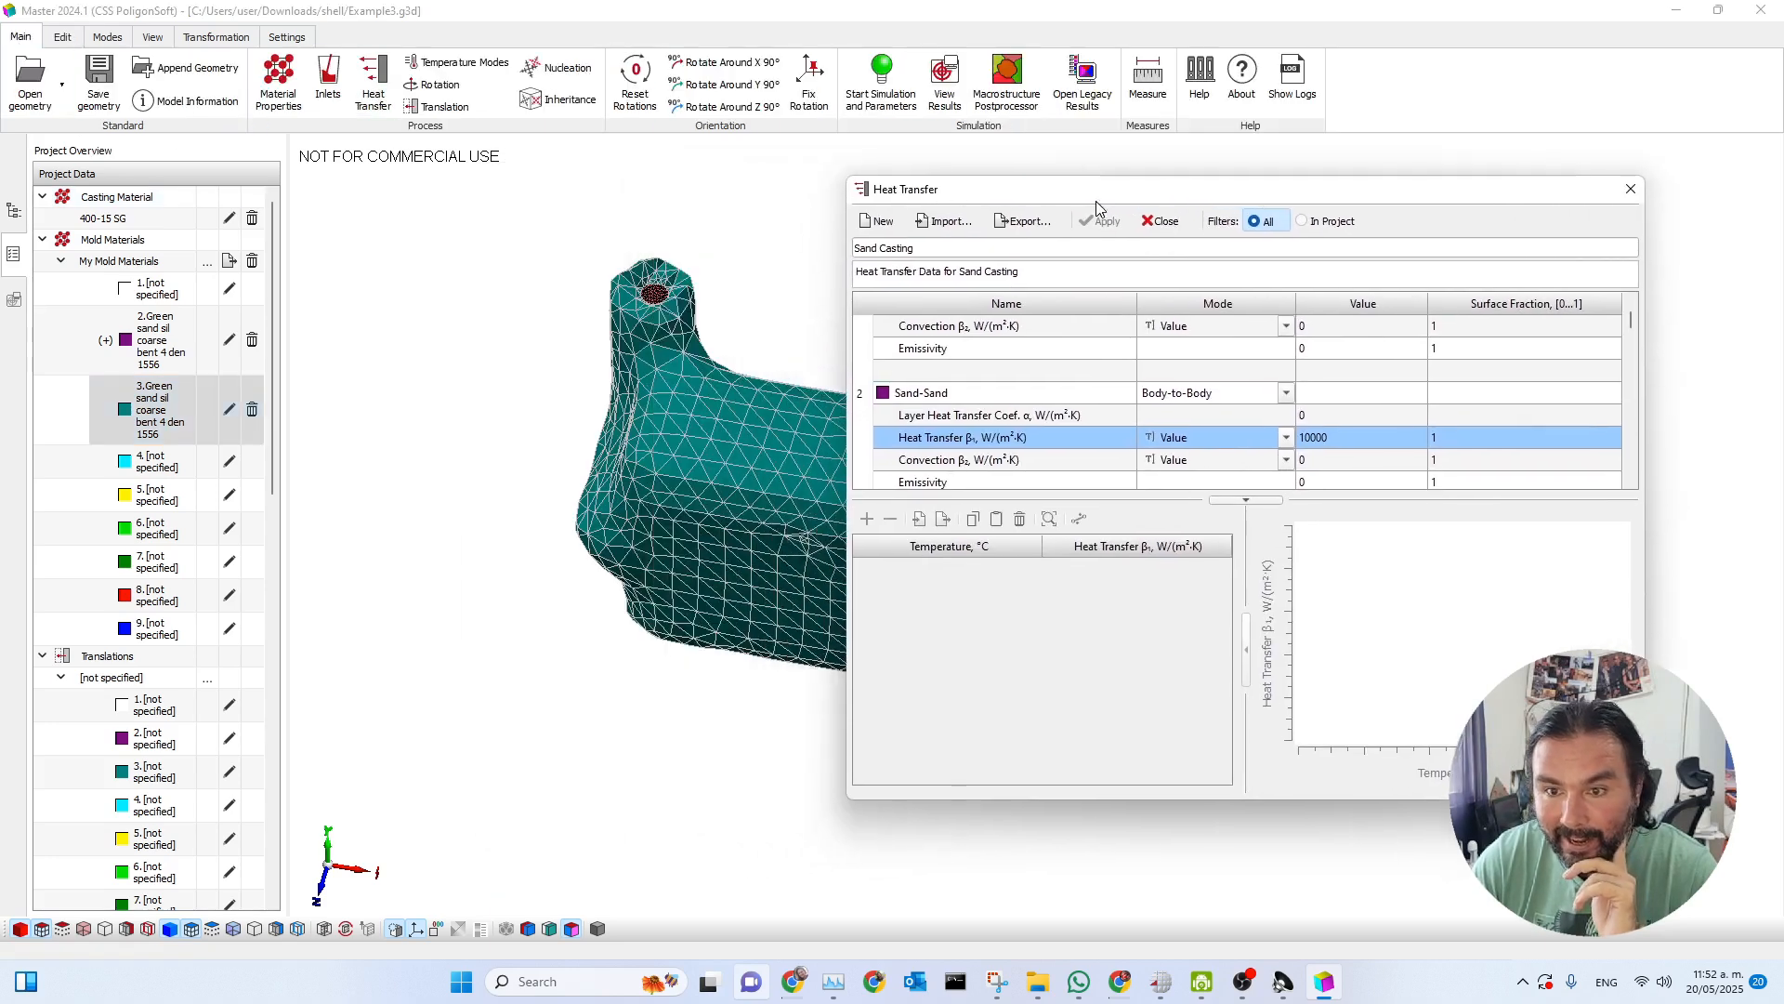
scroll(958, 425, "down", 2)
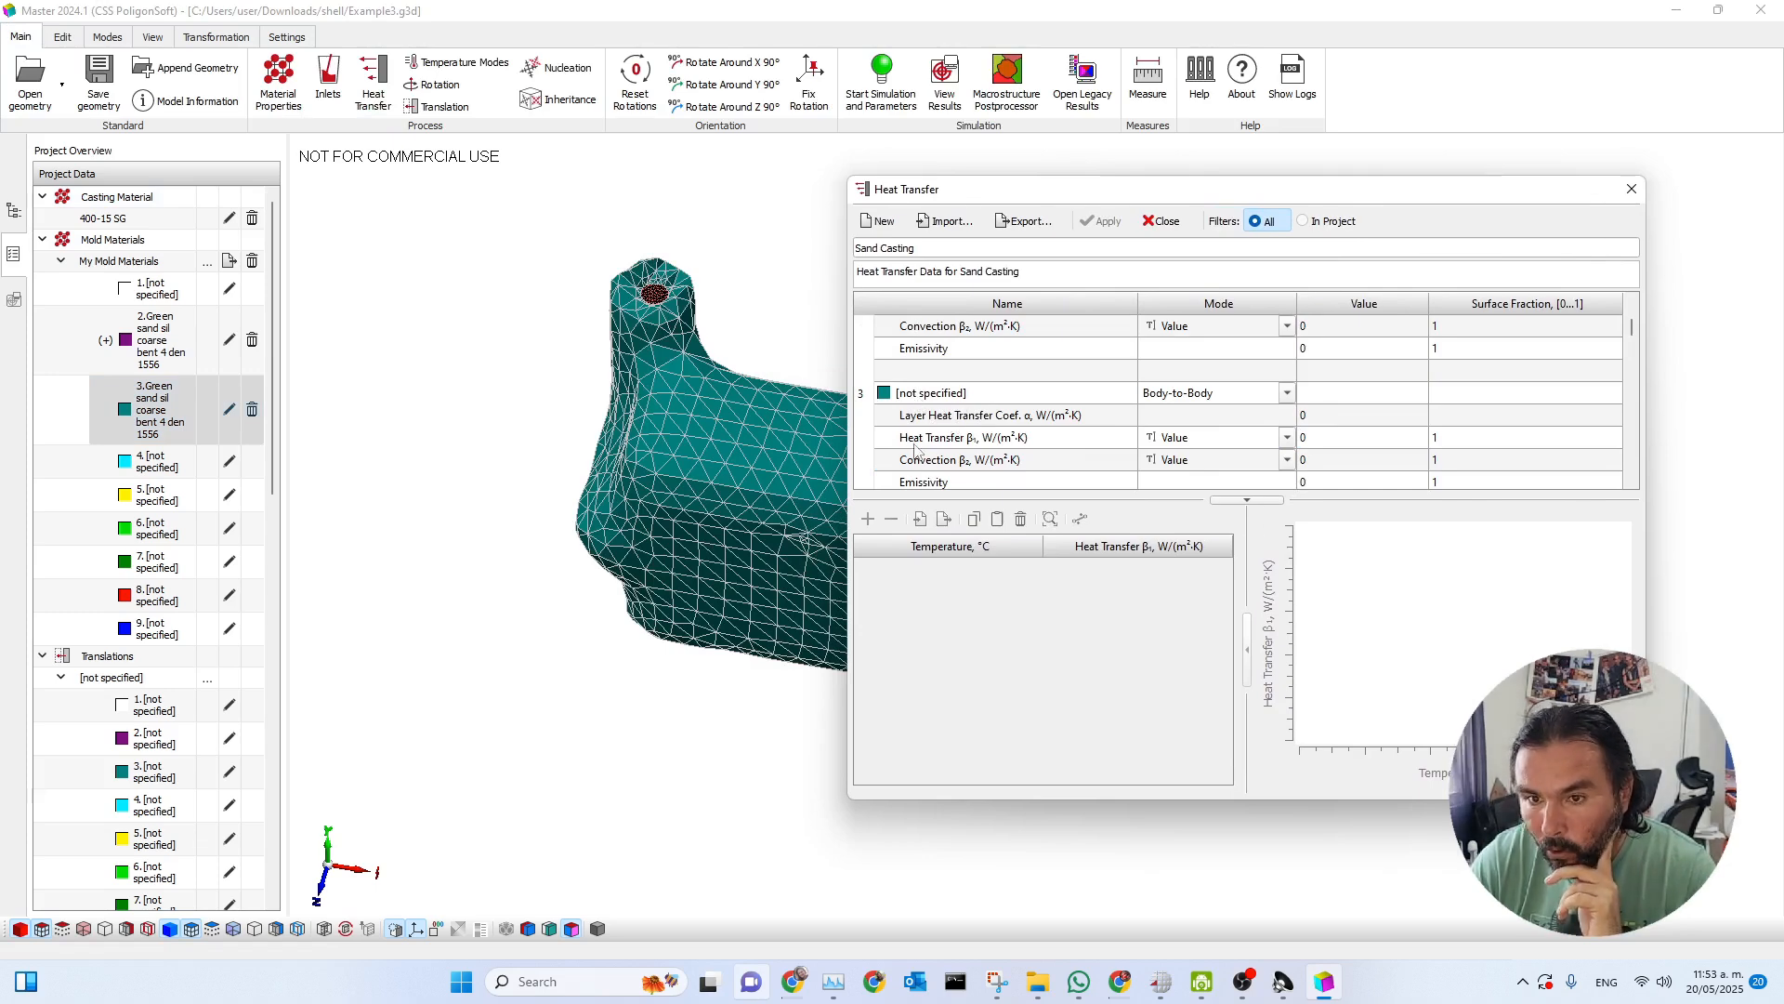
double_click(1342, 439)
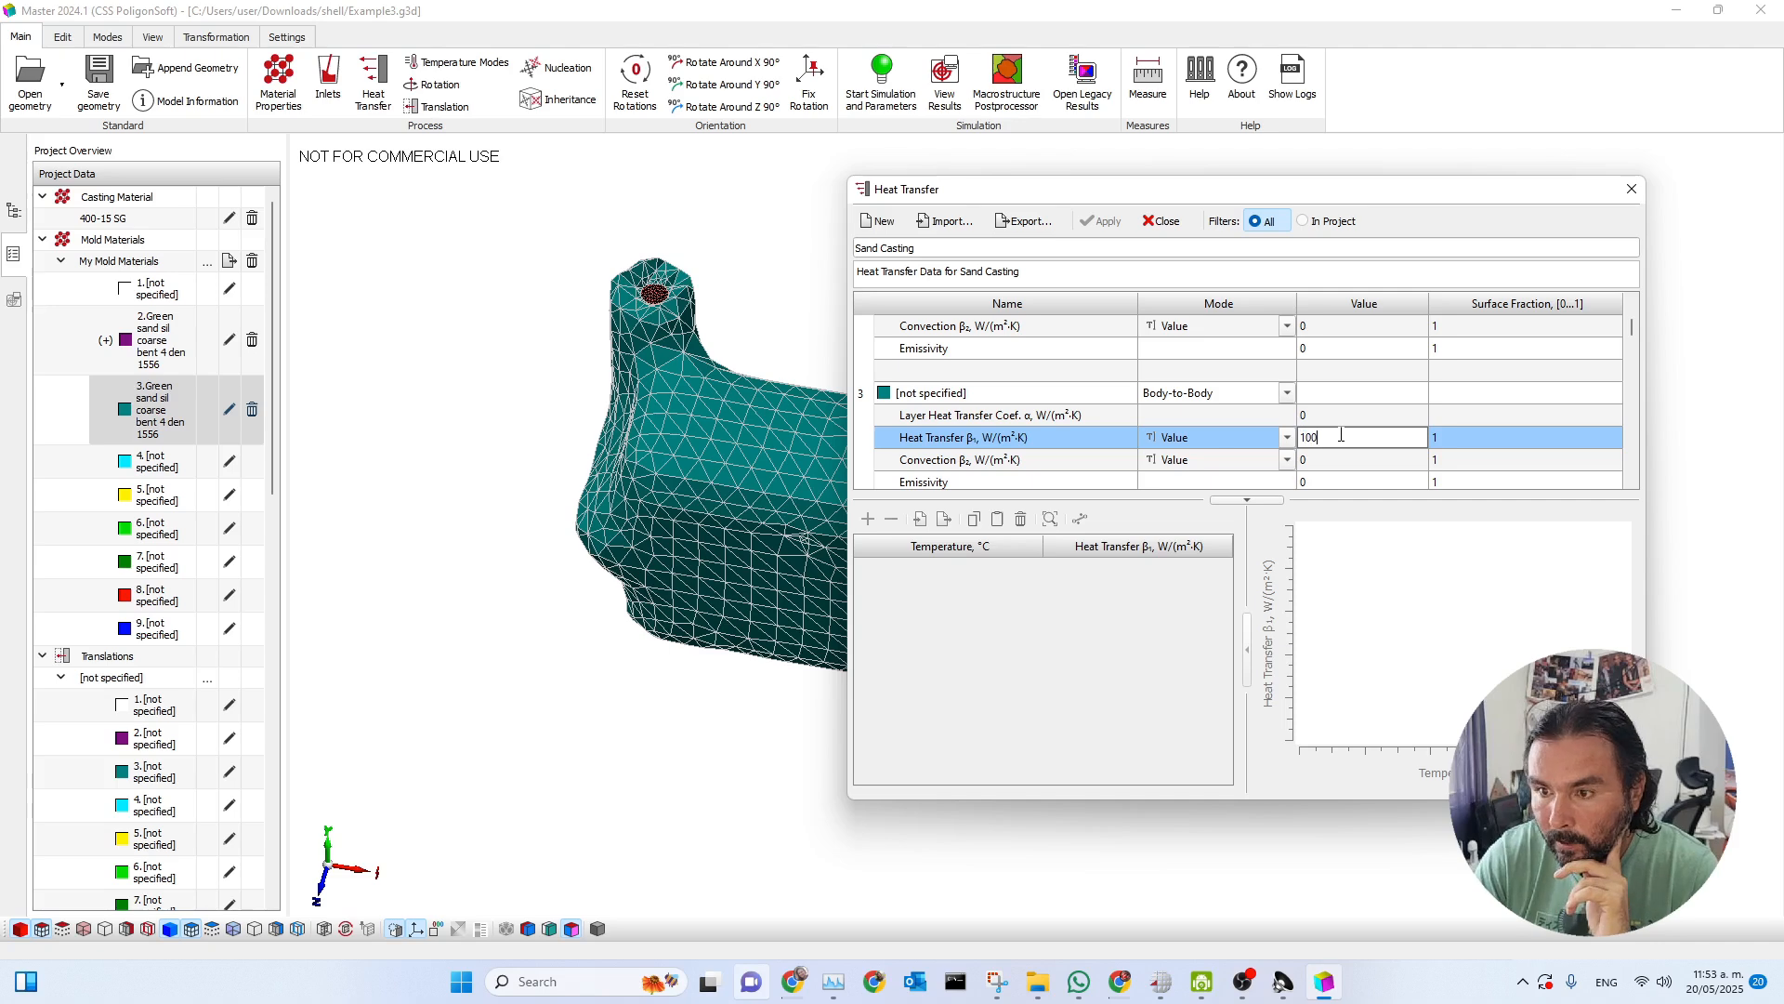
double_click(987, 391)
type("sand-sand")
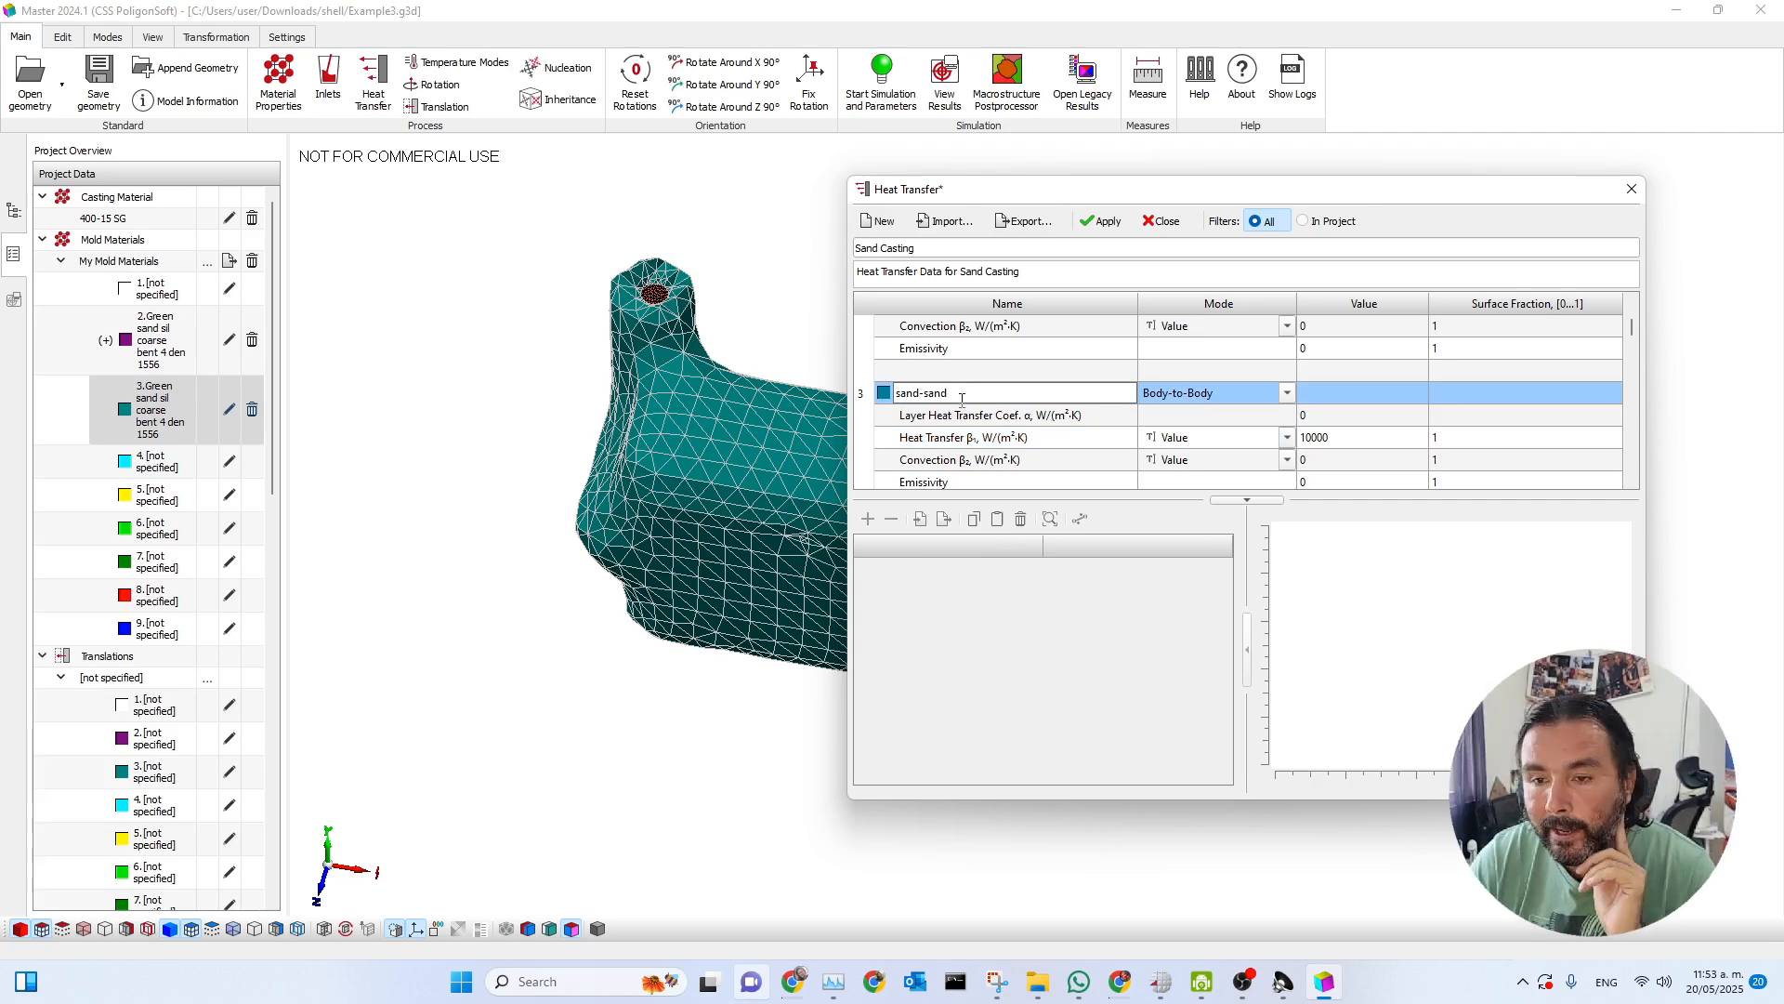
left_click(1098, 228)
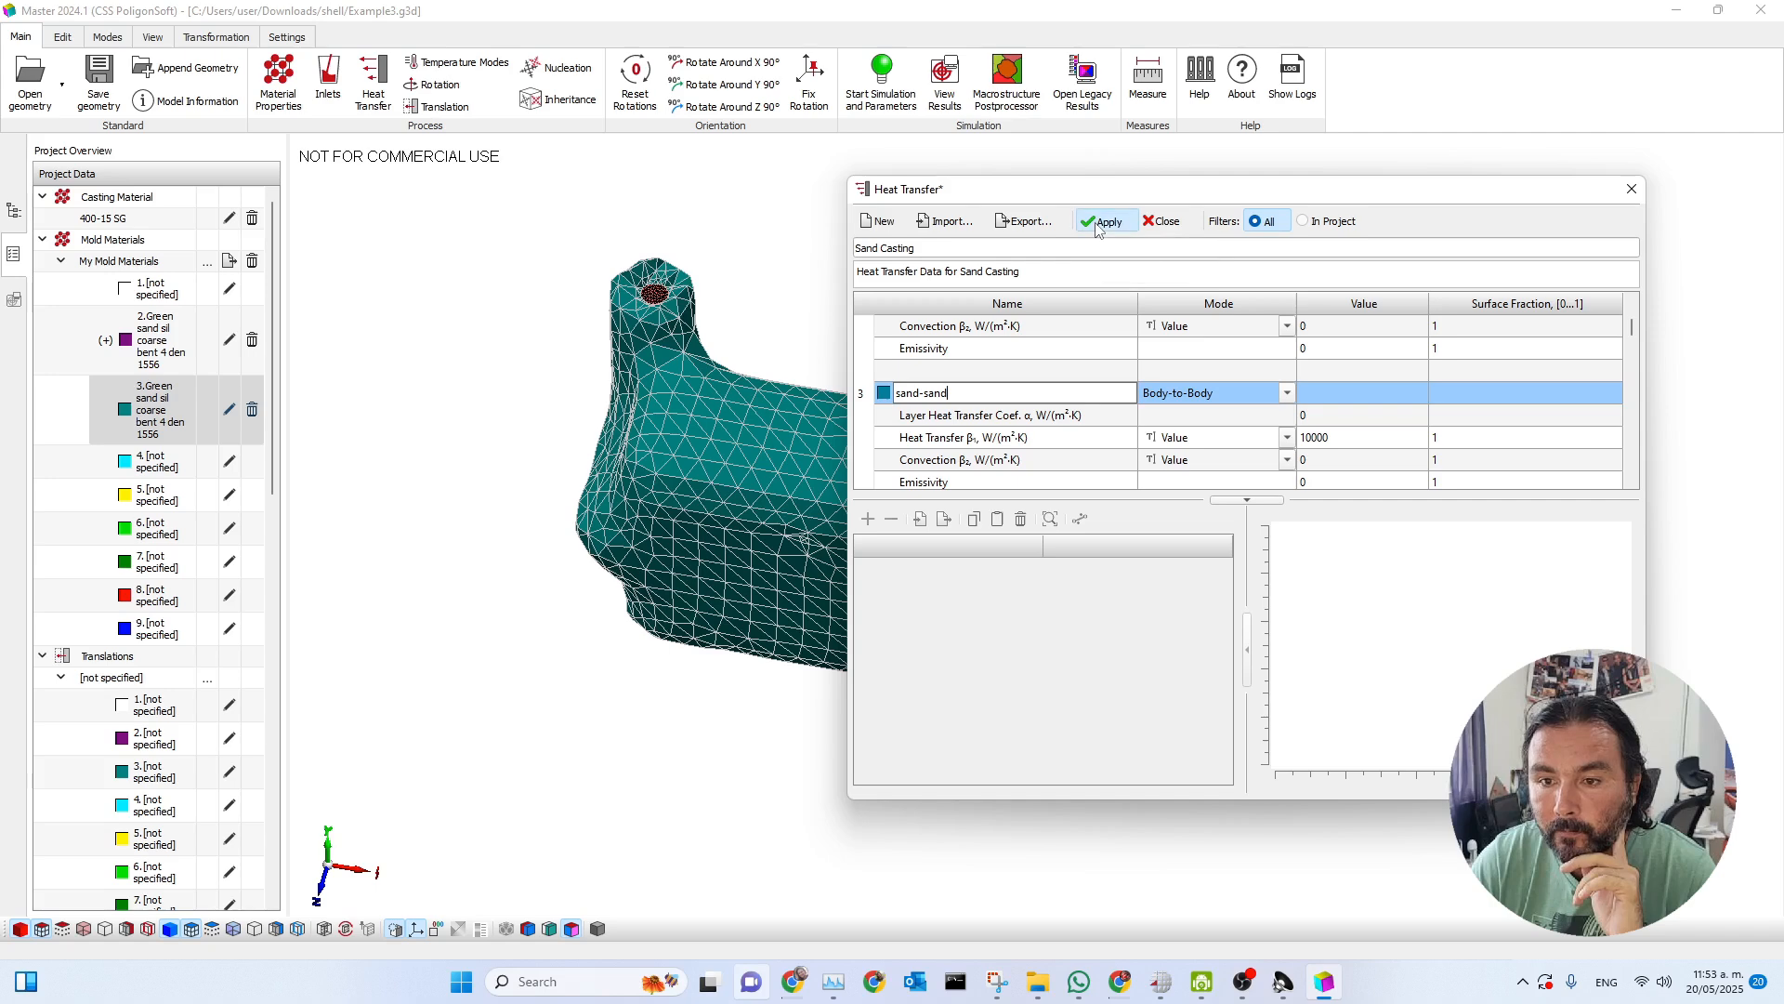
left_click(1152, 223)
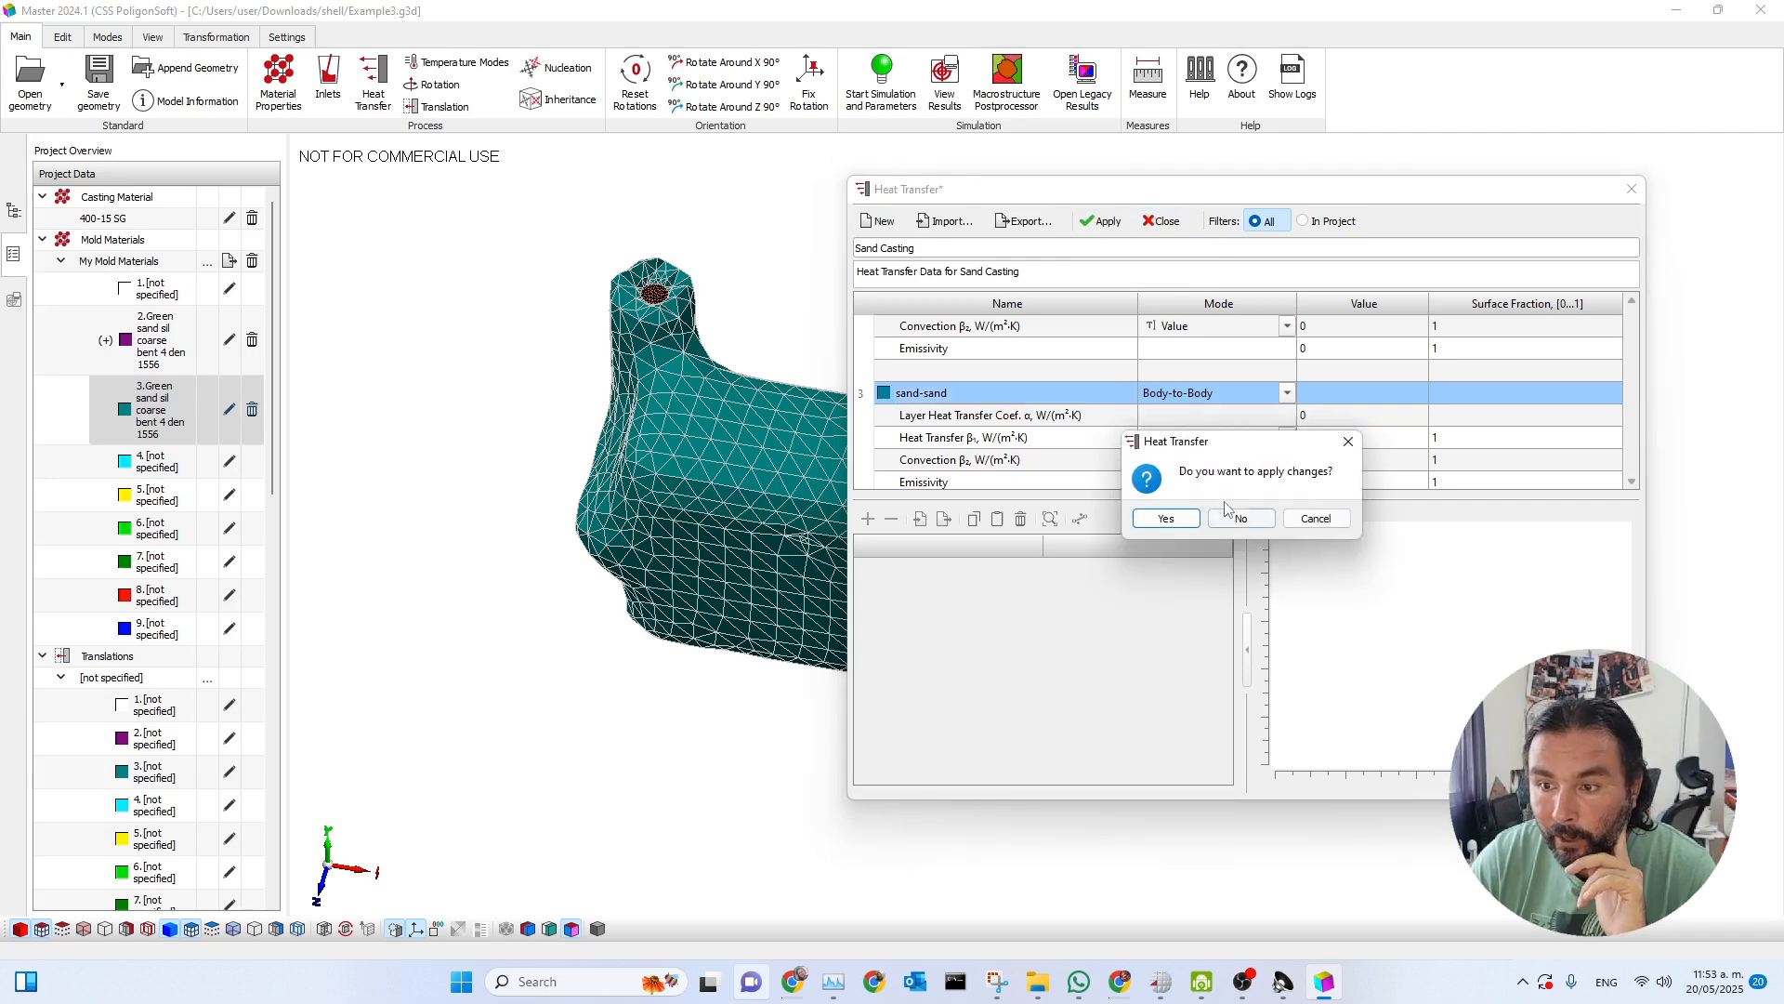
left_click(1175, 524)
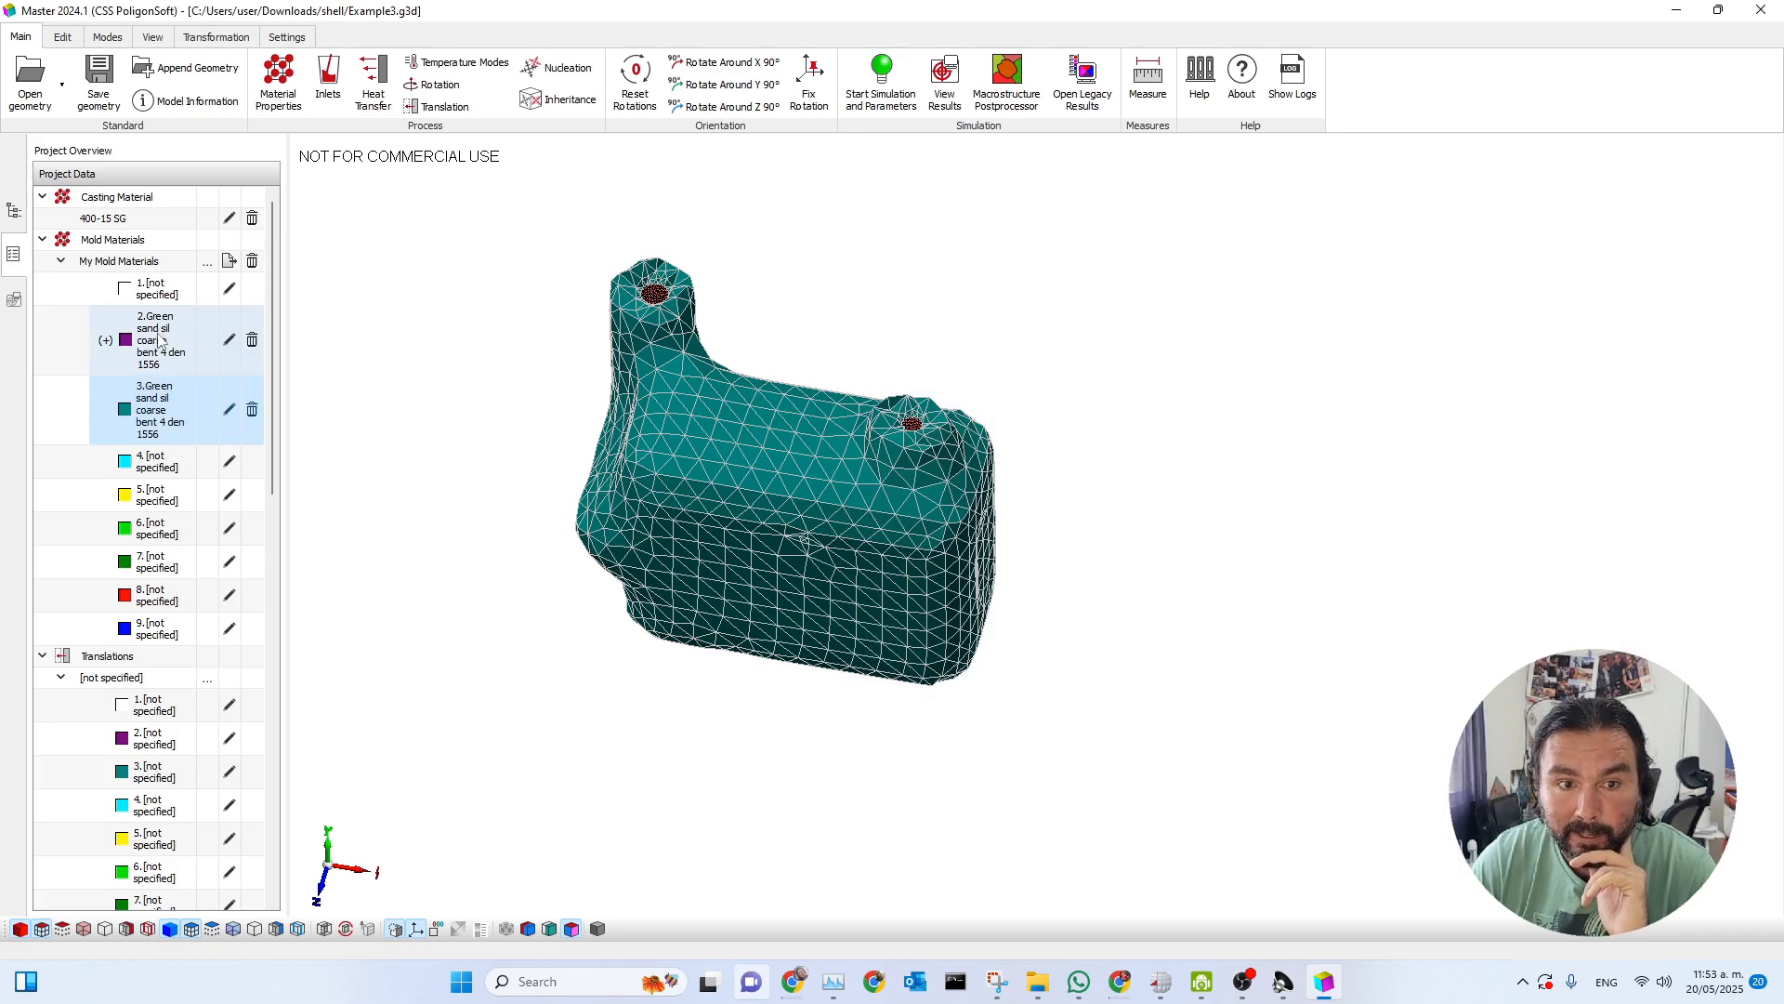
Review the index 2 and index 3 sand-to-sand entries in the Sand Casting heat transfer dataset, keeping the settings as they are.
left_click(373, 84)
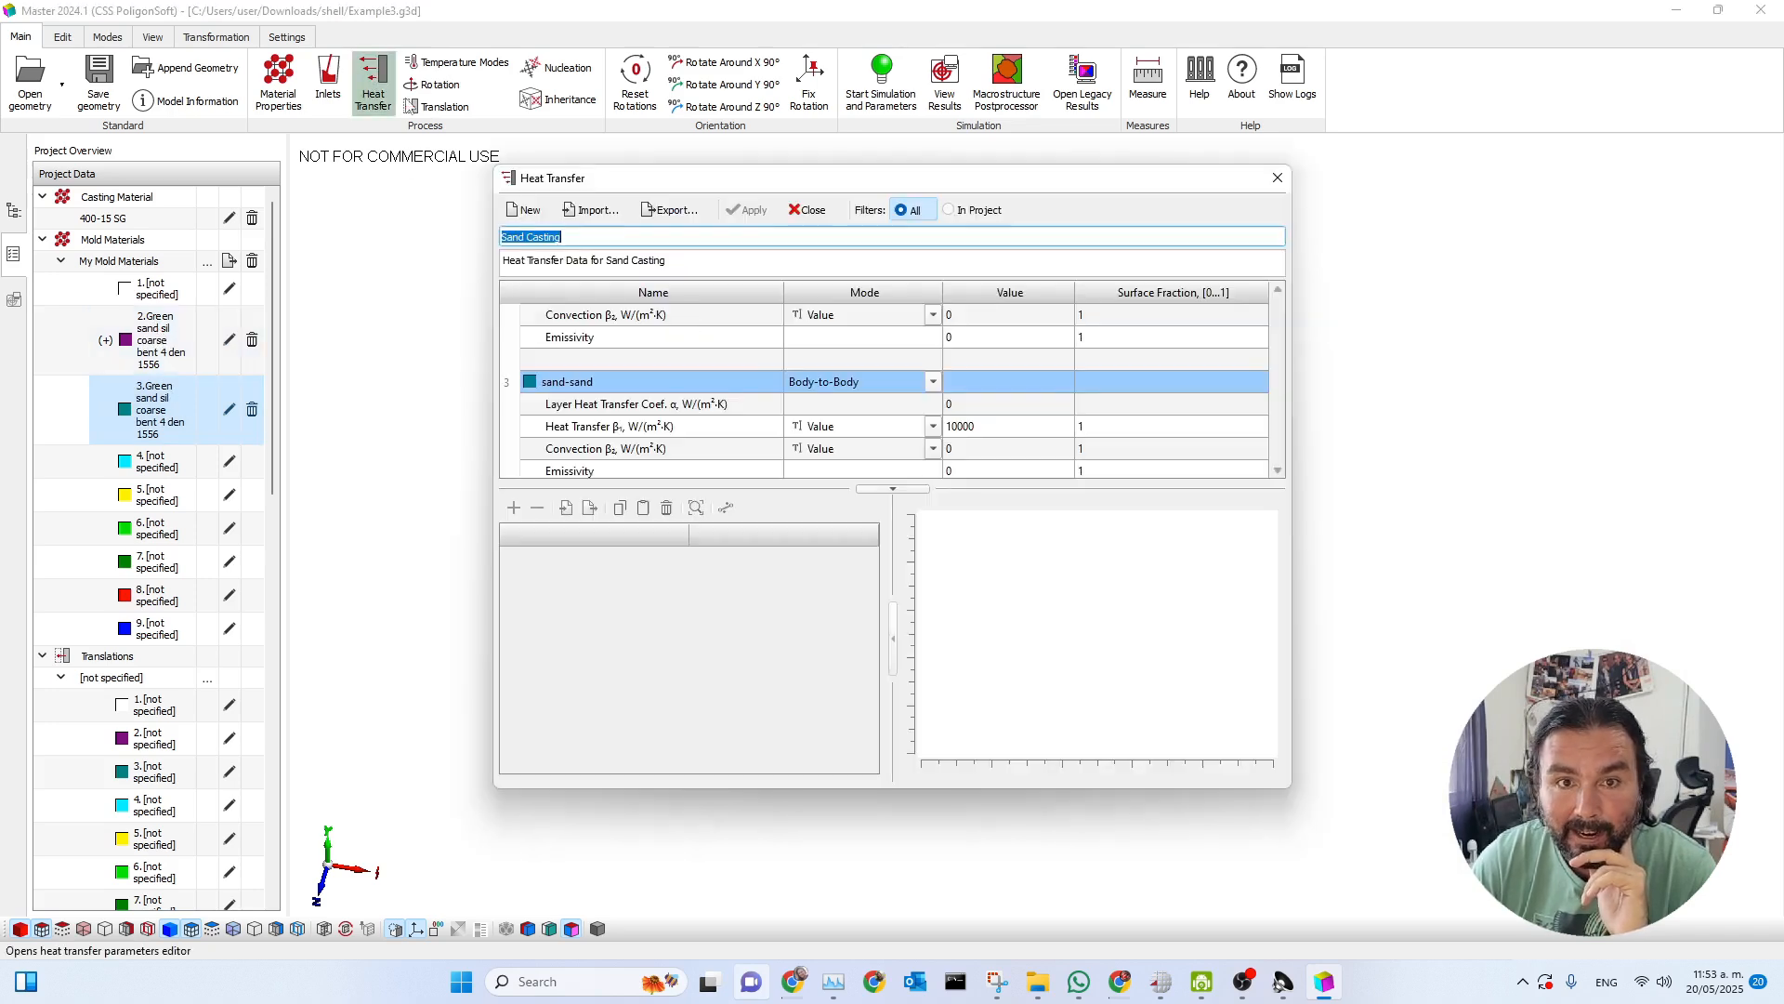
left_click(736, 350)
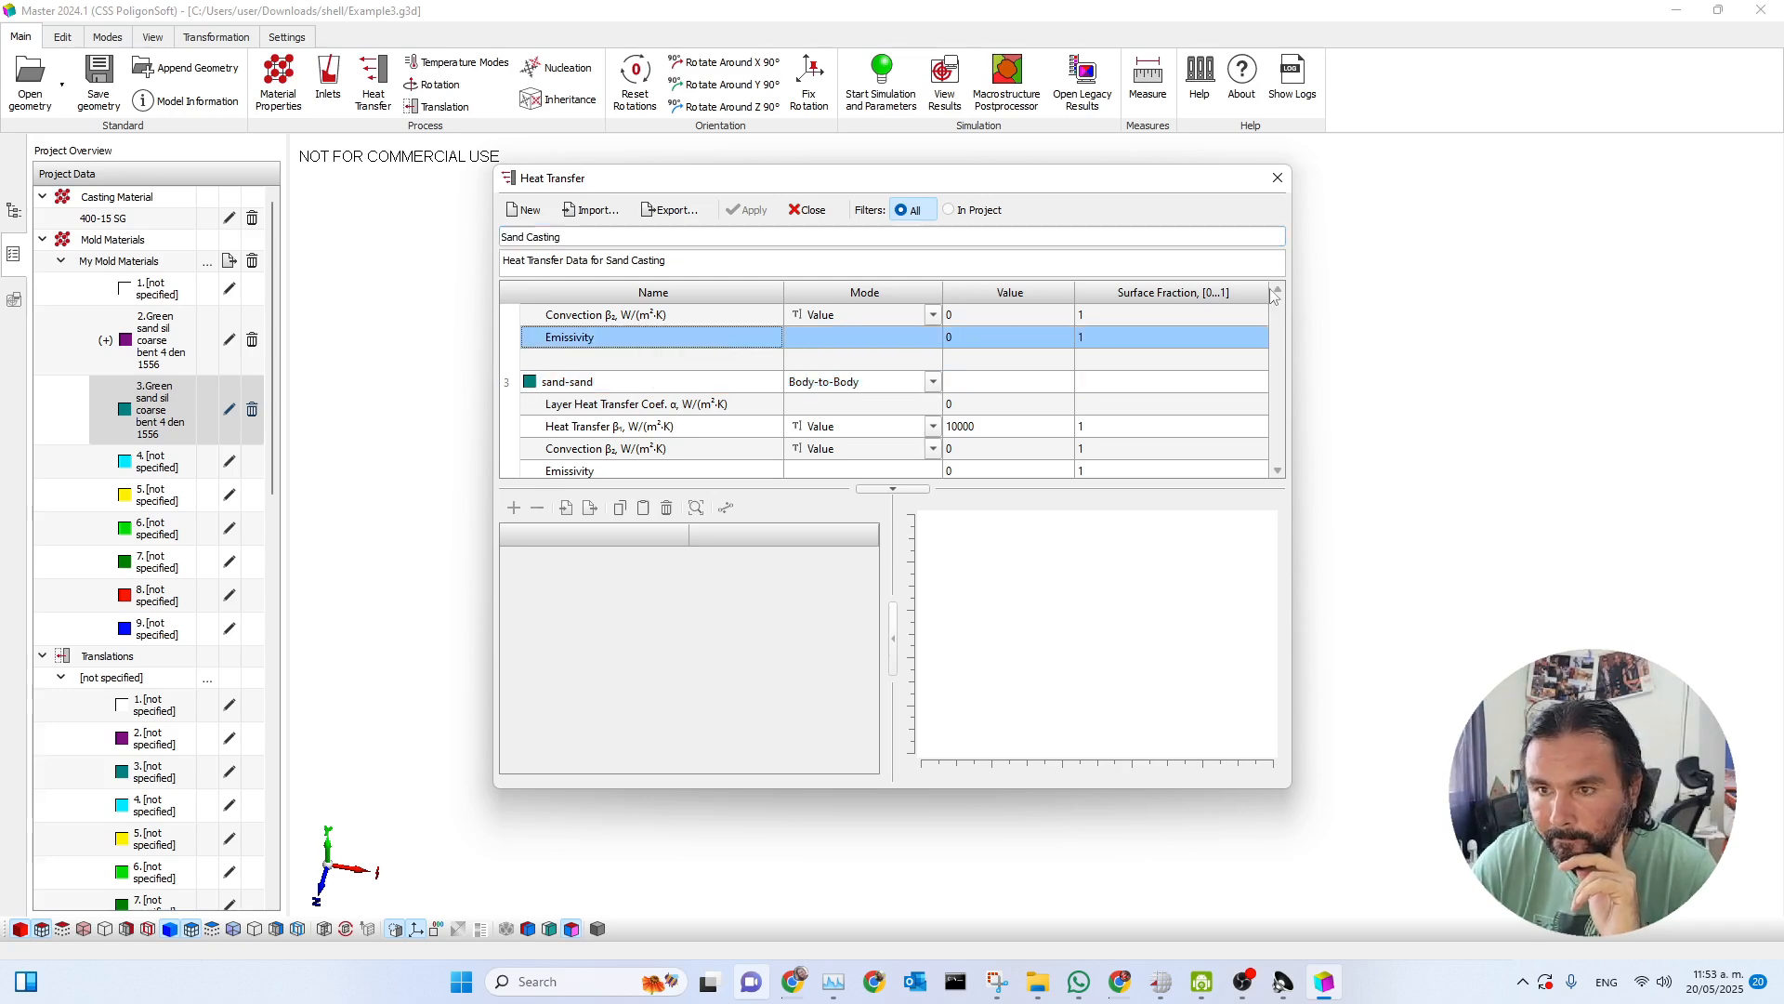
left_click(955, 210)
left_click(908, 211)
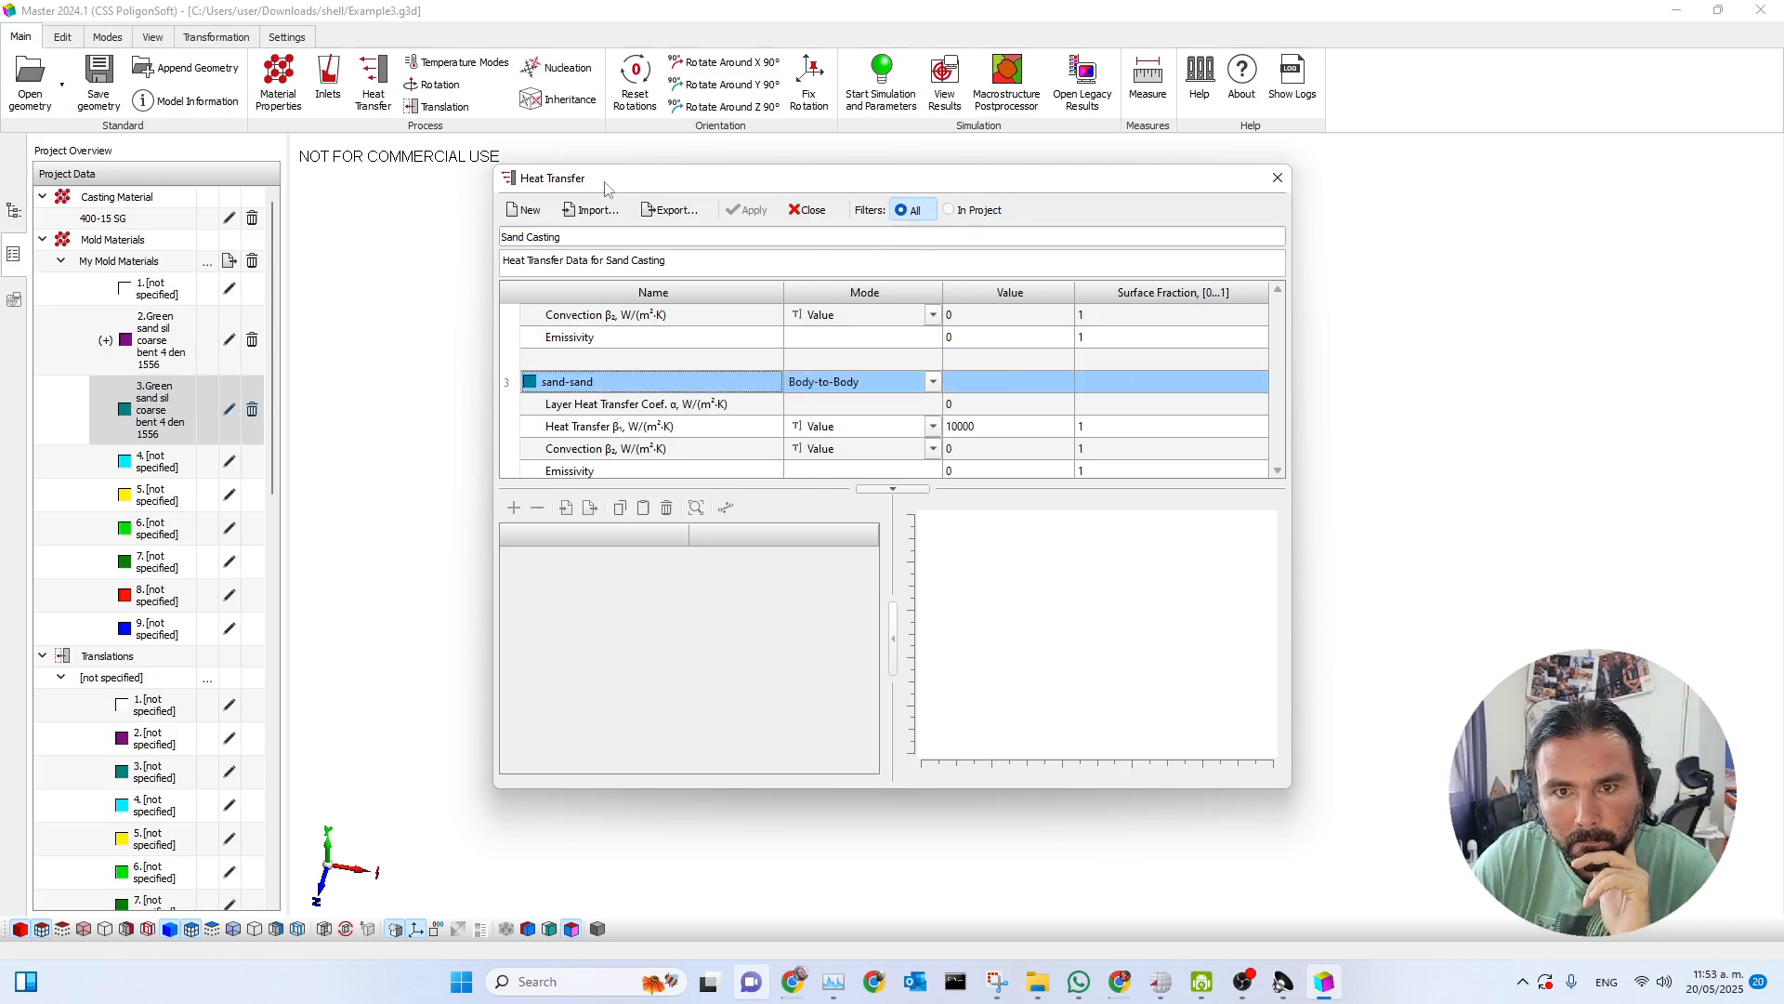
left_click(1278, 178)
left_click(390, 91)
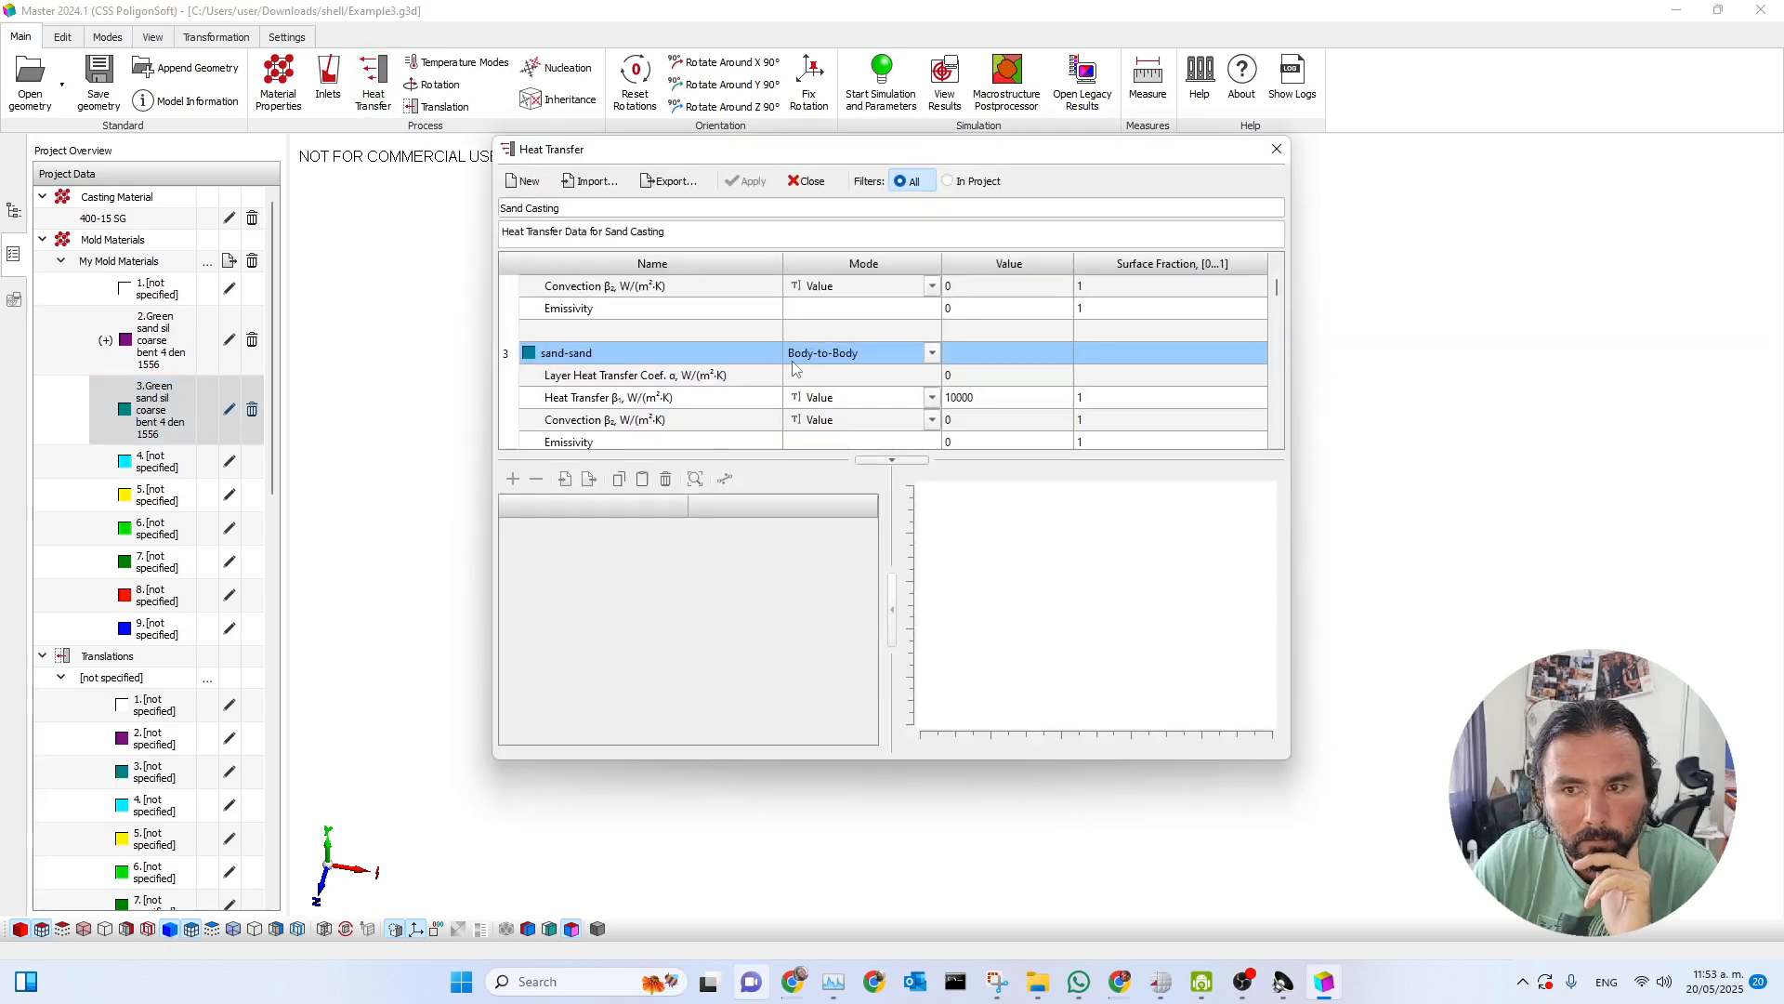
scroll(817, 360, "up", 3)
scroll(710, 364, "down", 2)
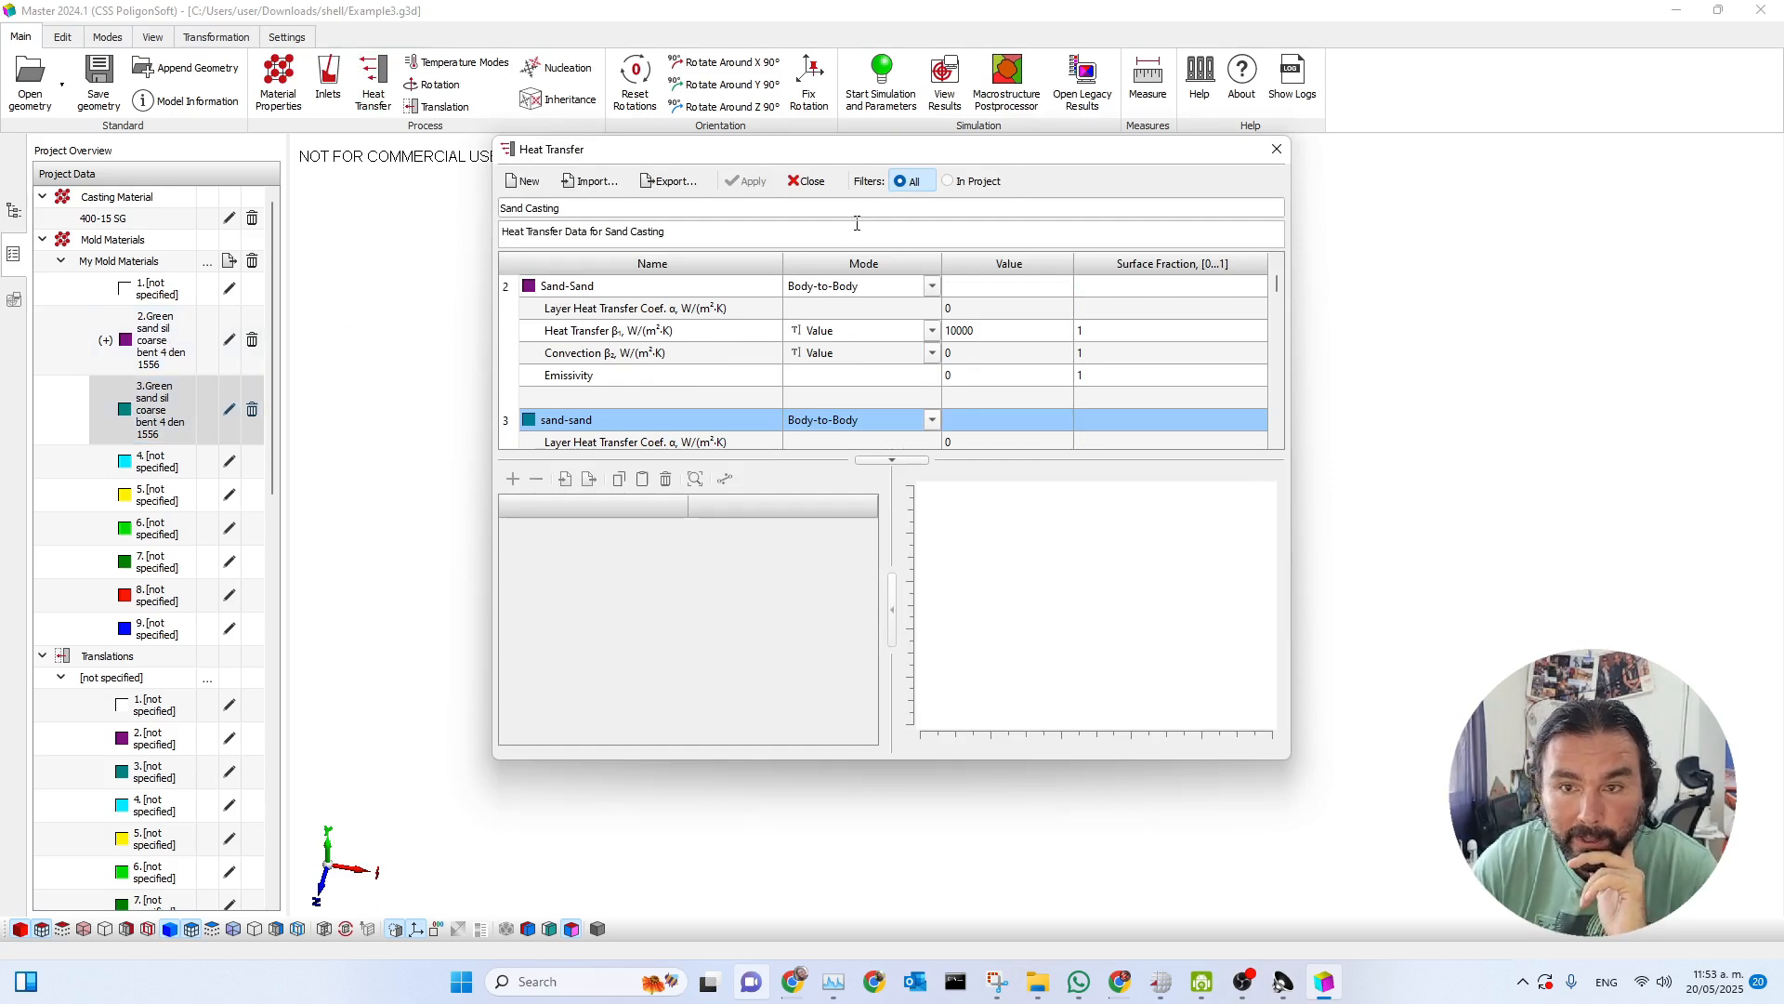
left_click(806, 181)
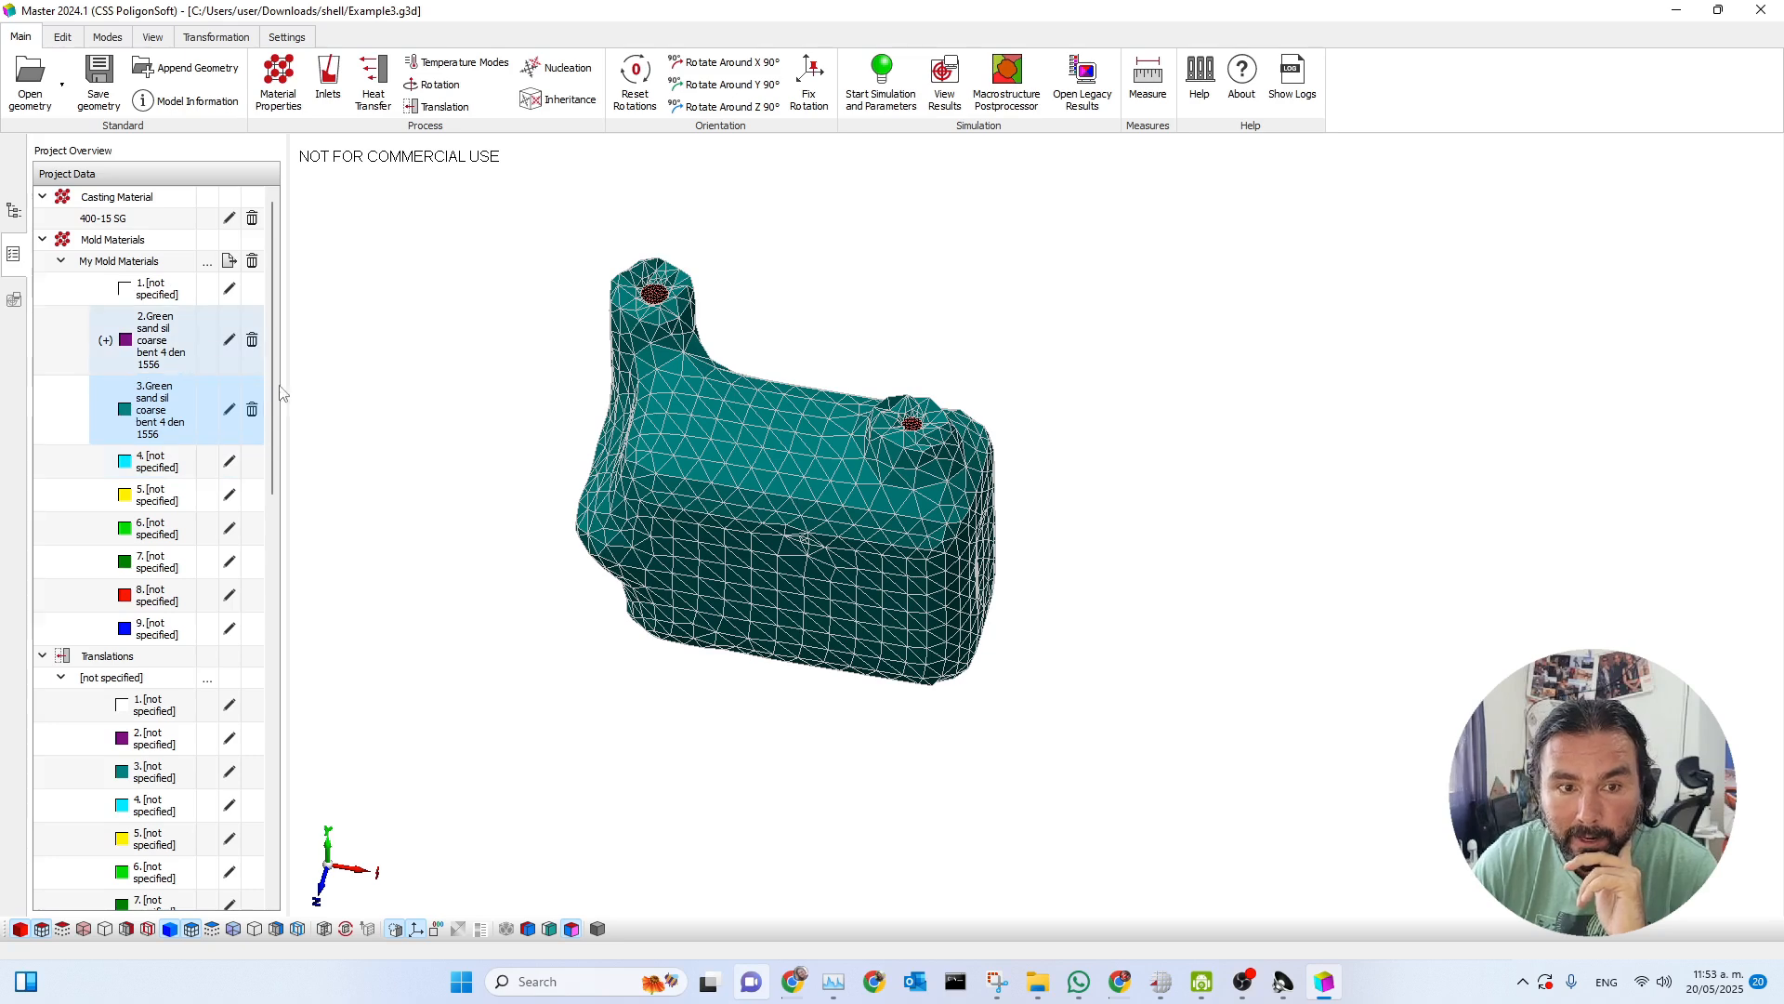
Check the volume index assigned to Mold 2 in its volume parameters, and inspect the open inlet on the shell up close.
scroll(744, 321, "up", 1)
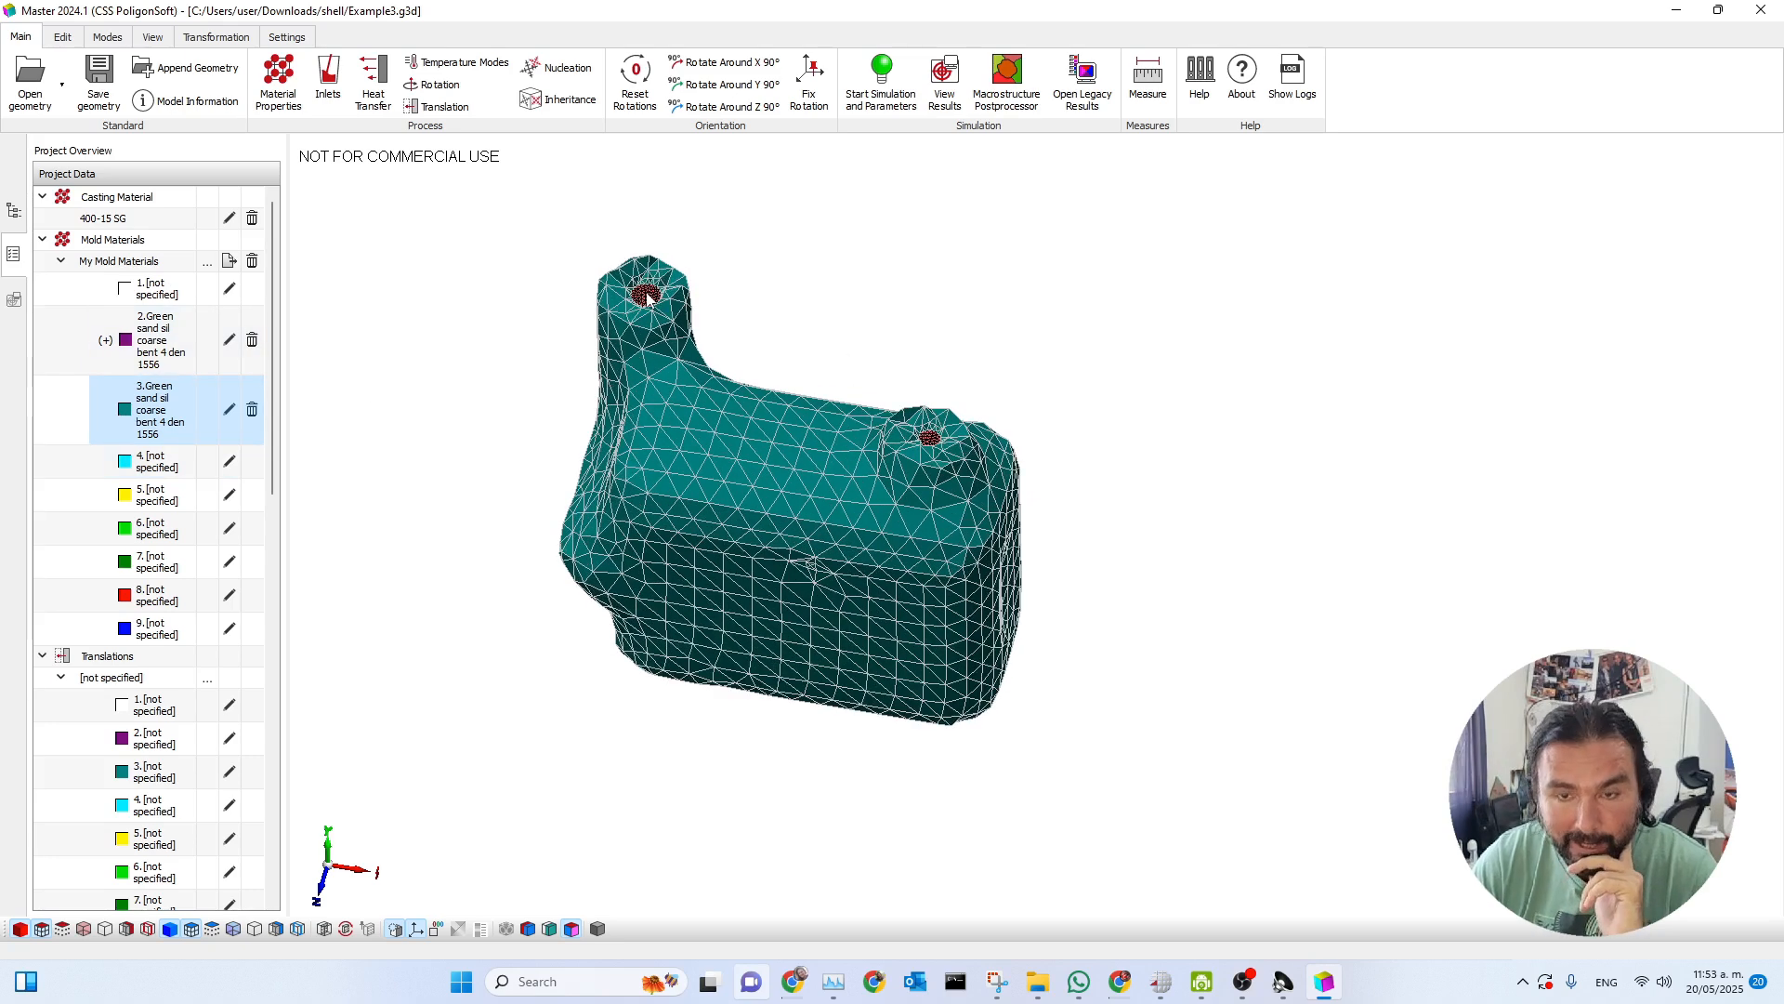
double_click(637, 477)
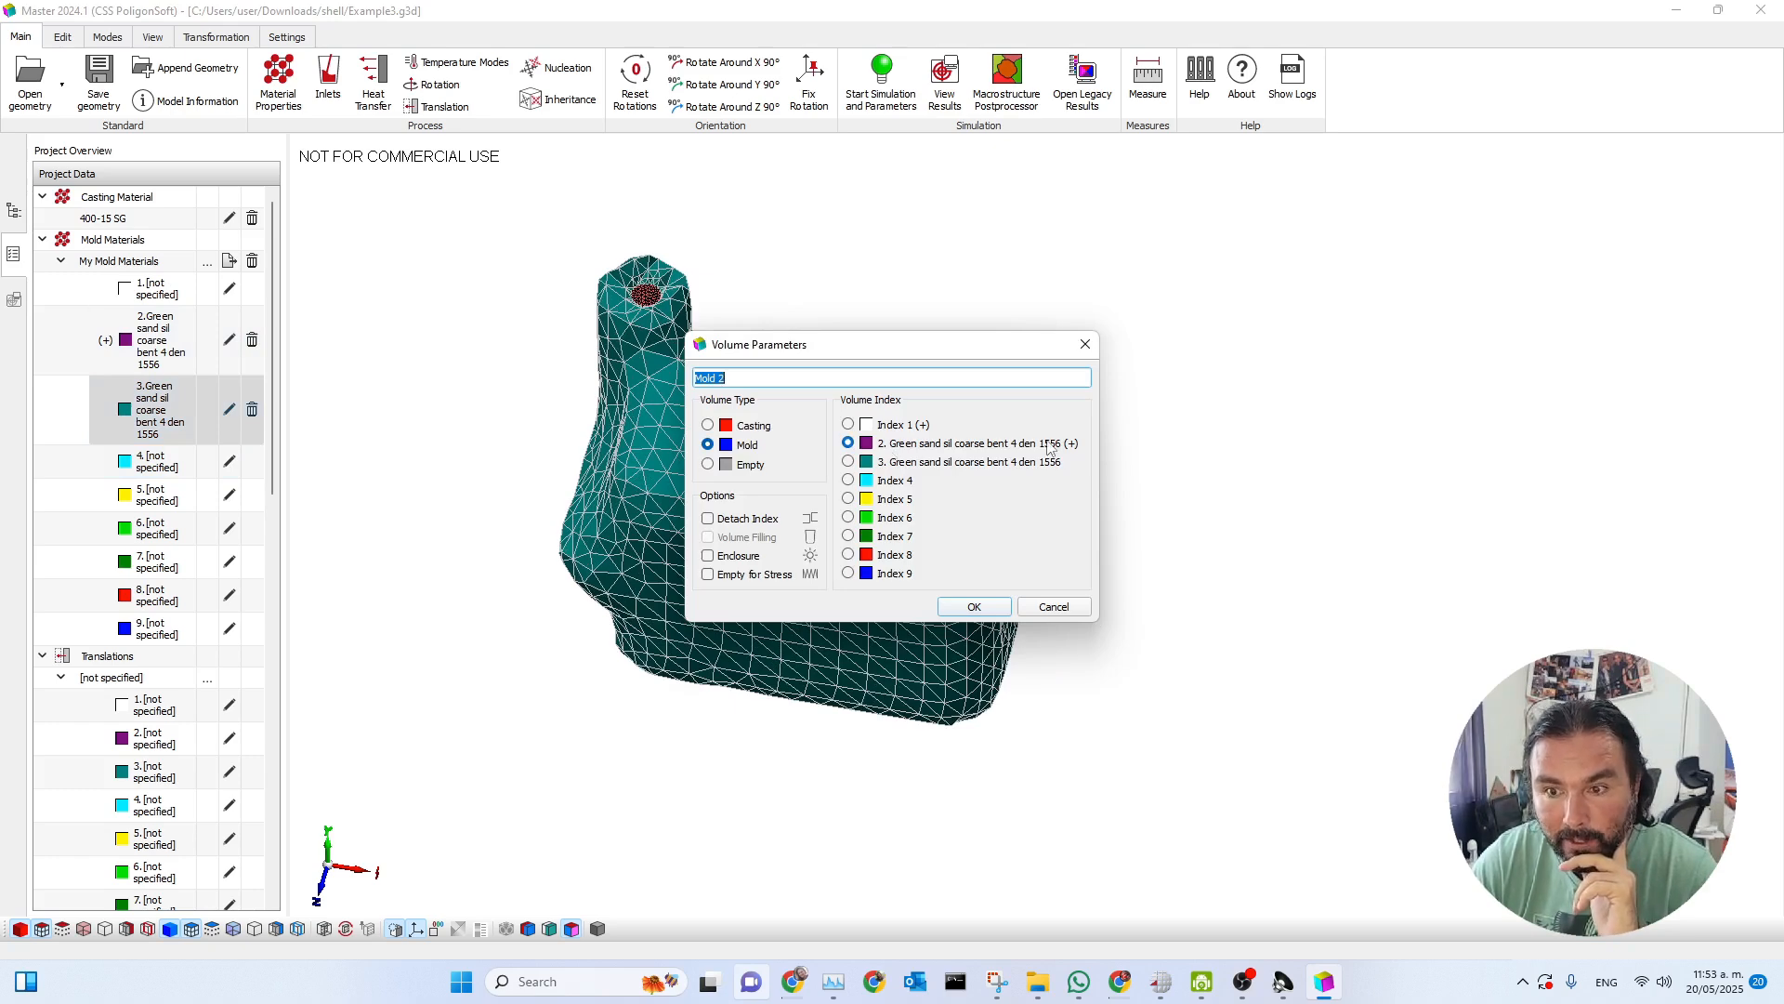
left_click_drag(942, 346, 1220, 290)
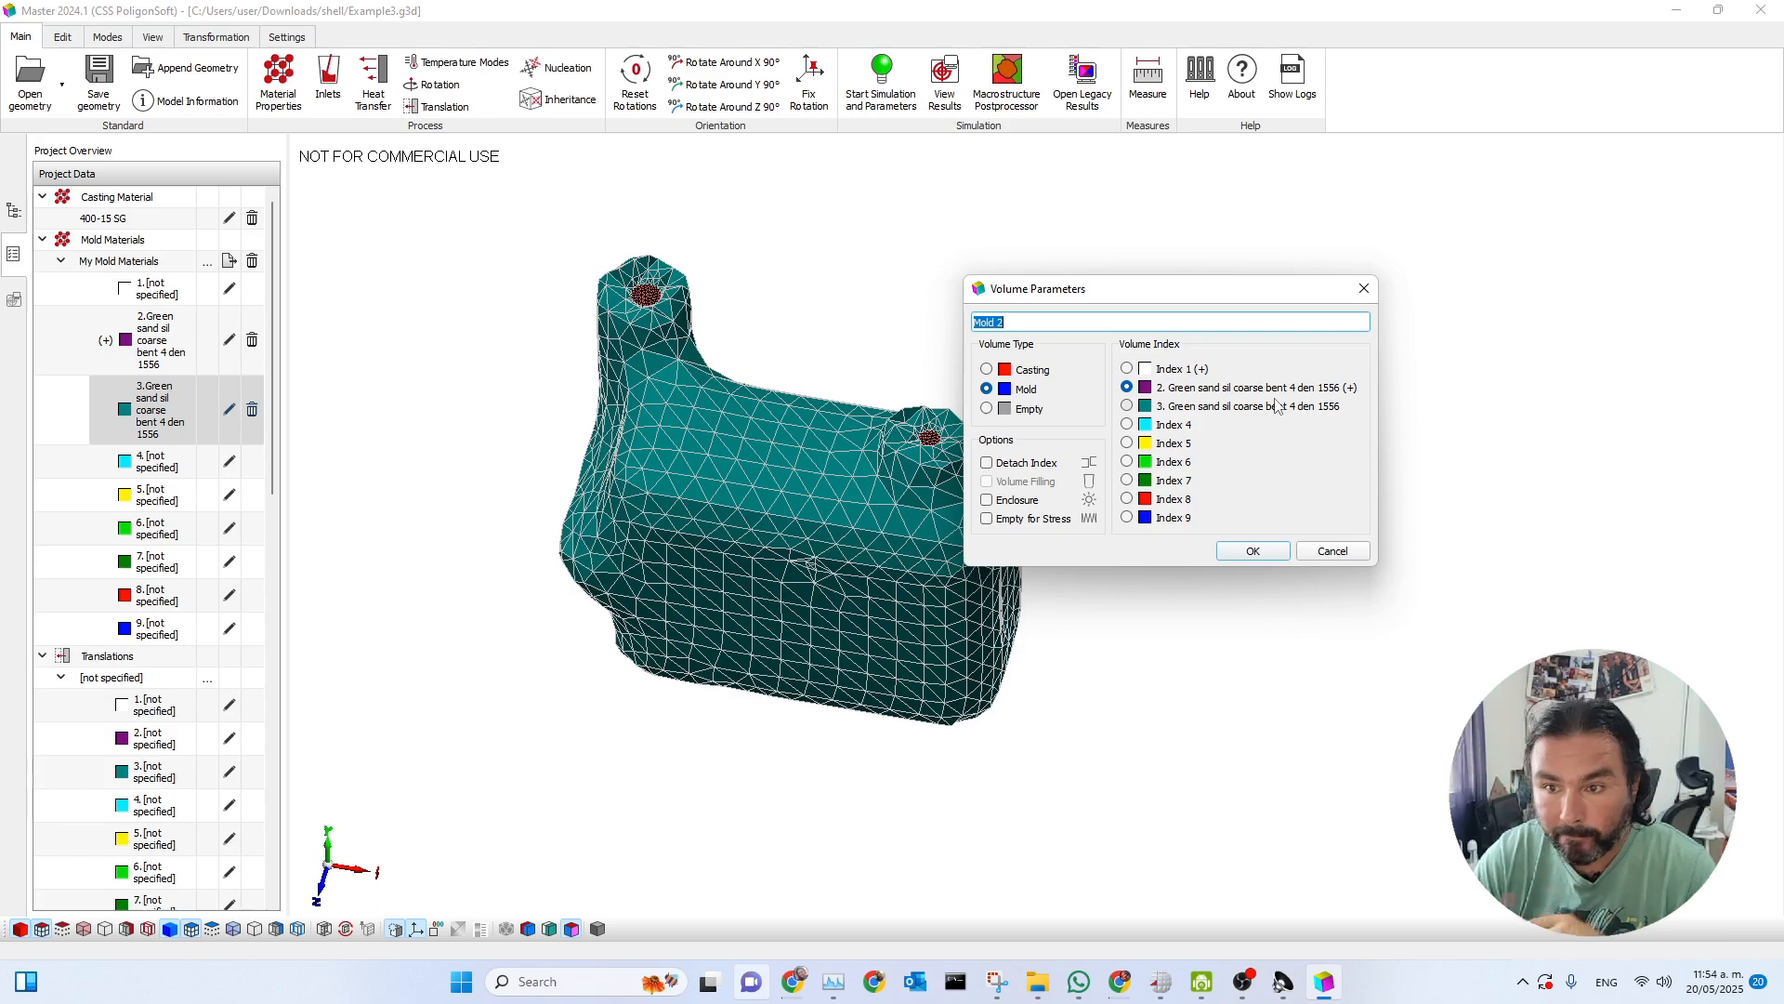
left_click(1277, 555)
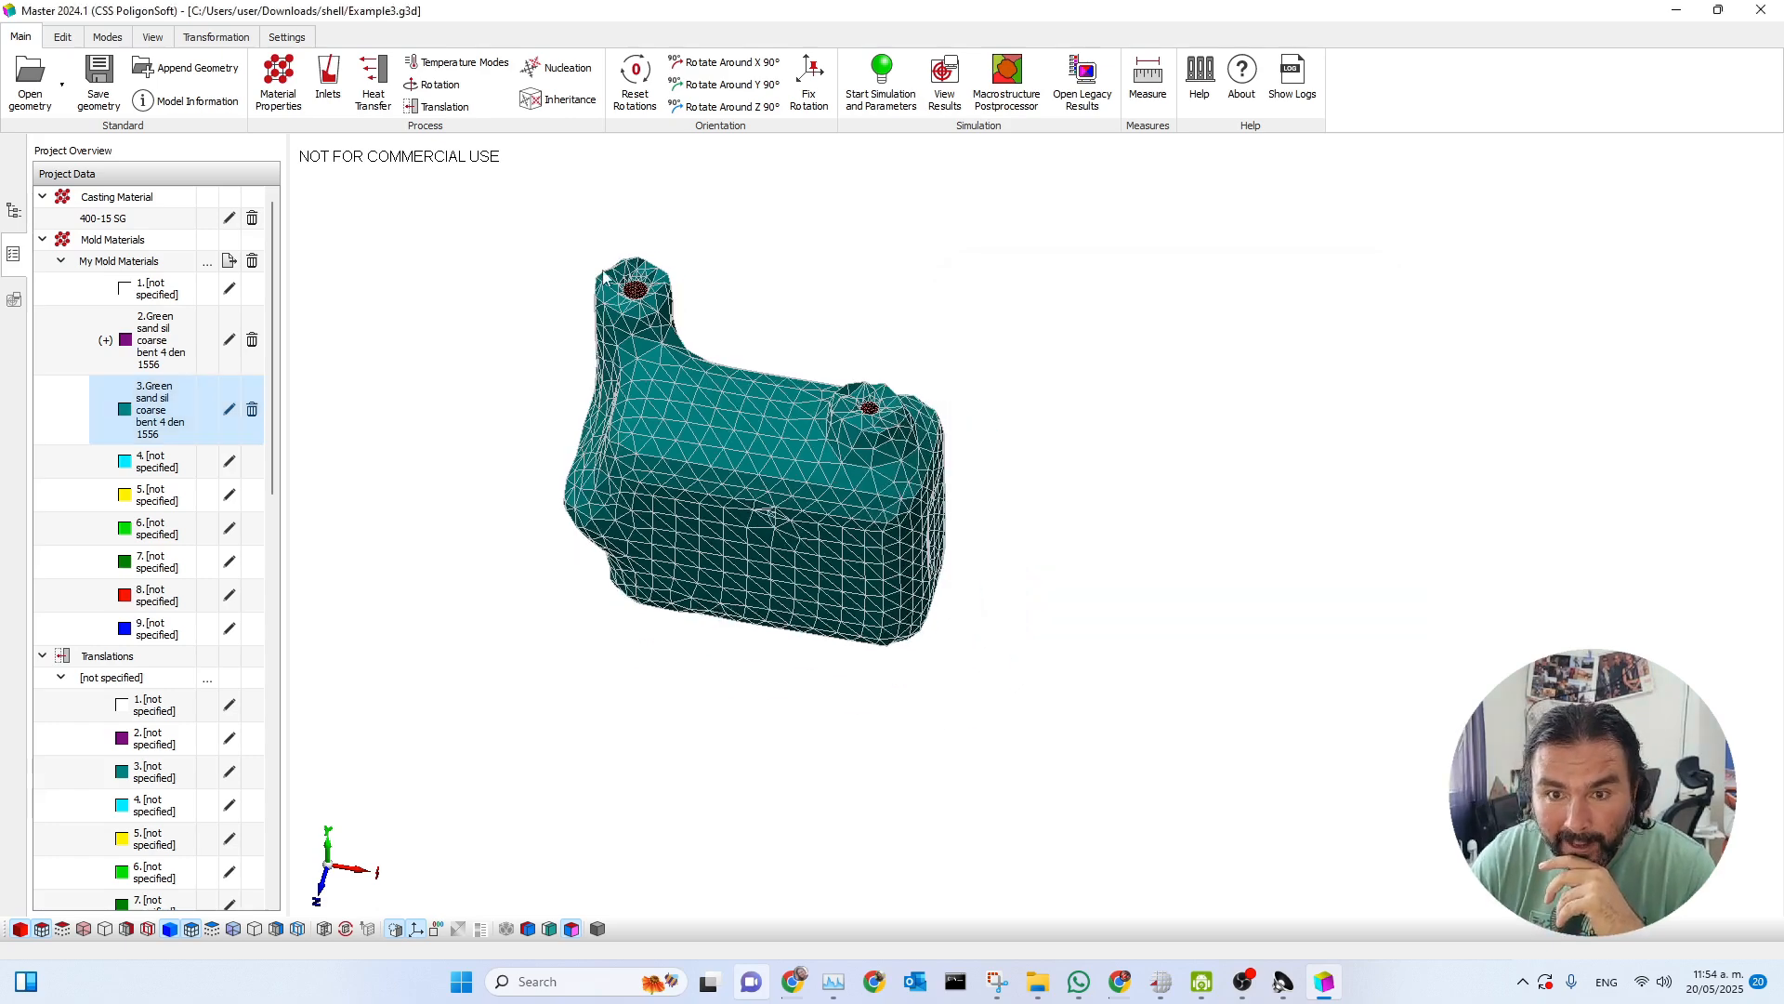
scroll(605, 276, "up", 5)
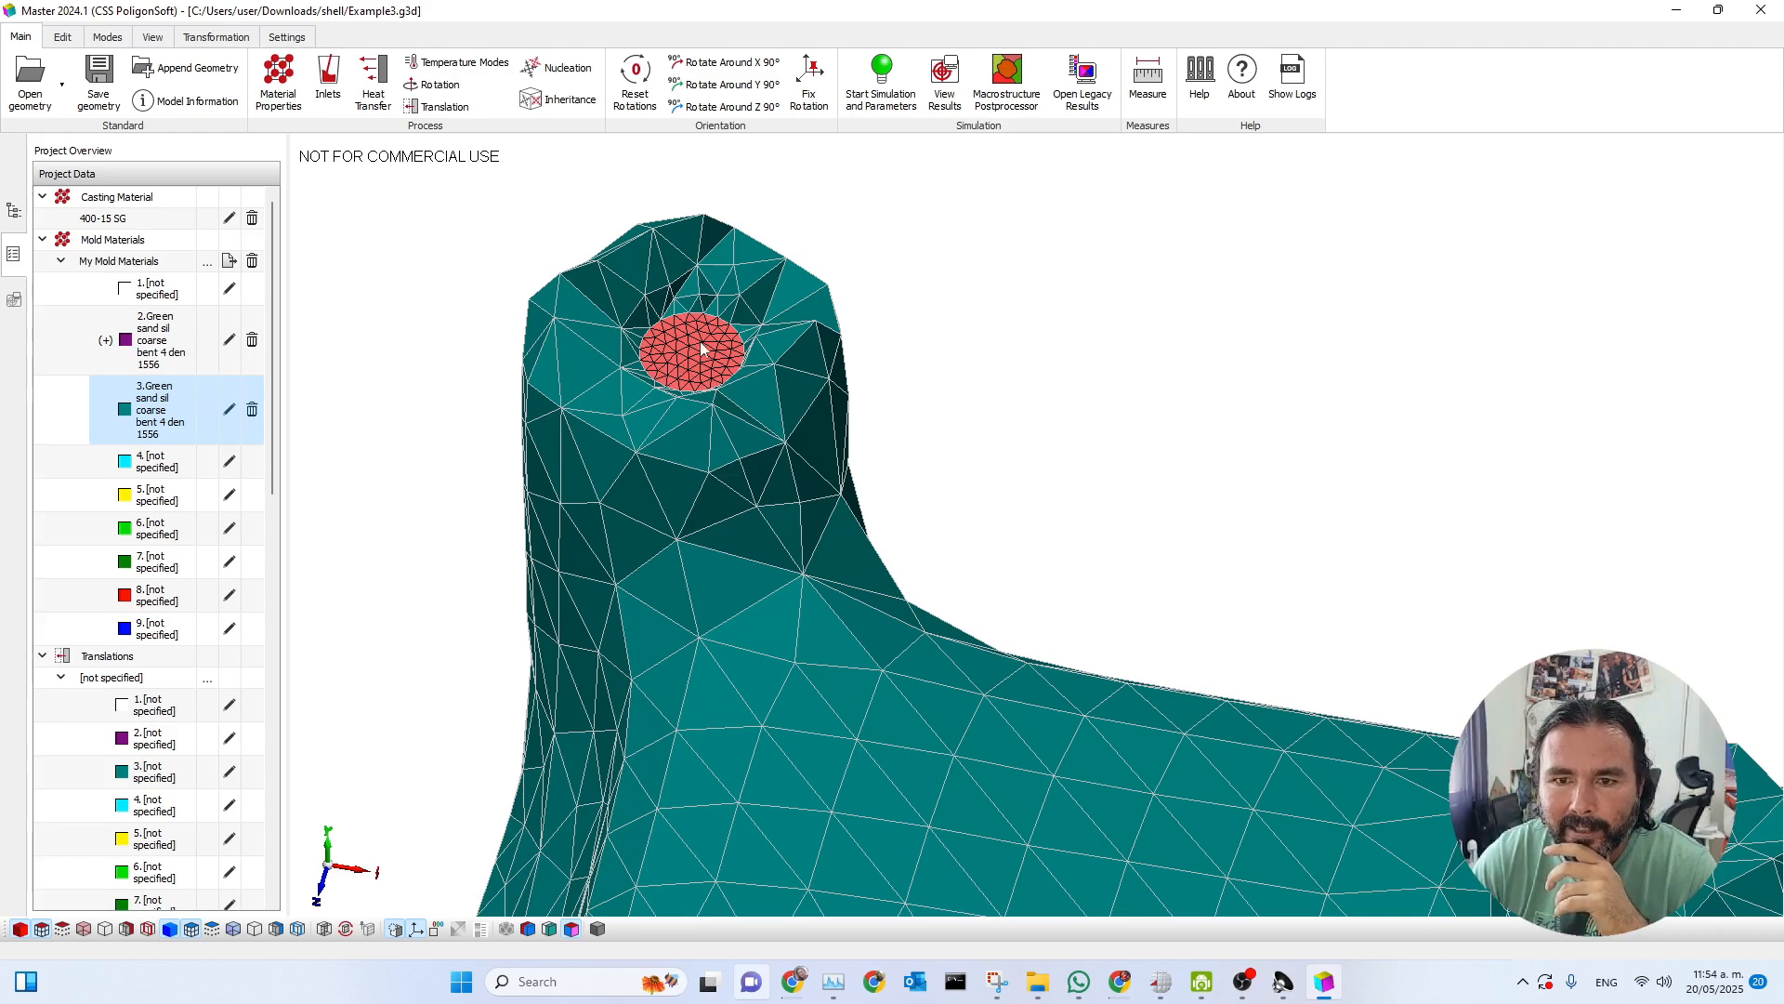
scroll(757, 400, "down", 5)
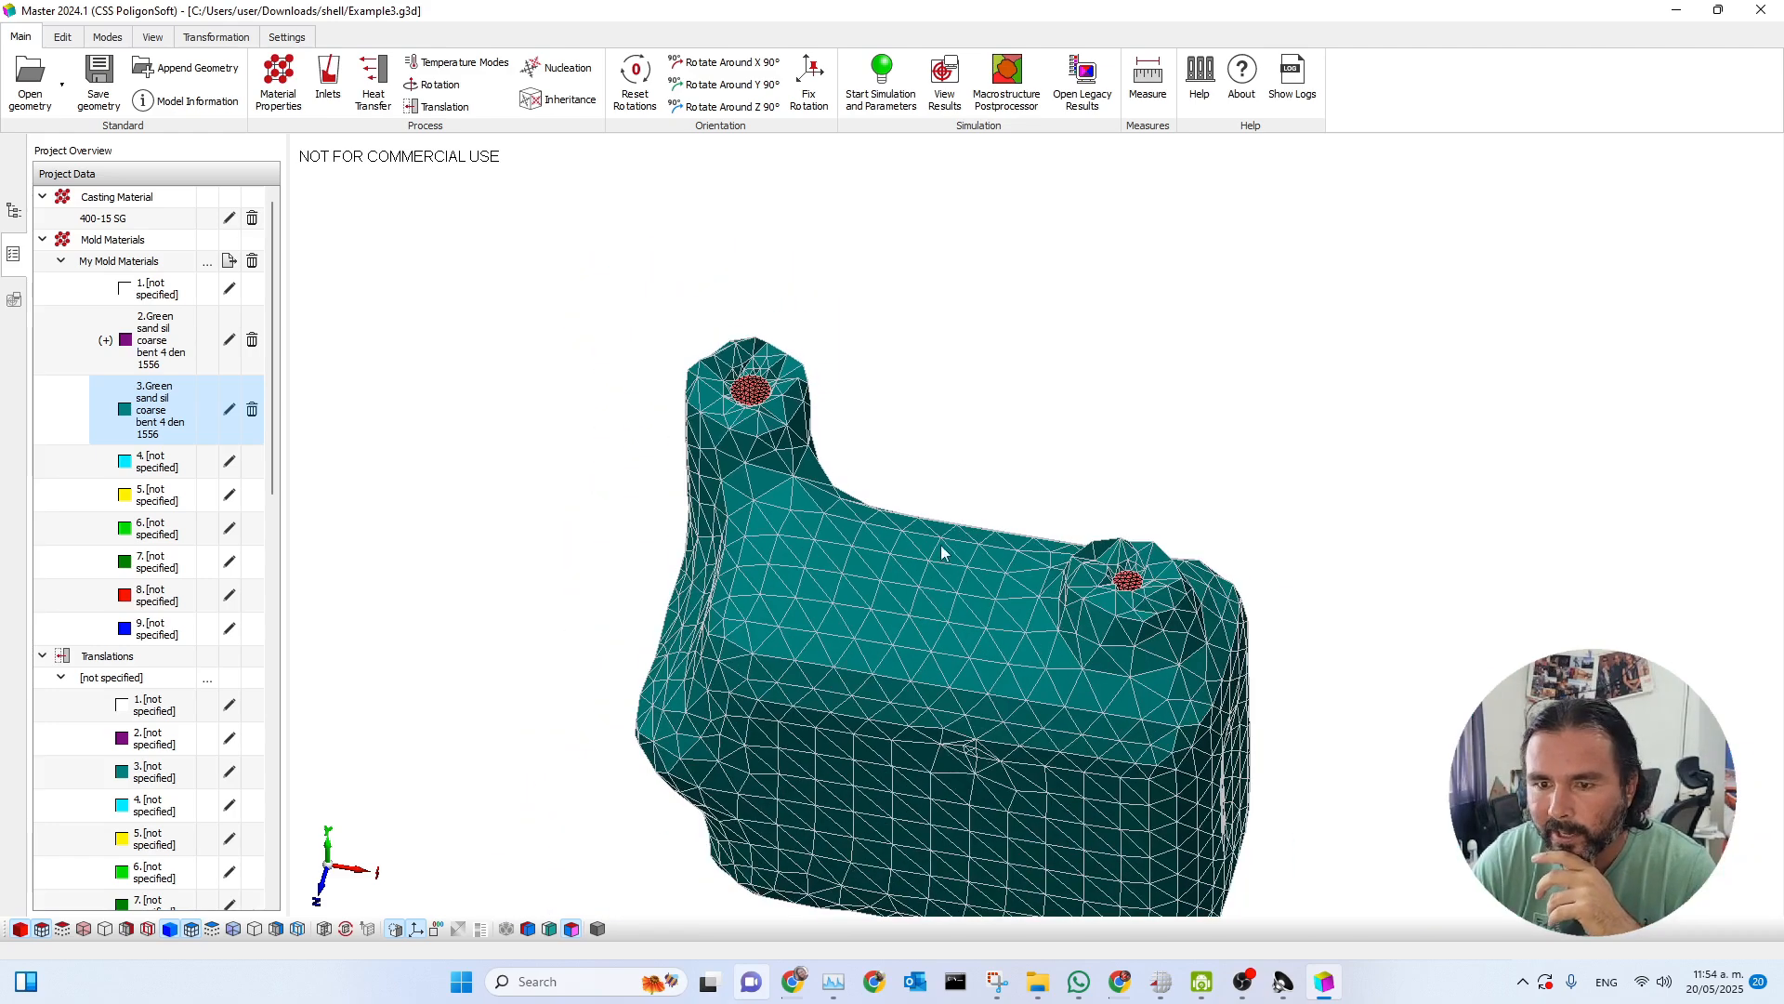
Open the simulation parameters and examine the Fraction Solid curve in the thermal properties of the 400-15 SG casting material.
left_click(881, 79)
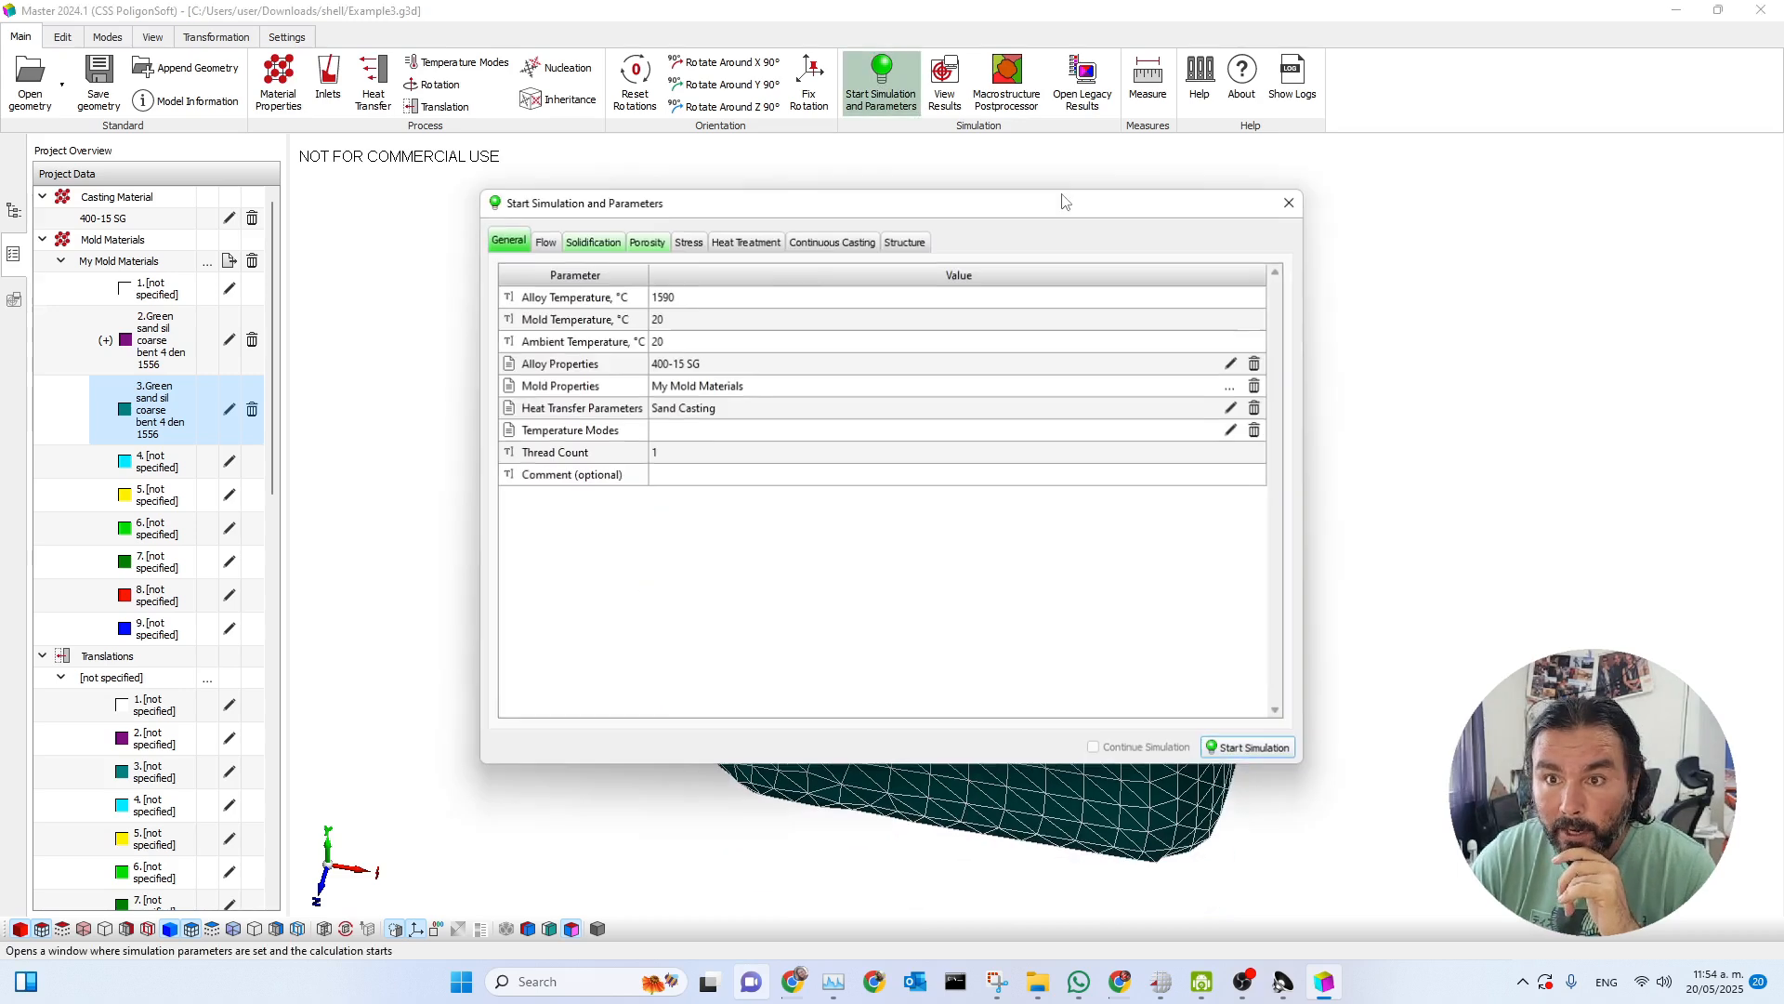
left_click_drag(981, 221, 1341, 232)
left_click_drag(1094, 221, 1245, 172)
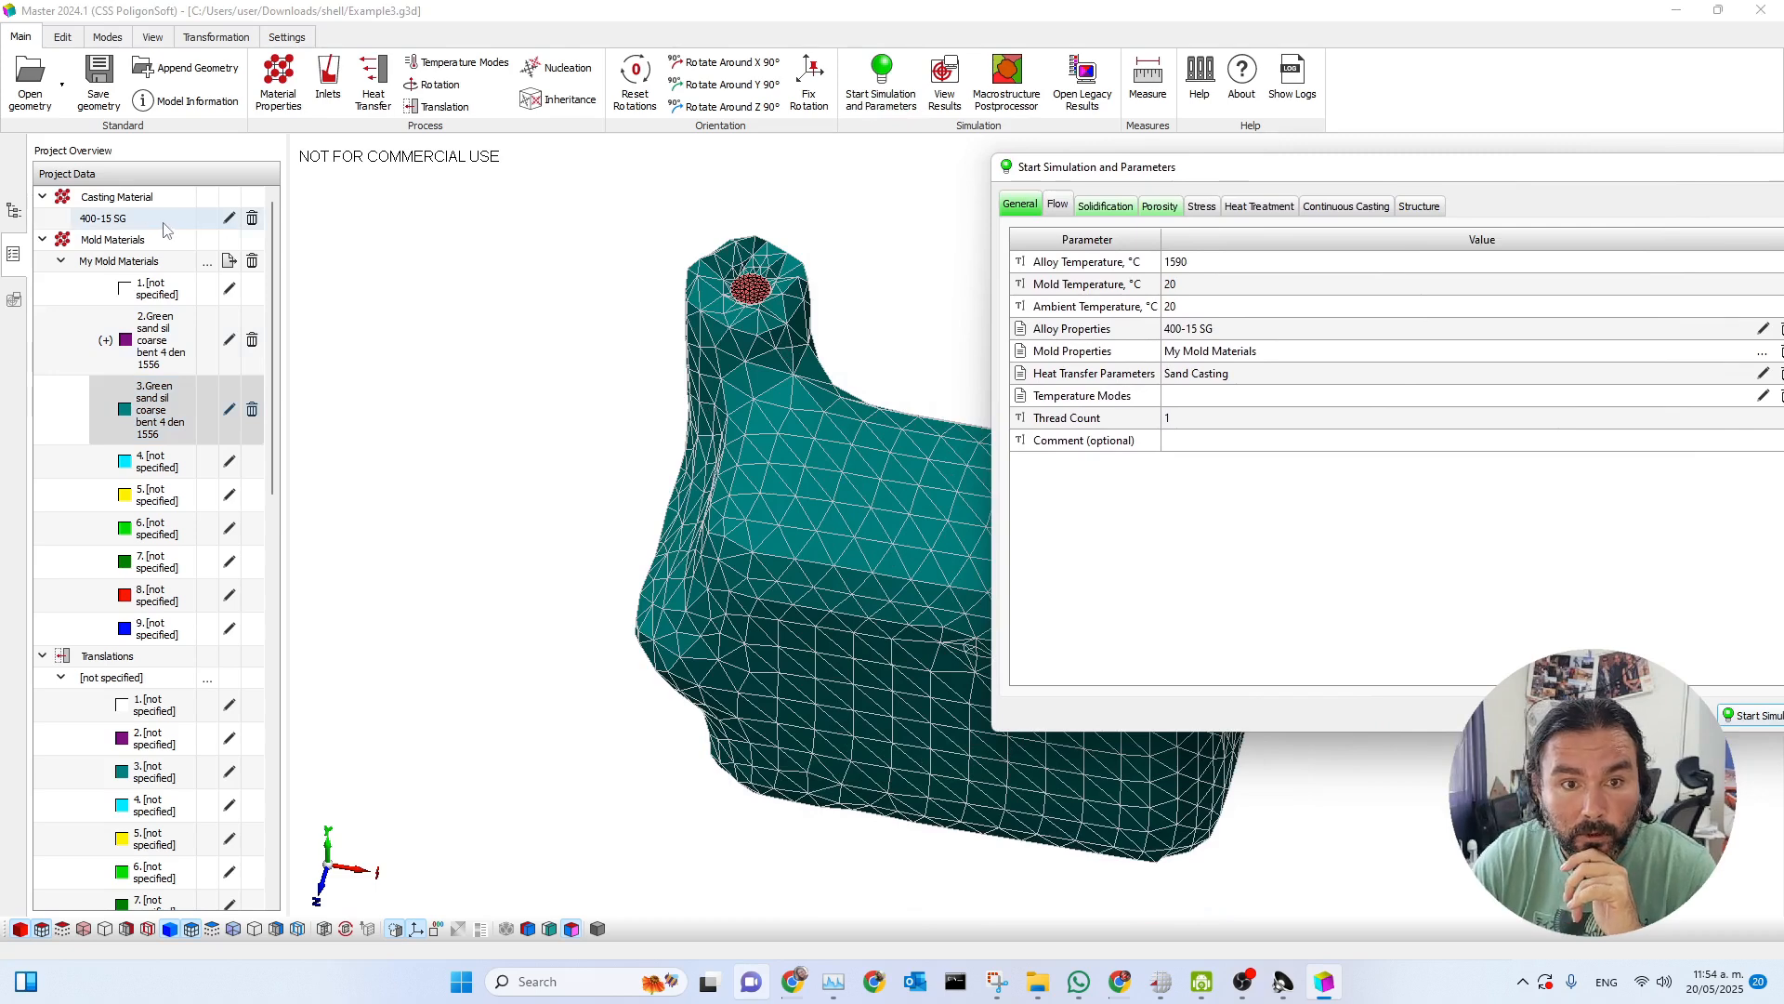
left_click(228, 218)
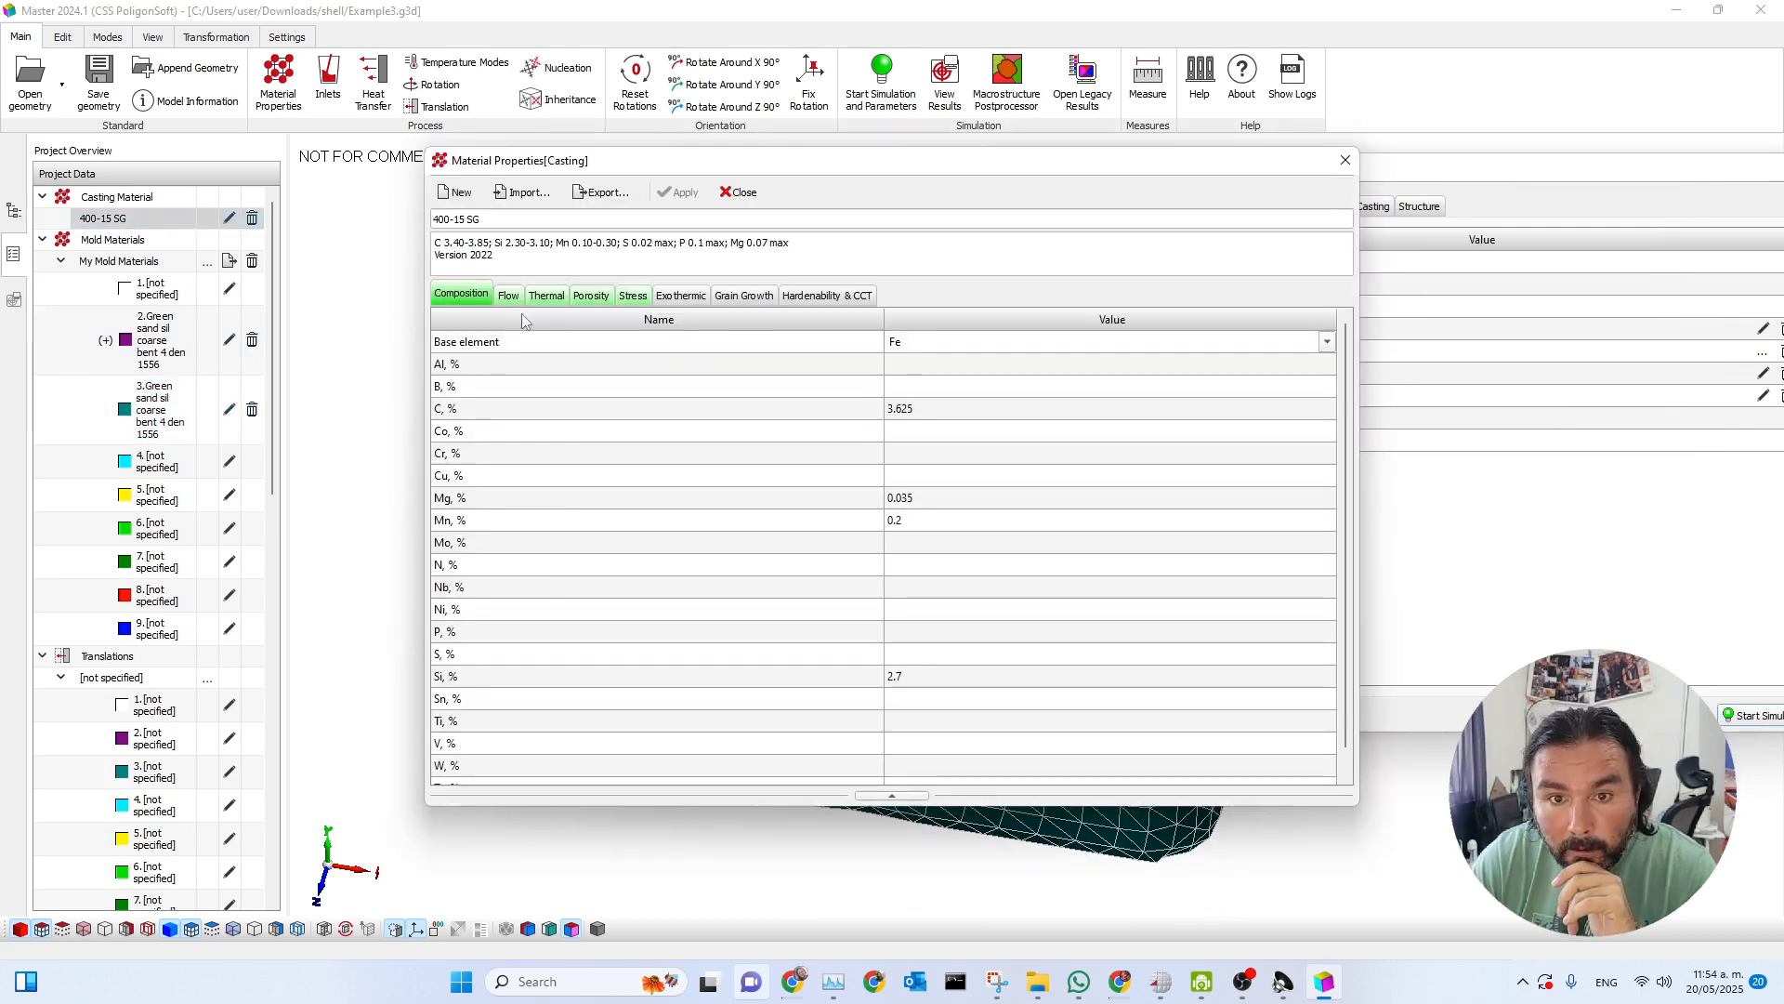
left_click(546, 295)
left_click(1027, 455)
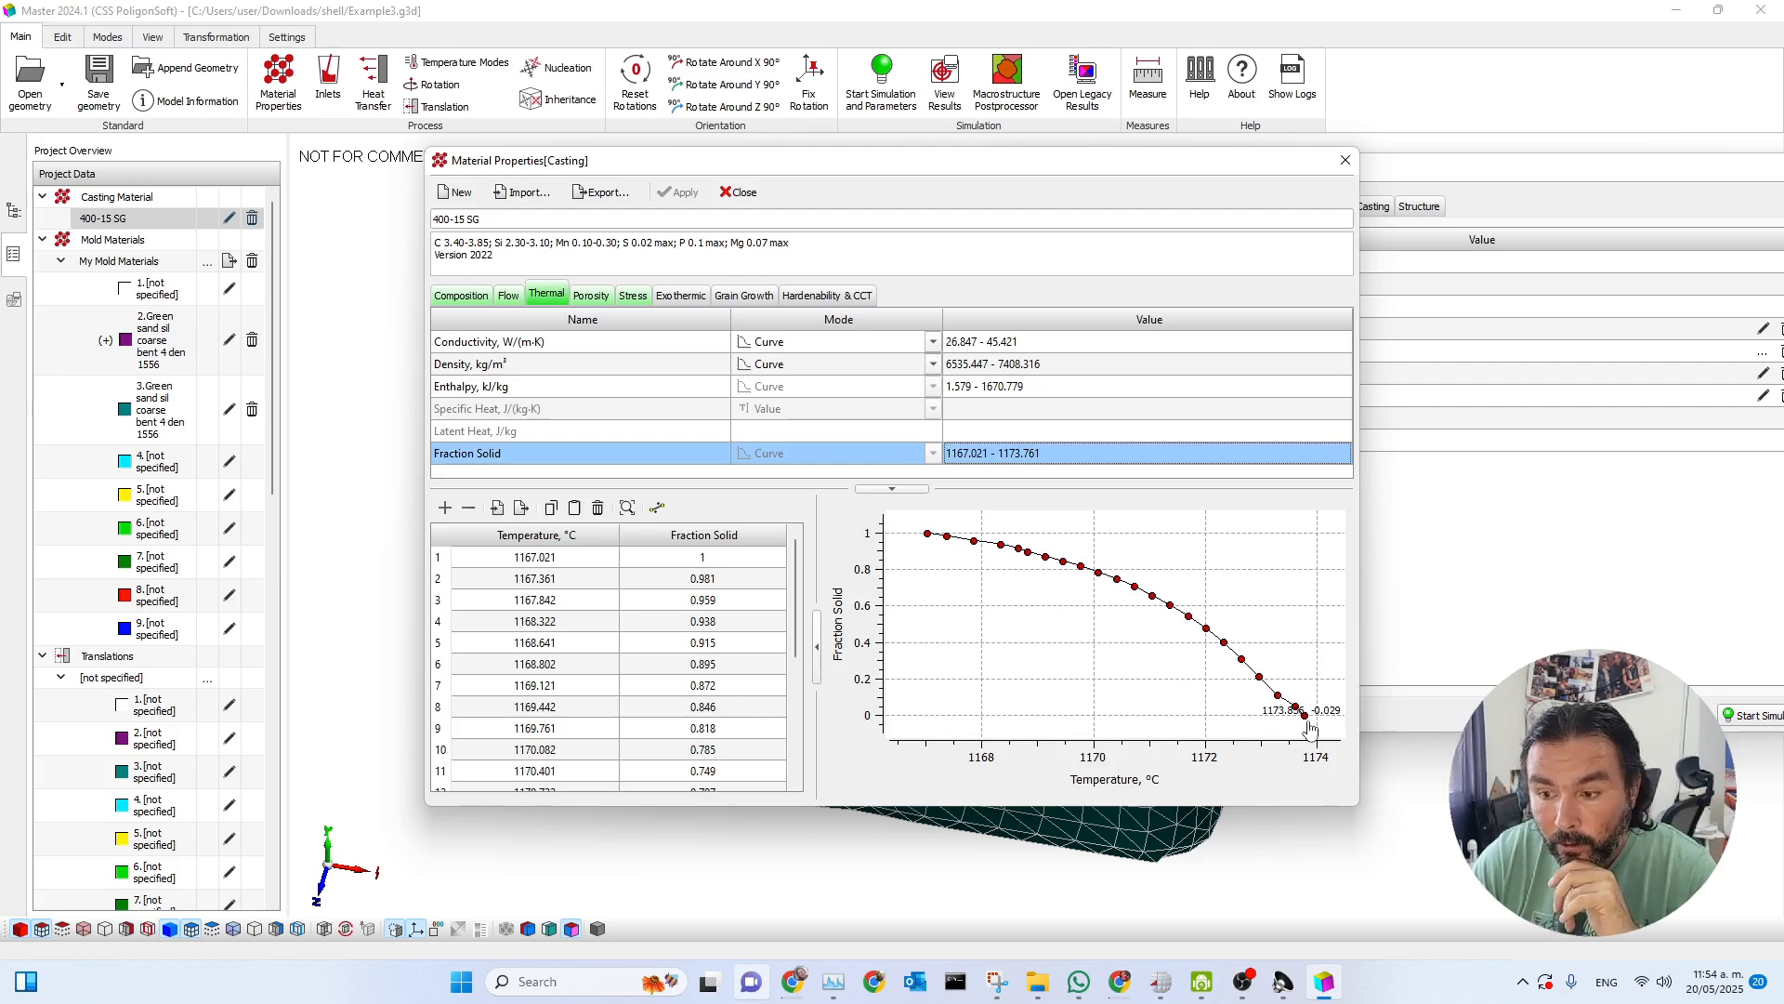
left_click_drag(1003, 168, 817, 143)
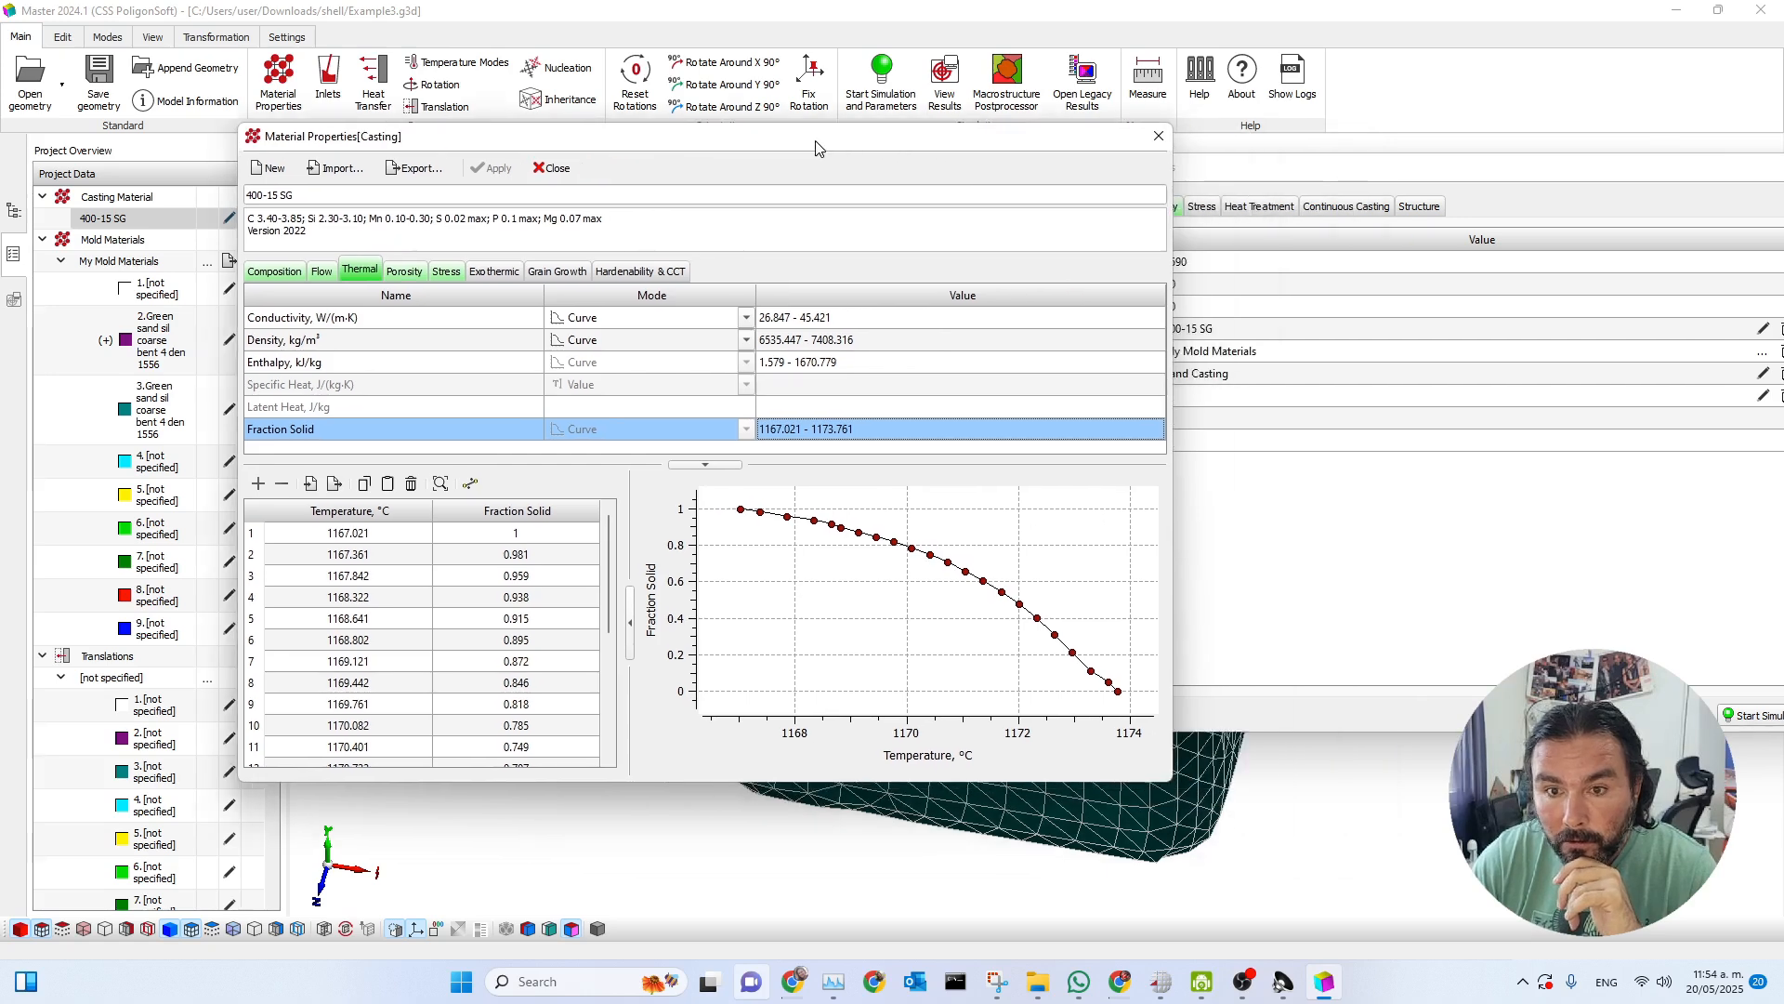
left_click(1158, 136)
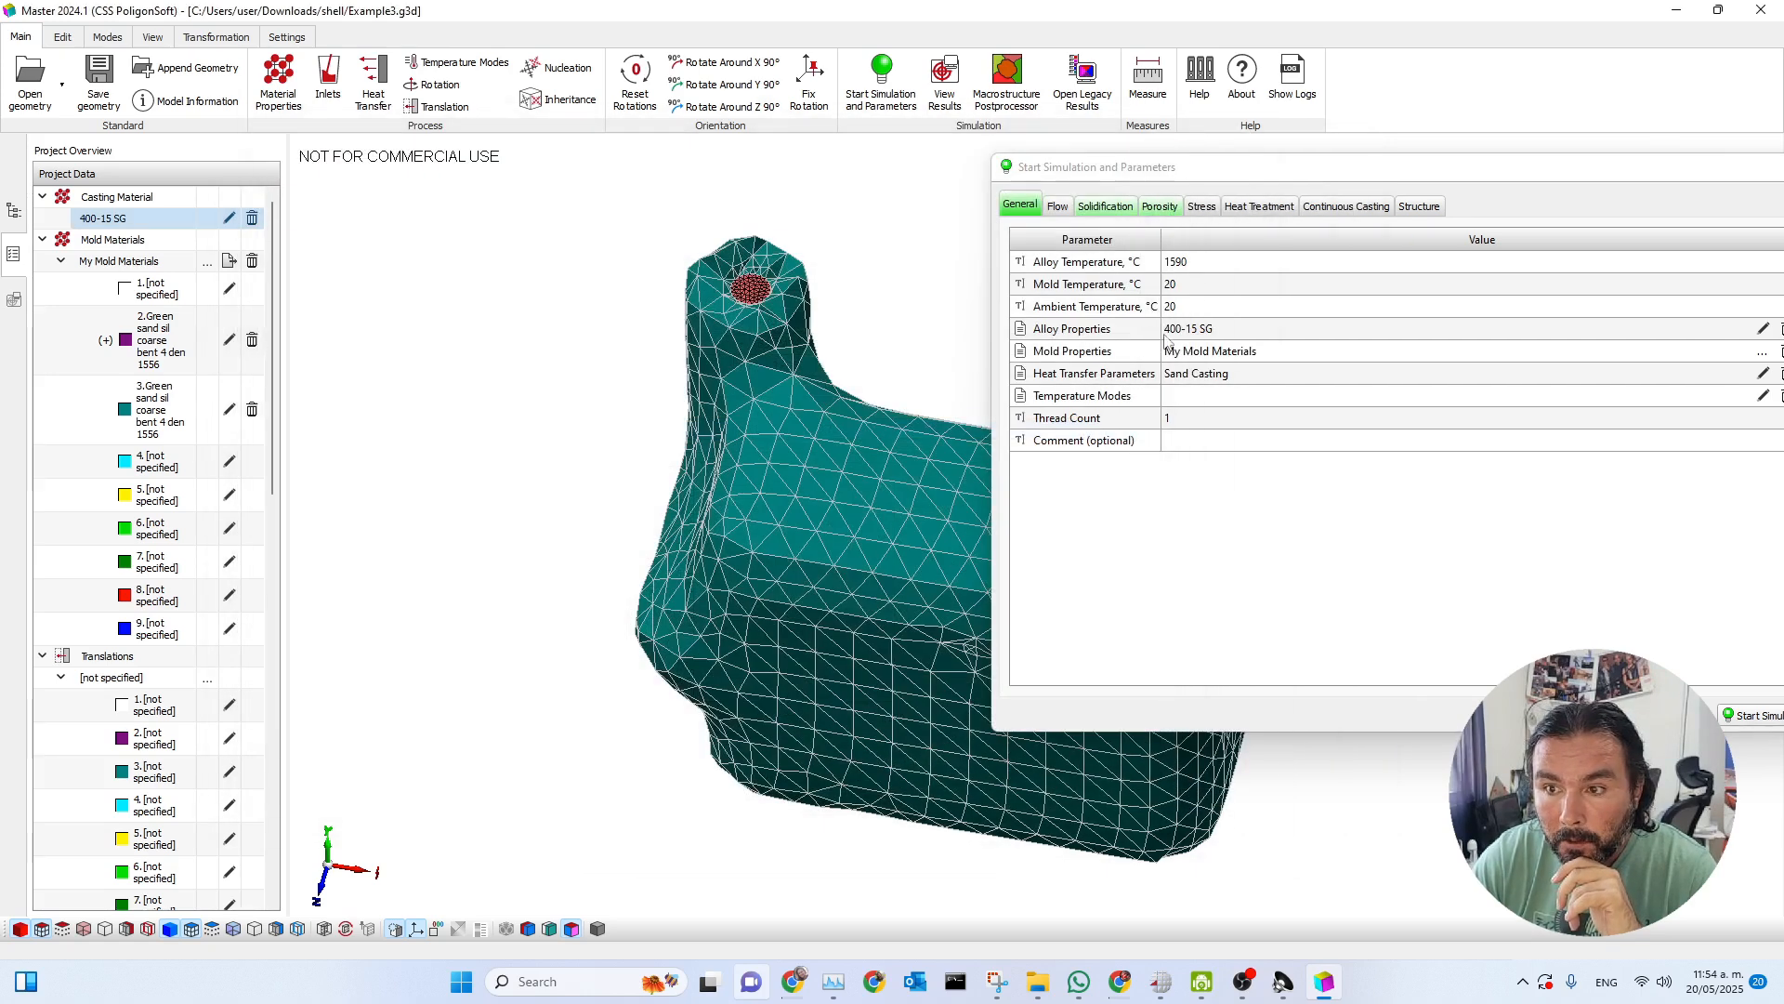
Set the simulation's alloy temperature to 1300 °C and the thread count to 4.
left_click(1221, 263)
left_click(1222, 260)
type("1")
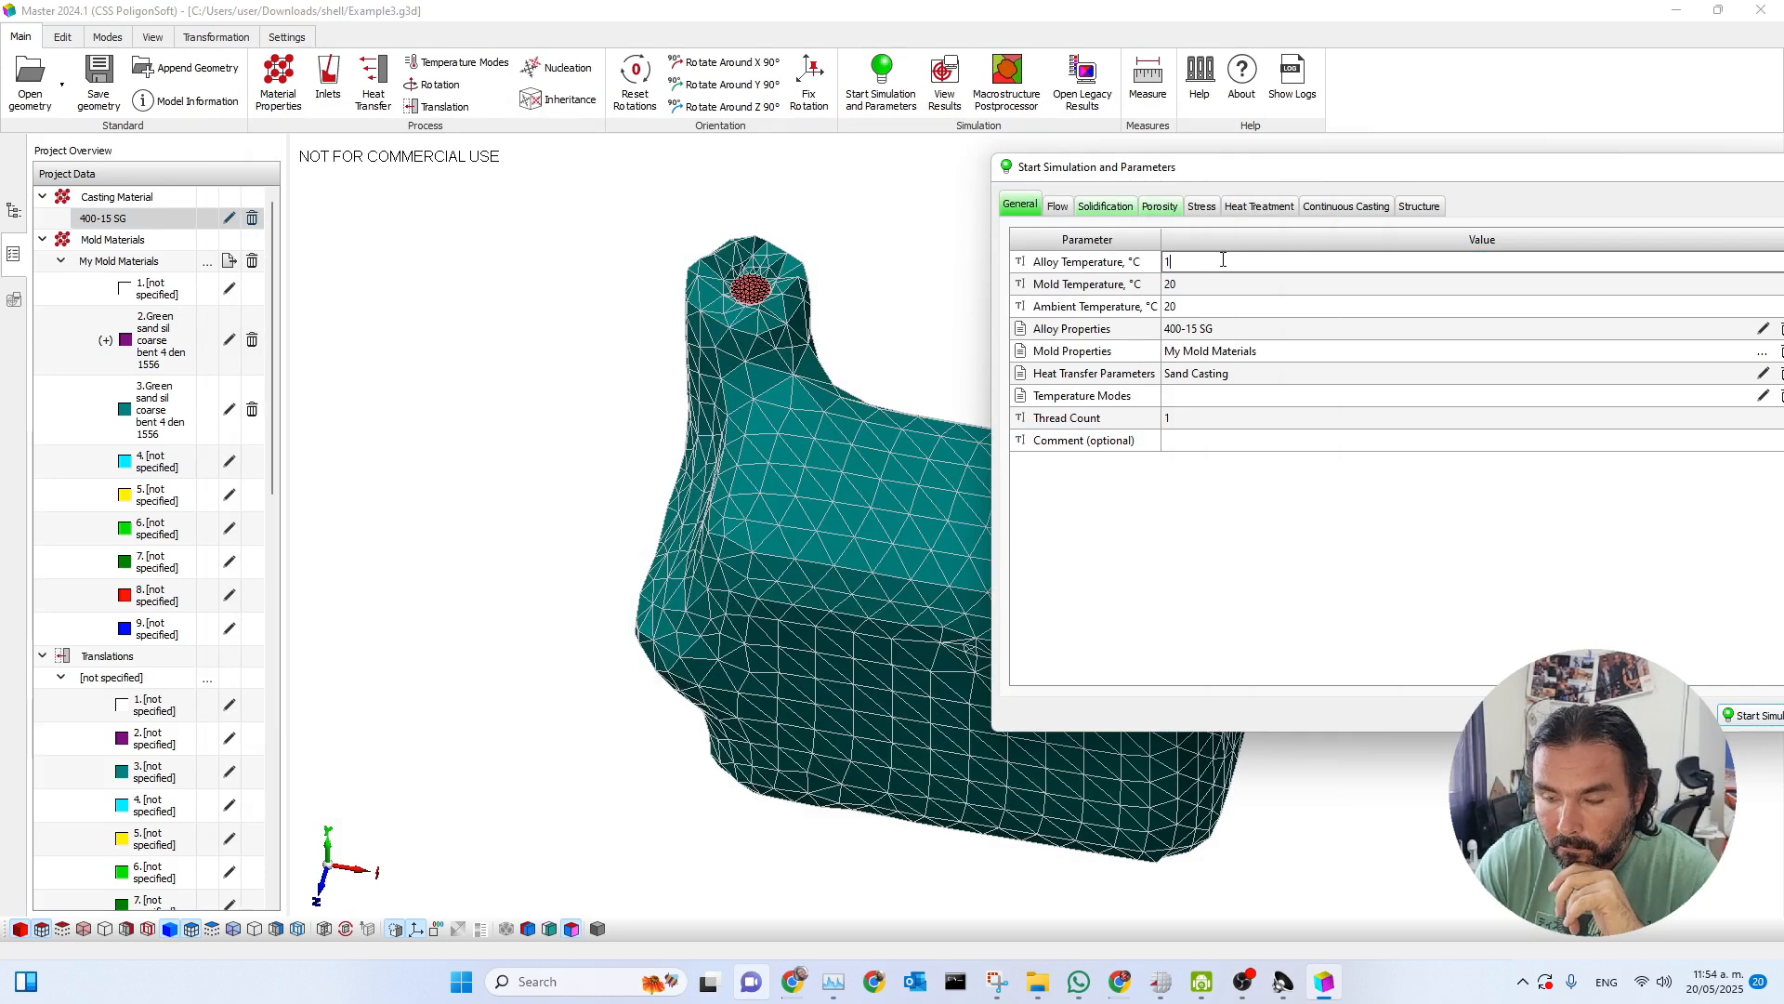
left_click(1213, 288)
left_click_drag(1348, 169, 936, 154)
left_click(776, 296)
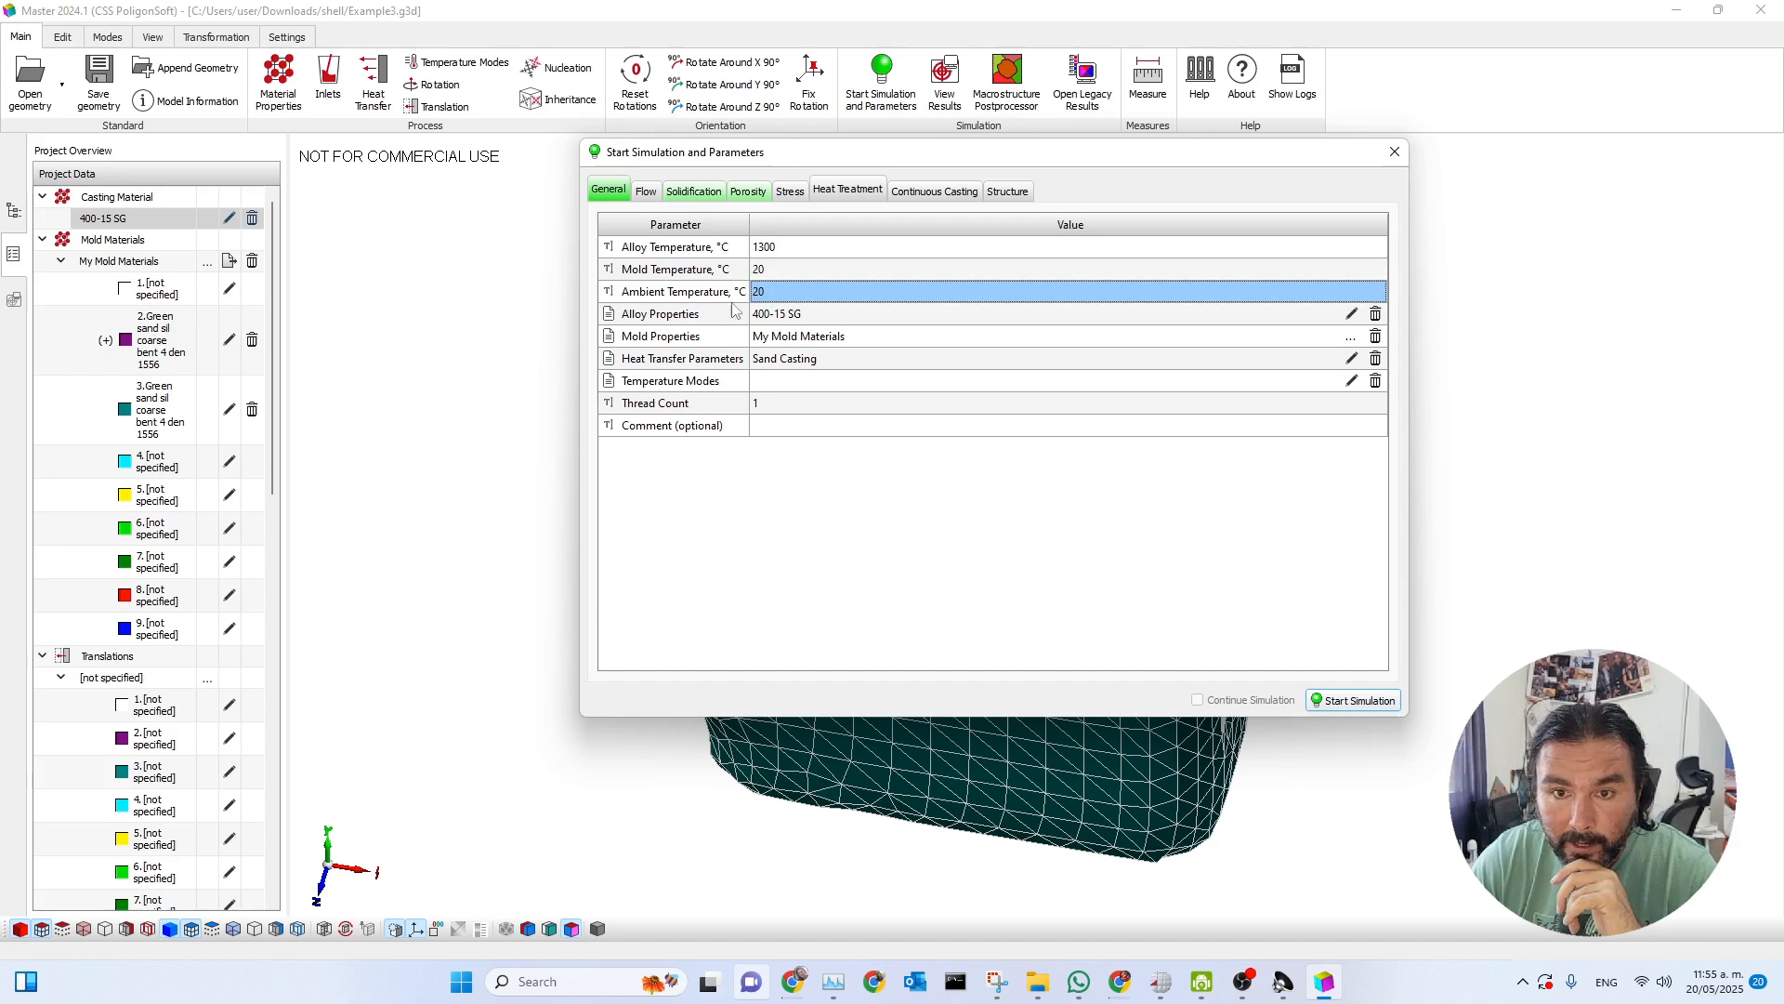
double_click(767, 406)
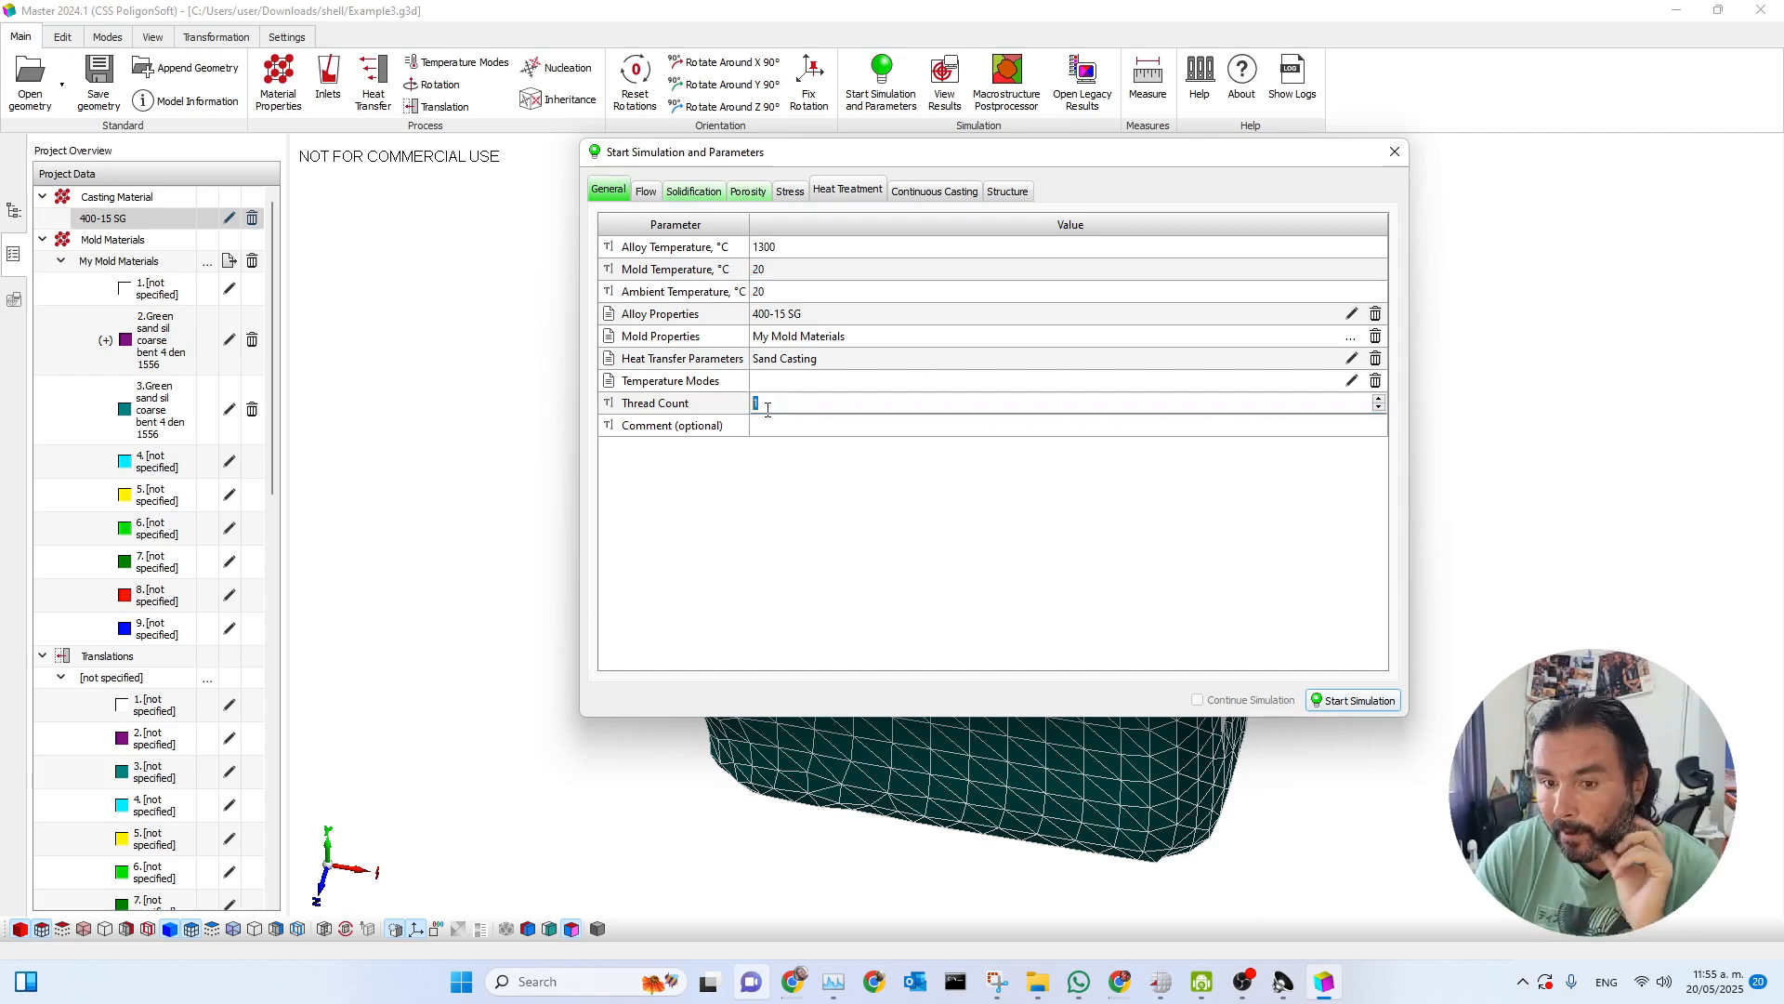
type("4")
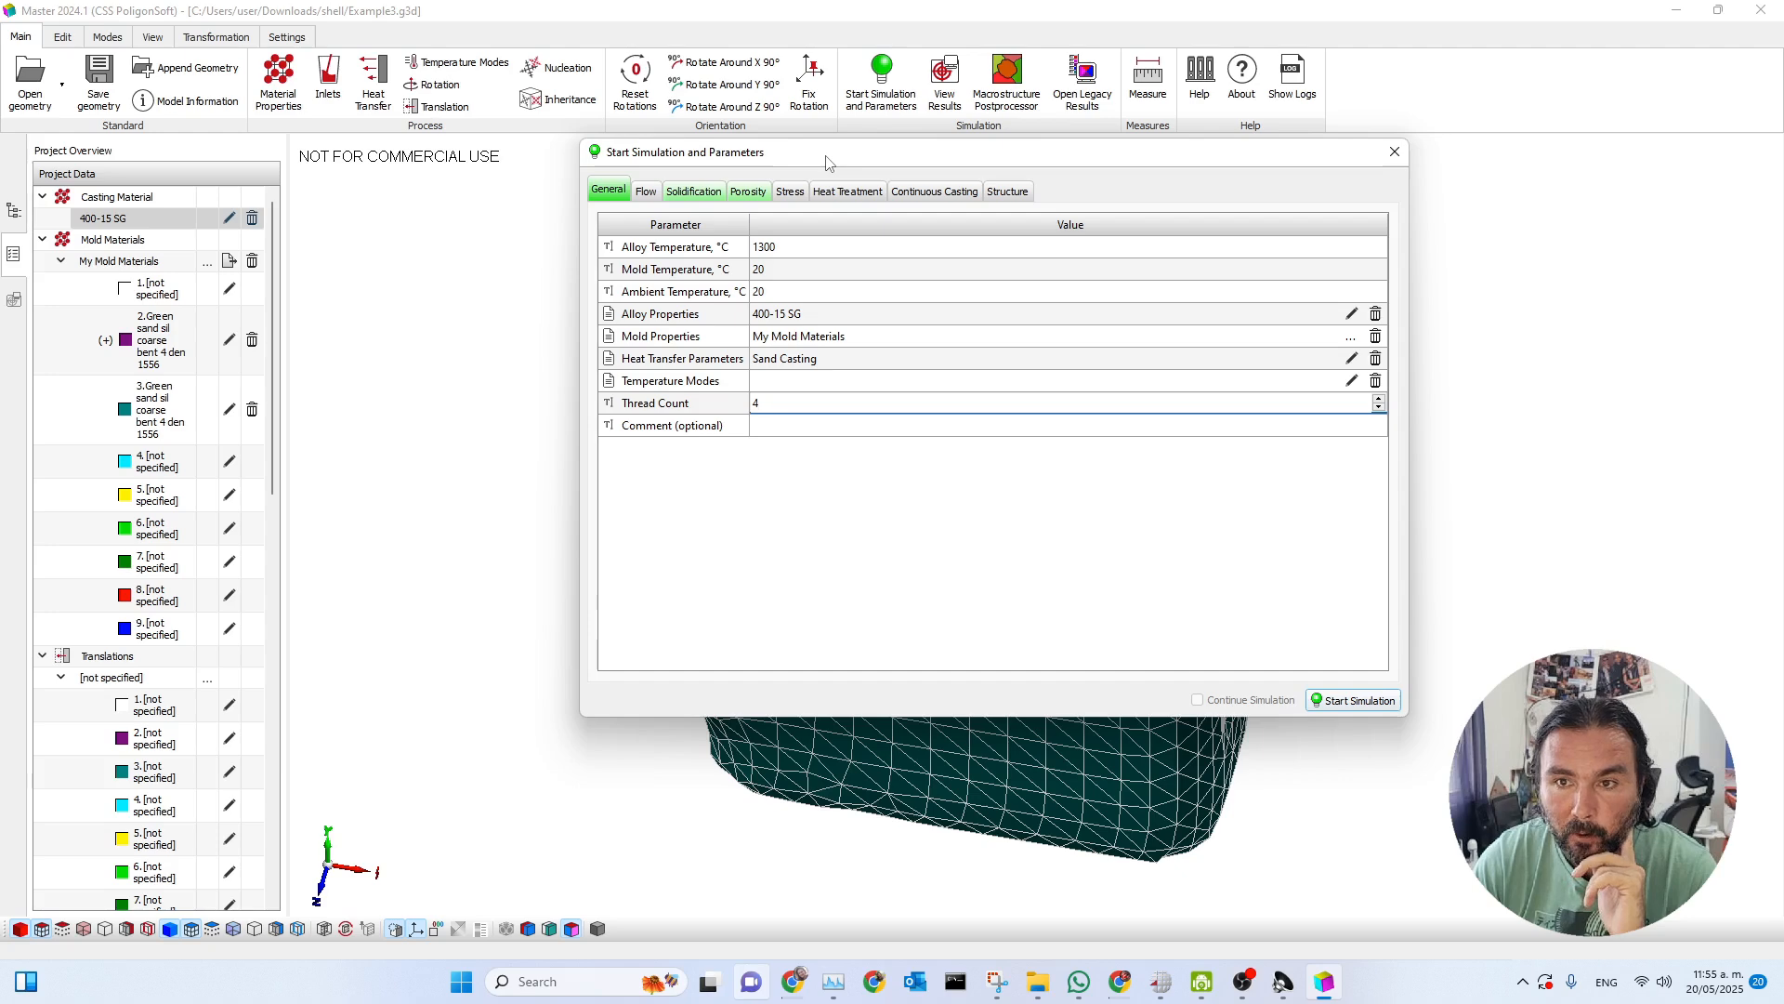
left_click(785, 427)
left_click(790, 404)
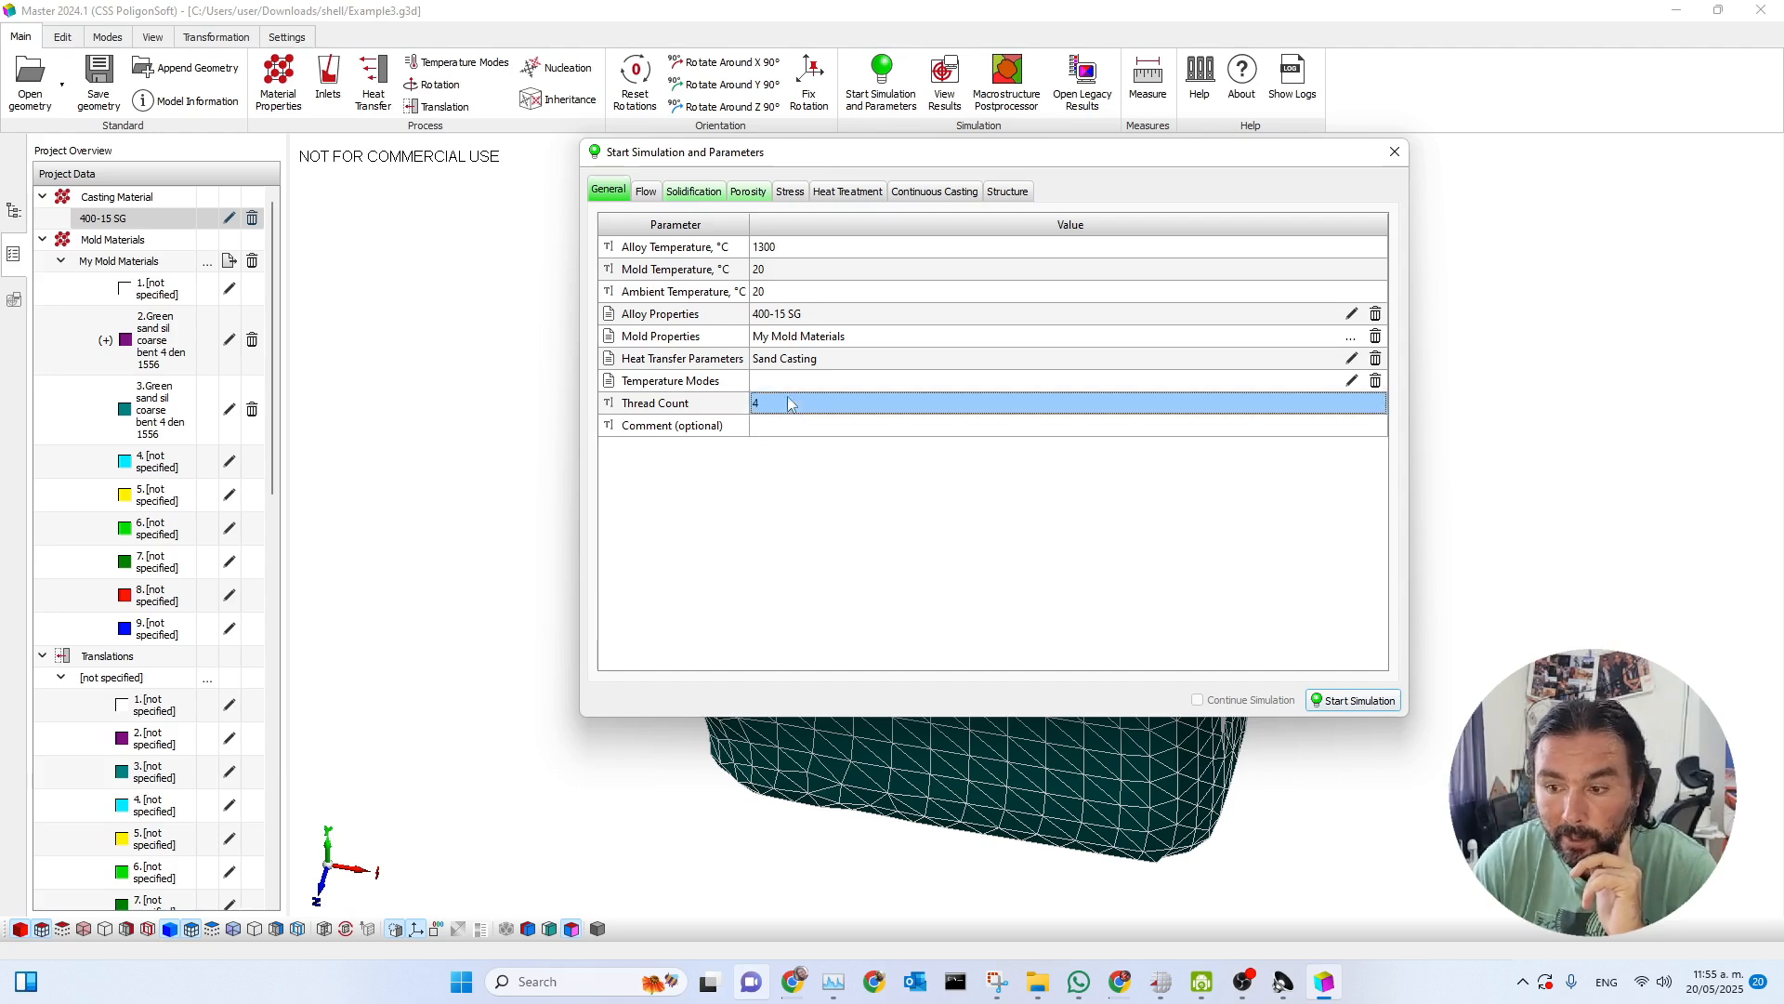
Review the solidification and porosity settings, and start the simulation, saving the geometry over the existing Example3.g3d in the shell folder.
left_click(693, 193)
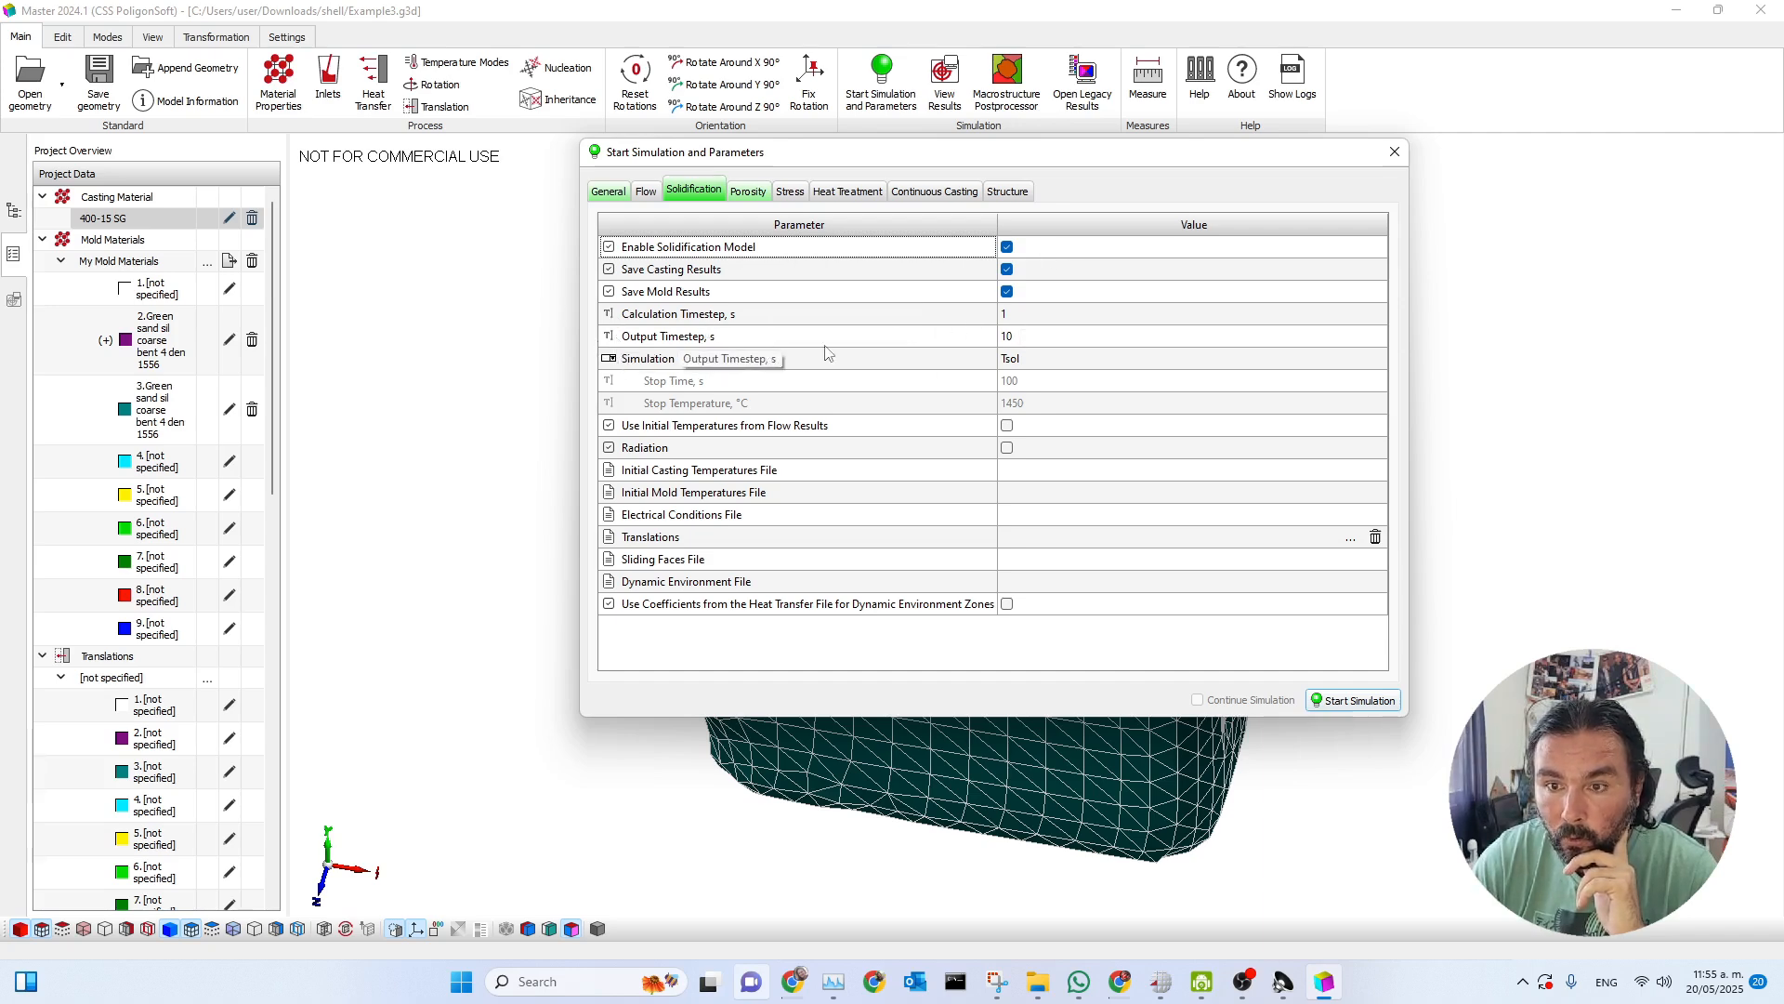
left_click(754, 196)
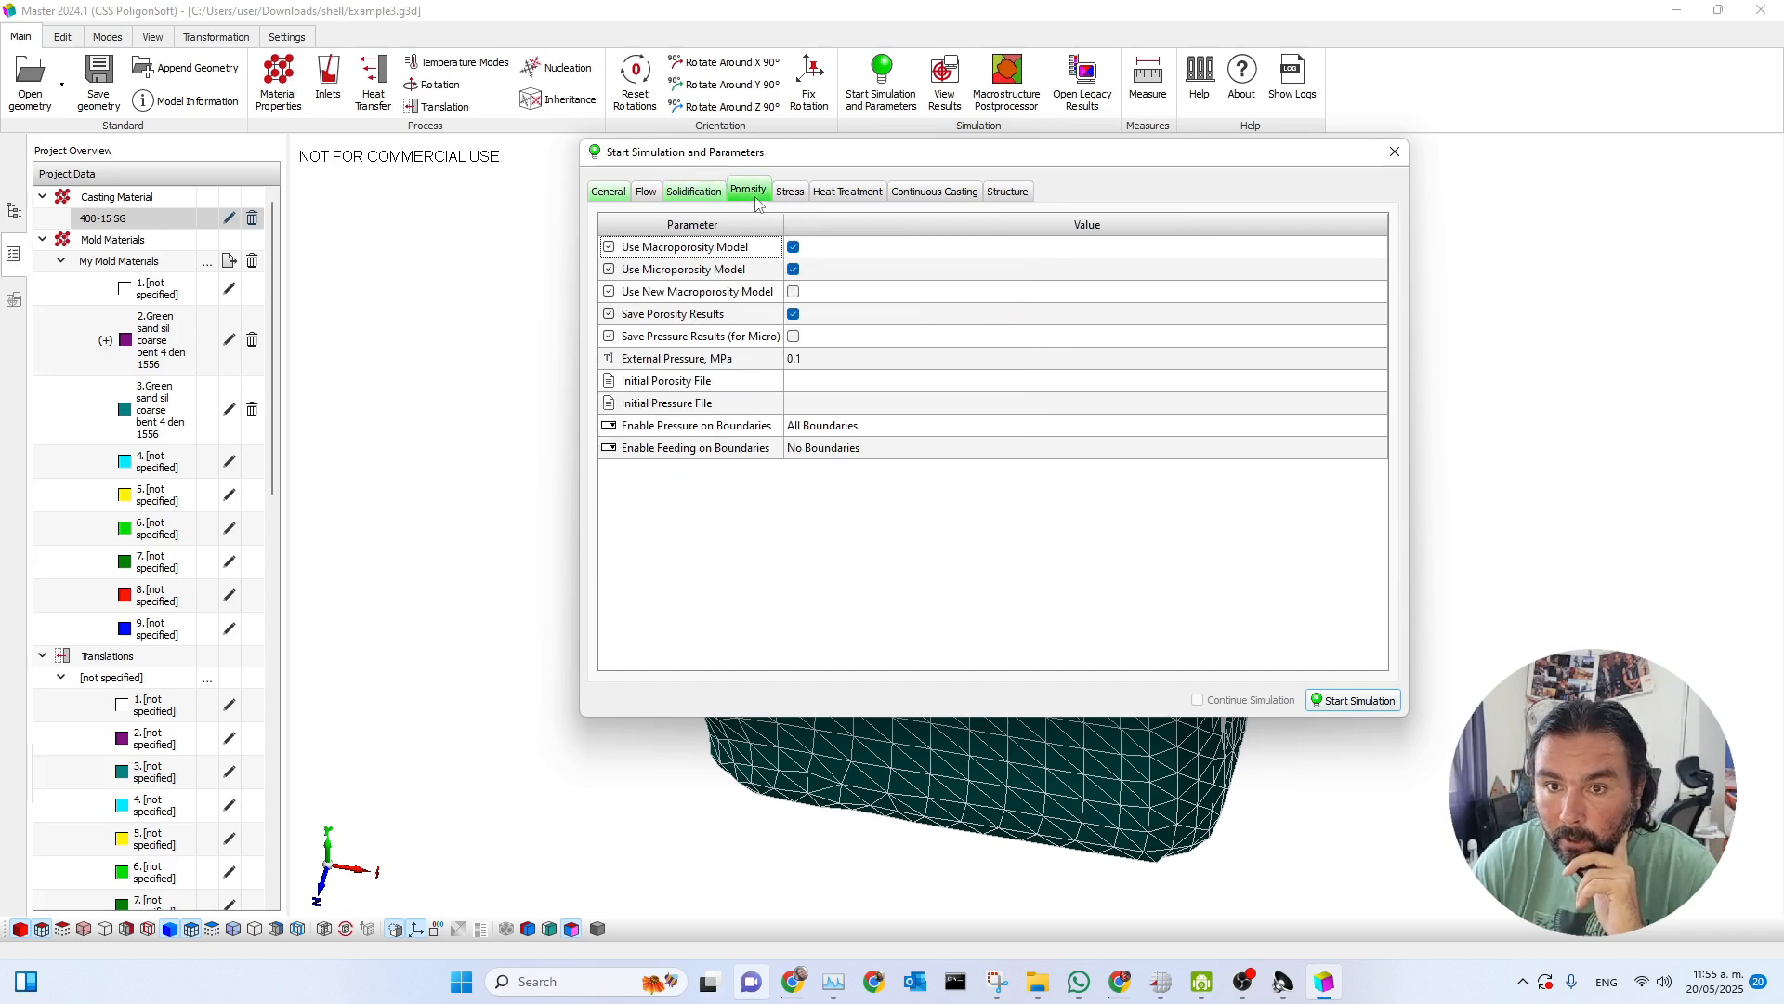
left_click(705, 191)
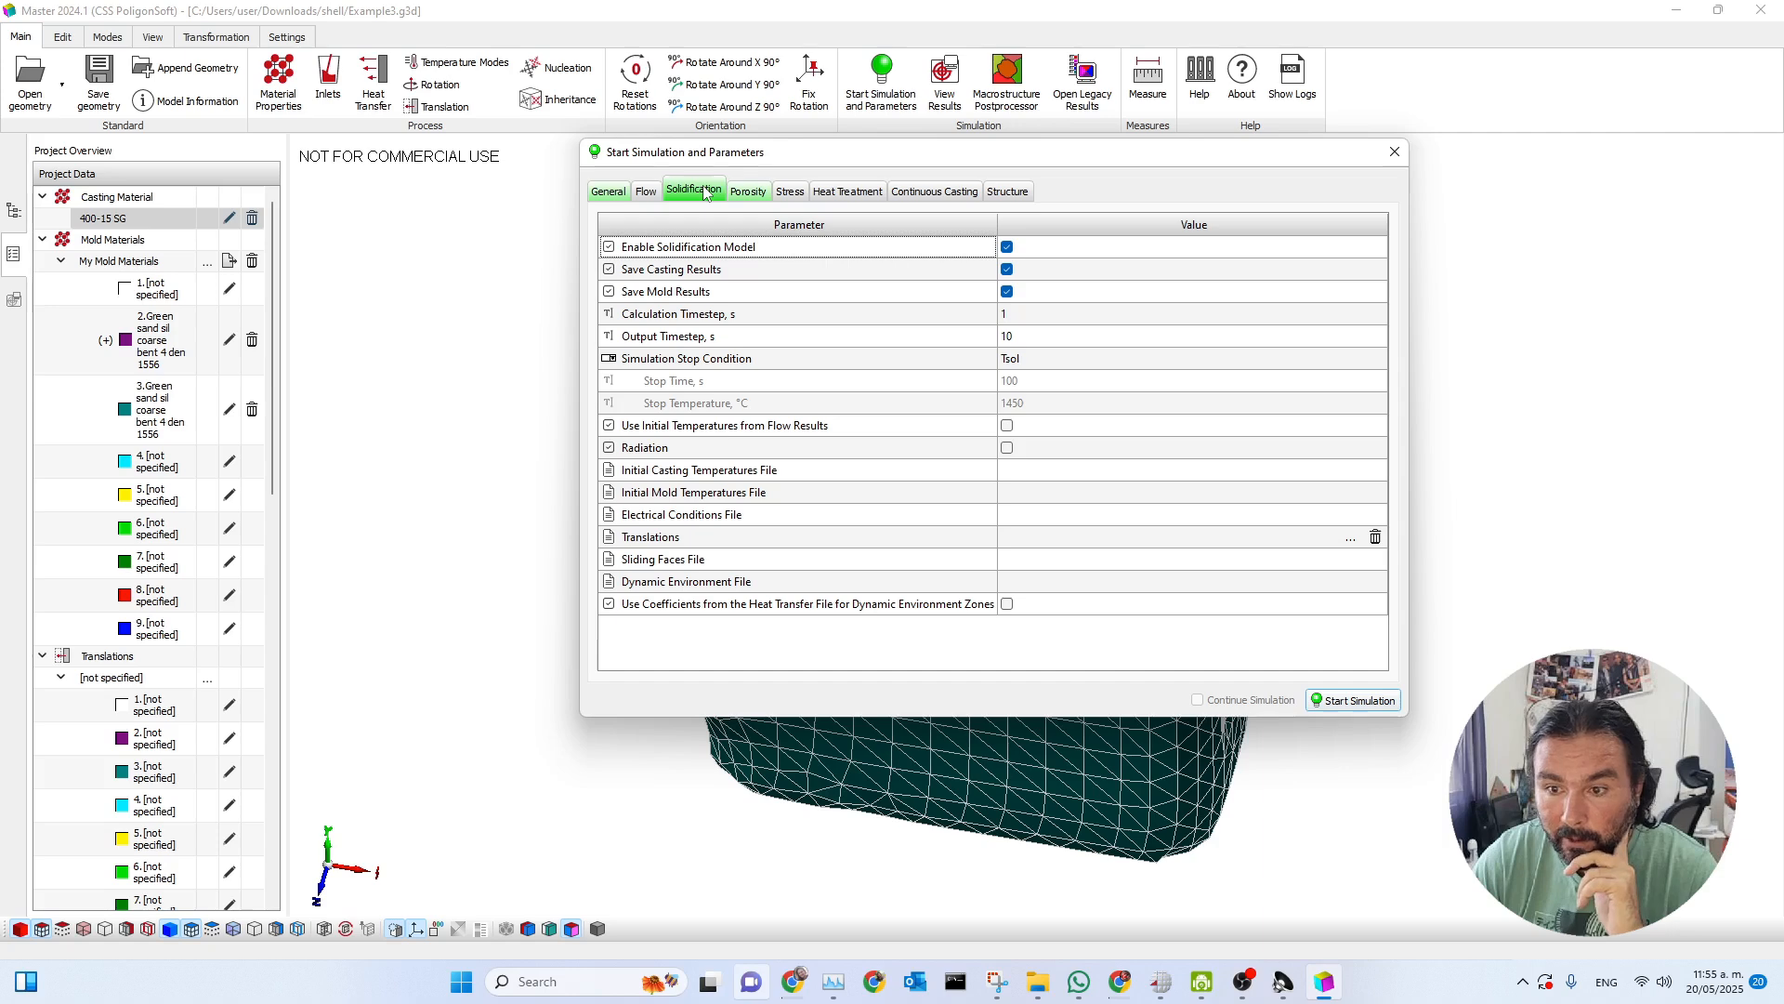
left_click(1359, 700)
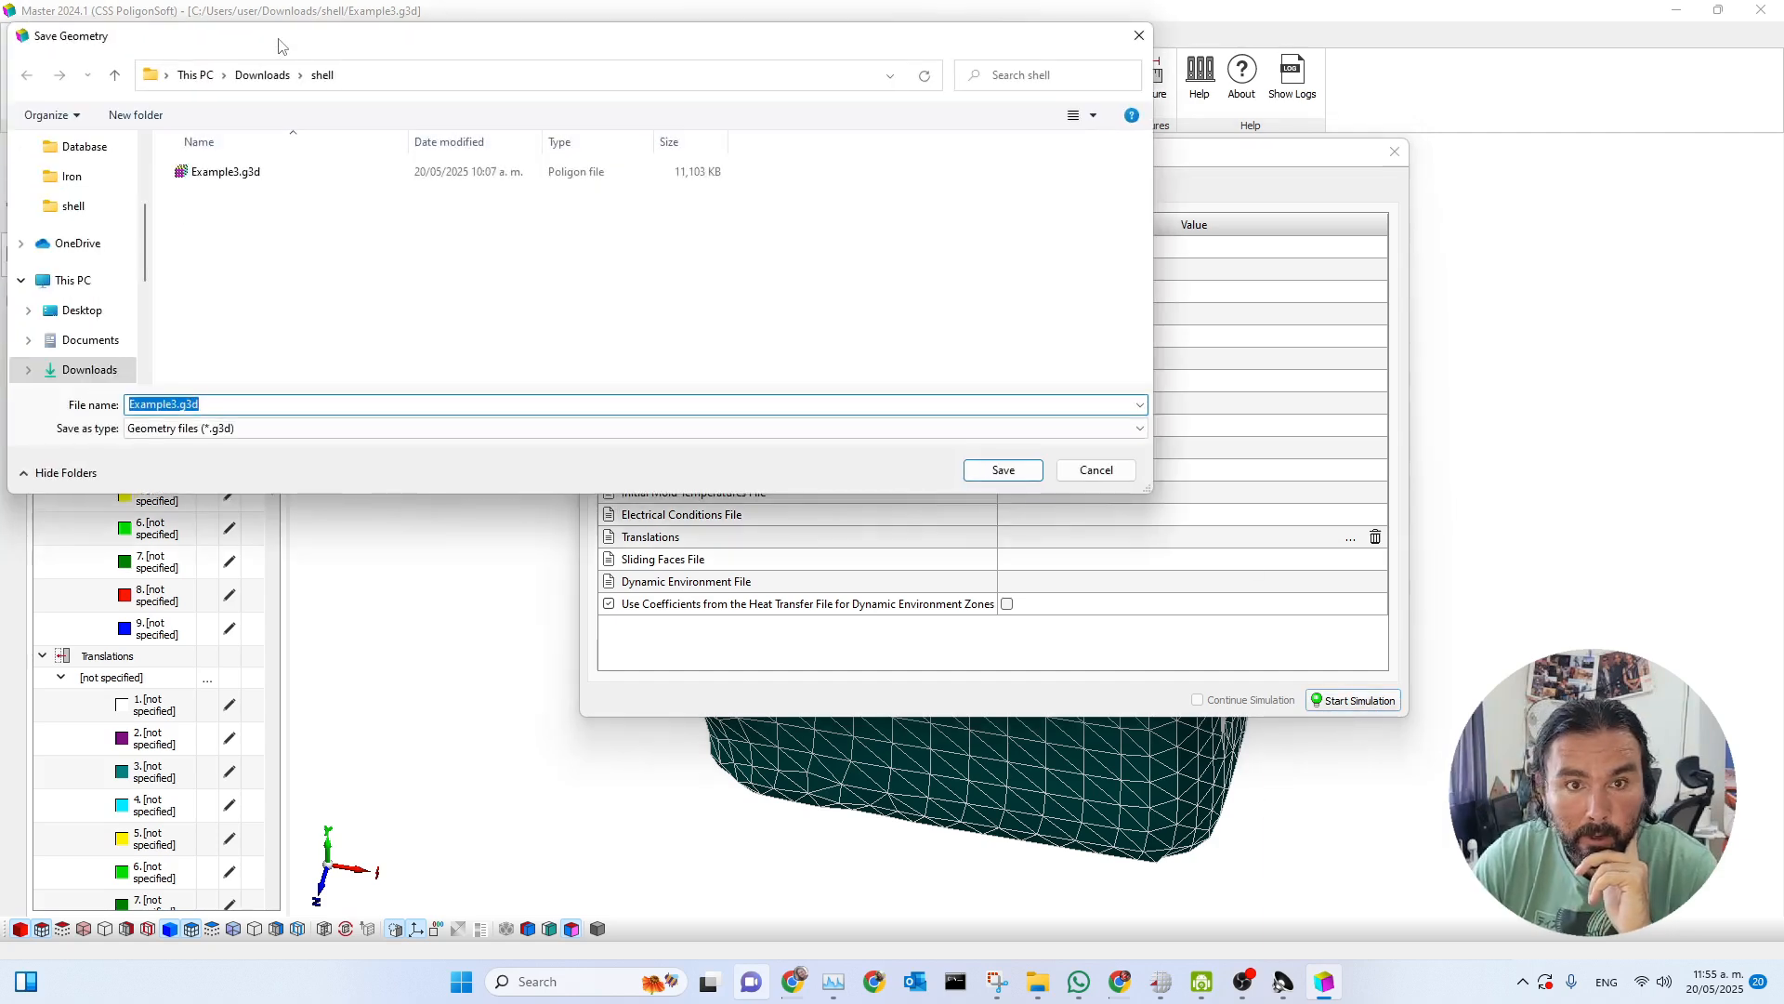
left_click(1309, 542)
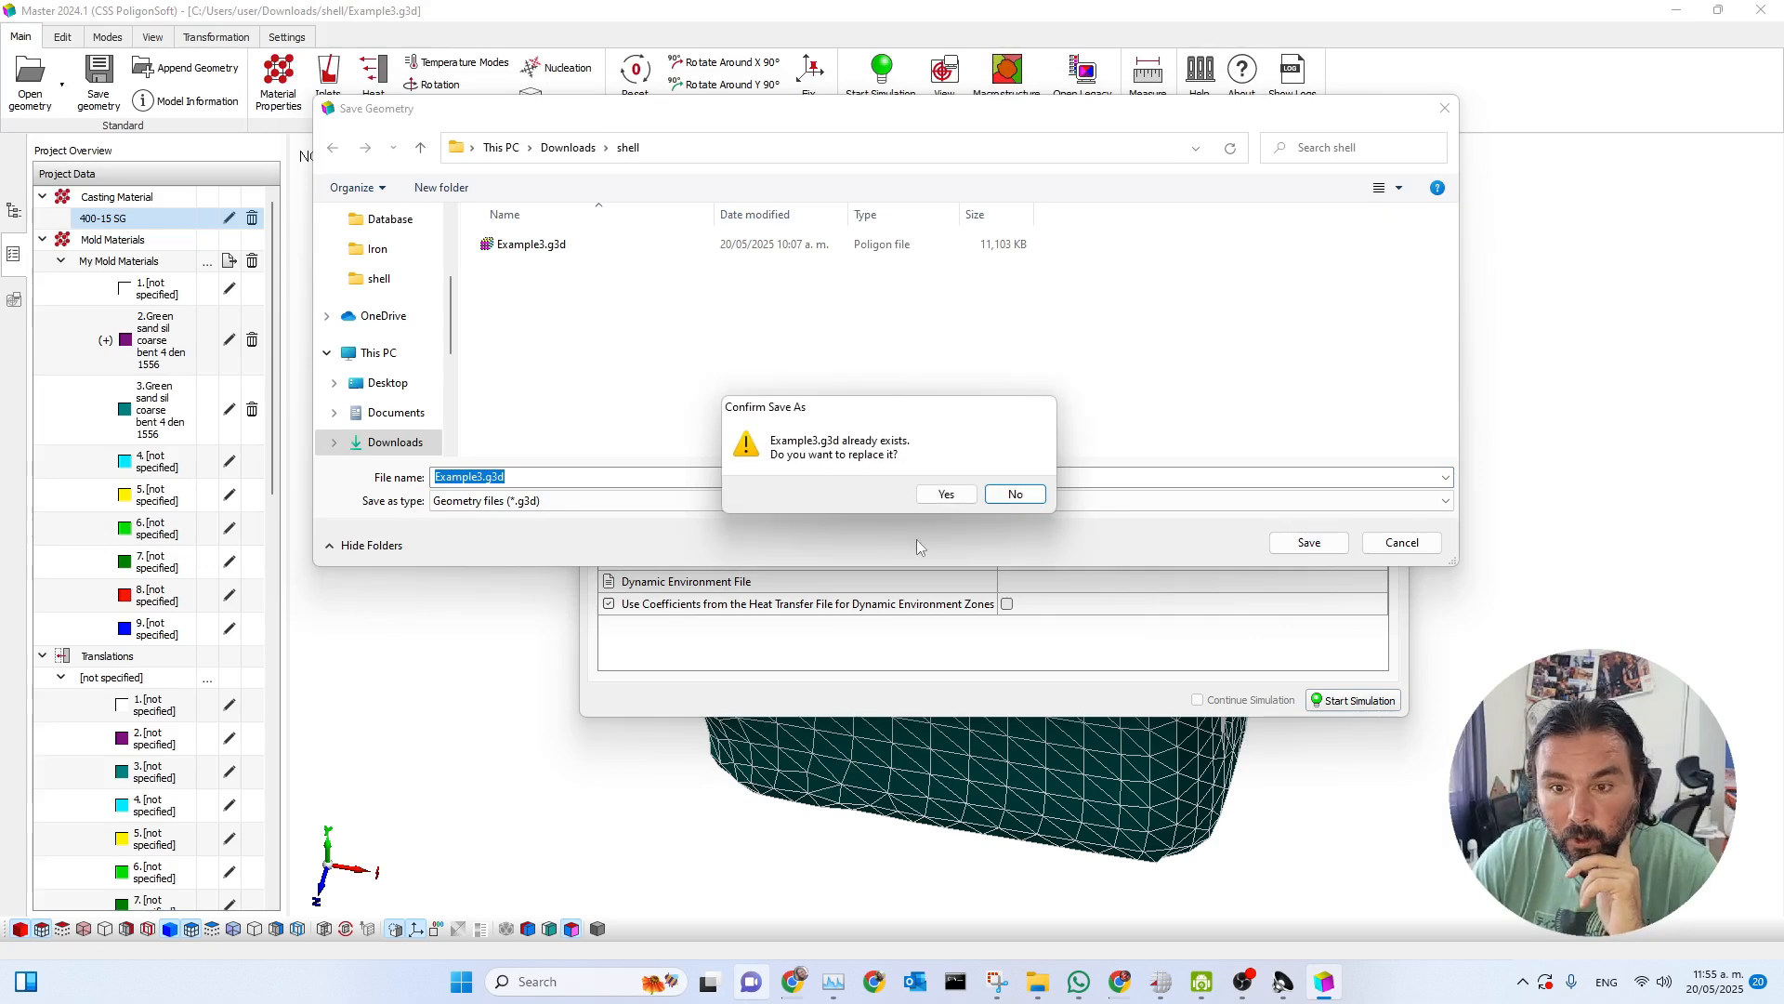
left_click(941, 497)
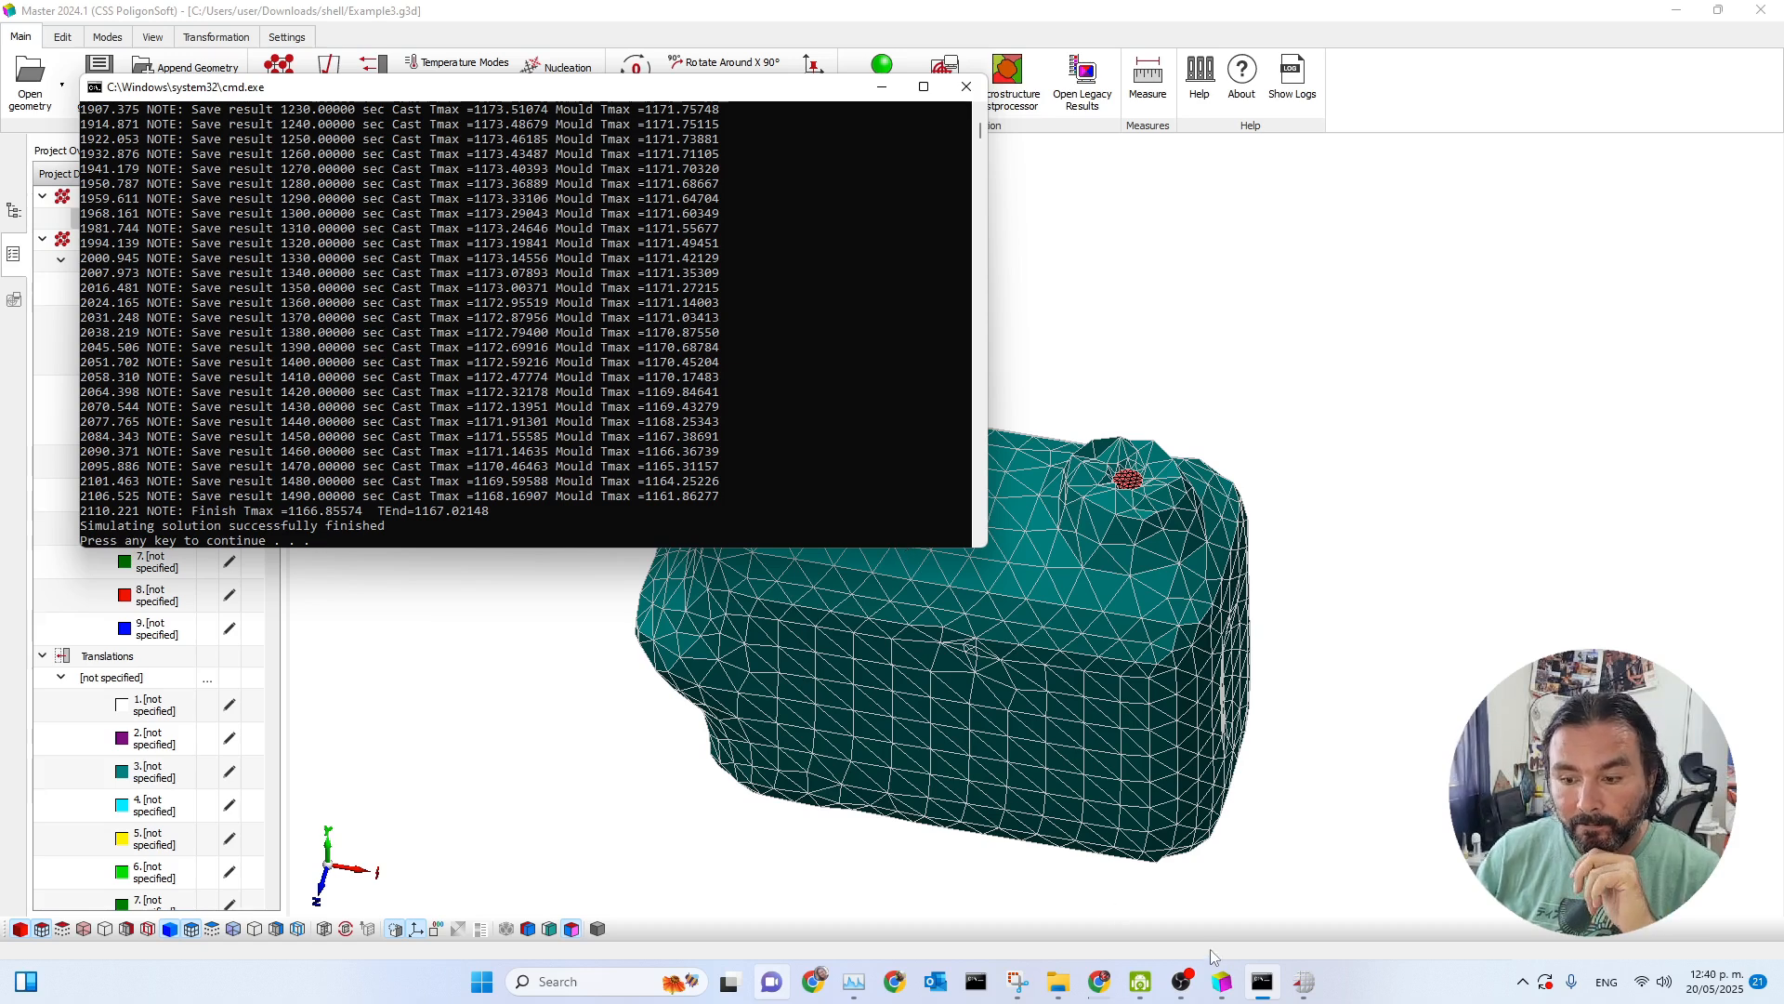
Switch to the Mirage postprocessor and load the temperature results file Example3_solid.CST from the shell folder.
left_click(1304, 982)
left_click(612, 350)
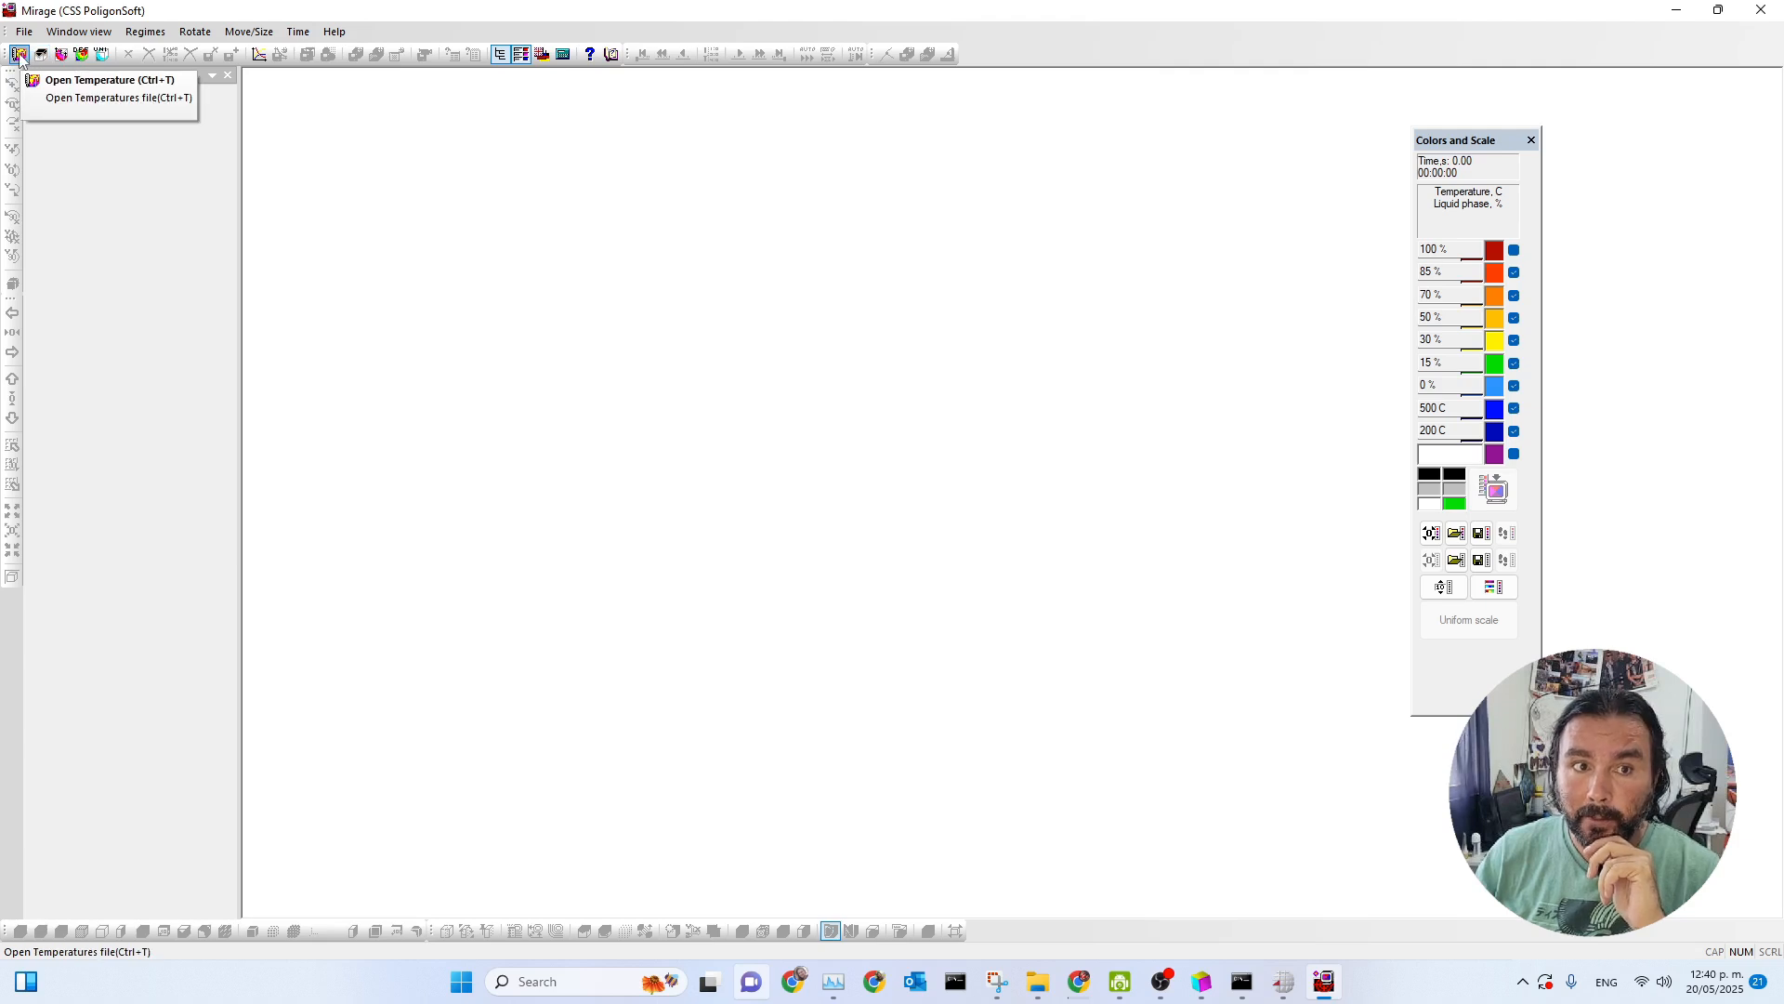
left_click(20, 55)
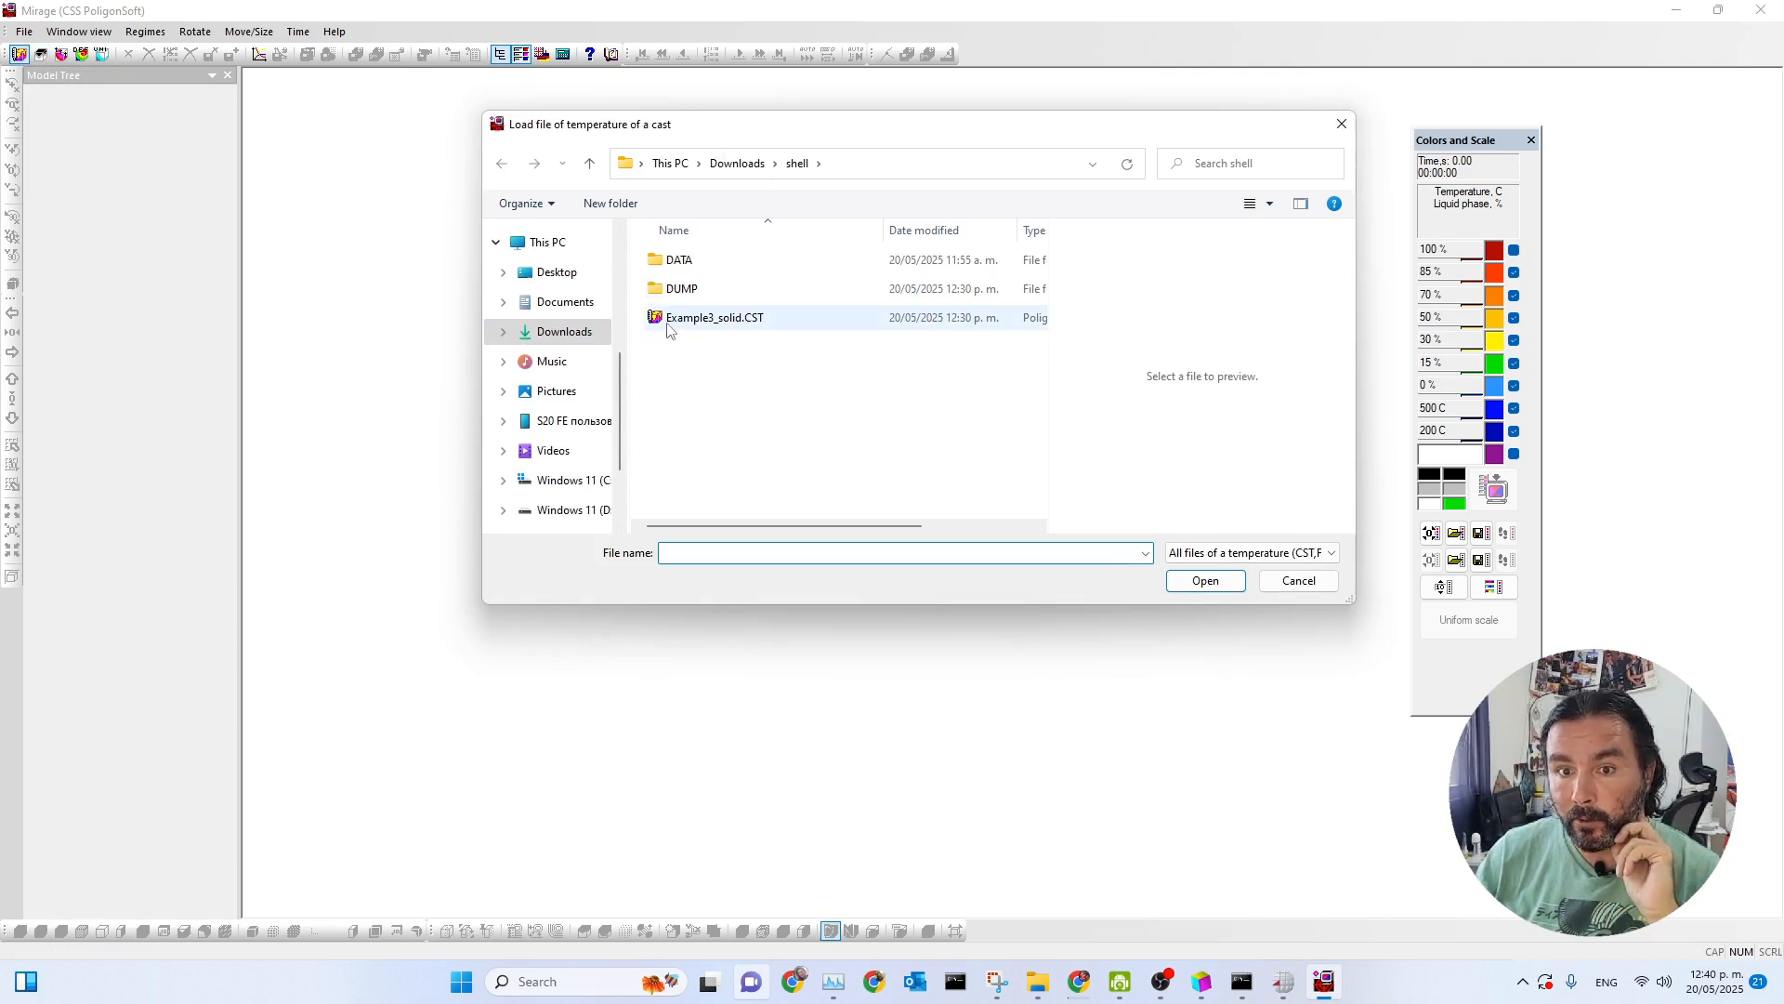
left_click(727, 321)
left_click(1200, 585)
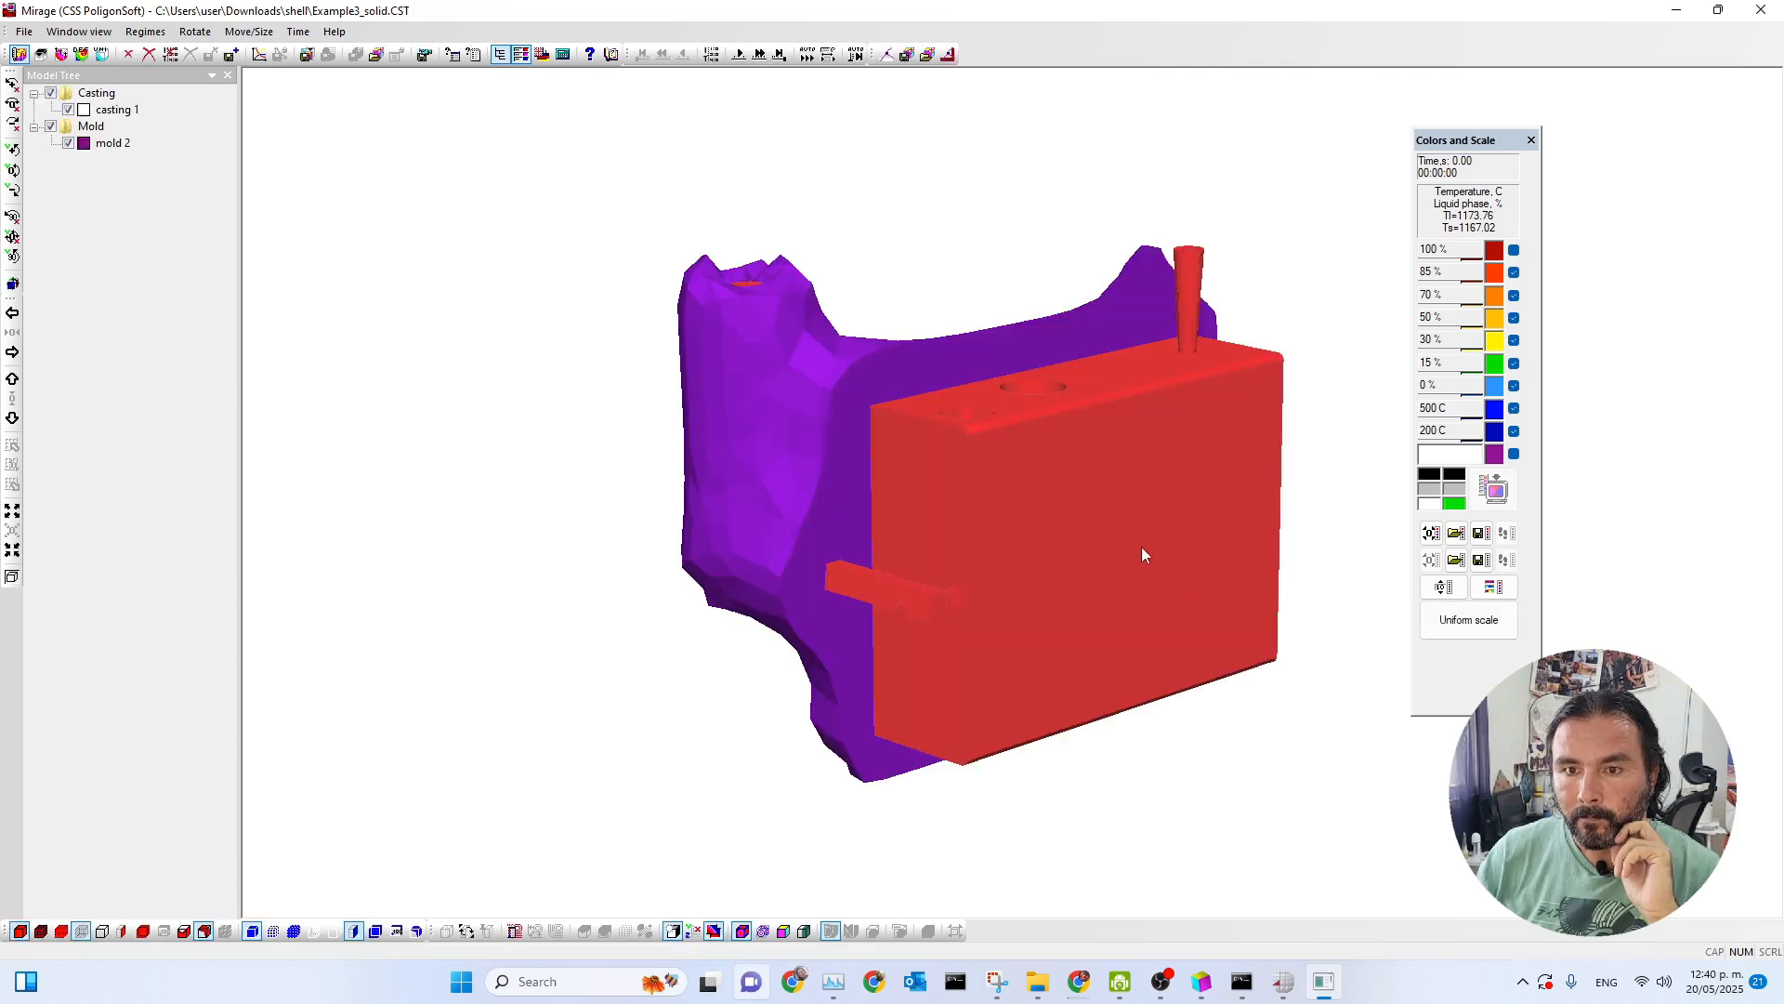
Hide the mold surface and its section values, and play the casting's solidification results forward to about 1030 s.
left_click(252, 931)
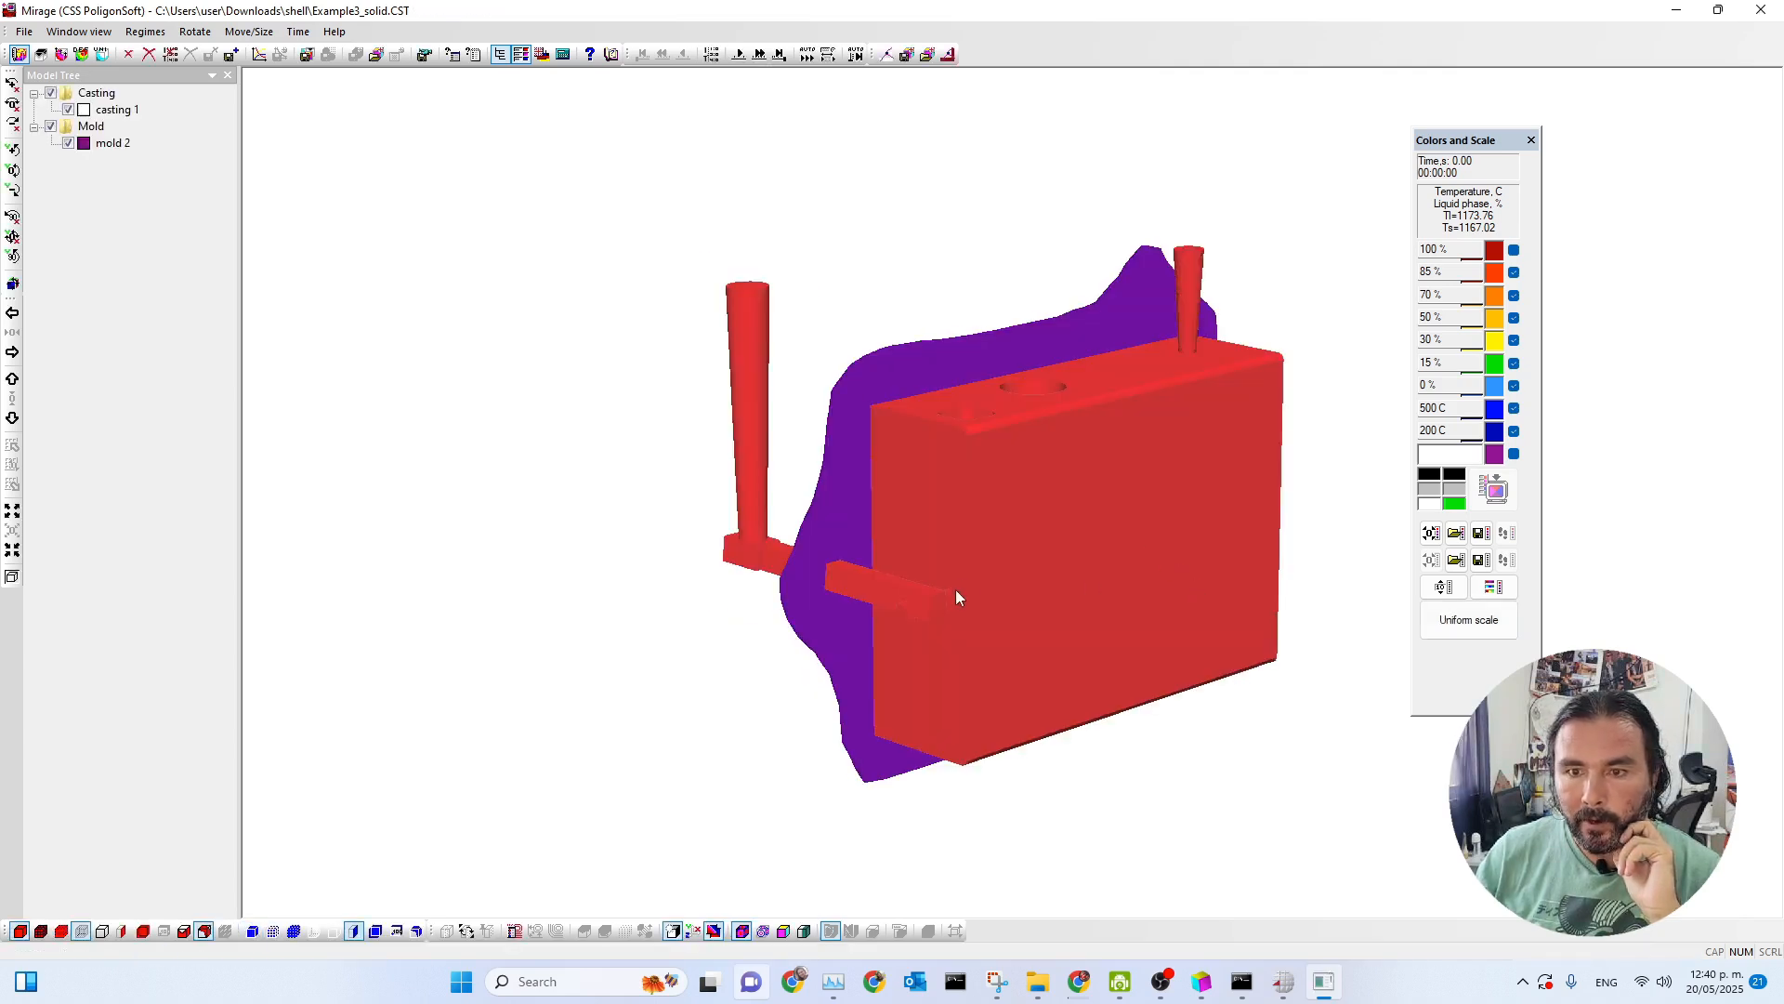
left_click(396, 931)
left_click(808, 57)
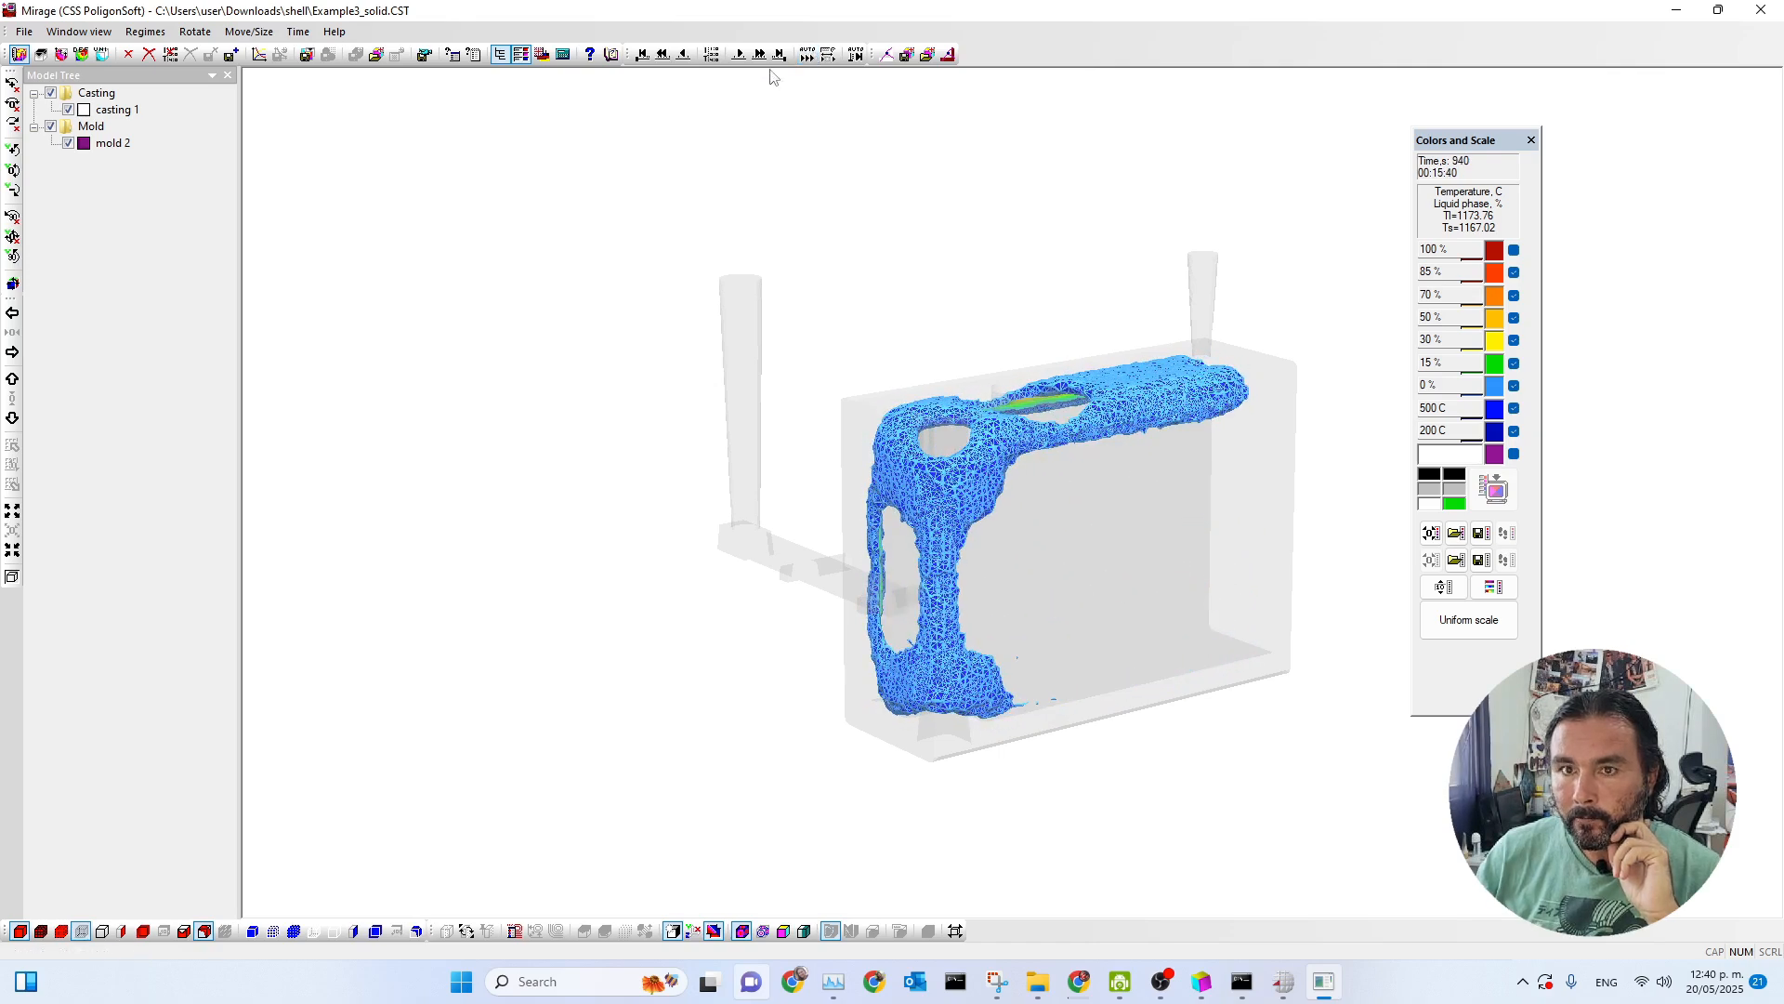
left_click(740, 55)
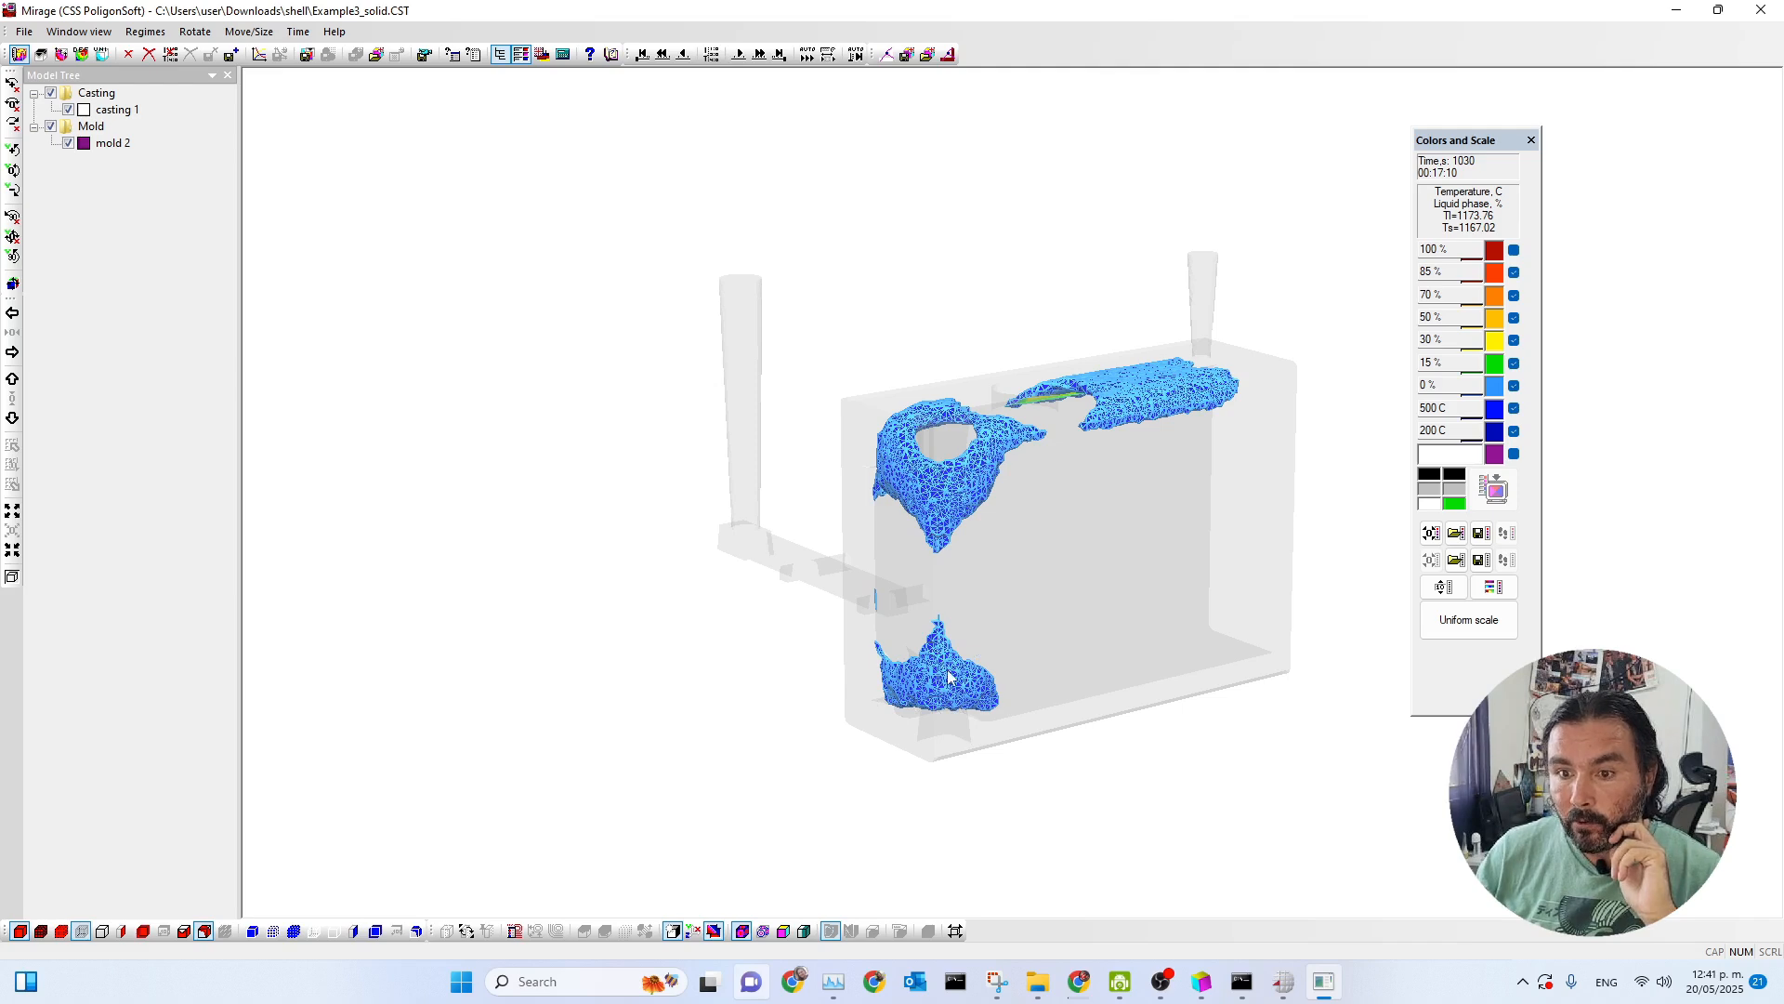
Advance the casting's solidification results from 1030 s to the final time step at 1497 s and inspect the casting from the side.
left_click(740, 54)
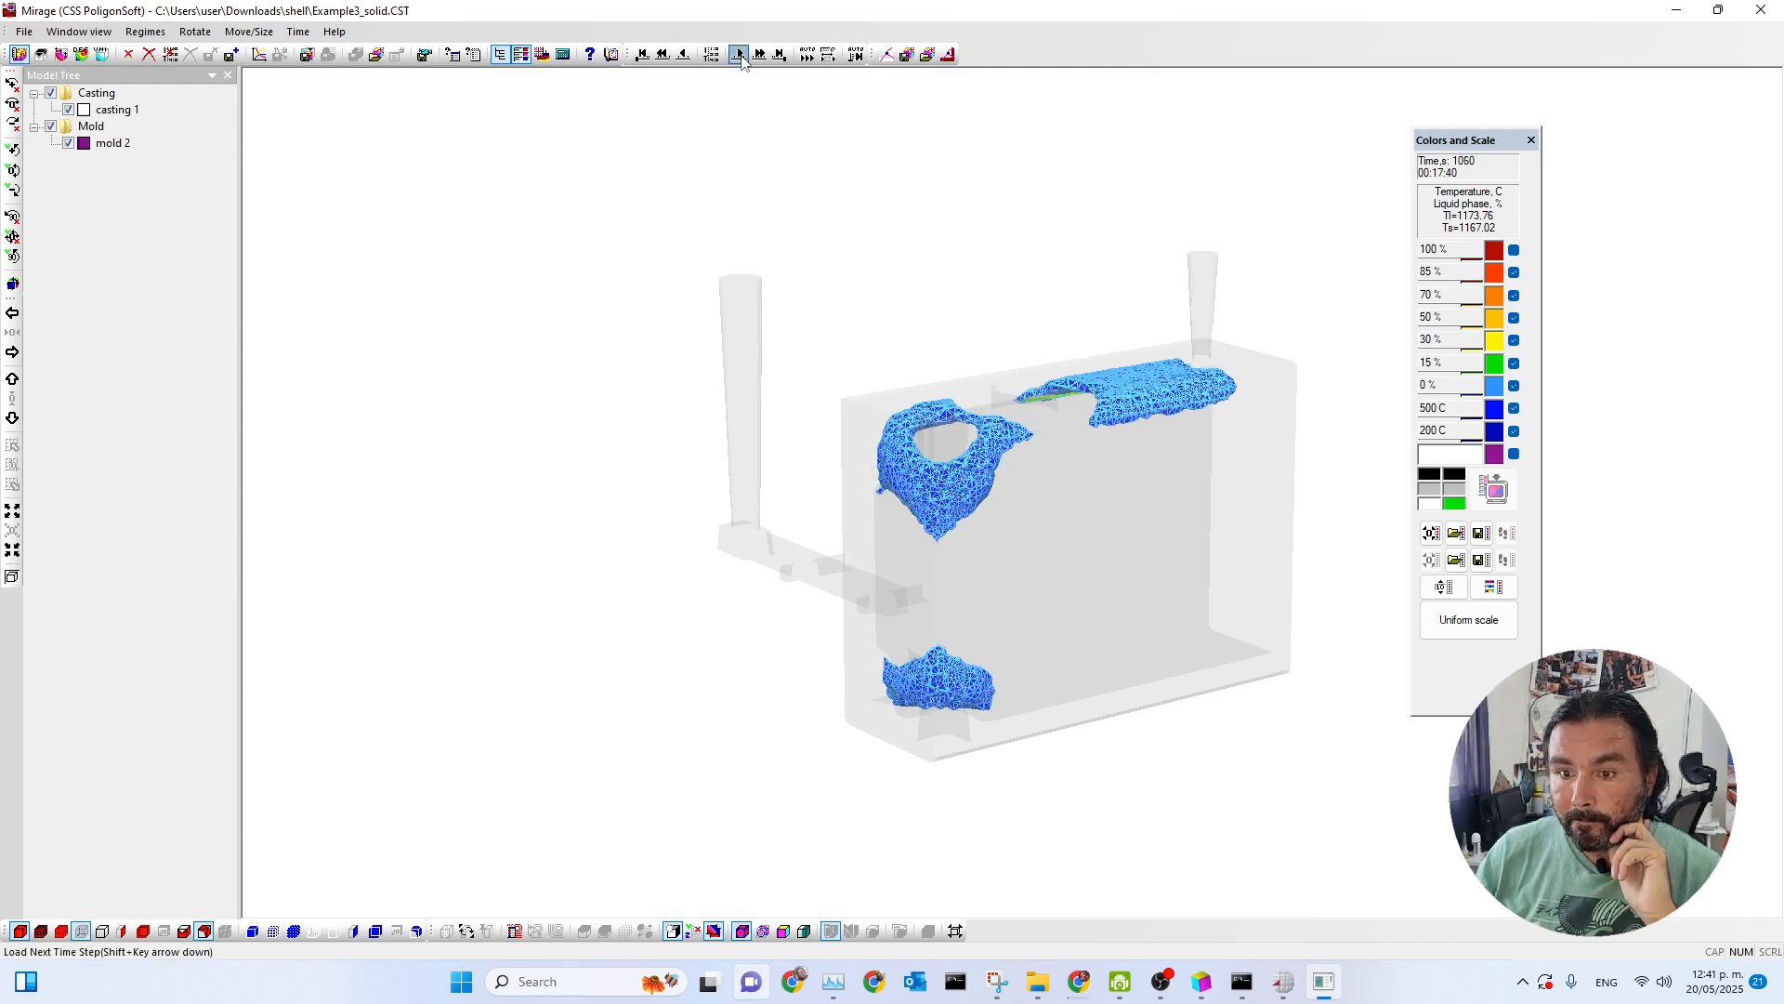
left_click(740, 54)
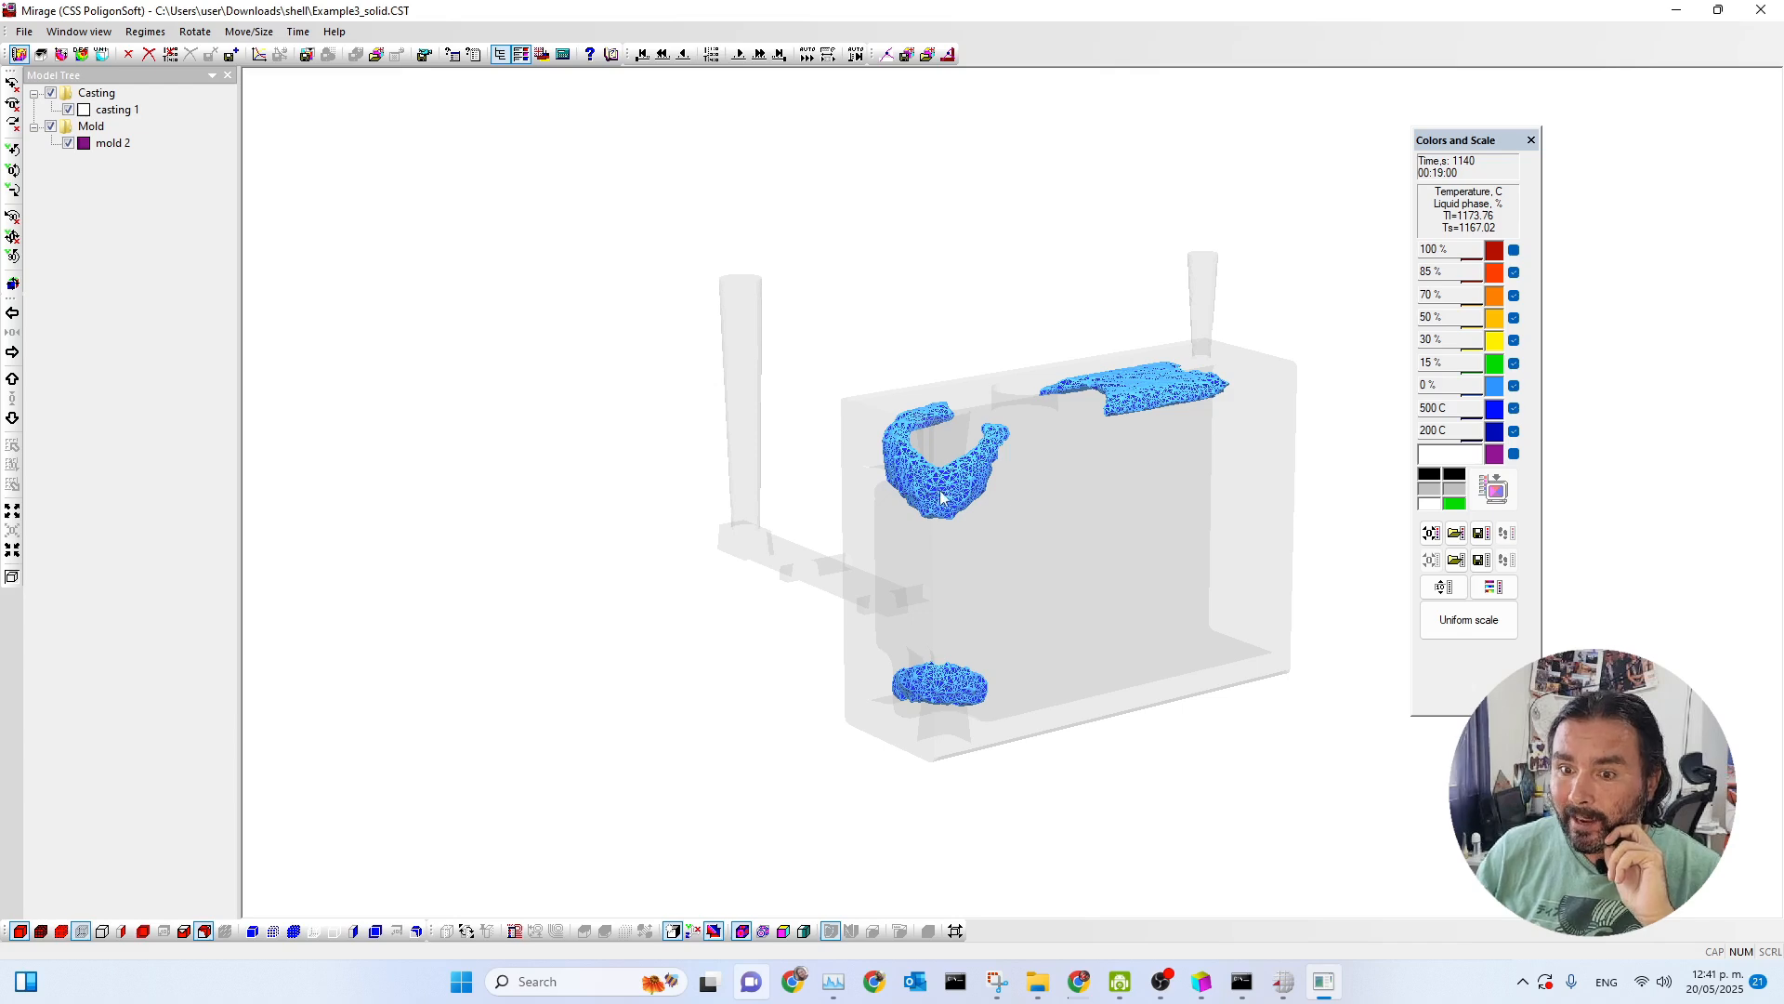
left_click(738, 54)
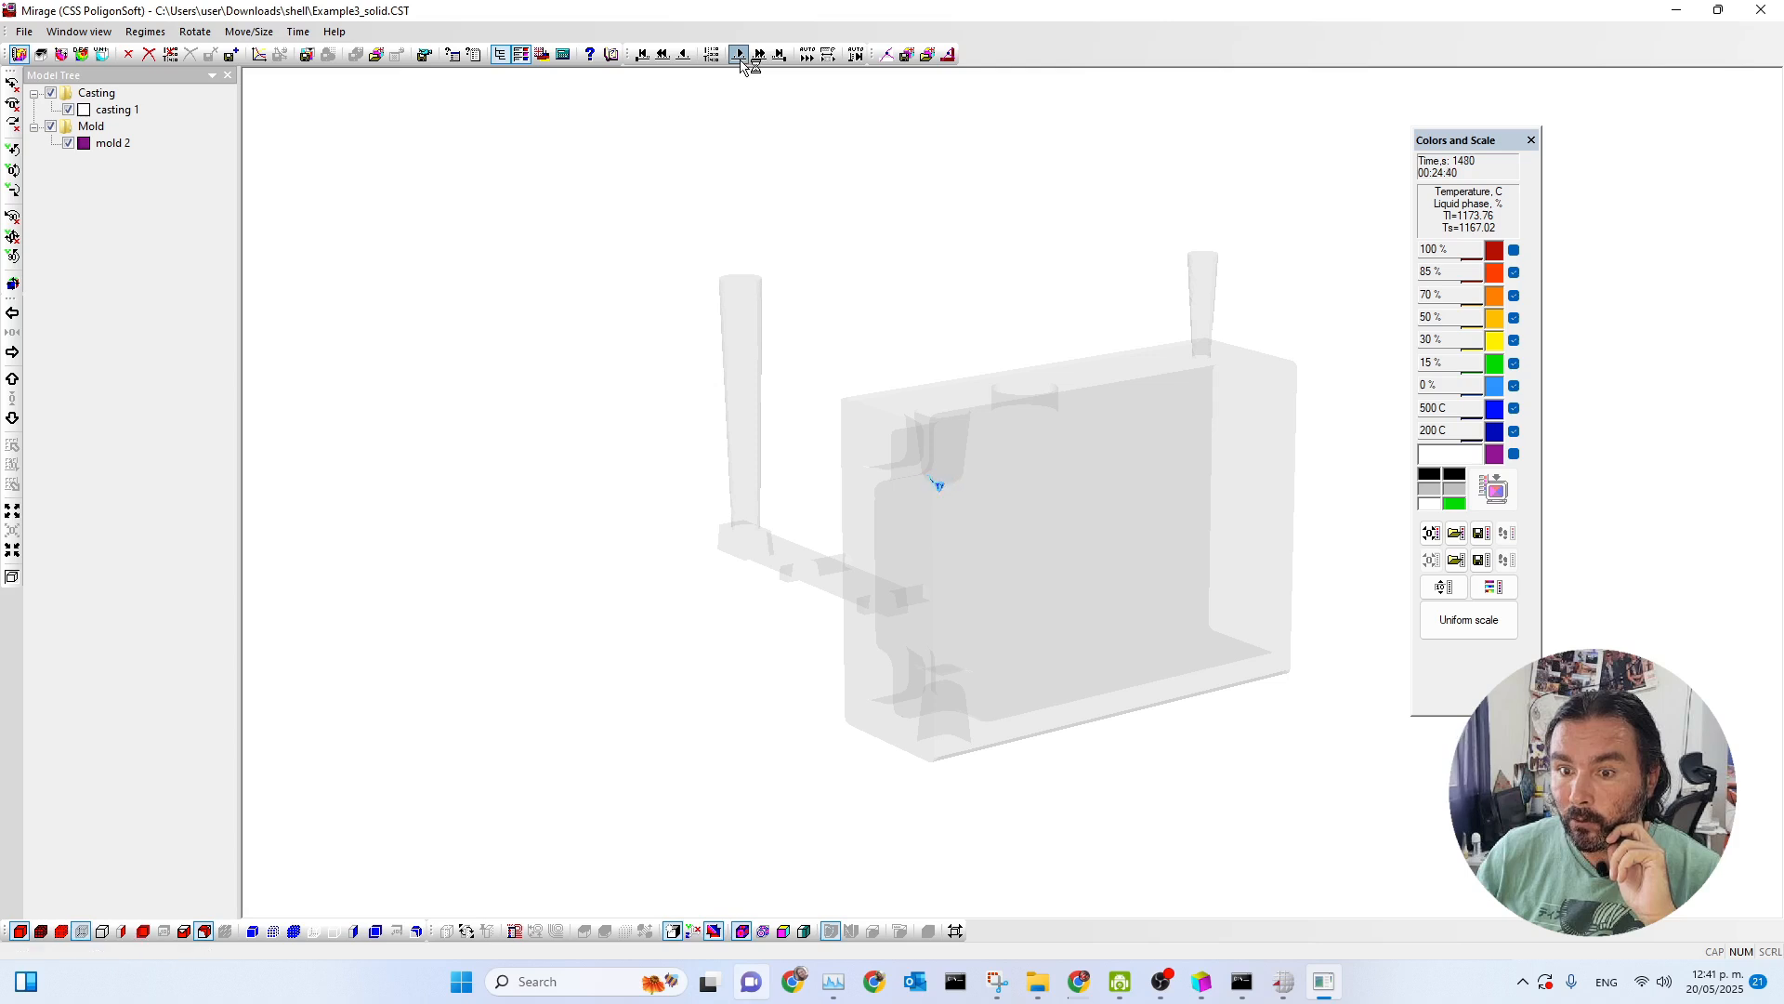
middle_click_drag(1037, 400, 925, 386)
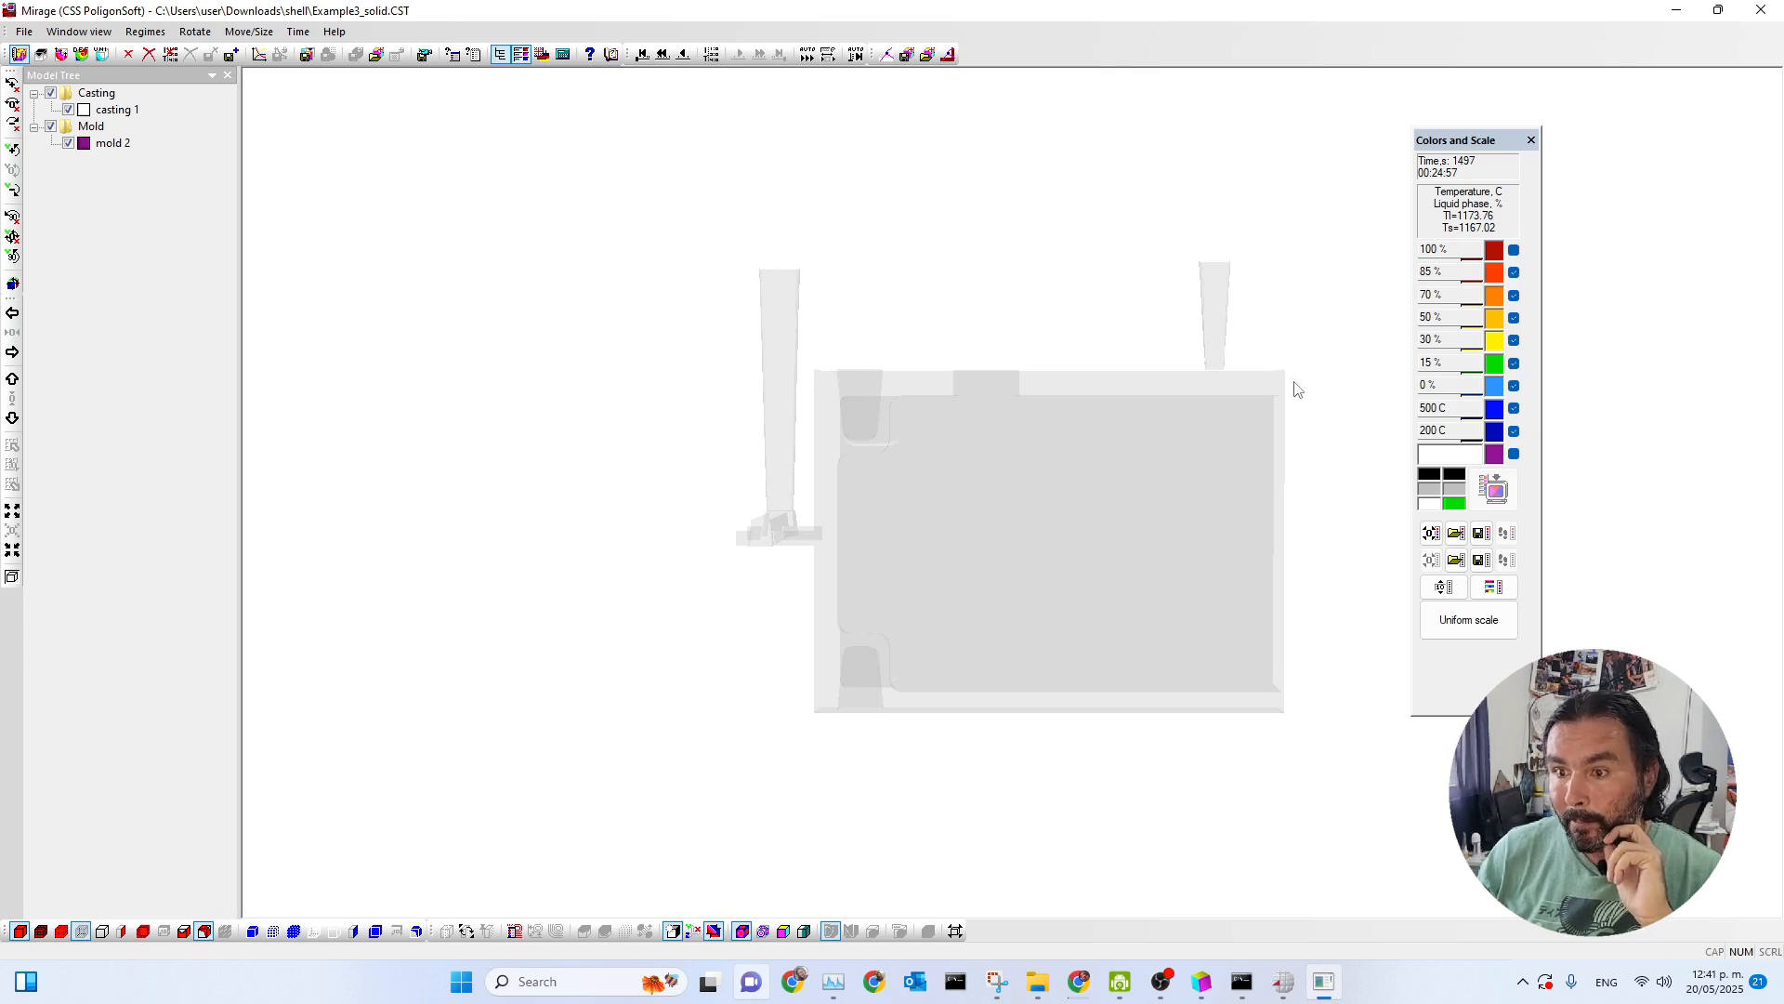
middle_click_drag(1012, 505, 1063, 557)
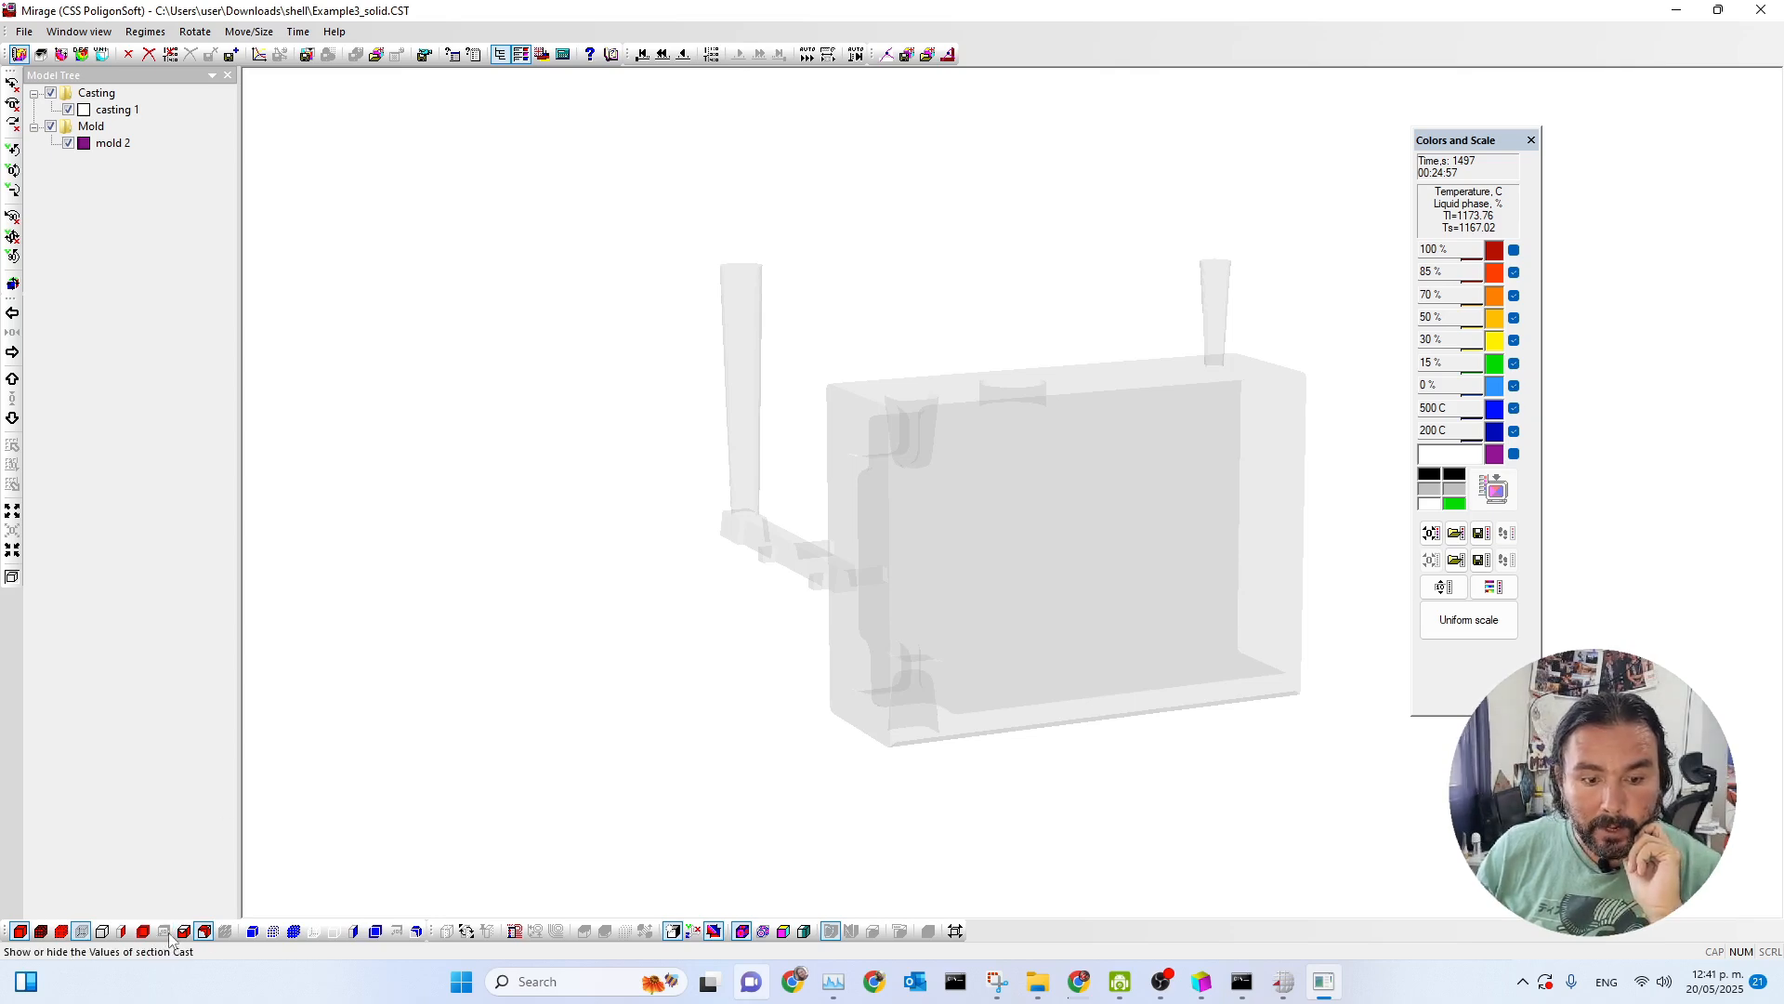
Display the mold's surface values and cut the mold with a section to inspect its temperature distribution around the casting.
left_click(252, 931)
left_click(354, 930)
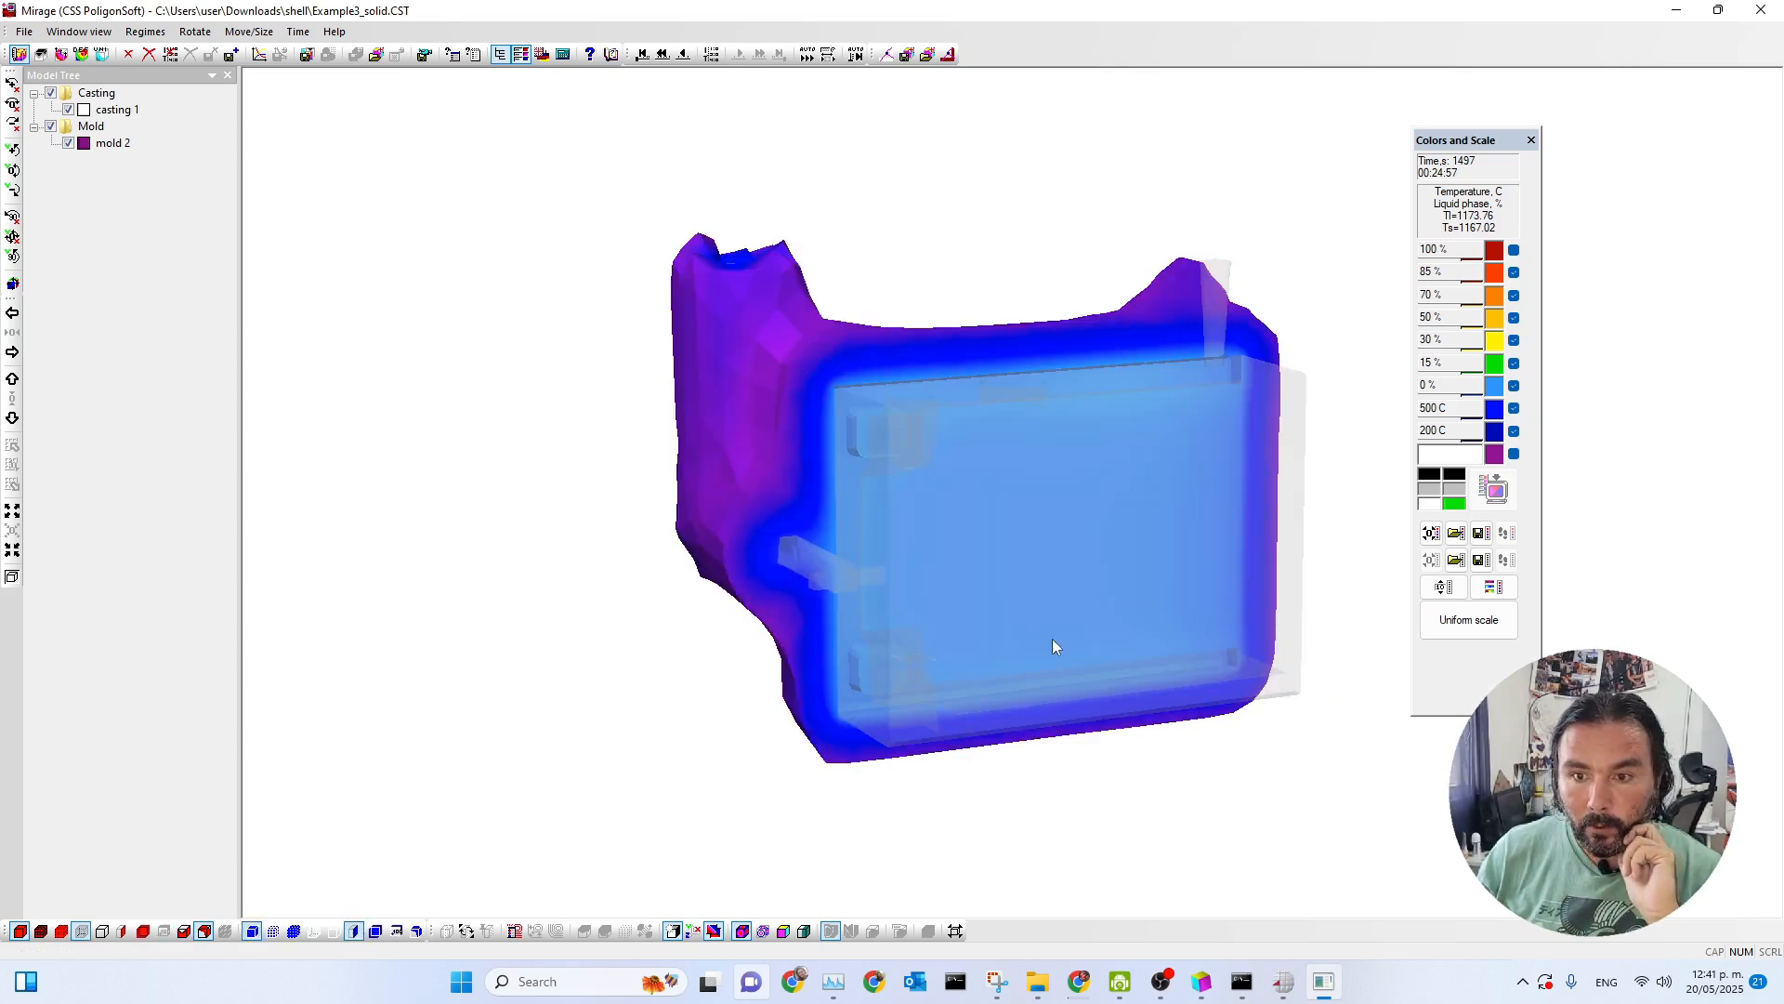
scroll(984, 362, "up", 2)
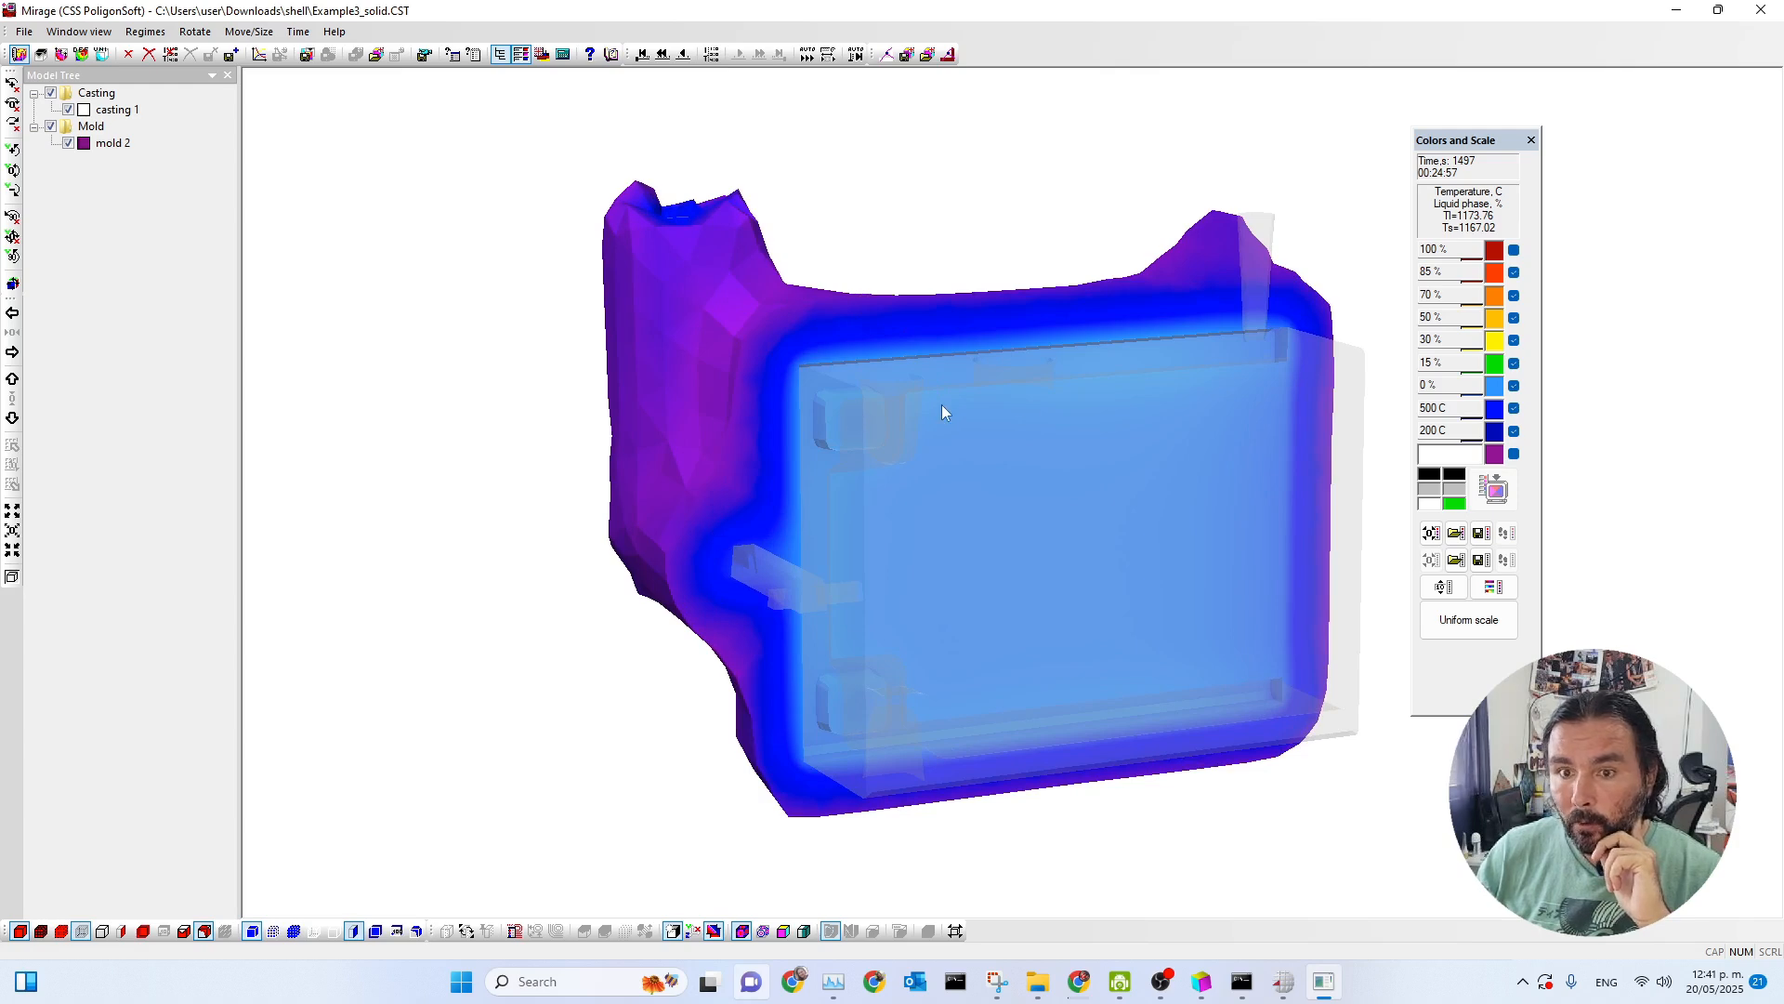
middle_click_drag(1023, 402, 941, 388)
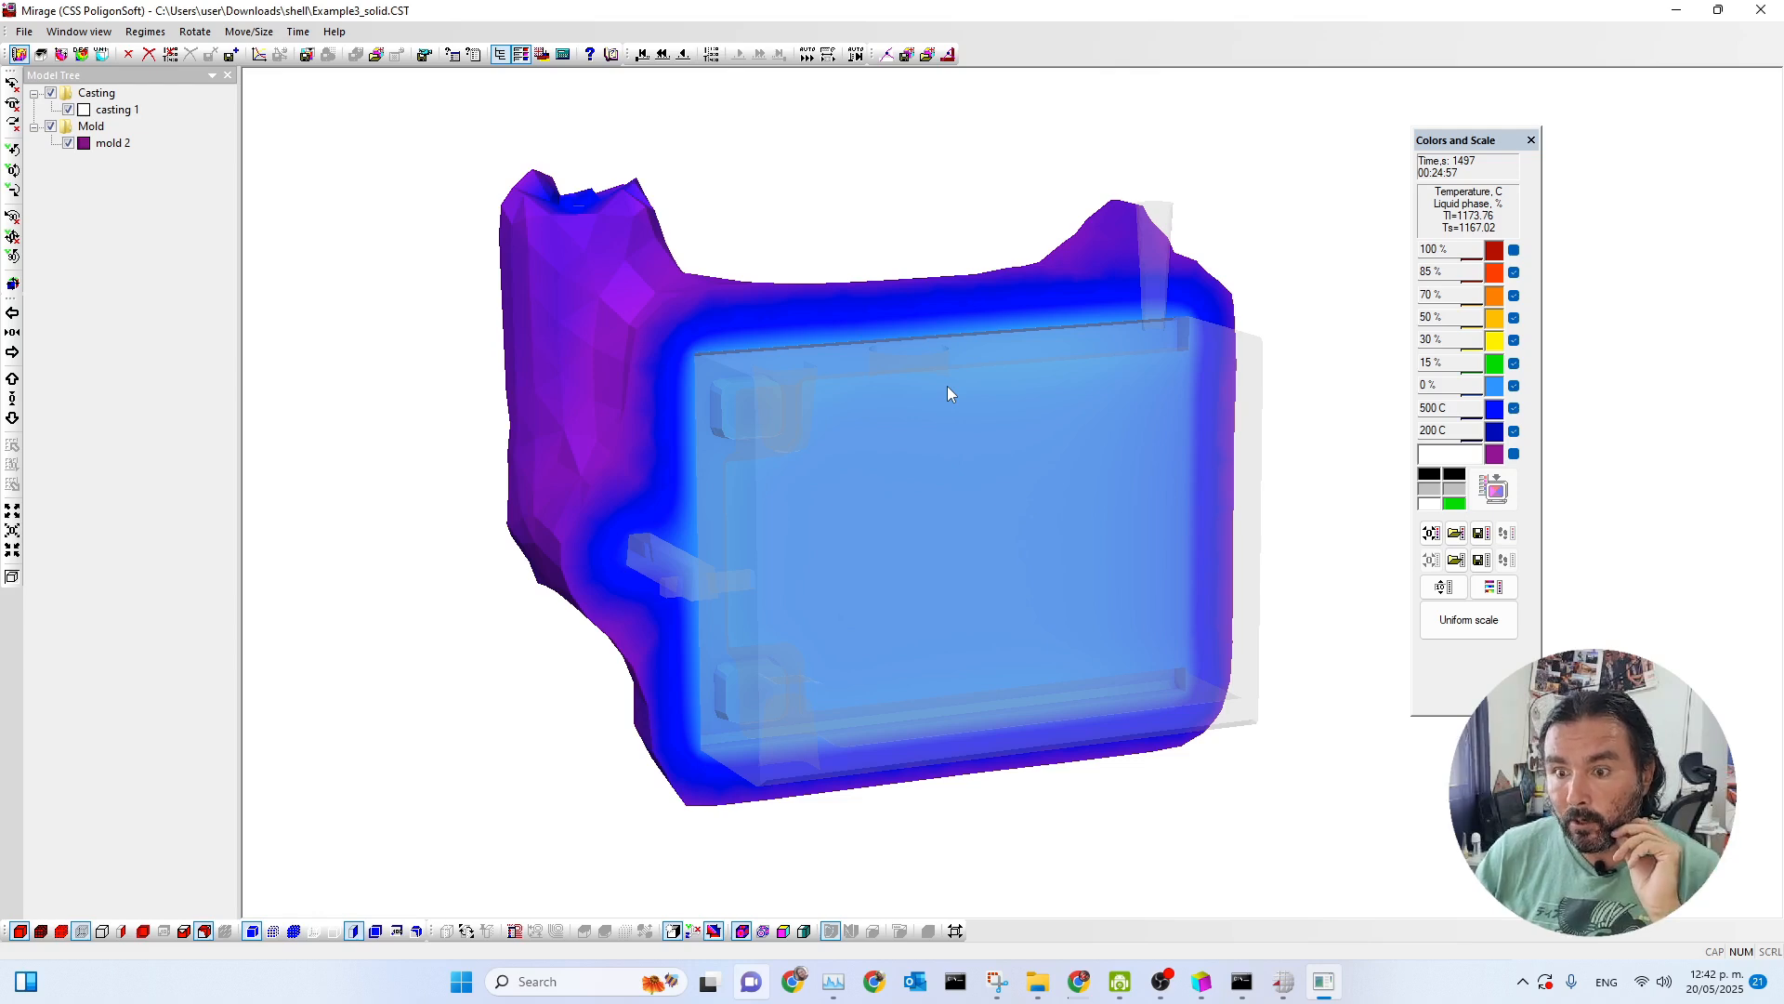
Load the porosity results file Example3_solid.P3D from the shell folder.
left_click(40, 53)
left_click(741, 317)
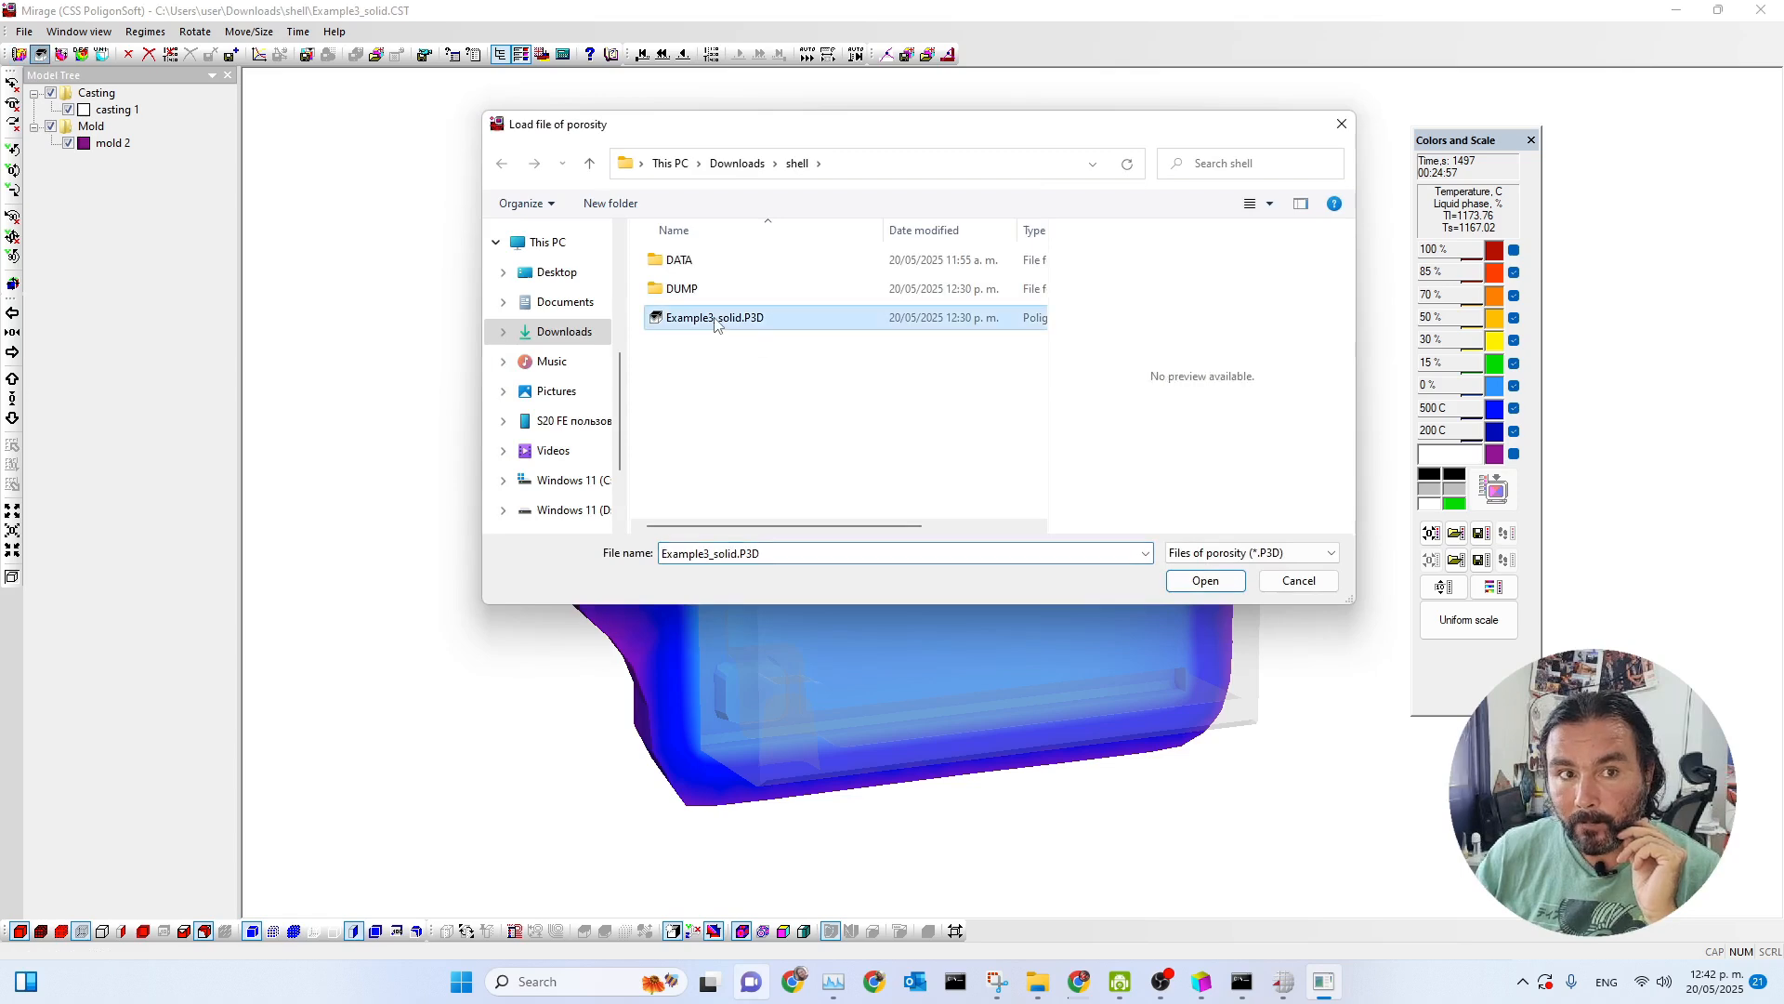
left_click(1205, 581)
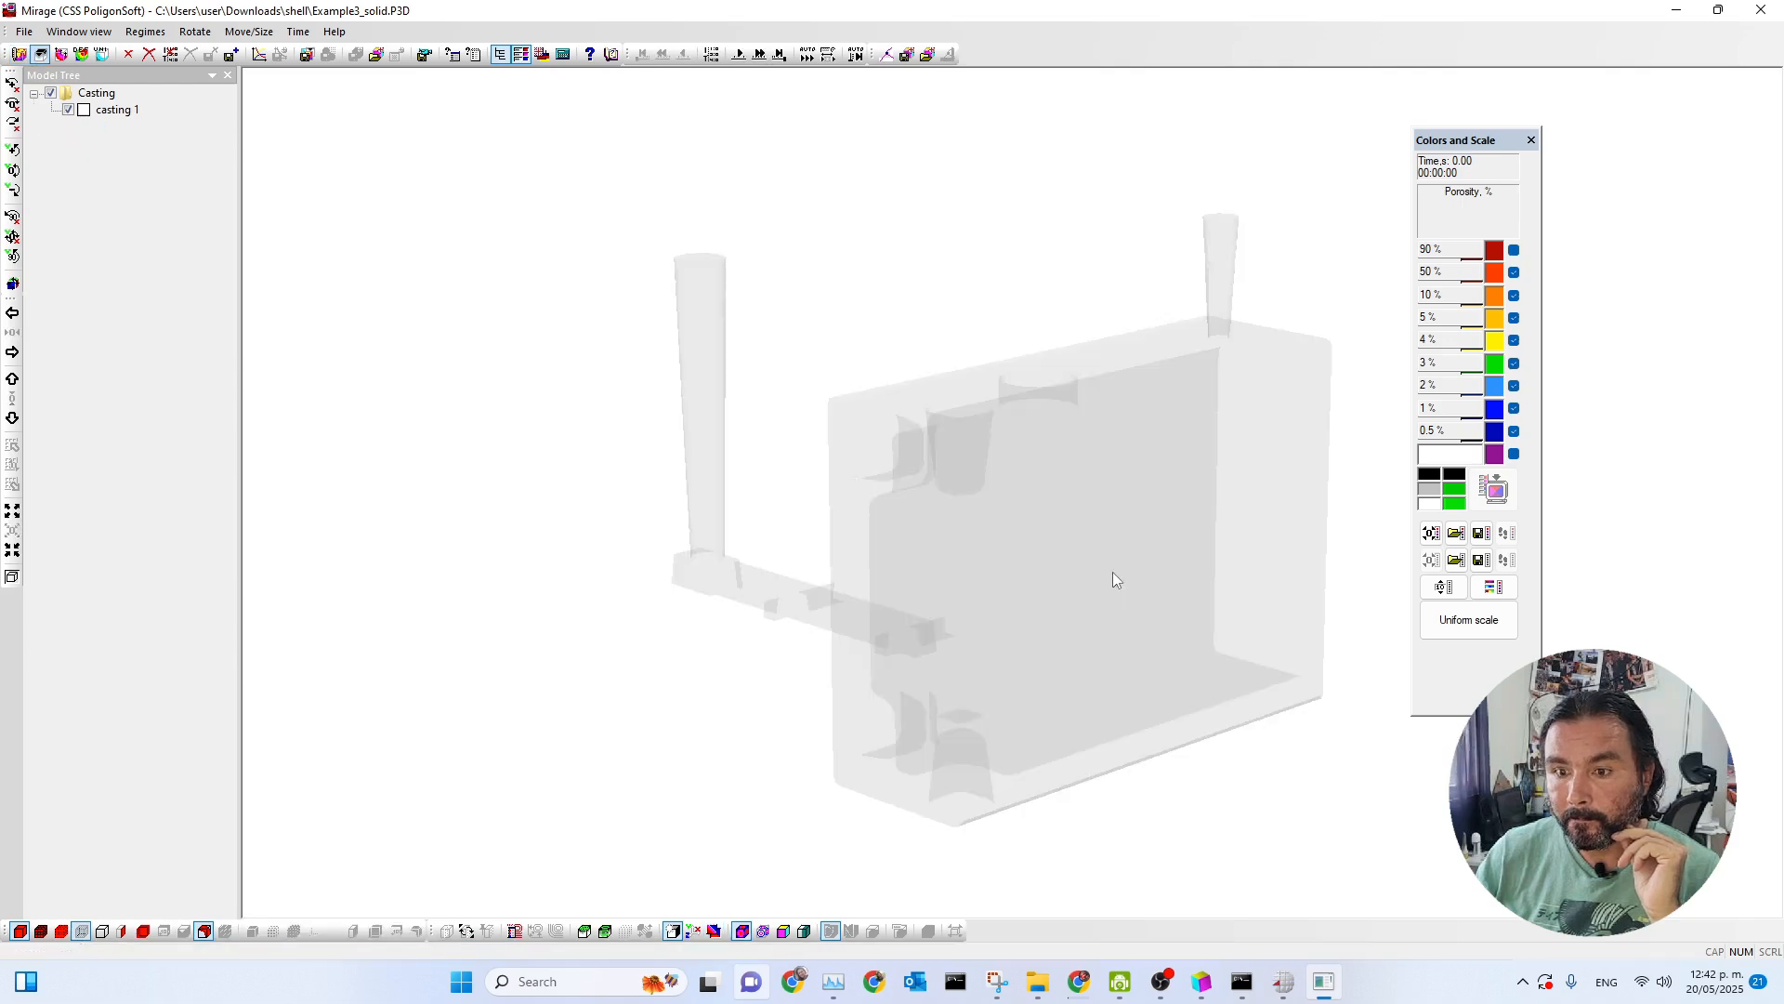
Set the casting's iso-surface parameters to Do not show the Iso-Surface, and load the last time step of the porosity results.
left_click(205, 930)
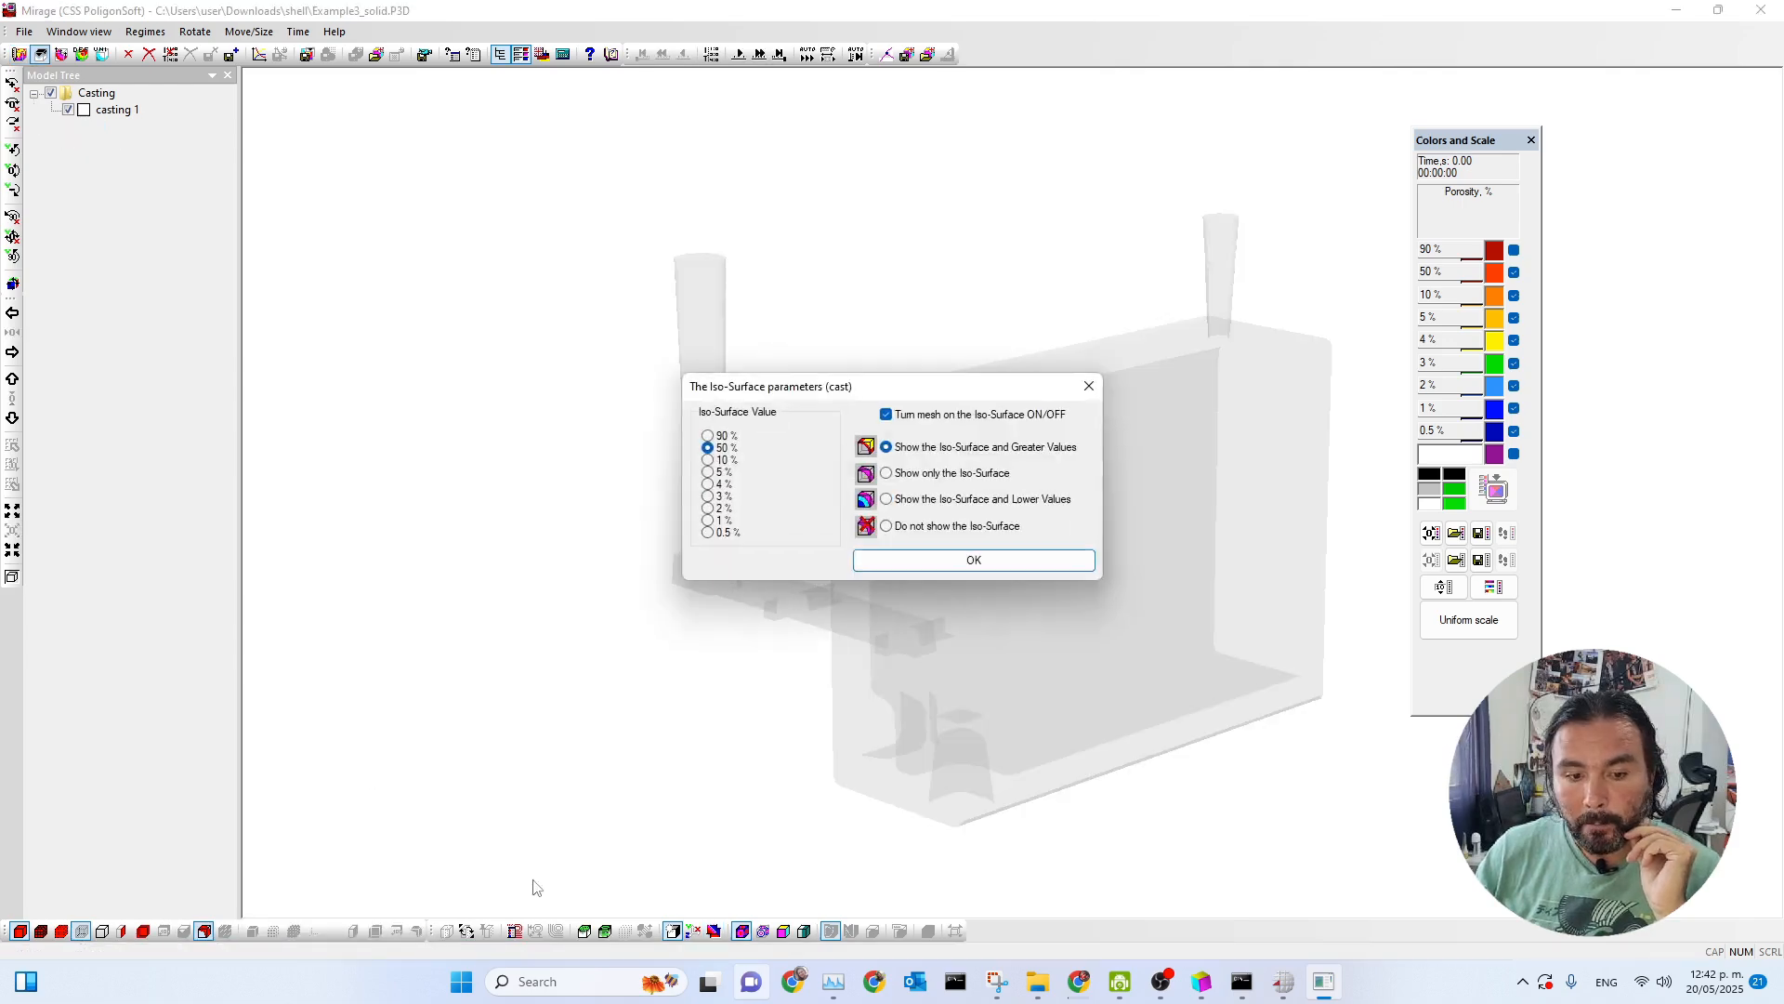
left_click(890, 559)
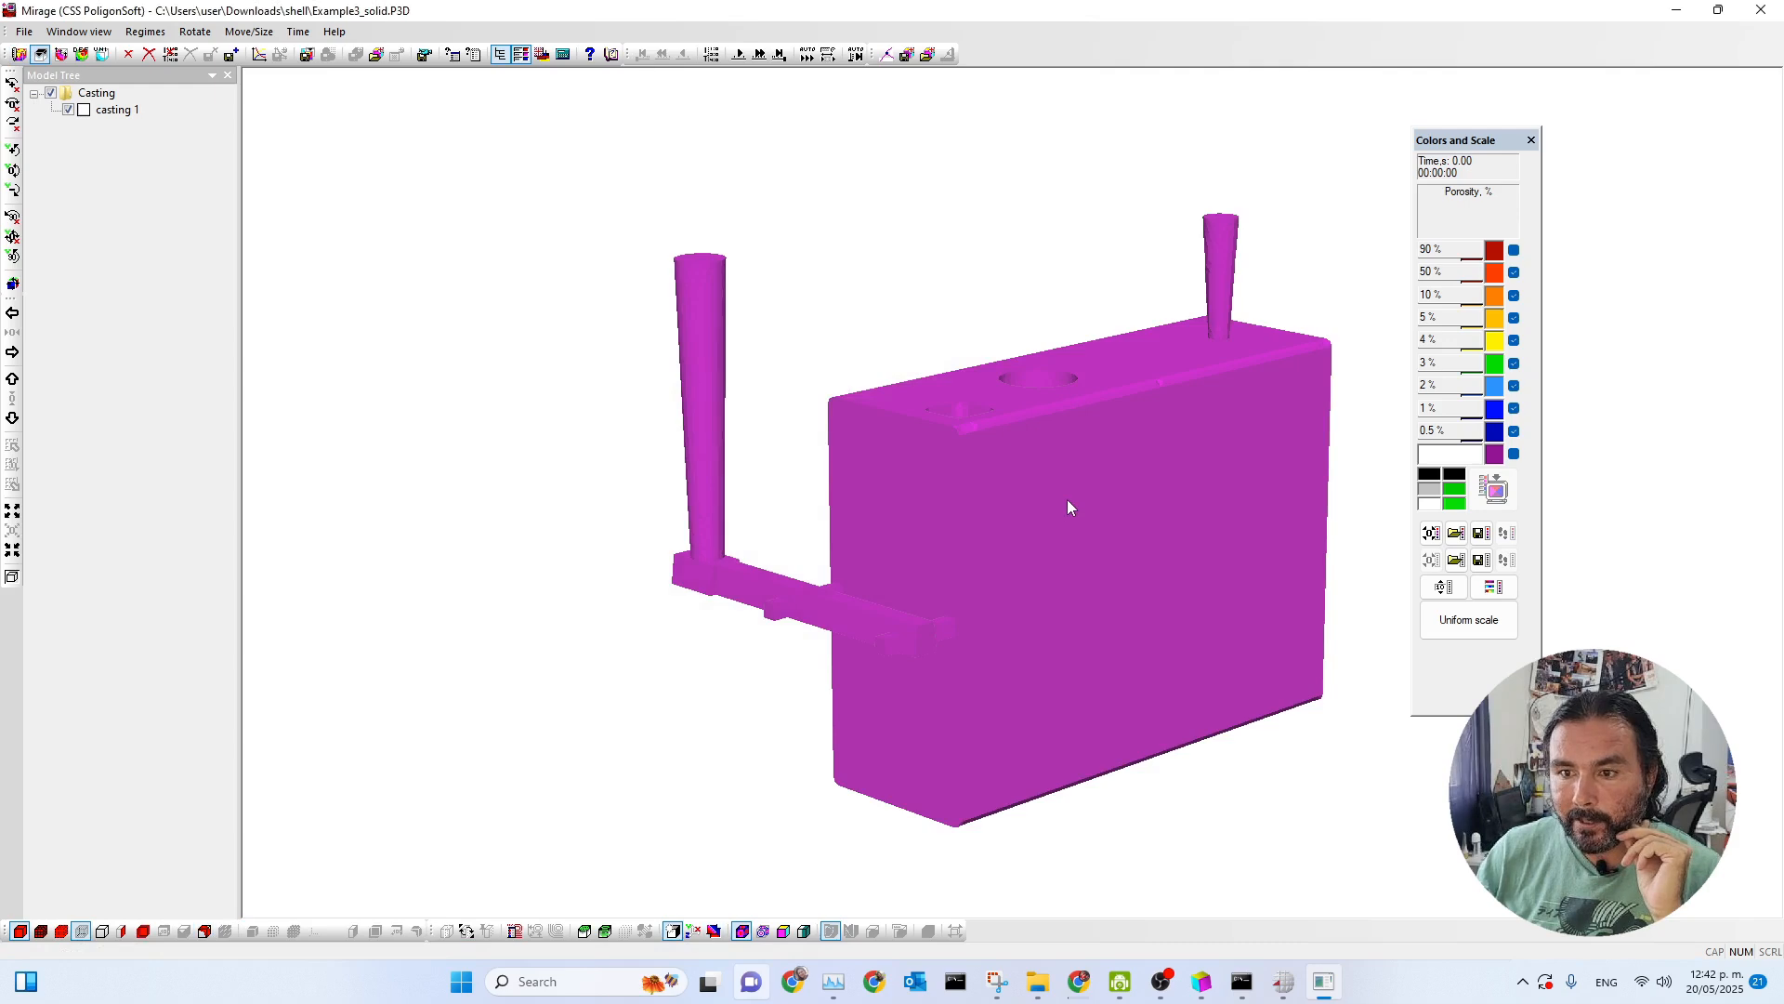
left_click_drag(1067, 499, 933, 491)
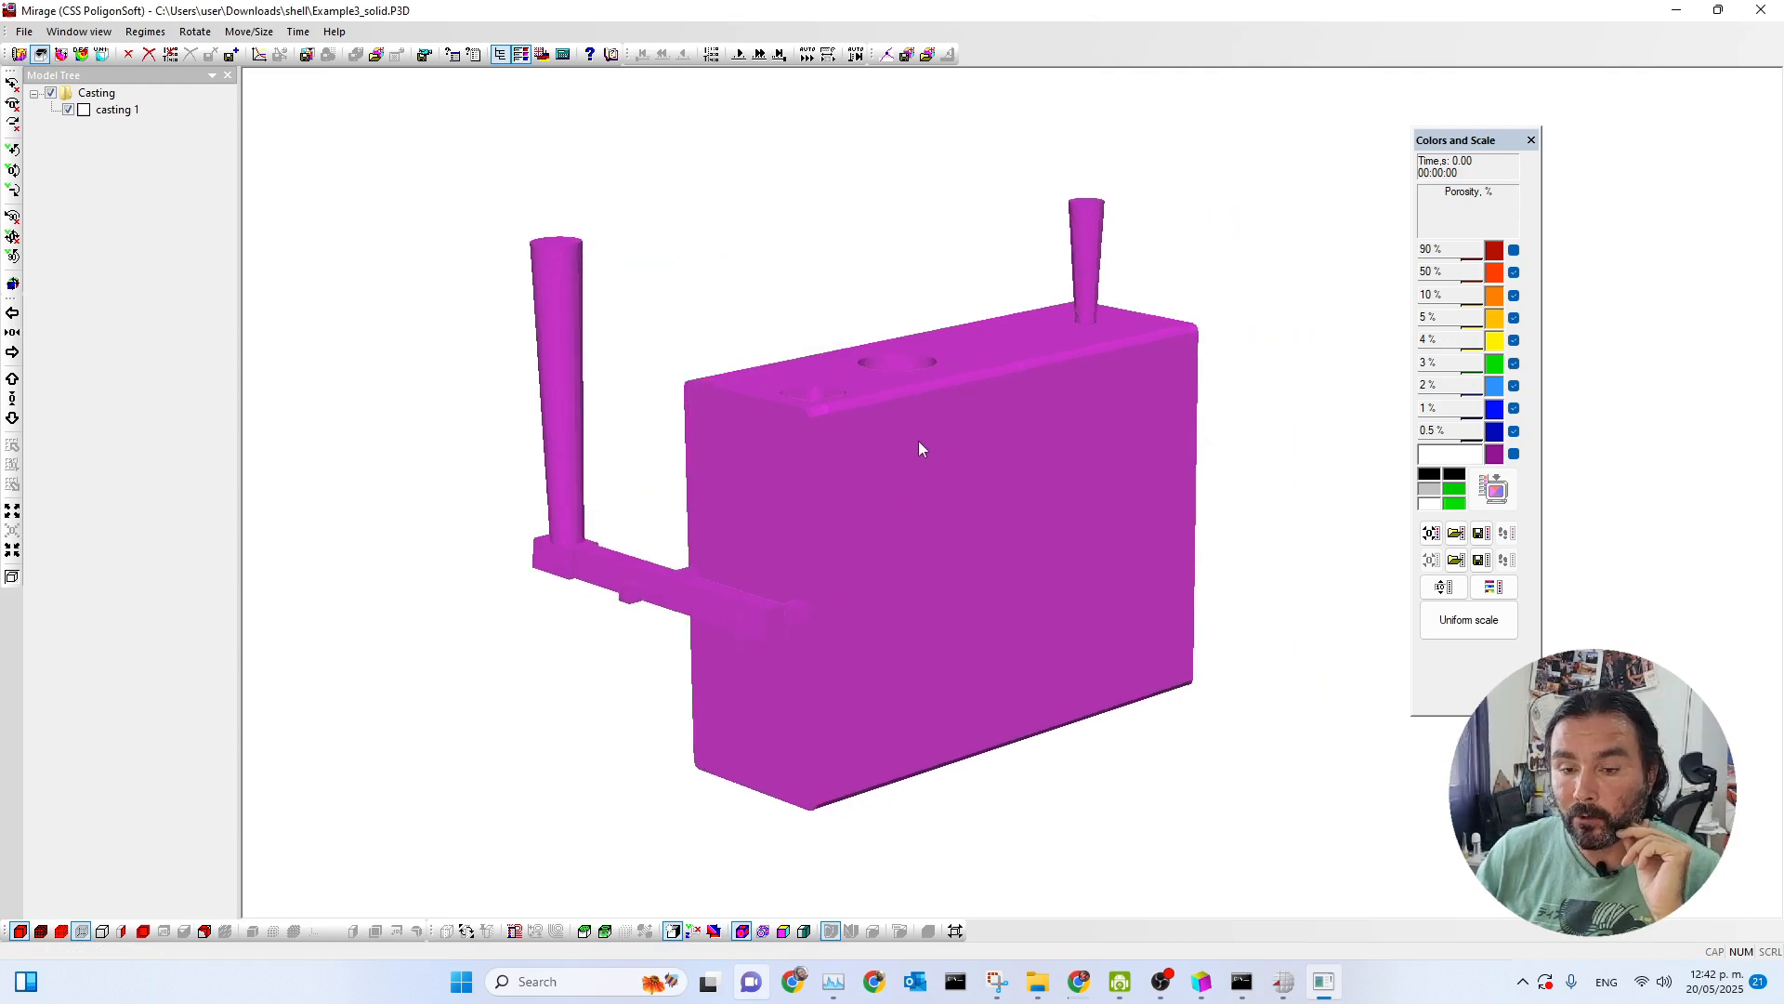
left_click(780, 55)
Probe the porosity on the casting's top face at the large red patch near the square pocket and the one by the riser.
left_click_drag(848, 357, 825, 426)
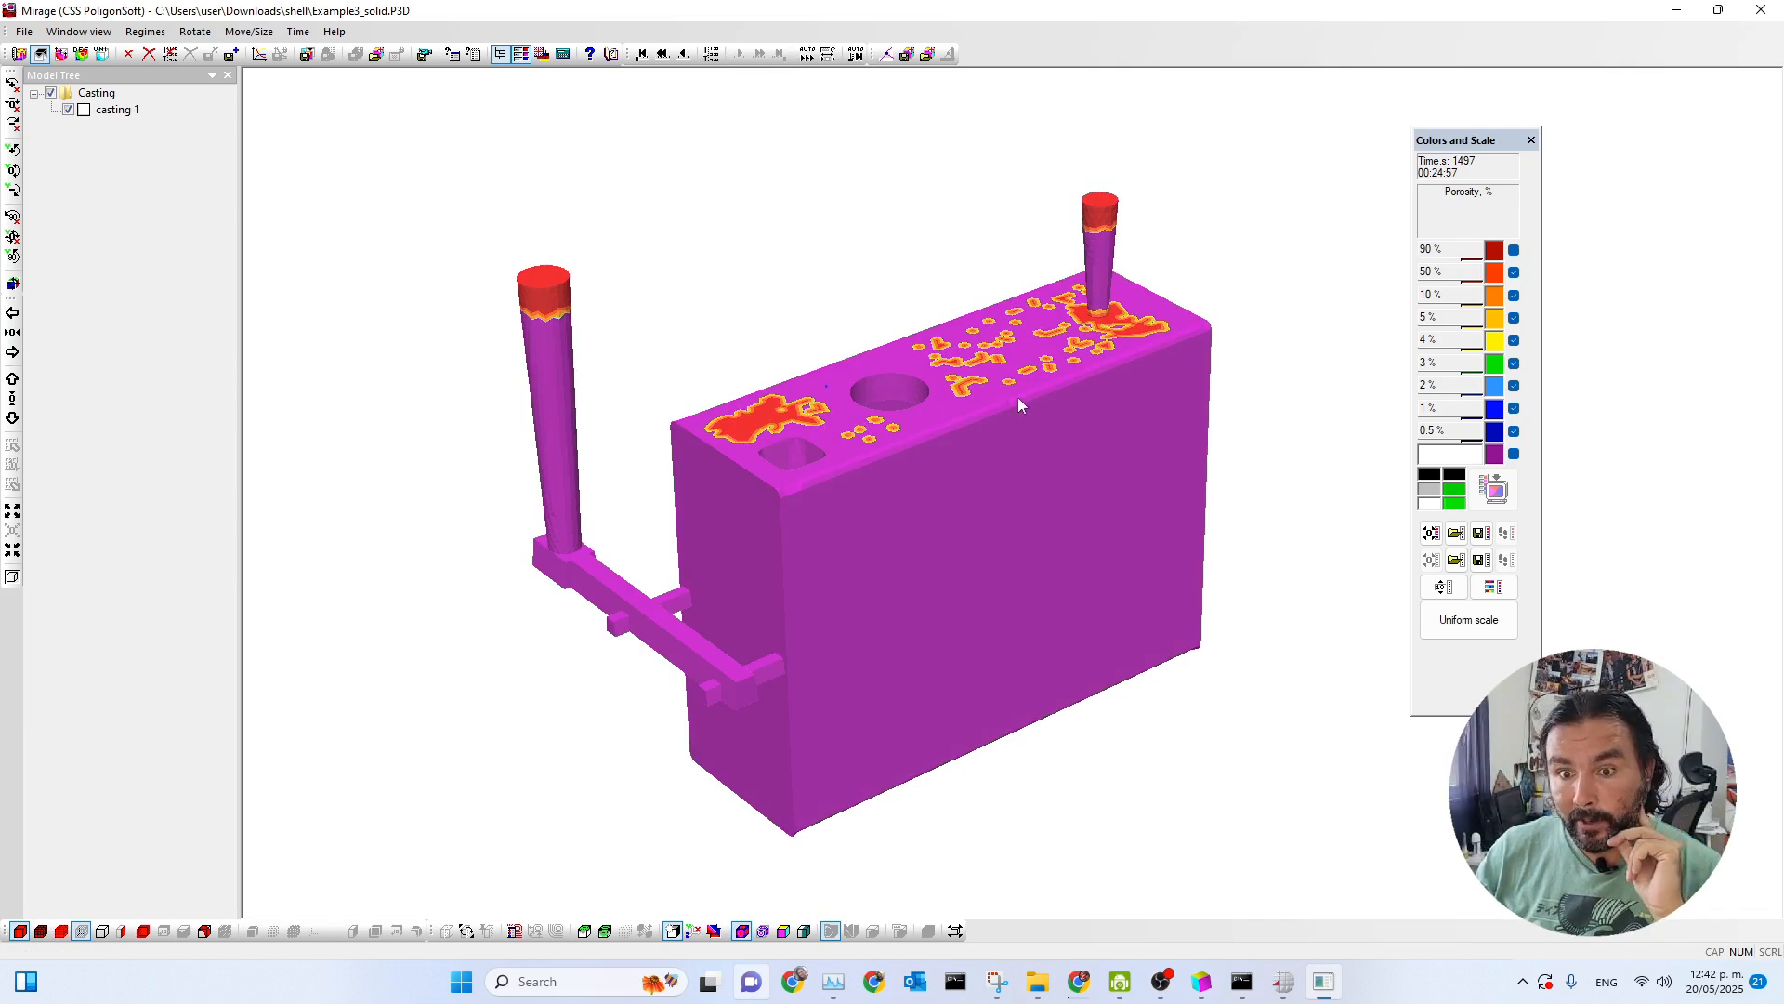
left_click(753, 416)
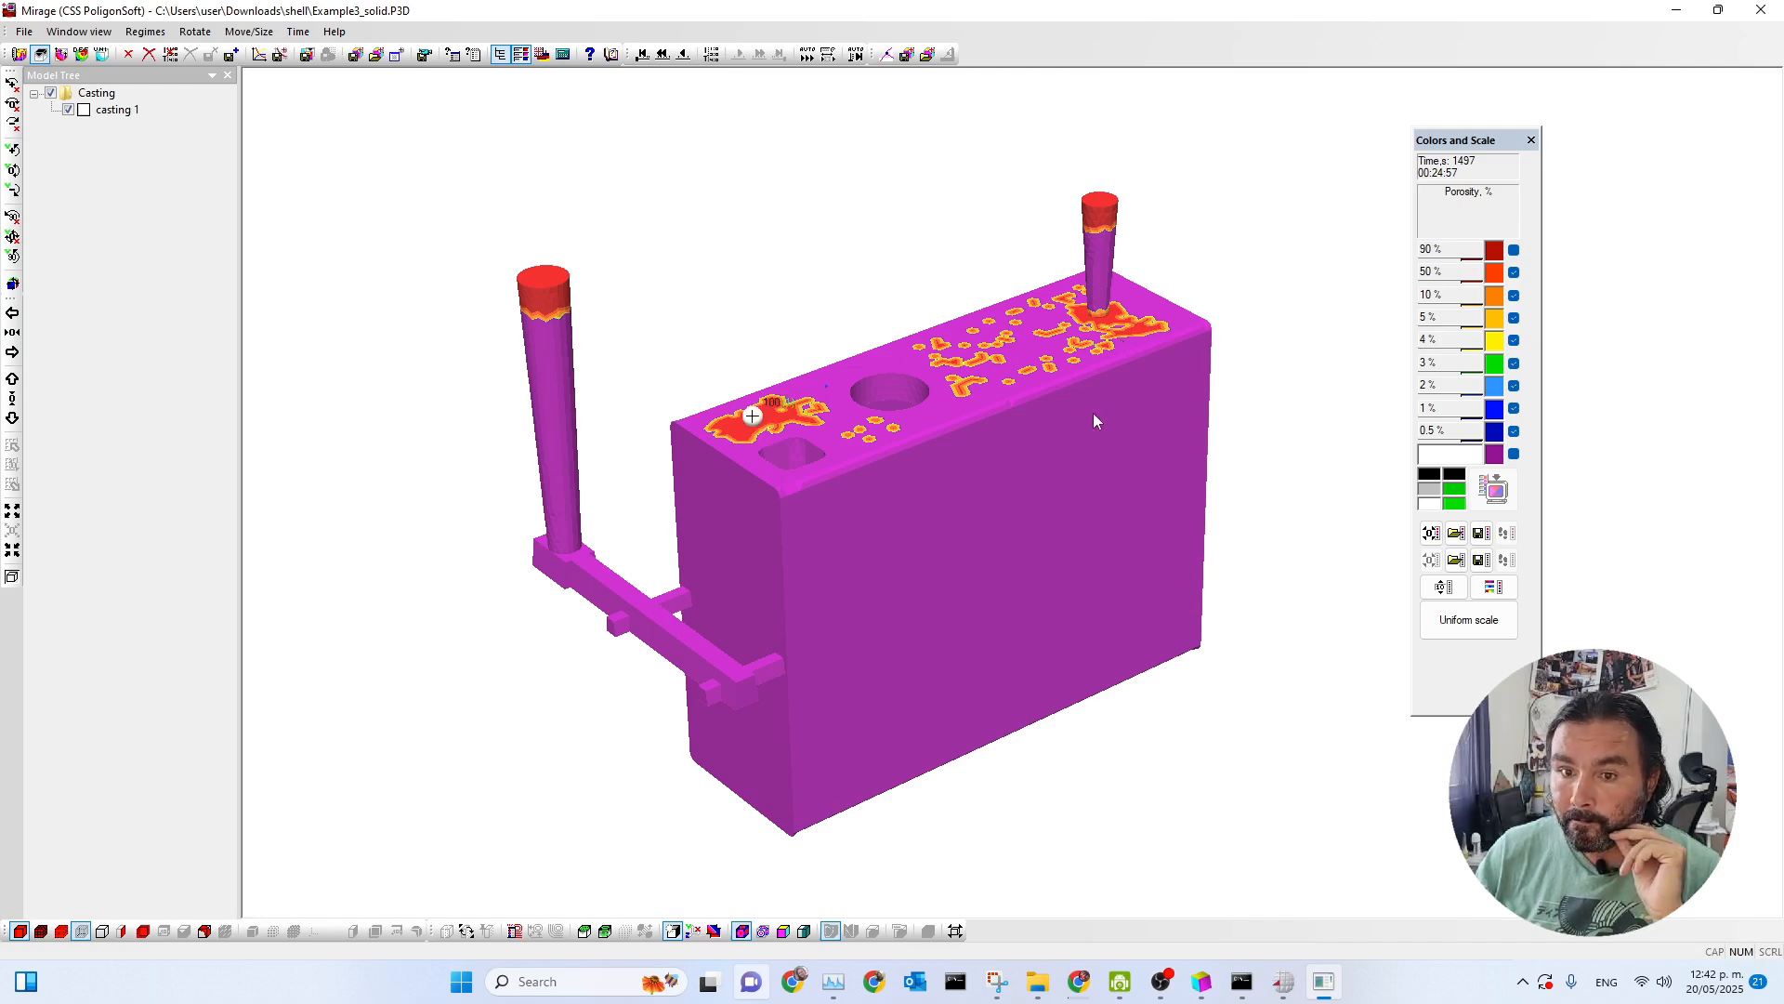
left_click(1079, 312)
Cut the casting with a section and probe the porosity at the two orange spots along its upper edge.
left_click(127, 932)
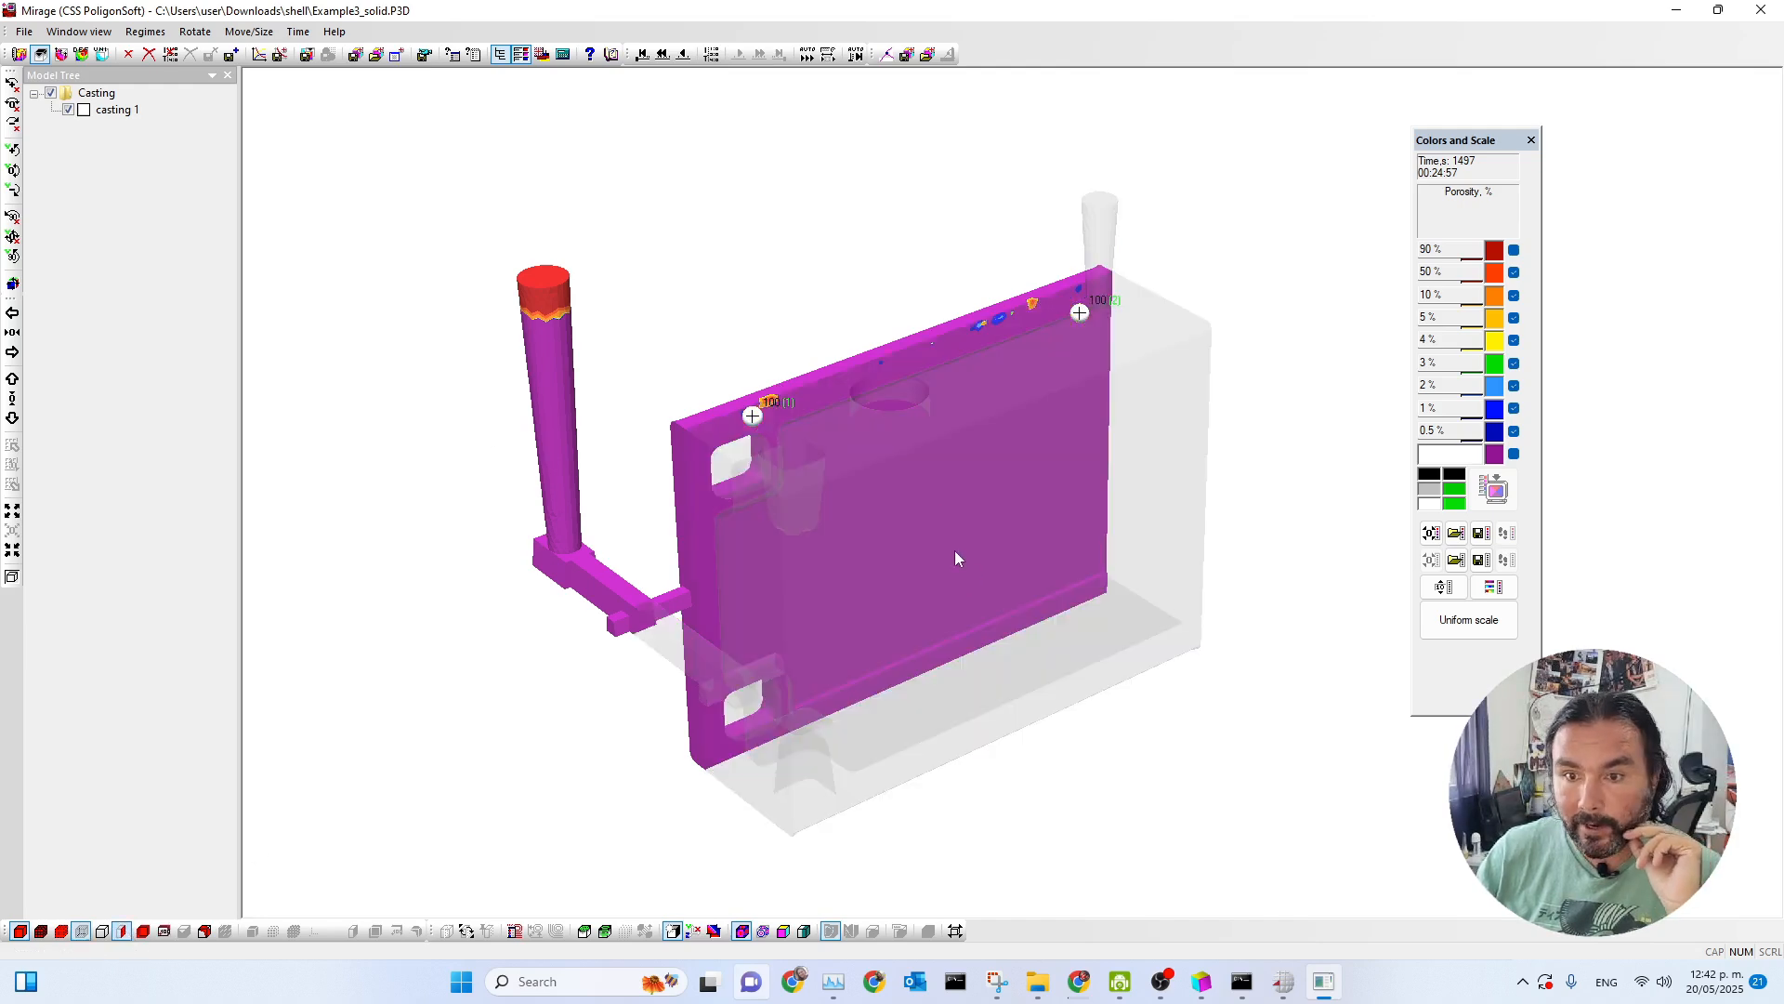
left_click_drag(958, 559, 913, 405)
scroll(883, 372, "up", 6)
scroll(647, 273, "up", 1)
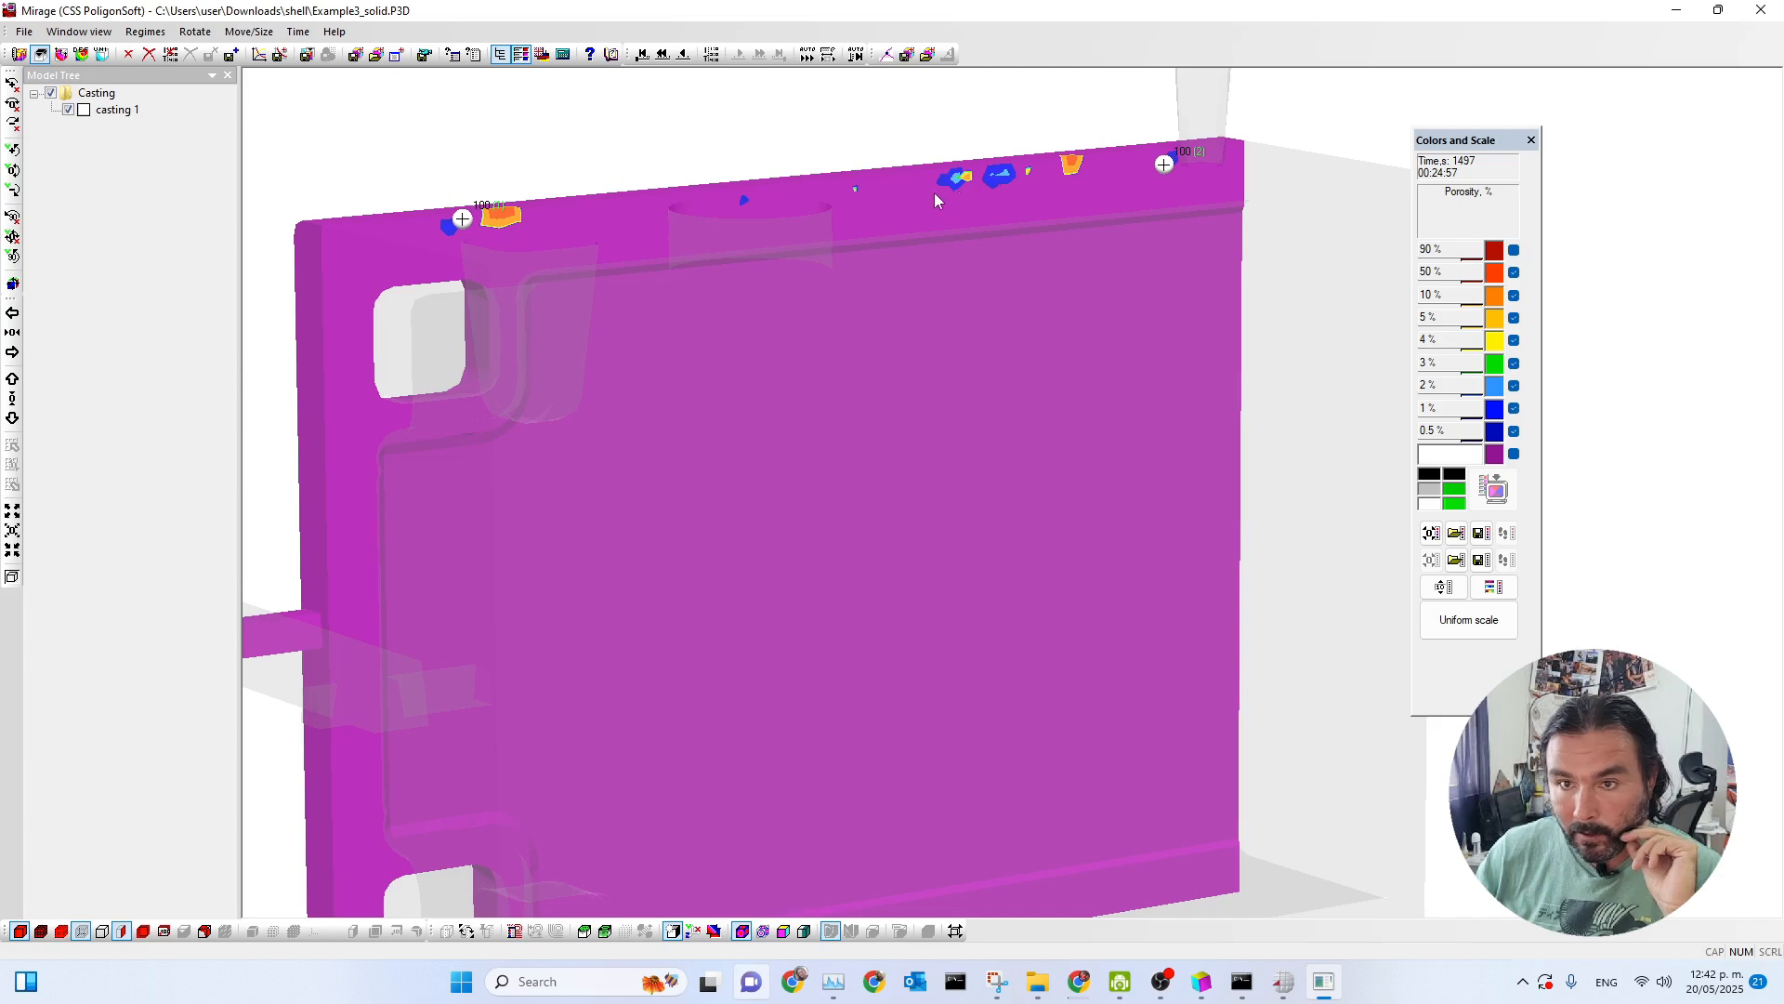
left_click(1072, 159)
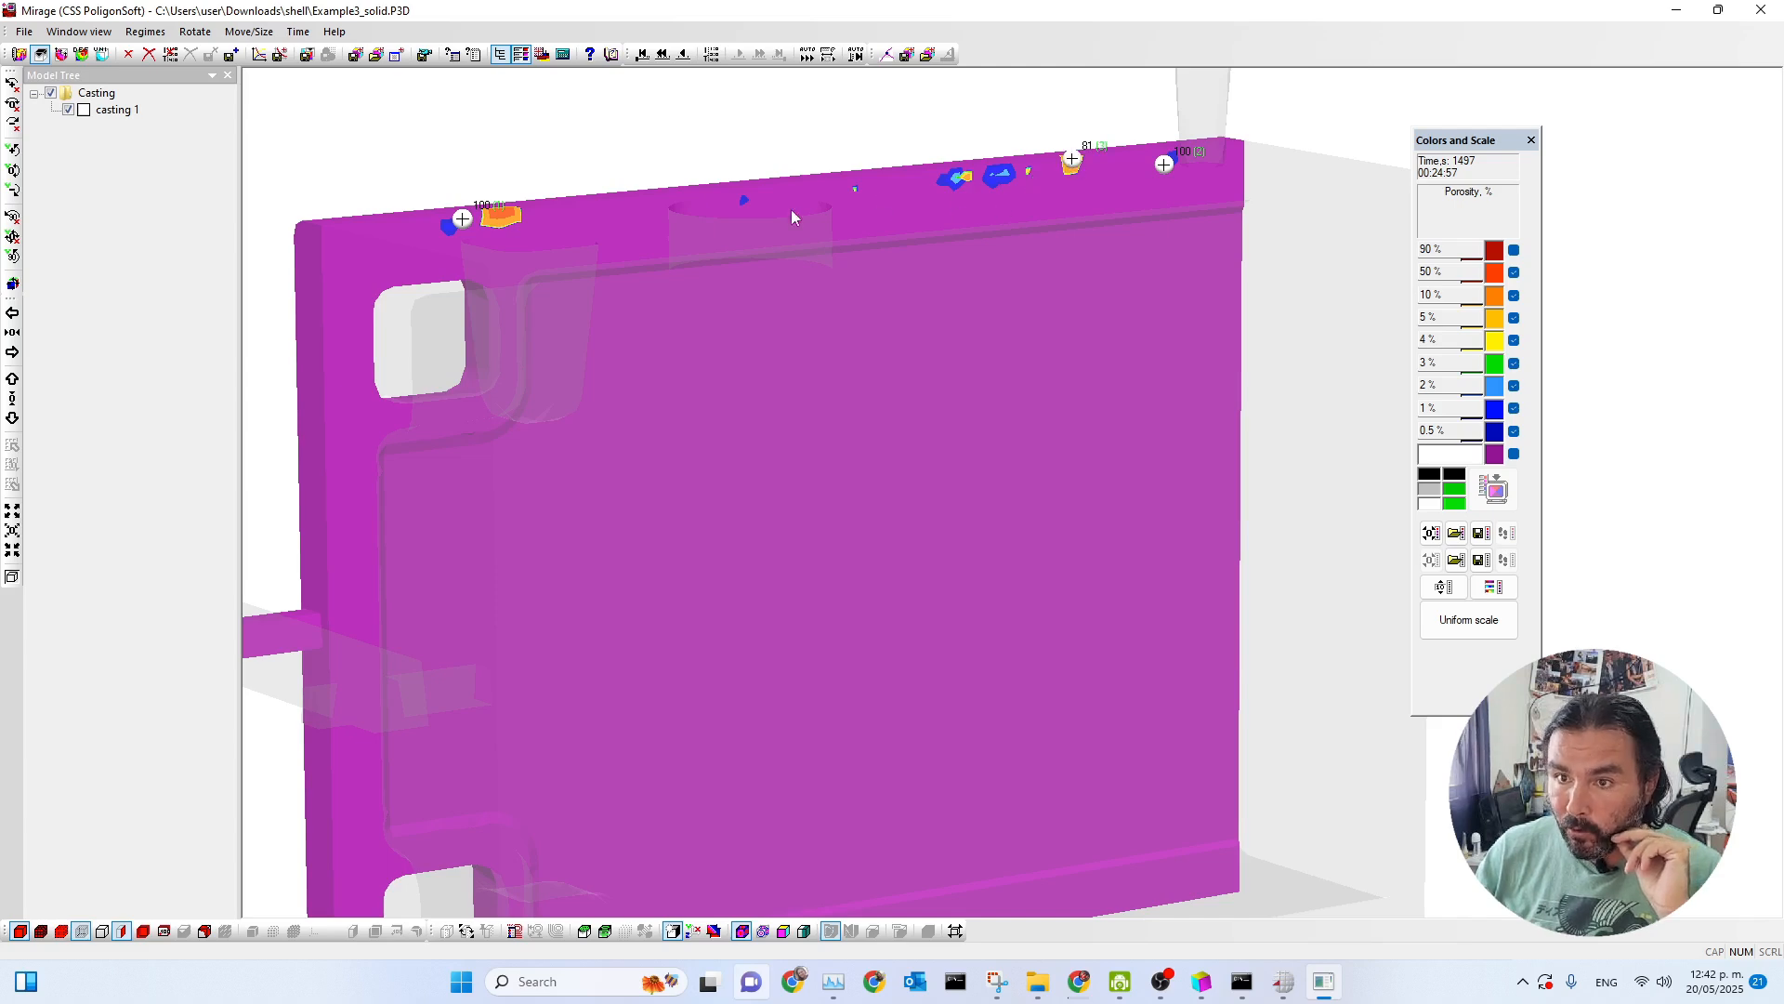
left_click(499, 212)
left_click_drag(671, 268, 652, 309)
scroll(696, 312, "down", 3)
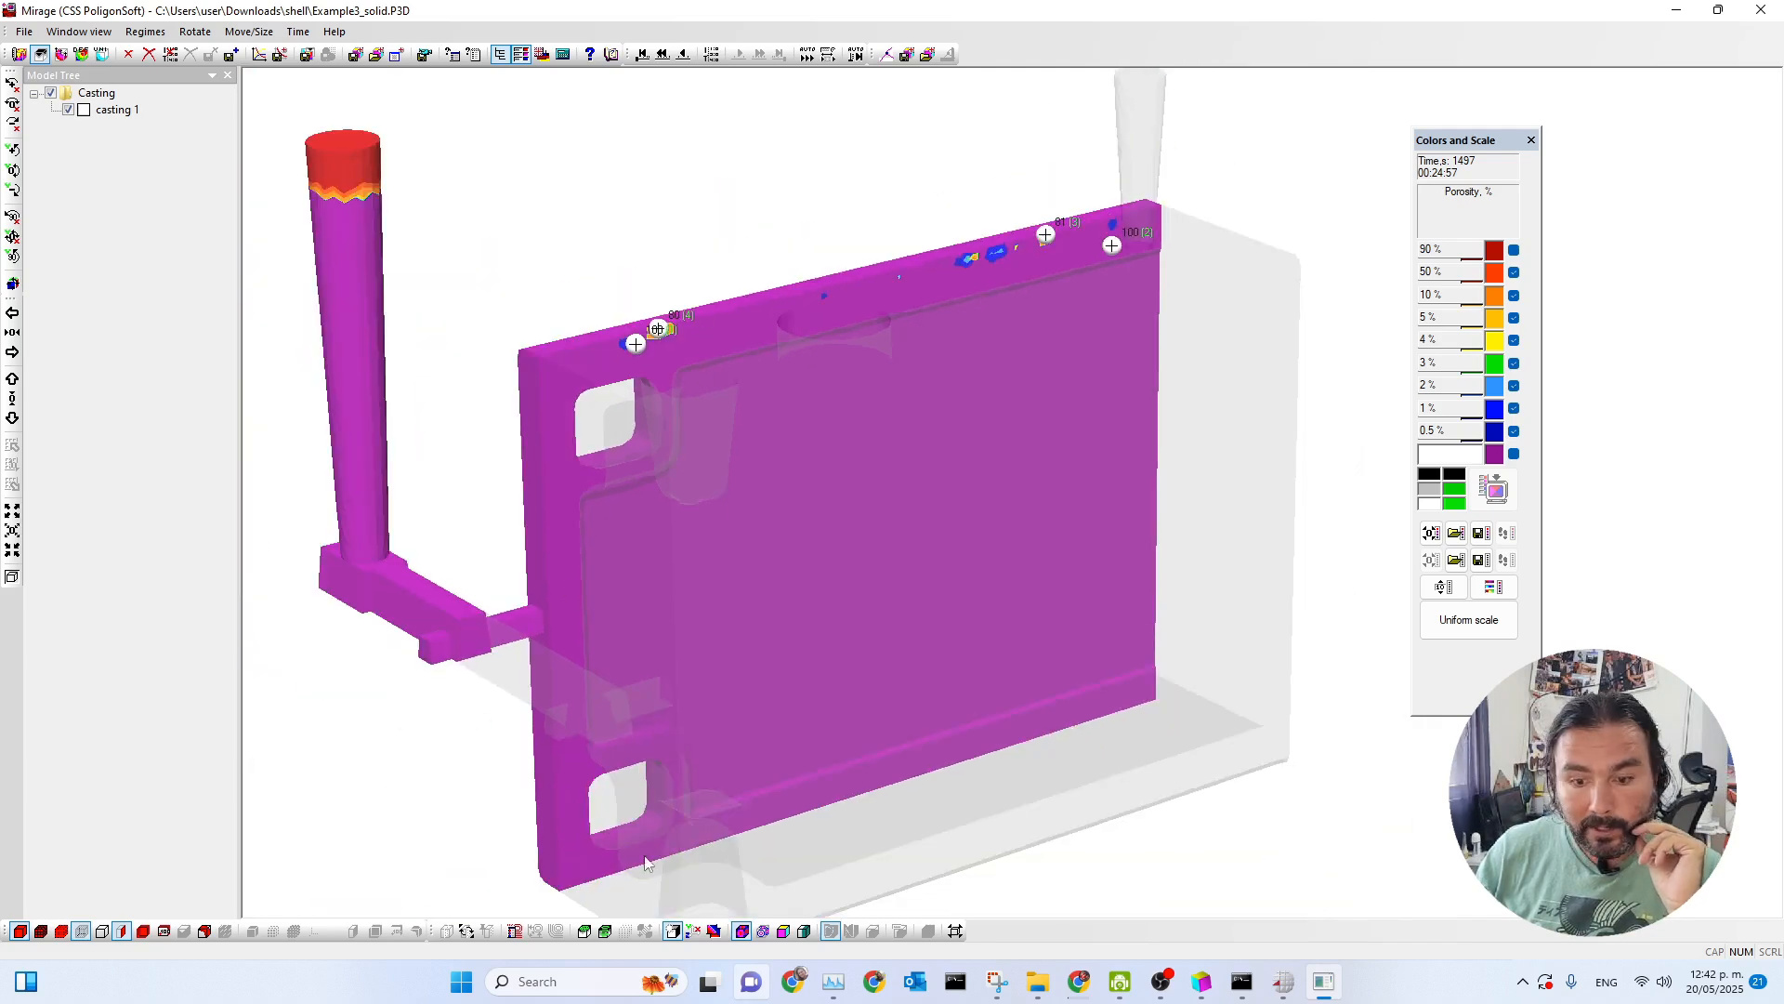
Remove the casting's section and set its iso-surface to 5 % porosity, showing the iso-surface and greater values.
left_click(125, 933)
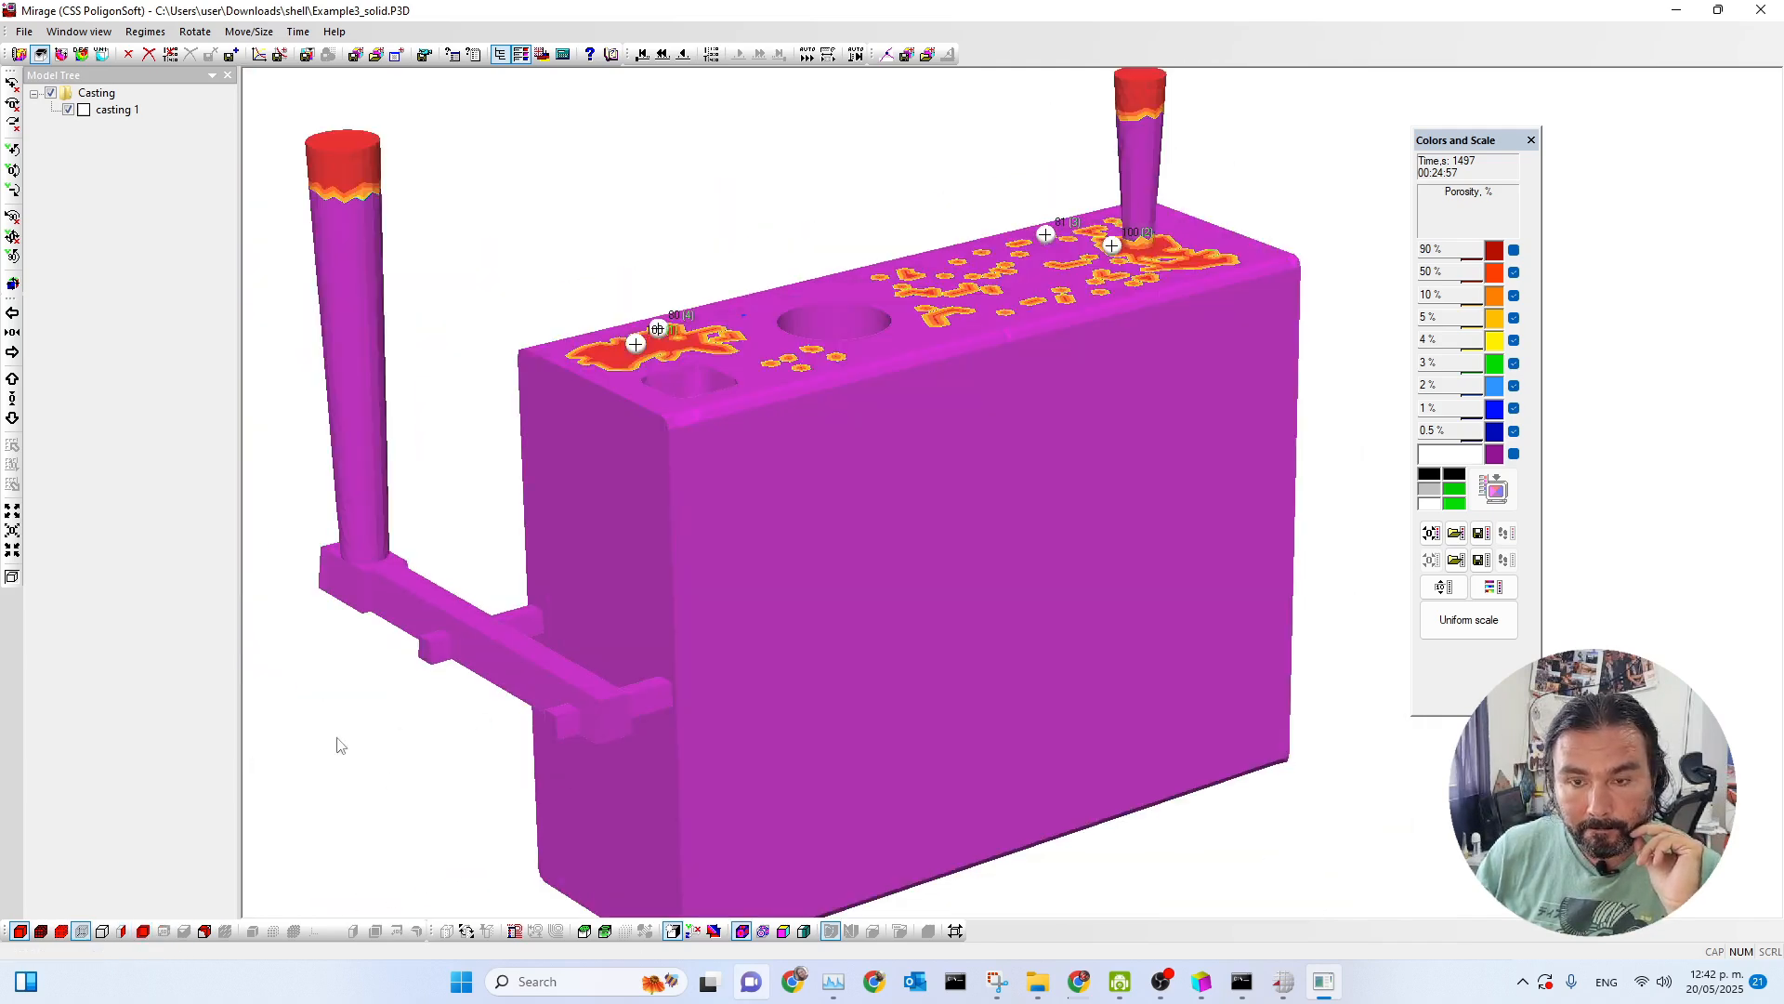
left_click(205, 930)
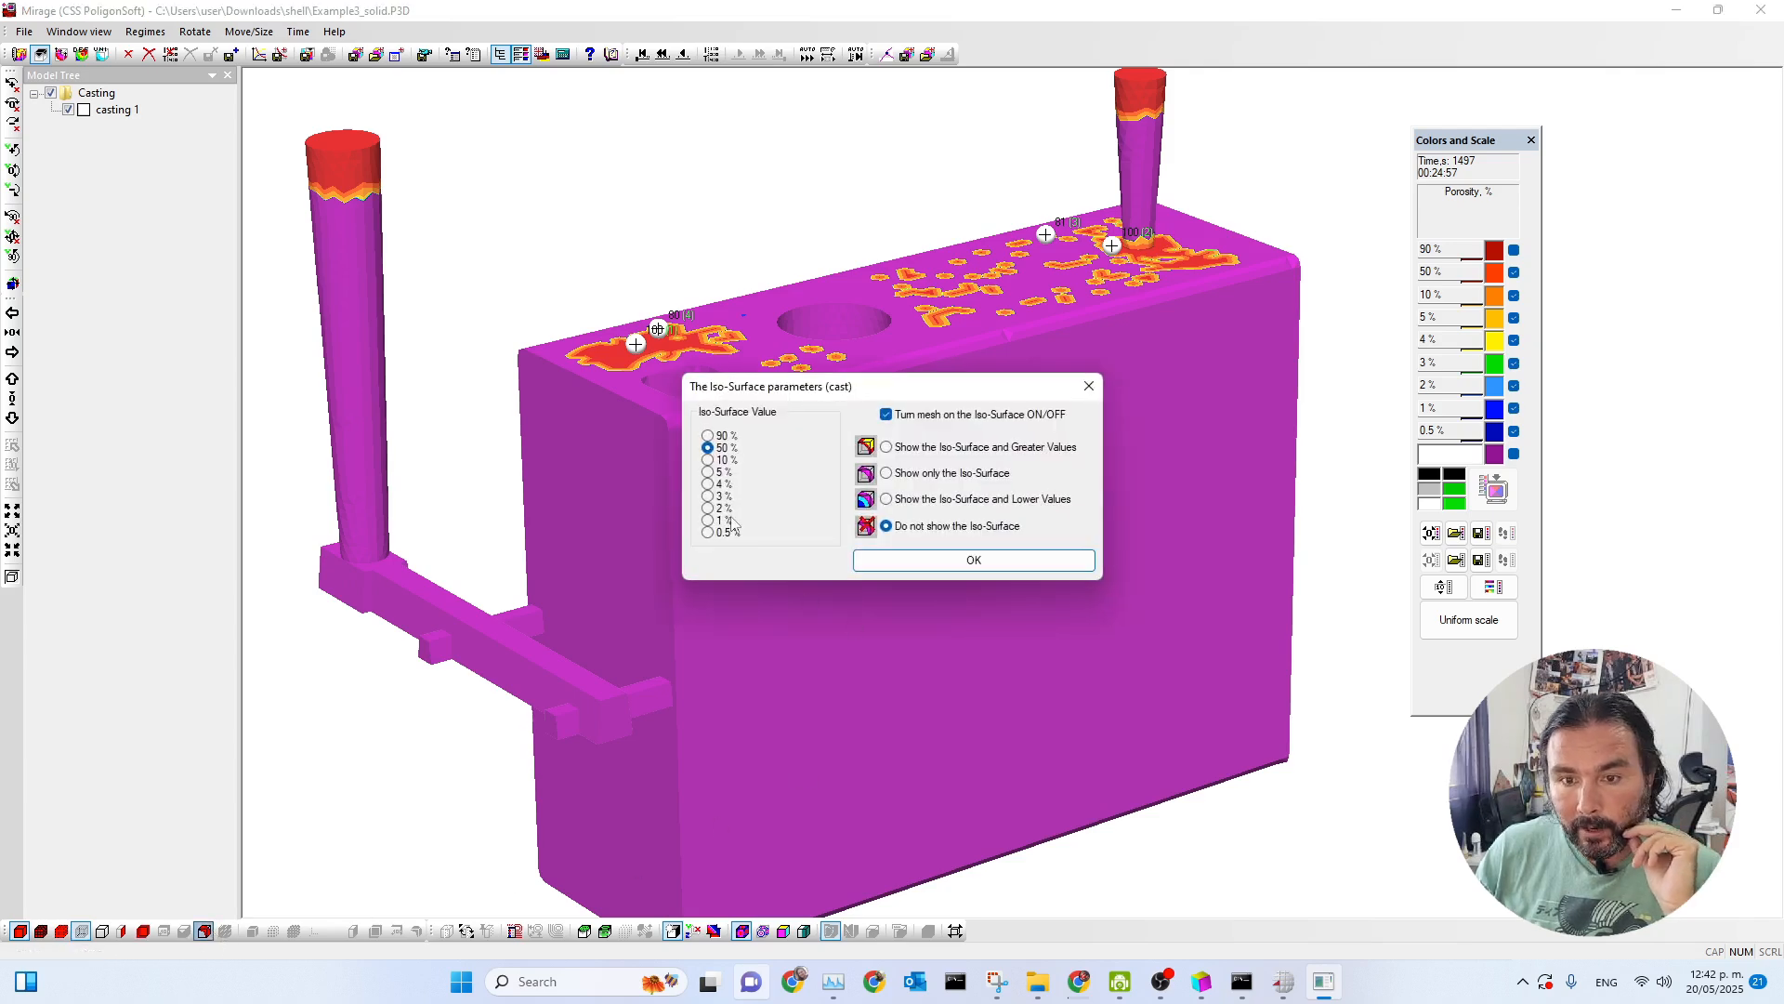
left_click(708, 472)
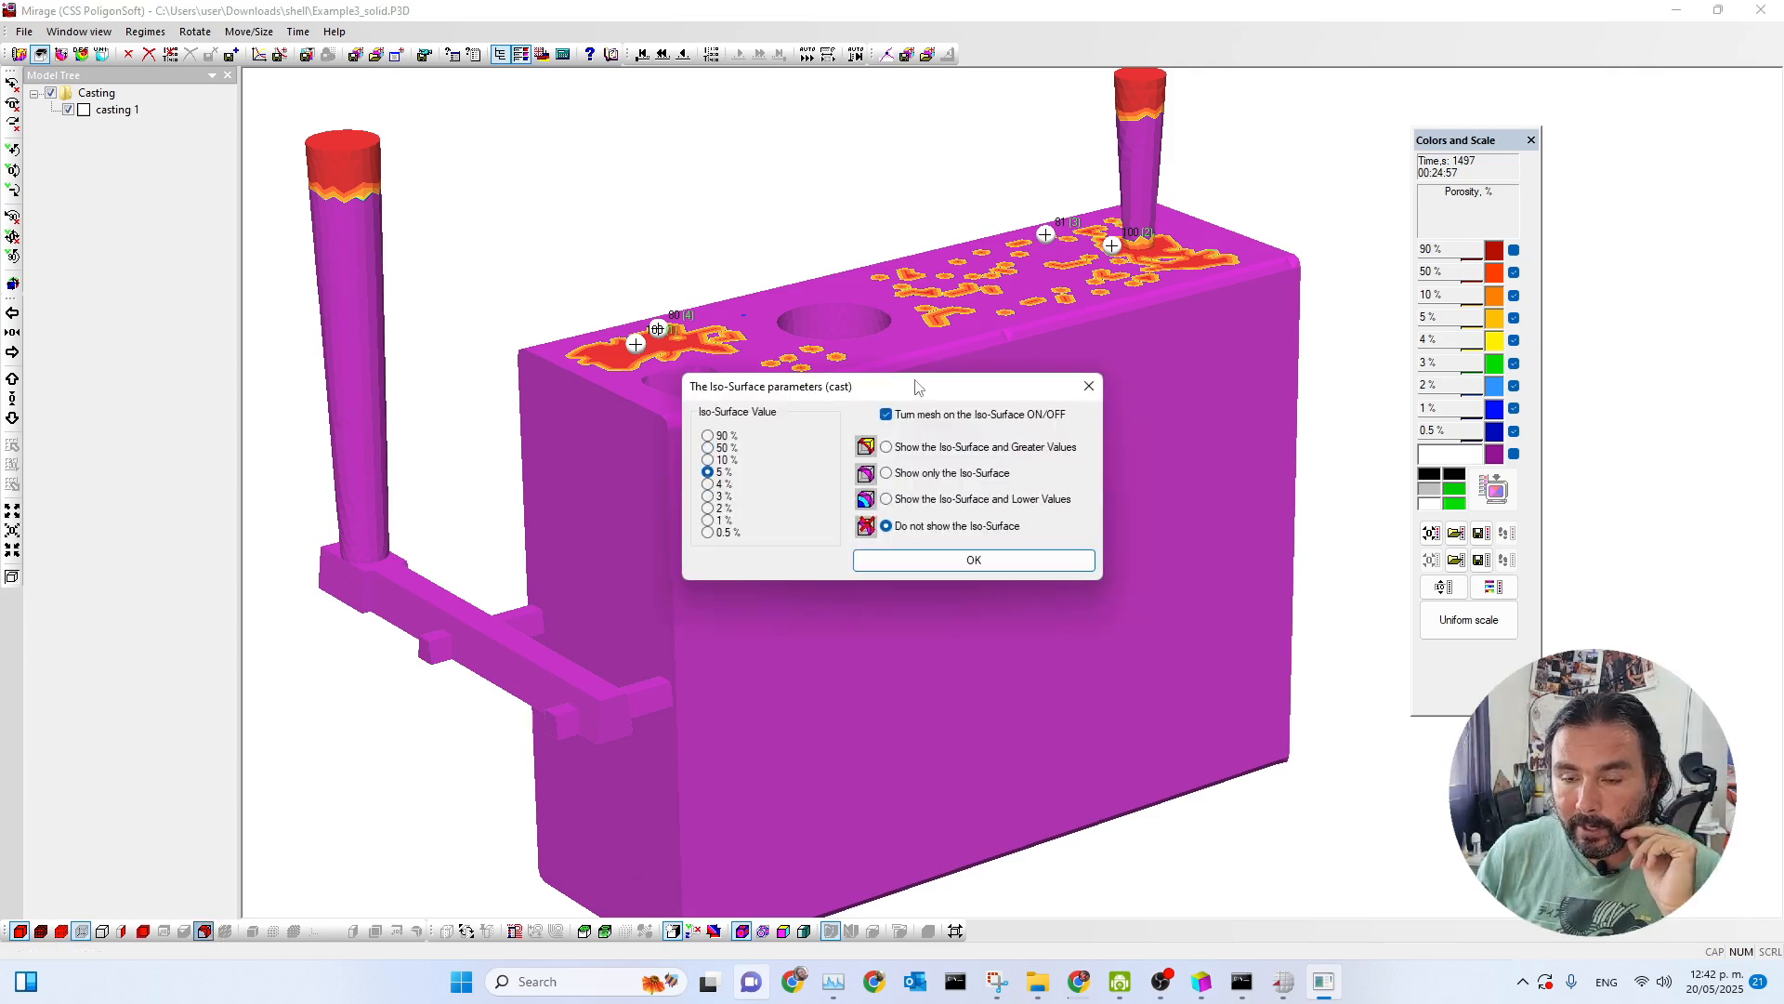
left_click(886, 447)
left_click(934, 561)
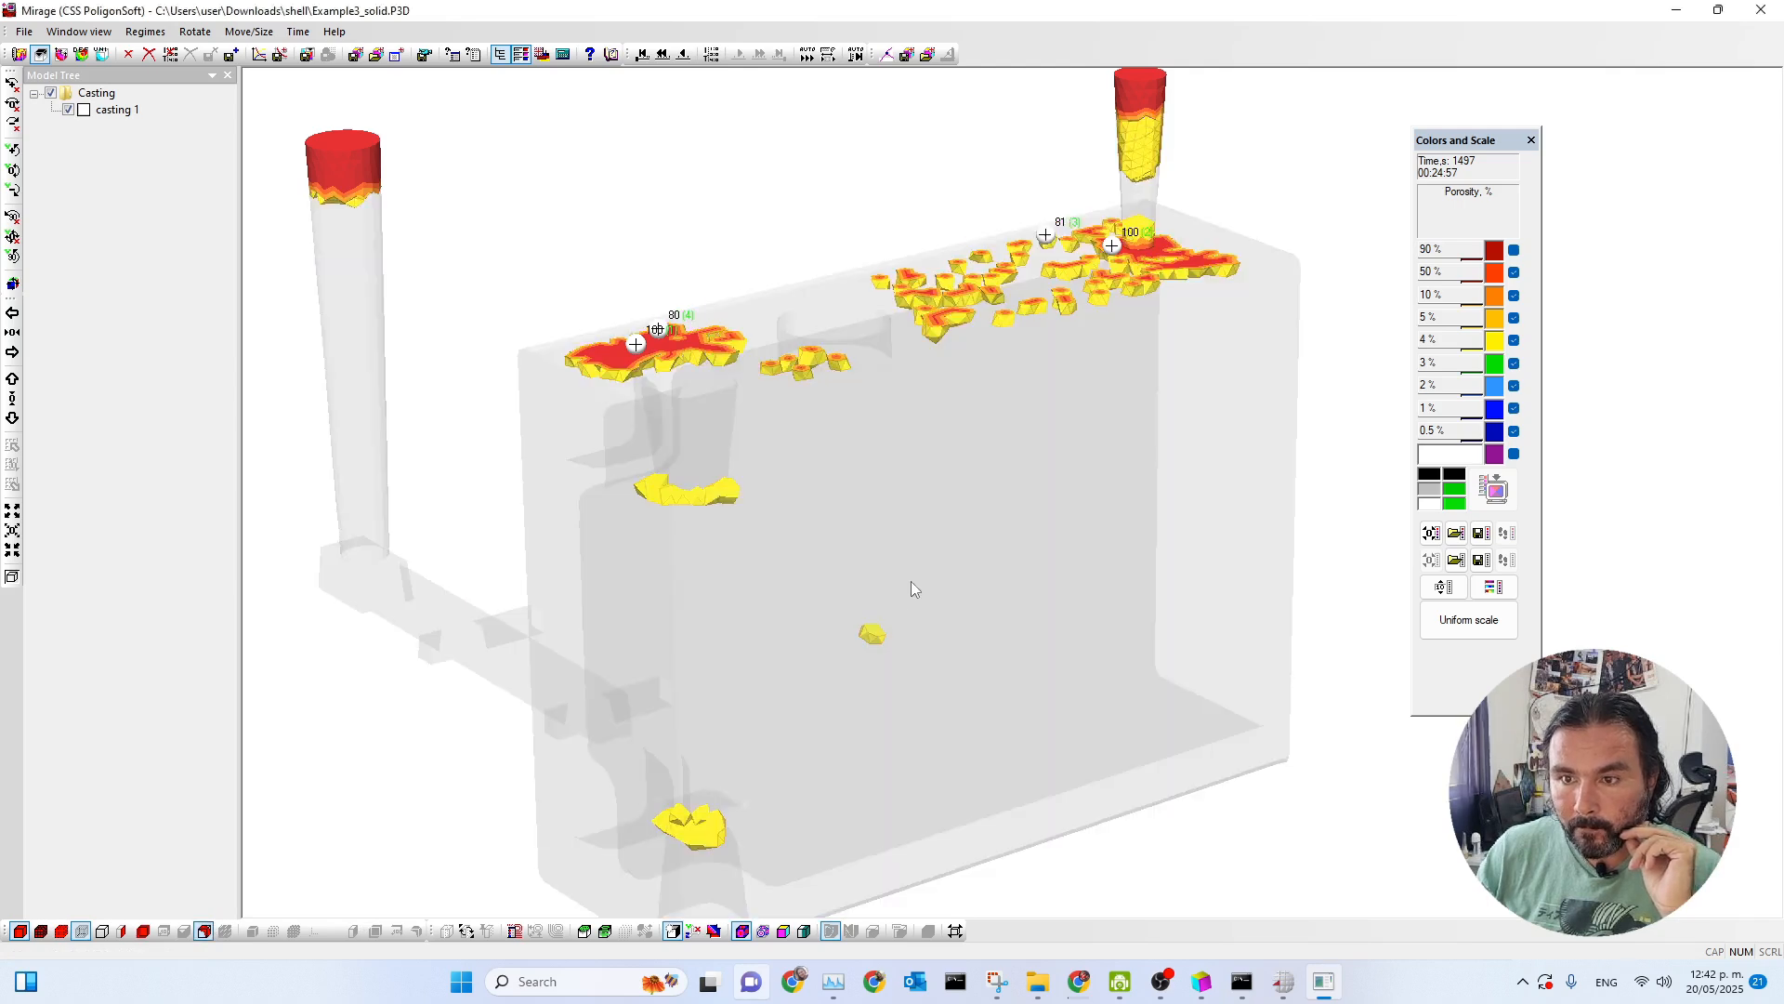
scroll(1001, 604, "down", 2)
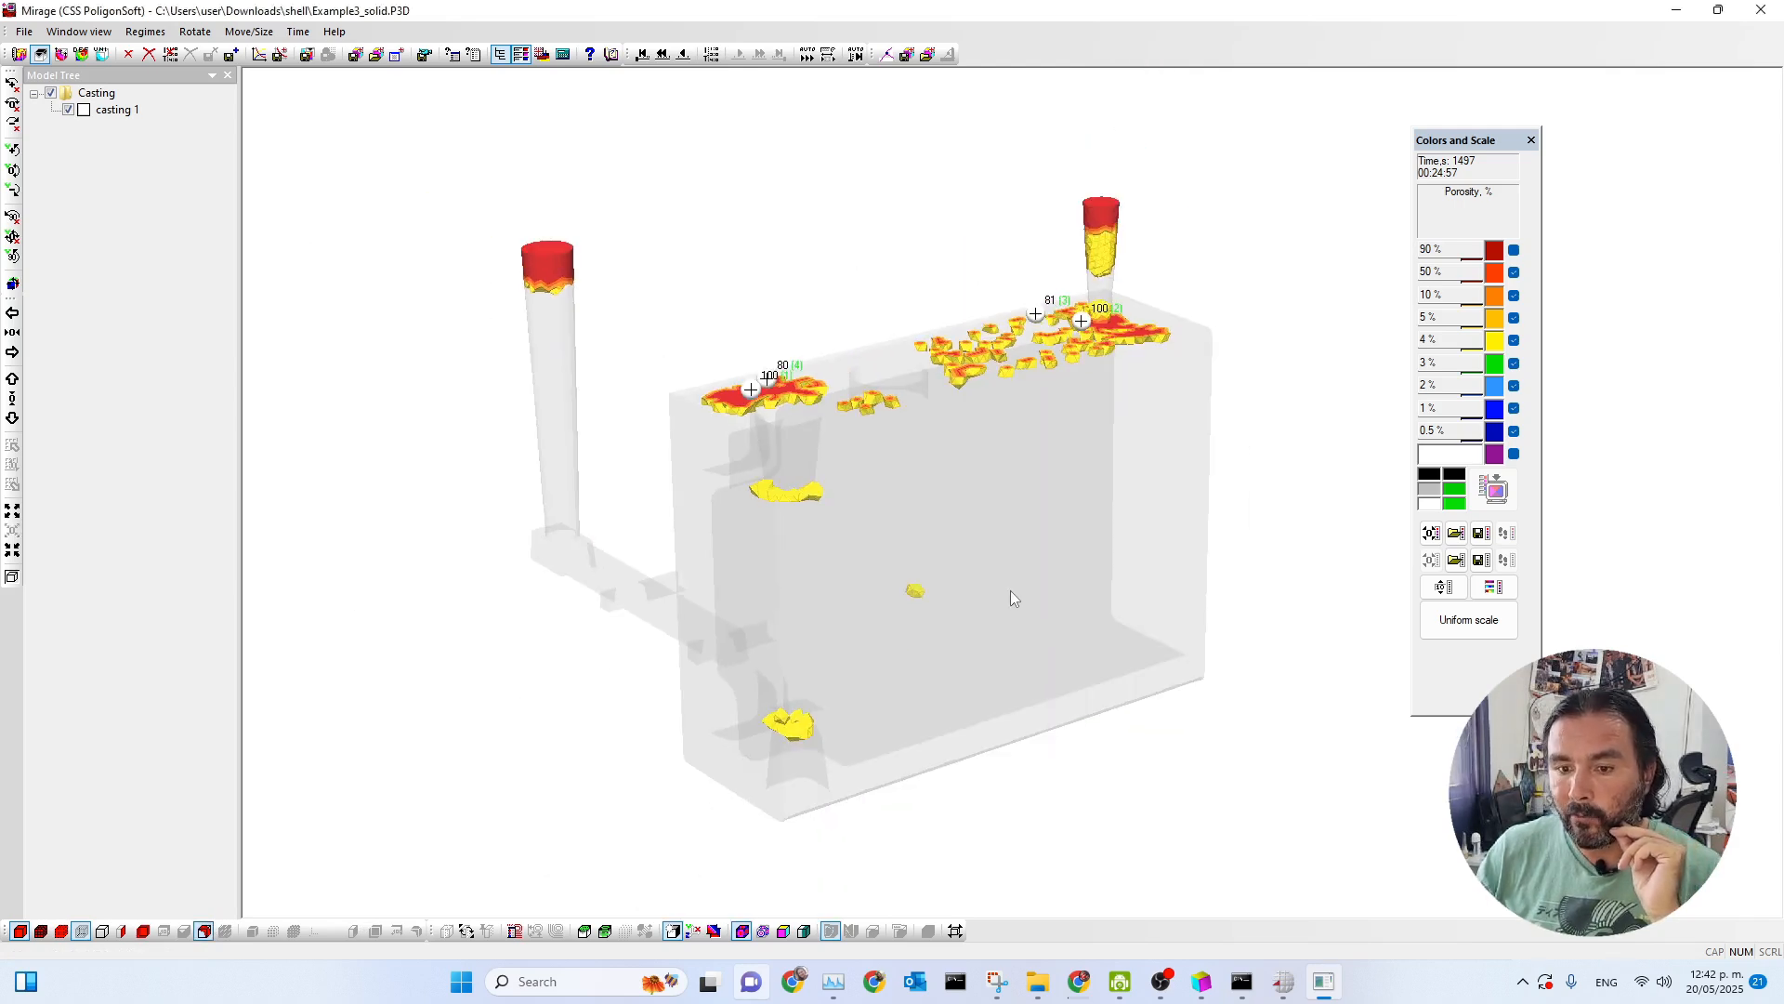
Examine the distribution of porosity of 5 % and above at the casting's top face, pockets and central wall from several angles.
middle_click_drag(1011, 589, 1013, 472)
scroll(827, 604, "down", 2)
scroll(805, 606, "up", 3)
scroll(805, 606, "up", 2)
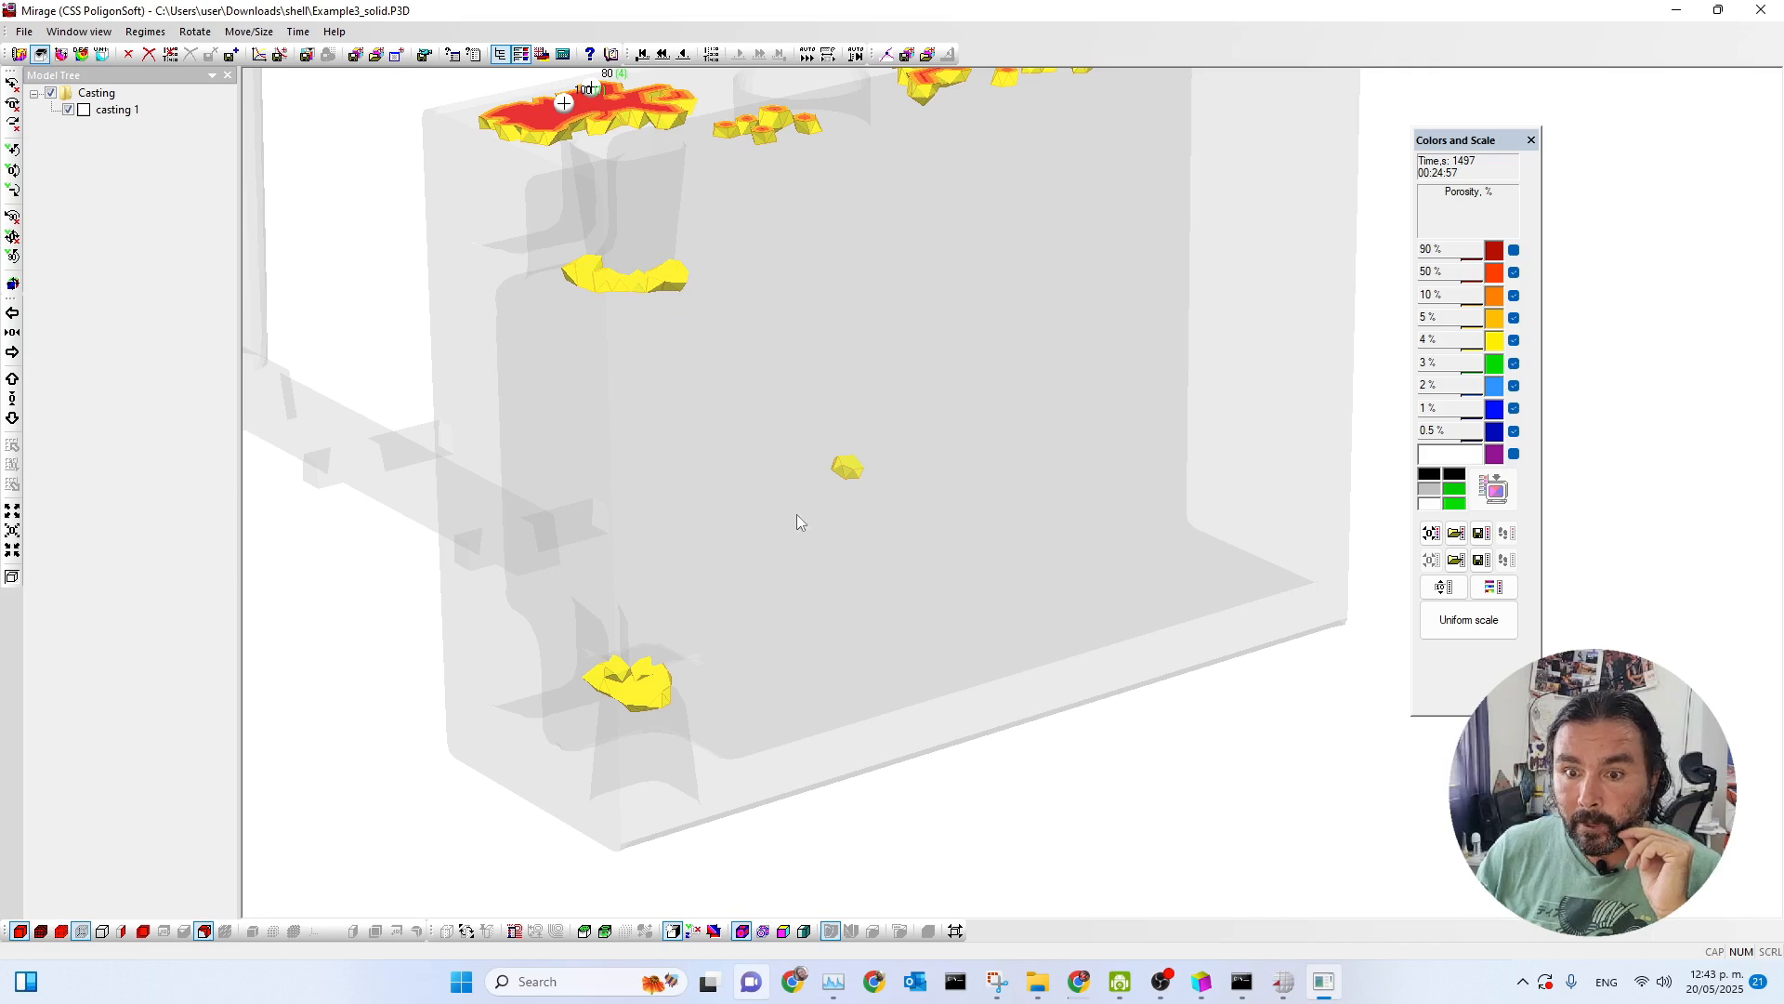
middle_click_drag(887, 539, 637, 438)
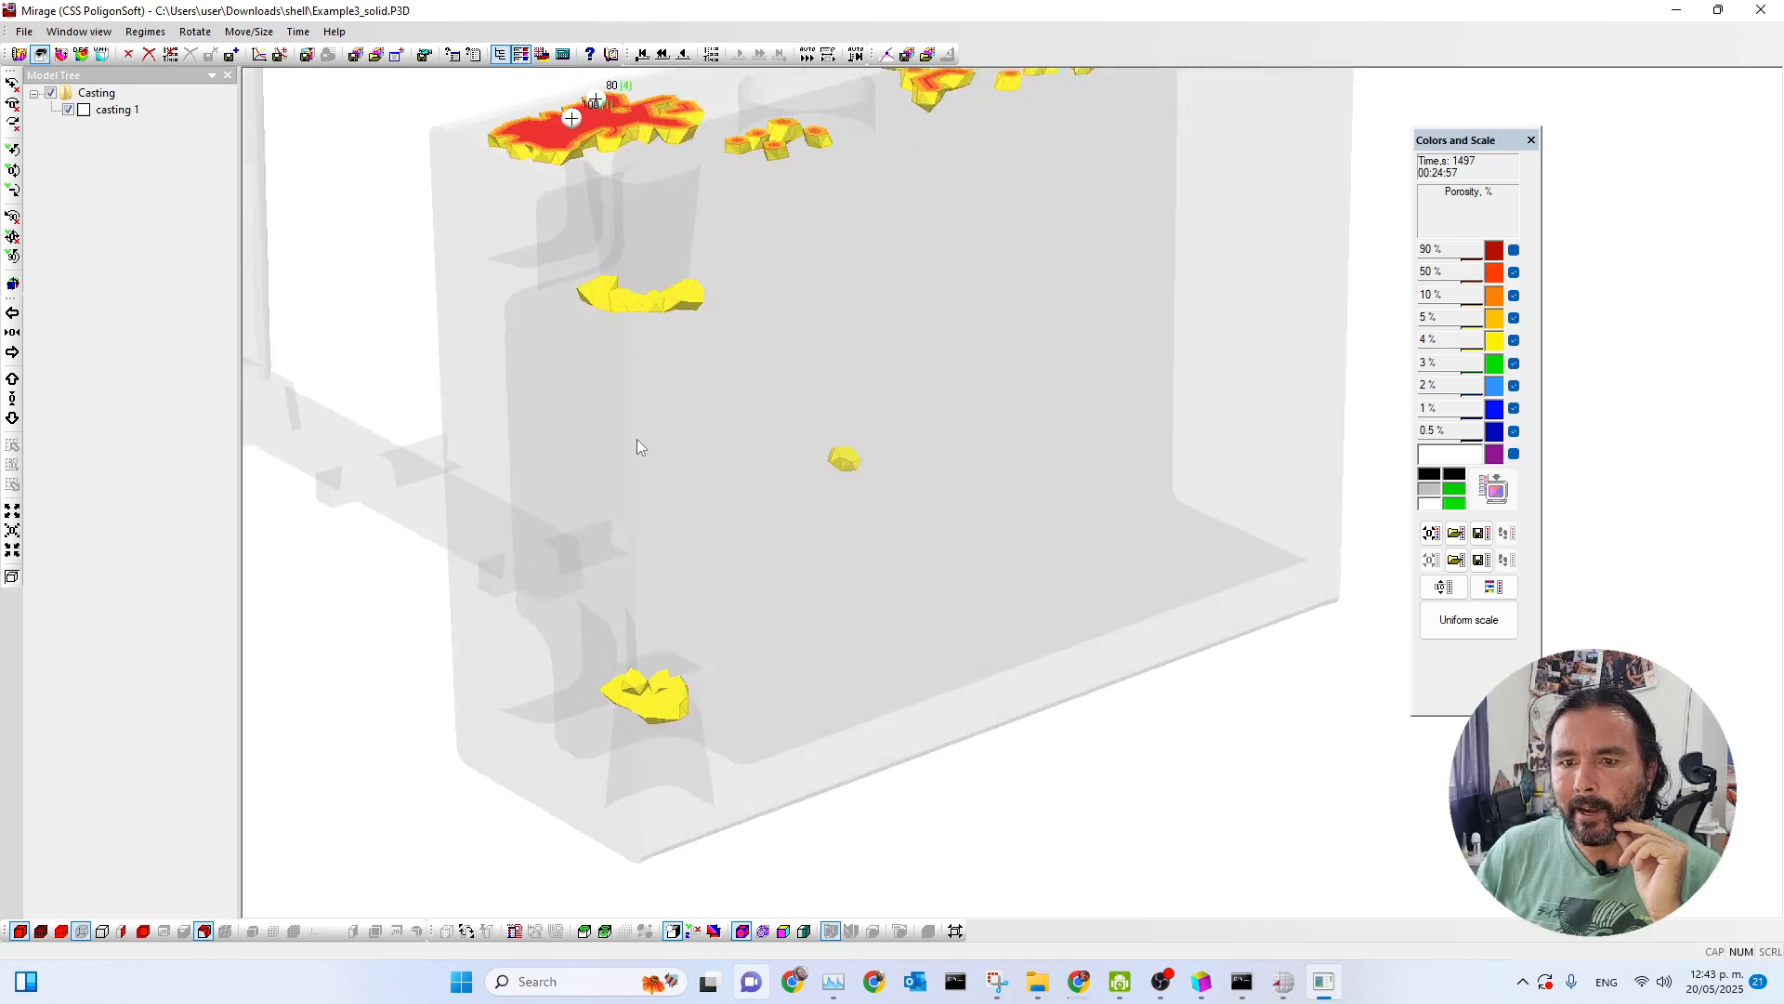
middle_click_drag(968, 450, 852, 460)
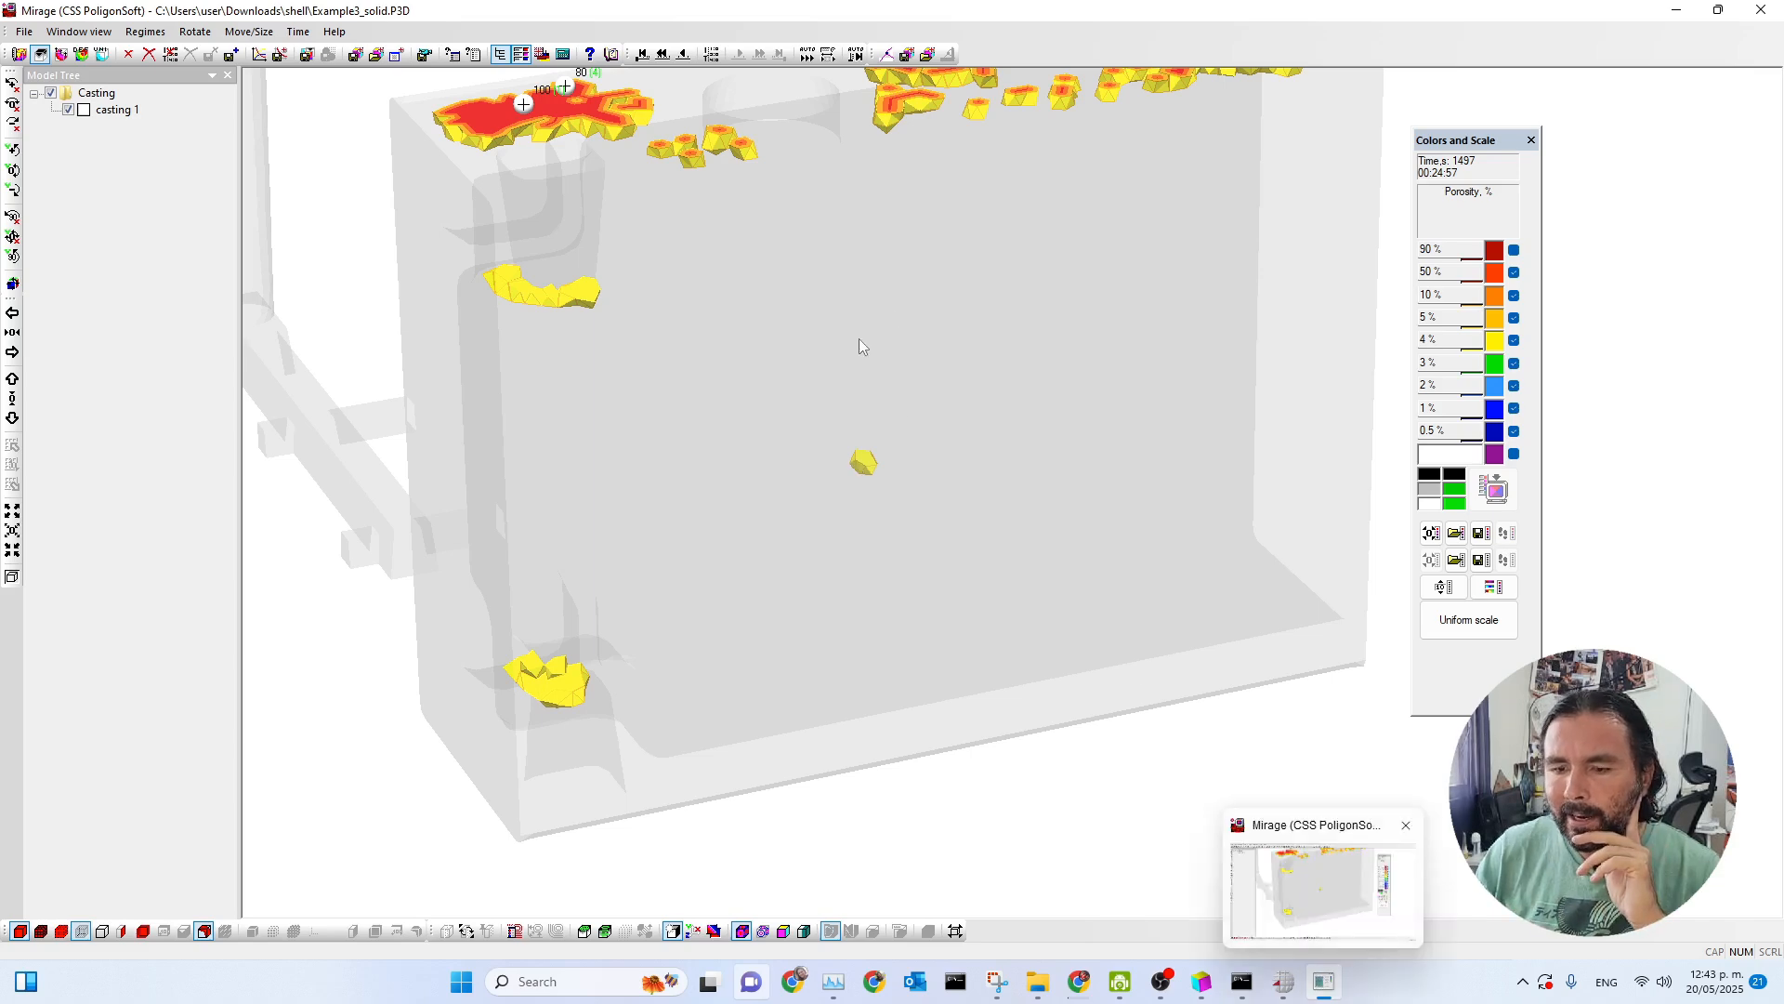
scroll(856, 350, "down", 5)
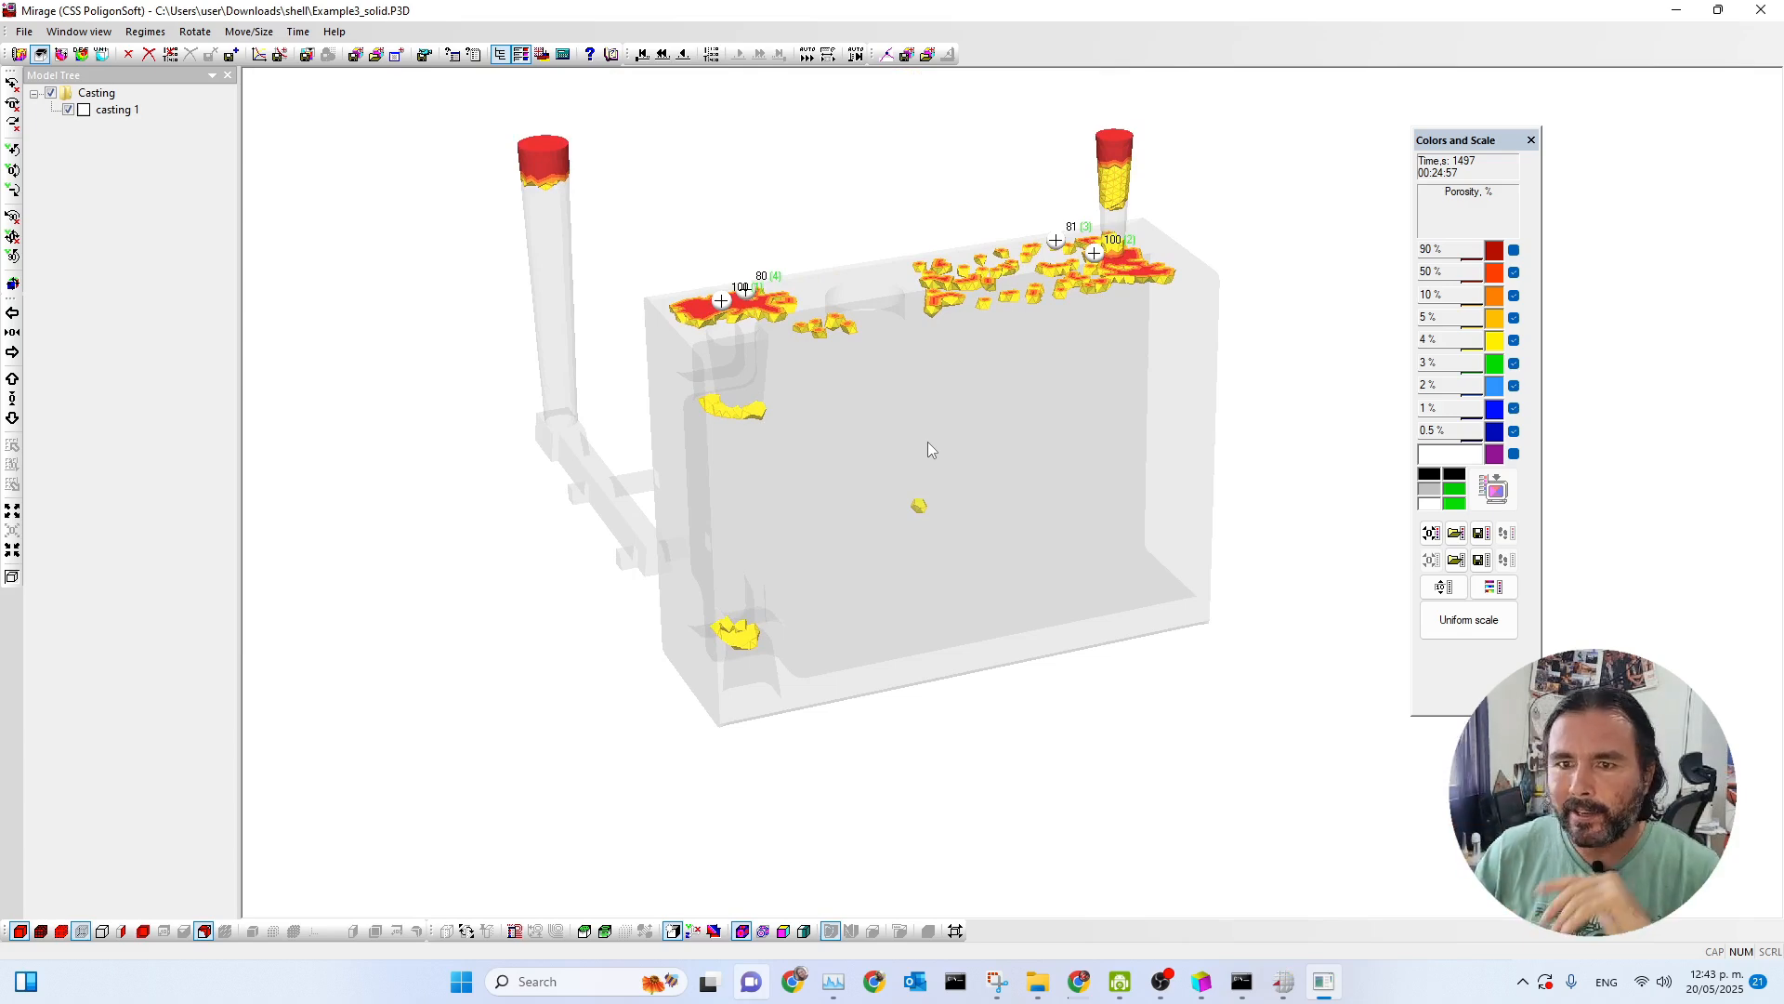
middle_click_drag(904, 390, 908, 358)
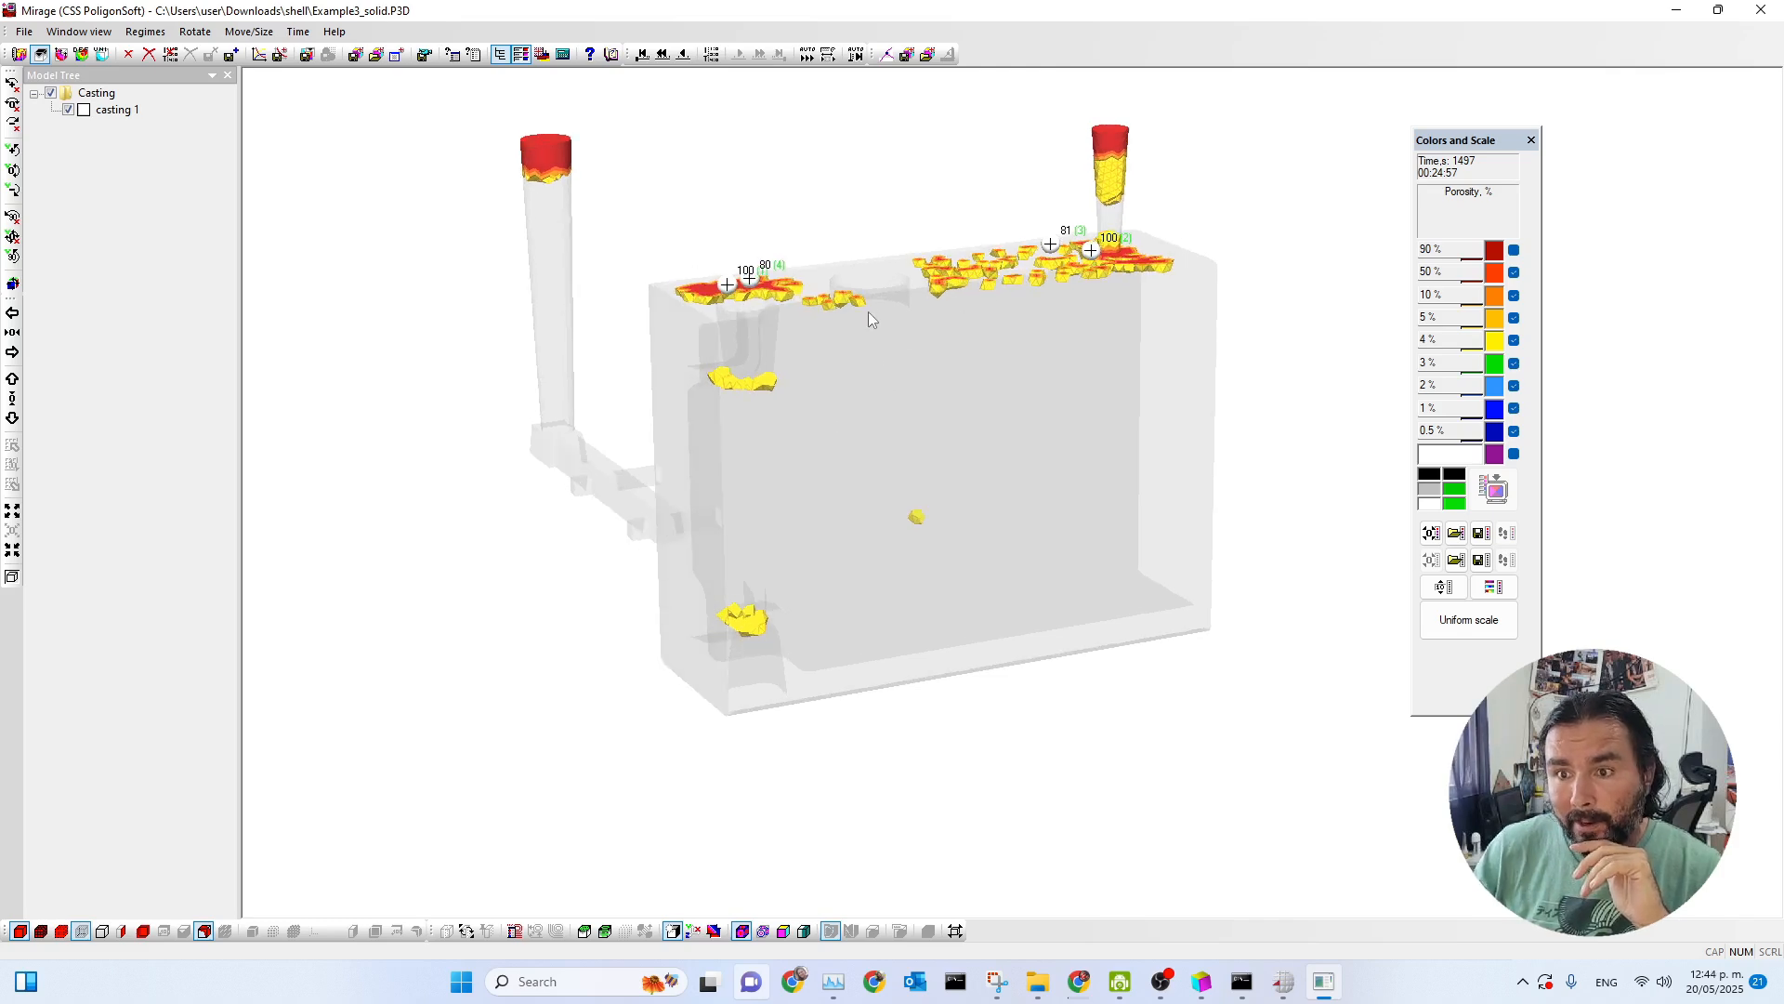
scroll(919, 283, "up", 2)
middle_click_drag(902, 324, 926, 398)
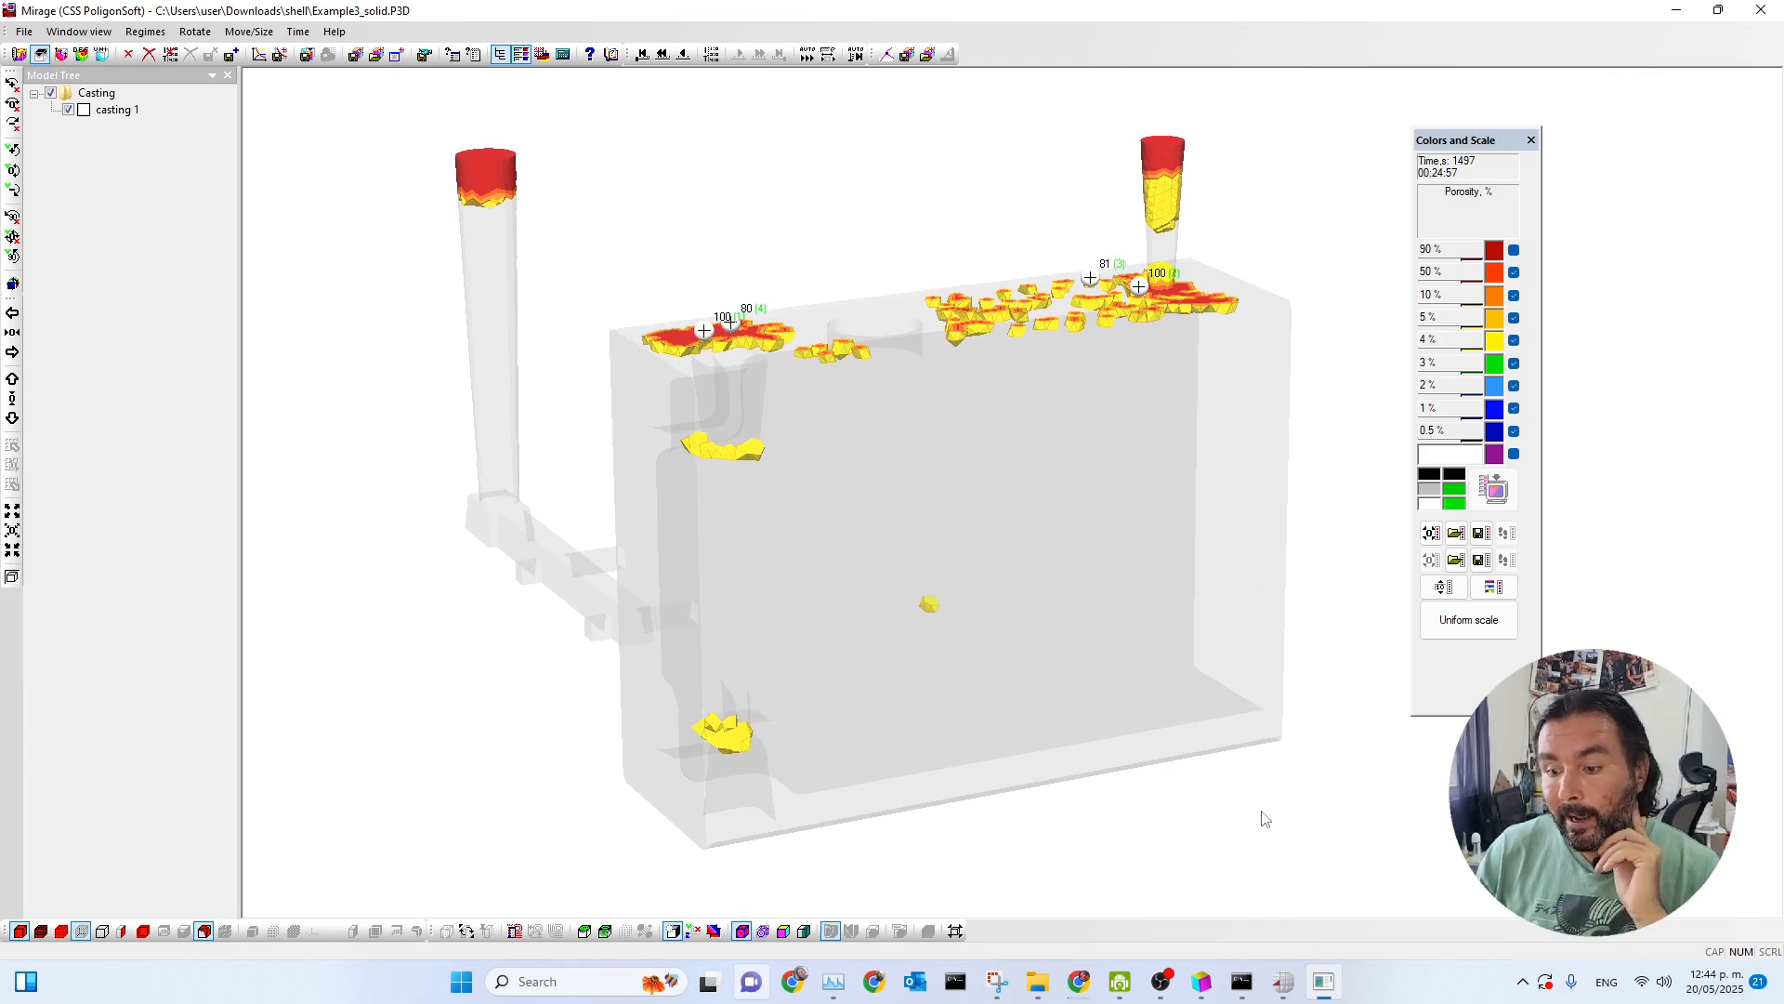
Switch to the Master preprocessor and inspect the Example3 shell mold with its two open inlets.
left_click(1284, 982)
left_click(1204, 987)
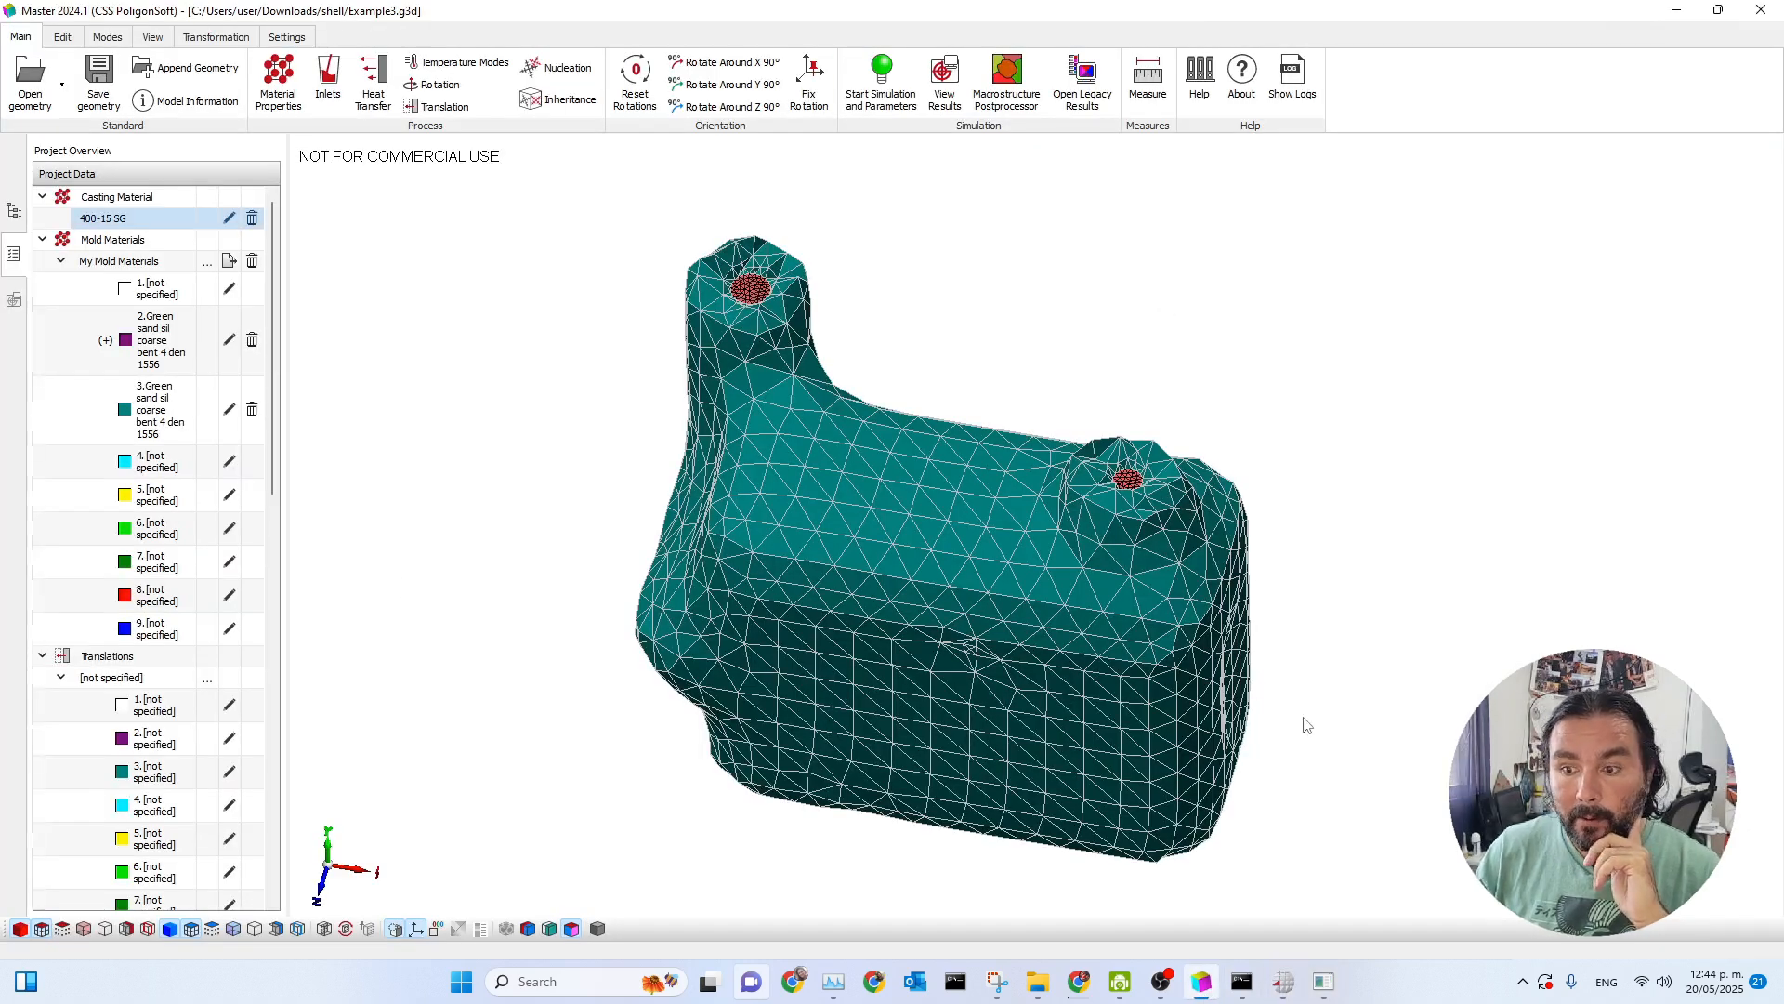
scroll(969, 630, "down", 1)
middle_click_drag(972, 594, 971, 509)
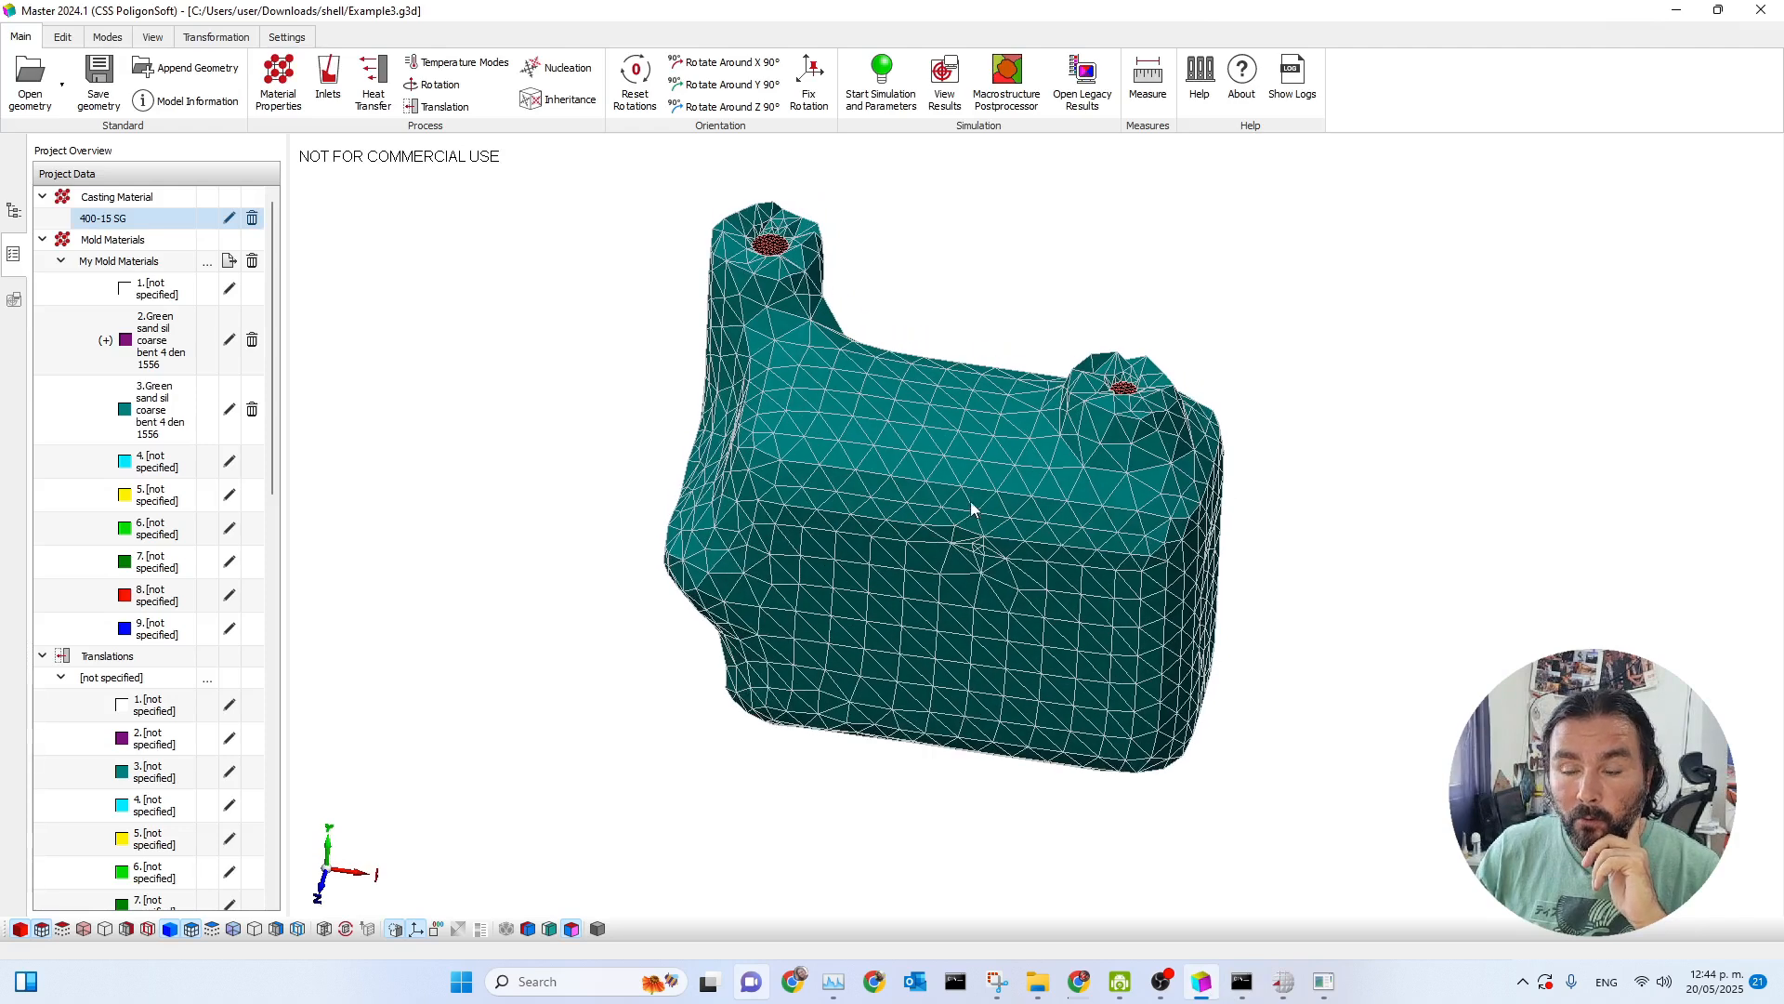